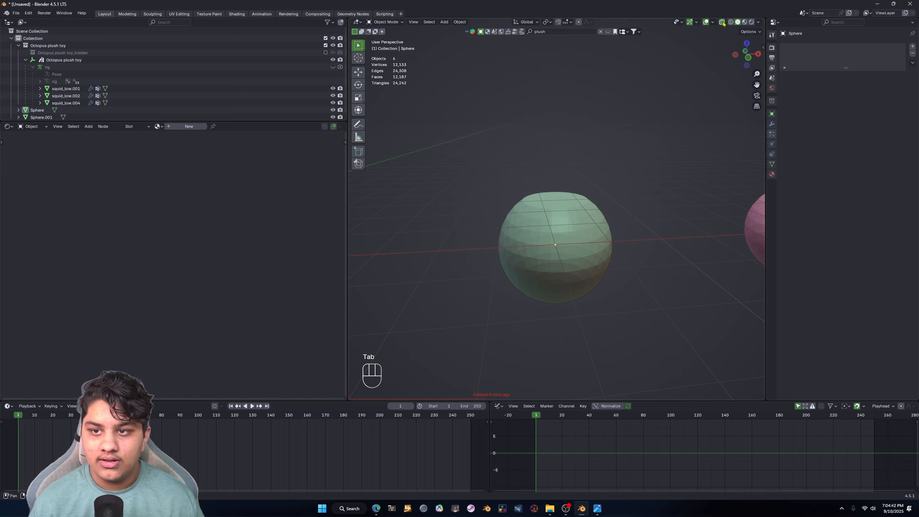
Step: Inspect the pair of pink spheres as one joined mesh in both Object Mode and Edit Mode
{"action": "left_click", "coordinate": [721, 22]}
{"action": "middle_click_drag", "start_coordinate": [701, 185], "coordinate": [547, 172], "text": "shift"}
{"action": "middle_click_drag", "start_coordinate": [655, 187], "coordinate": [537, 190], "text": "shift"}
{"action": "scroll", "coordinate": [560, 203], "scroll_direction": "up", "scroll_amount": 3}
{"action": "mouse_move", "coordinate": [537, 190]}
{"action": "middle_mouse_down", "text": "shift"}
{"action": "mouse_move", "coordinate": [526, 196]}
{"action": "mouse_move", "coordinate": [550, 192]}
{"action": "middle_mouse_up", "text": "shift"}
{"action": "left_click", "coordinate": [611, 187]}
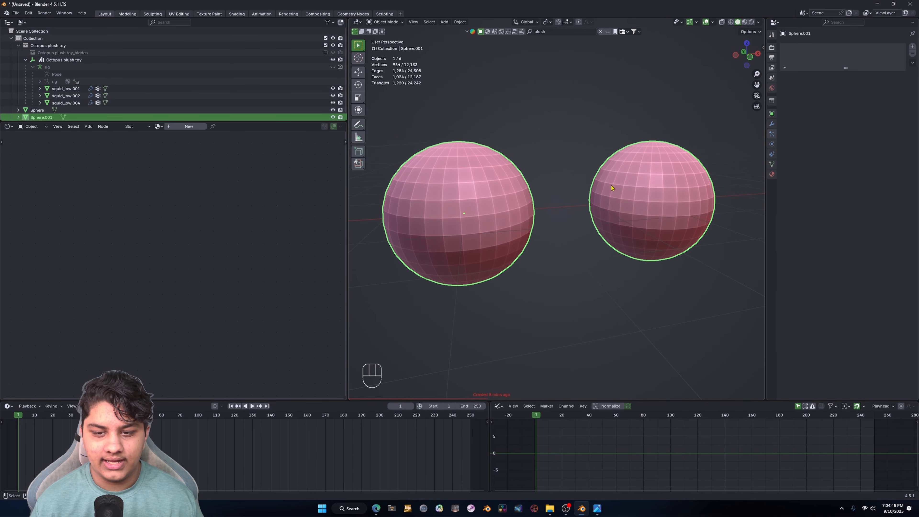
{"action": "key", "text": "Tab"}
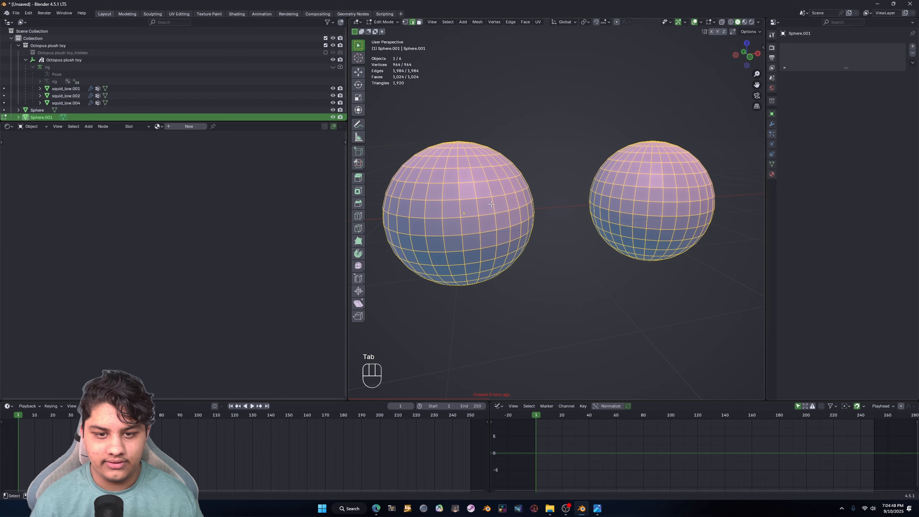
{"action": "middle_click_drag", "start_coordinate": [504, 214], "coordinate": [505, 210]}
{"action": "key", "text": "Tab"}
{"action": "scroll", "coordinate": [505, 211], "scroll_direction": "up", "scroll_amount": 1}
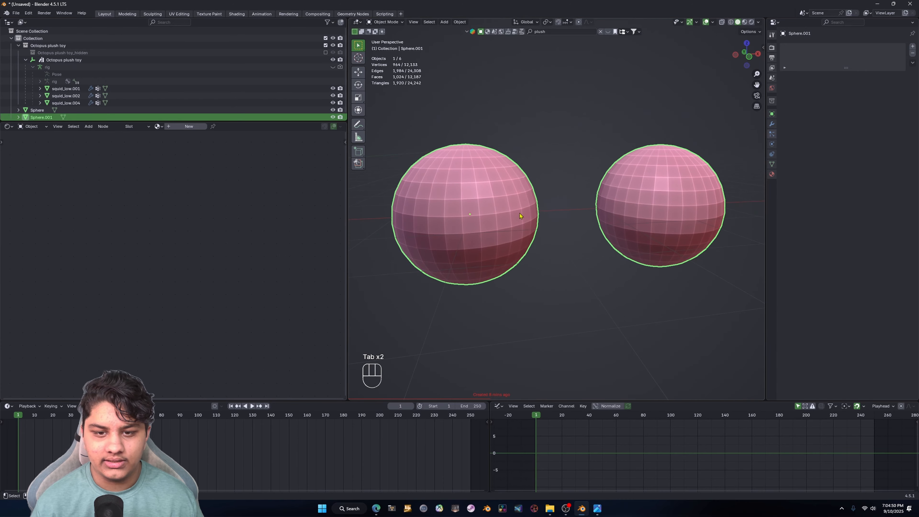
Step: Try moving the joined pink spheres together, and select each sphere's linked geometry separately in Edit Mode
{"action": "key", "text": "g"}
{"action": "left_click", "coordinate": [495, 209]}
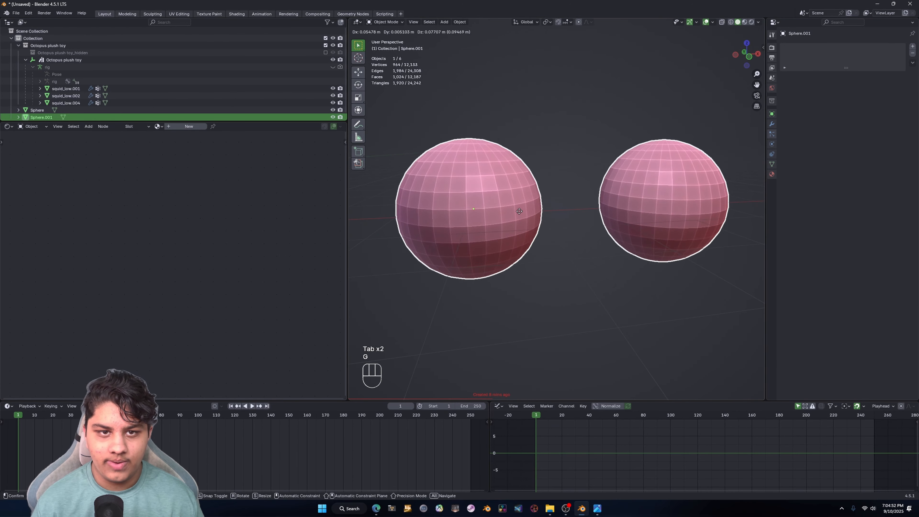
{"action": "key", "text": "Tab"}
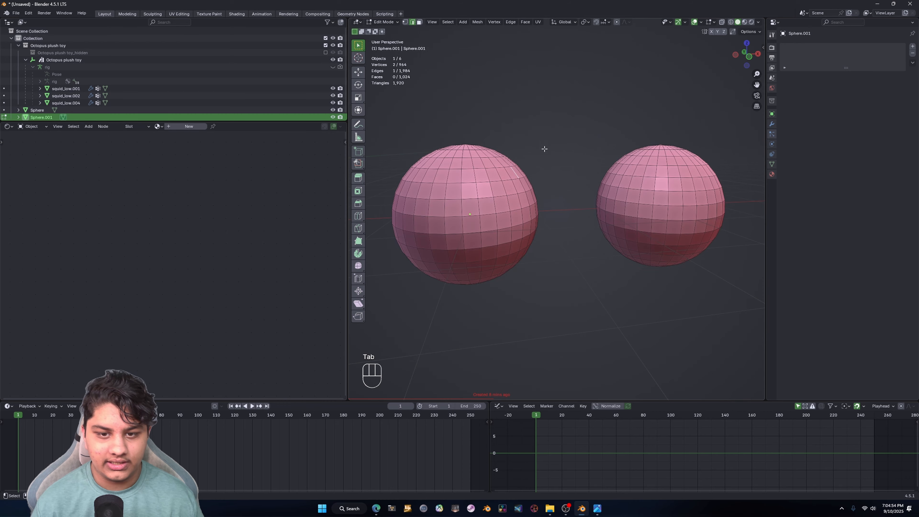
{"action": "key", "text": "l"}
{"action": "key", "text": "l"}
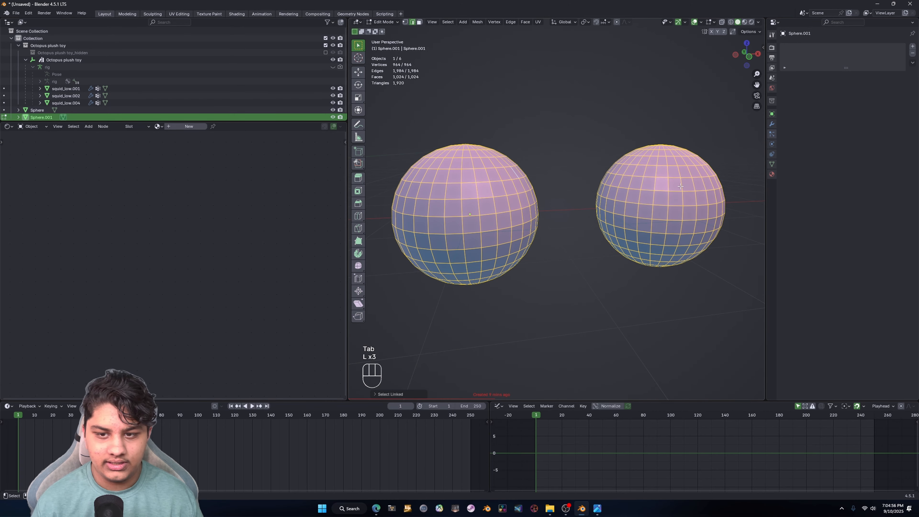
{"action": "key", "text": "Tab"}
{"action": "scroll", "coordinate": [573, 185], "scroll_direction": "down", "scroll_amount": 3}
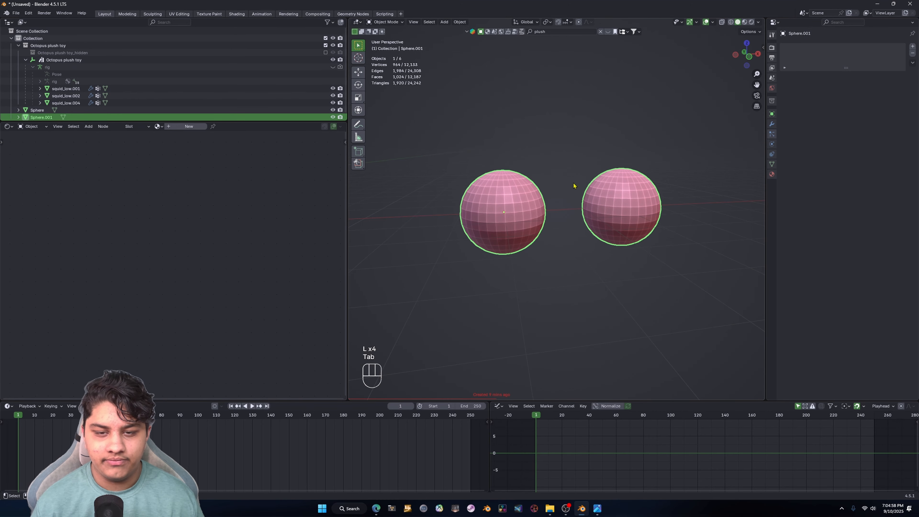
Step: Delete the green sphere and the joined pink spheres, keeping only the octopus model
{"action": "scroll", "coordinate": [572, 184], "scroll_direction": "down", "scroll_amount": 6}
{"action": "middle_click_drag", "start_coordinate": [419, 200], "coordinate": [640, 182], "text": "shift"}
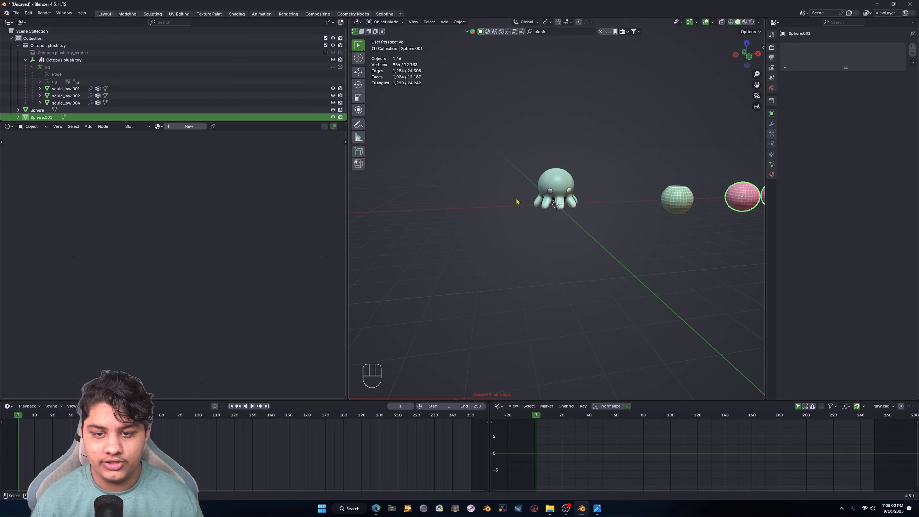
{"action": "scroll", "coordinate": [581, 198], "scroll_direction": "up", "scroll_amount": 1}
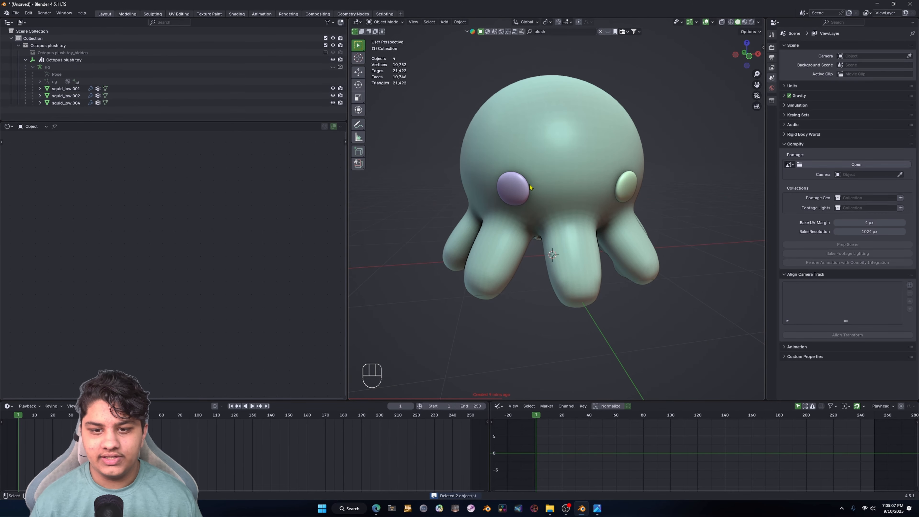
Step: Check whether the octopus's eye is an object separate from its body
{"action": "left_click", "coordinate": [521, 186]}
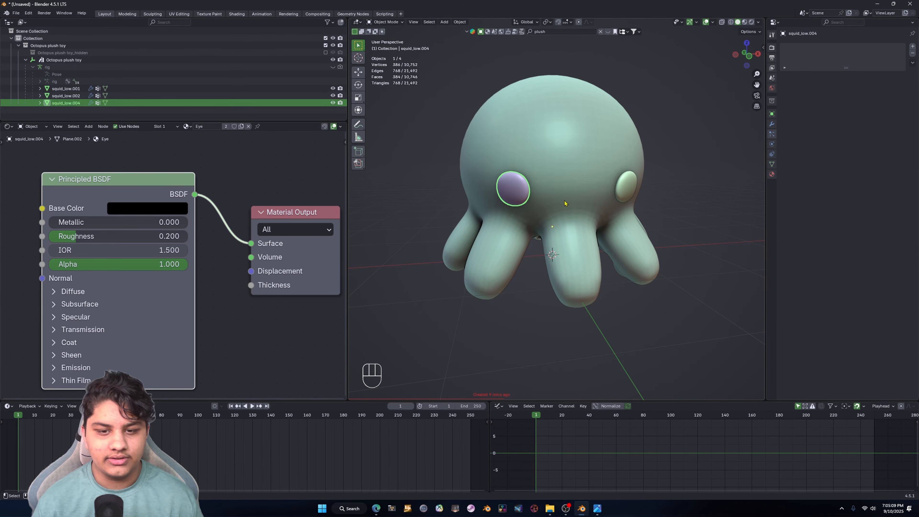
{"action": "left_click", "coordinate": [673, 127]}
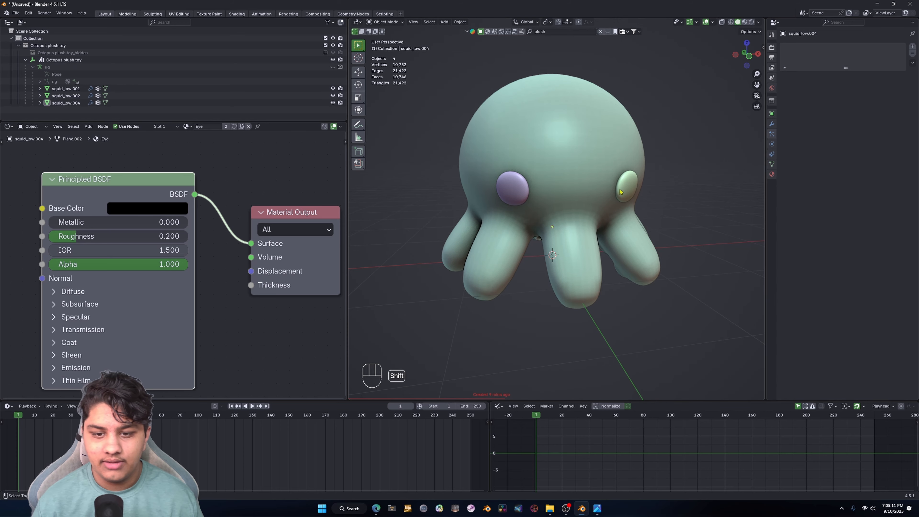
{"action": "middle_click_drag", "start_coordinate": [617, 188], "coordinate": [620, 218], "text": "shift"}
{"action": "scroll", "coordinate": [617, 199], "scroll_direction": "down", "scroll_amount": 2}
{"action": "scroll", "coordinate": [617, 197], "scroll_direction": "up", "scroll_amount": 2}
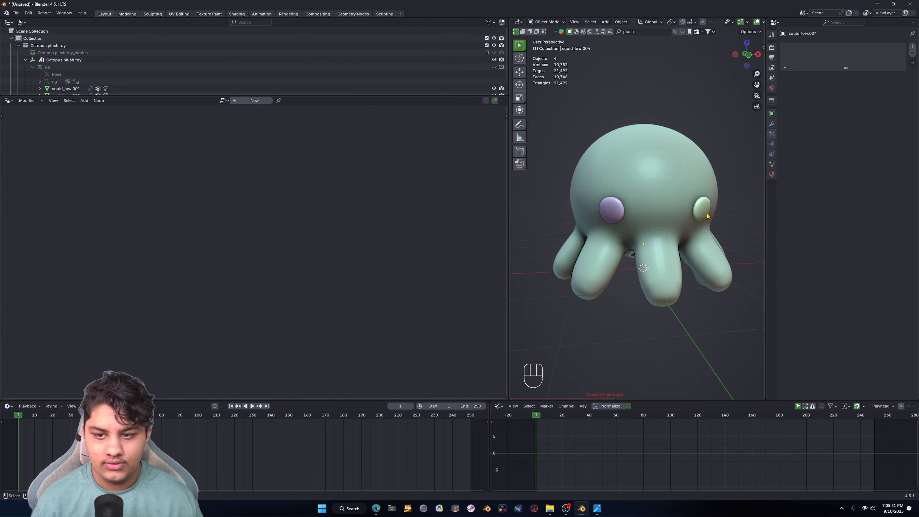
Step: Hide both eye objects of the octopus
{"action": "left_click", "coordinate": [706, 213]}
{"action": "left_click", "coordinate": [612, 212], "text": "shift"}
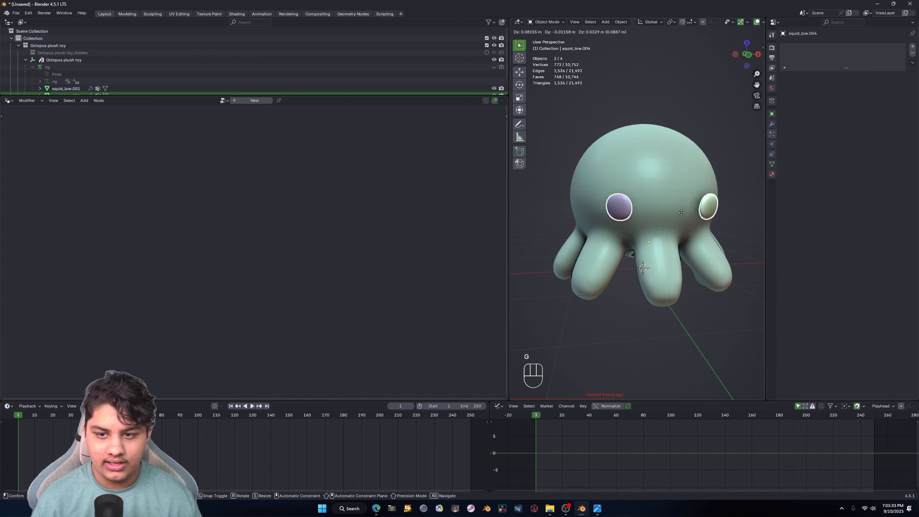
{"action": "key", "text": "g"}
{"action": "key", "text": "h"}
{"action": "scroll", "coordinate": [662, 228], "scroll_direction": "up", "scroll_amount": 2}
Step: Create a new geometry node tree on the octopus body and move its Group Input node farther from the Group Output
{"action": "left_click", "coordinate": [663, 234]}
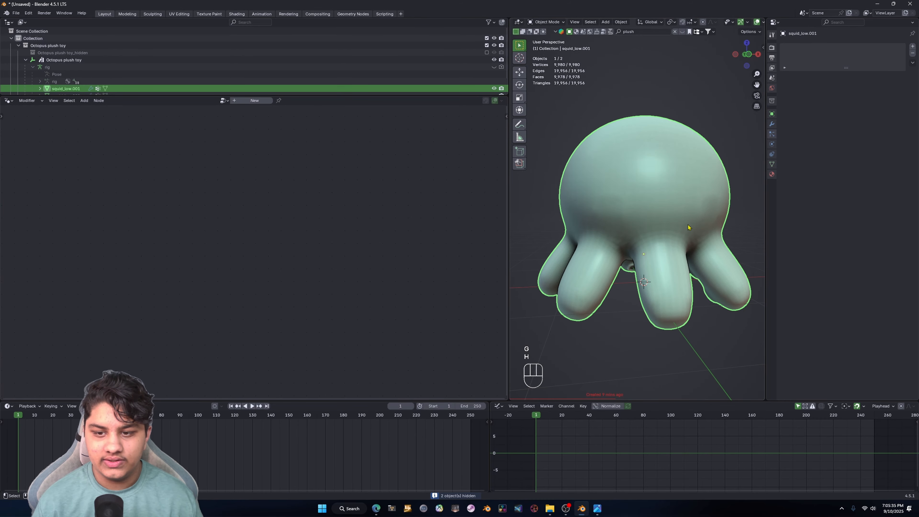
{"action": "middle_click_drag", "start_coordinate": [688, 225], "coordinate": [692, 232]}
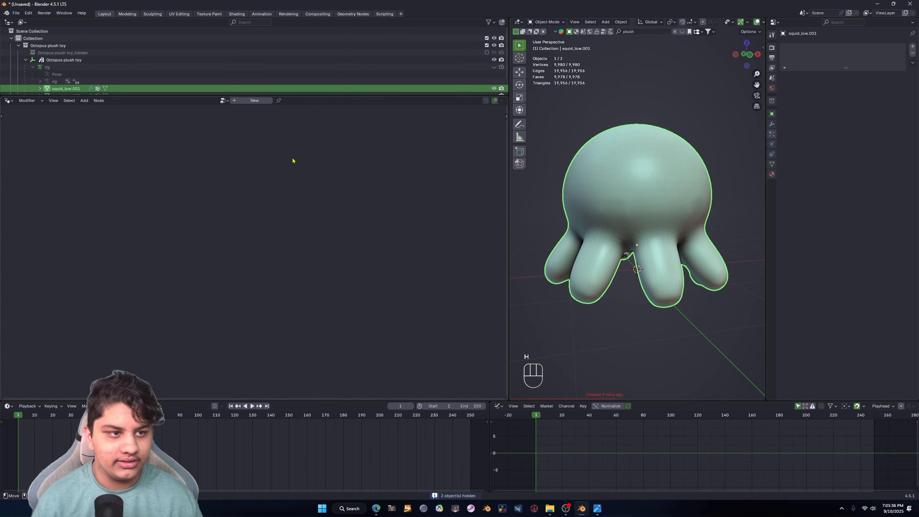
{"action": "left_click", "coordinate": [254, 100]}
{"action": "scroll", "coordinate": [250, 240], "scroll_direction": "down", "scroll_amount": 3}
{"action": "scroll", "coordinate": [242, 248], "scroll_direction": "up", "scroll_amount": 1}
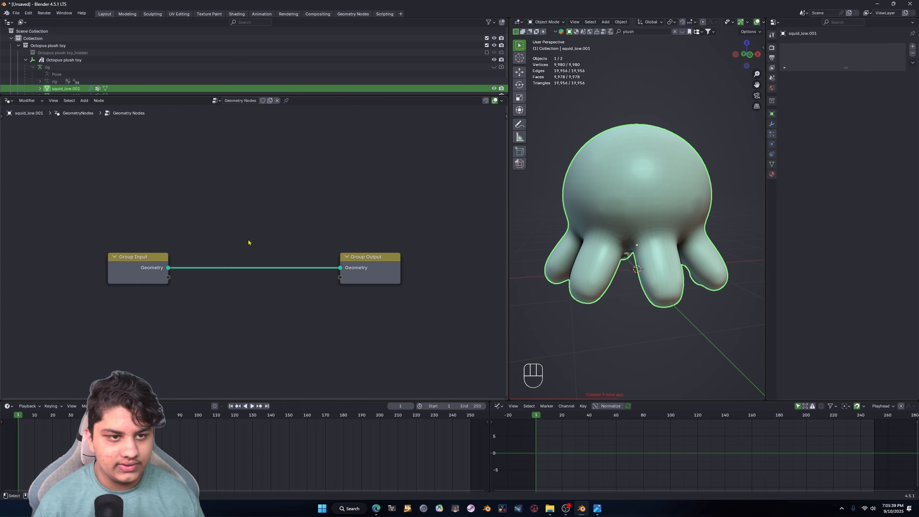
{"action": "scroll", "coordinate": [248, 239], "scroll_direction": "up", "scroll_amount": 1}
{"action": "middle_click_drag", "start_coordinate": [256, 241], "coordinate": [326, 199]}
{"action": "left_click", "coordinate": [186, 215]}
{"action": "key", "text": "g"}
{"action": "left_click", "coordinate": [130, 221]}
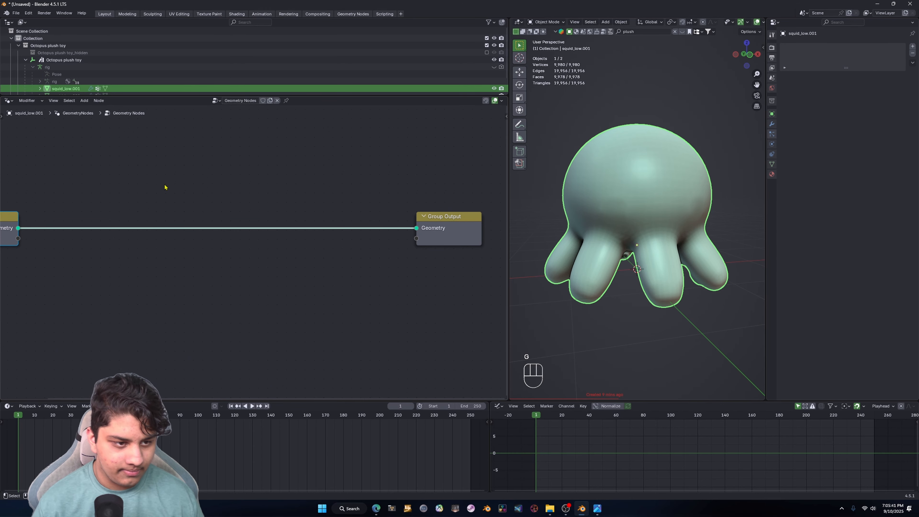
{"action": "left_click", "coordinate": [164, 186]}
{"action": "scroll", "coordinate": [165, 188], "scroll_direction": "down", "scroll_amount": 1}
{"action": "middle_click_drag", "start_coordinate": [166, 189], "coordinate": [239, 188], "text": "shift"}
Step: Insert a Mesh to Volume node between the Group Input and the Group Output
{"action": "key", "text": "shift+a"}
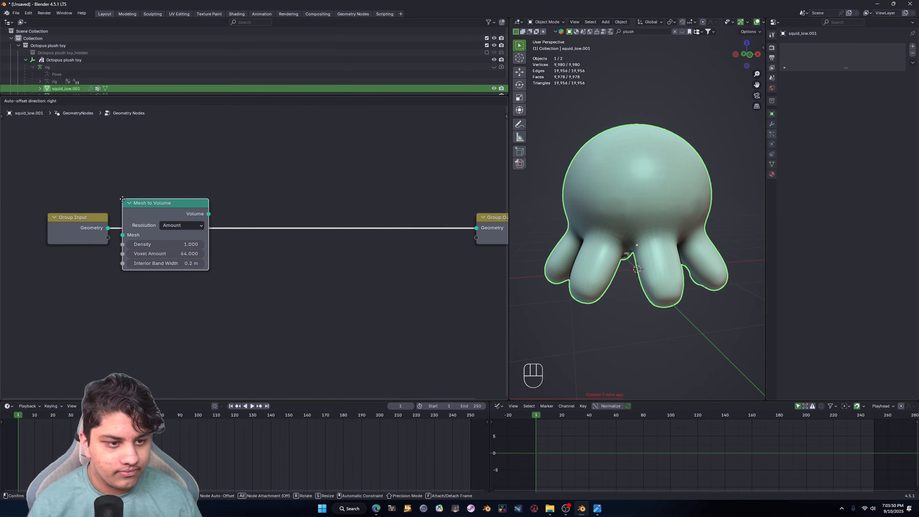
{"action": "left_click", "coordinate": [123, 203]}
{"action": "scroll", "coordinate": [629, 235], "scroll_direction": "down", "scroll_amount": 3}
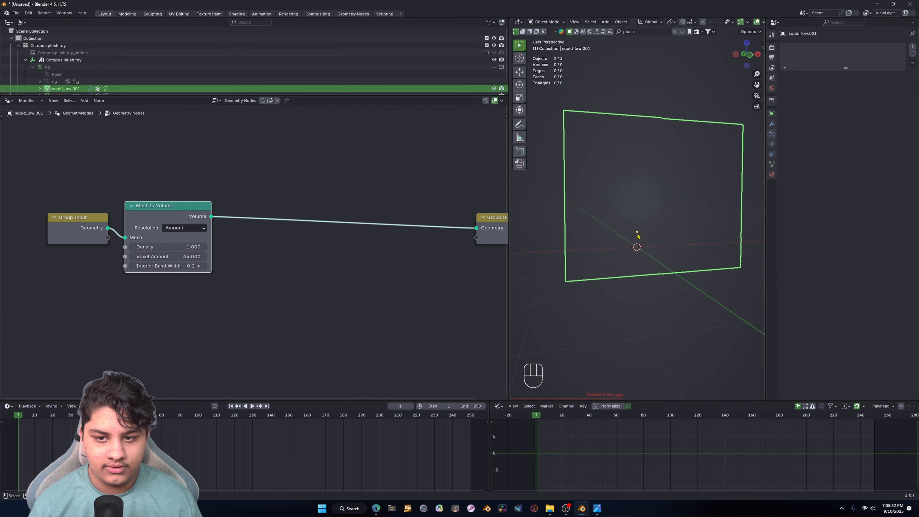
{"action": "scroll", "coordinate": [636, 231], "scroll_direction": "up", "scroll_amount": 3}
{"action": "mouse_move", "coordinate": [659, 229]}
{"action": "middle_mouse_down"}
{"action": "mouse_move", "coordinate": [580, 230]}
{"action": "mouse_move", "coordinate": [646, 229]}
{"action": "middle_mouse_up"}
{"action": "scroll", "coordinate": [645, 229], "scroll_direction": "up", "scroll_amount": 2}
{"action": "scroll", "coordinate": [159, 259], "scroll_direction": "up", "scroll_amount": 3}
{"action": "left_click_drag", "start_coordinate": [152, 252], "coordinate": [213, 252]}
{"action": "key", "text": "Escape"}
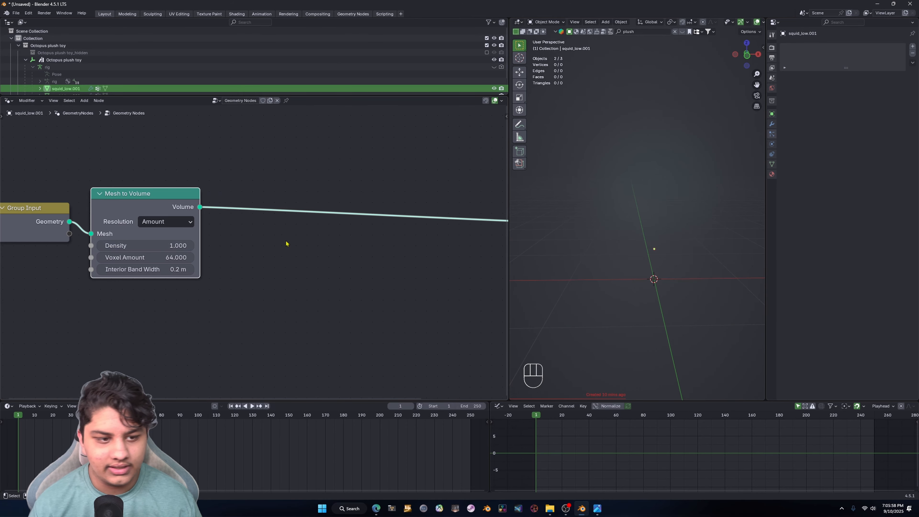
Step: Insert a Distribute Points in Volume node between Mesh to Volume and the Group Output
{"action": "scroll", "coordinate": [314, 241], "scroll_direction": "down", "scroll_amount": 2}
{"action": "key", "text": "shift+a"}
{"action": "mouse_move", "coordinate": [266, 250]}
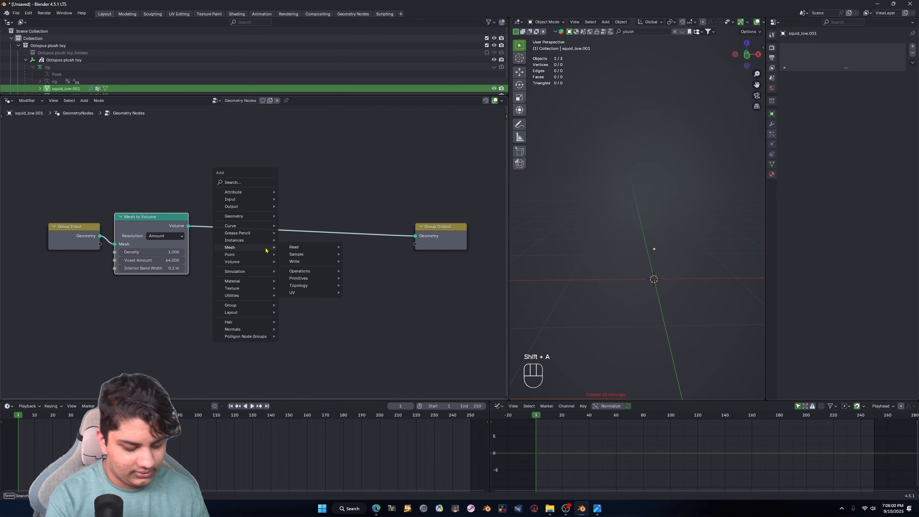
{"action": "type", "text": "distr"}
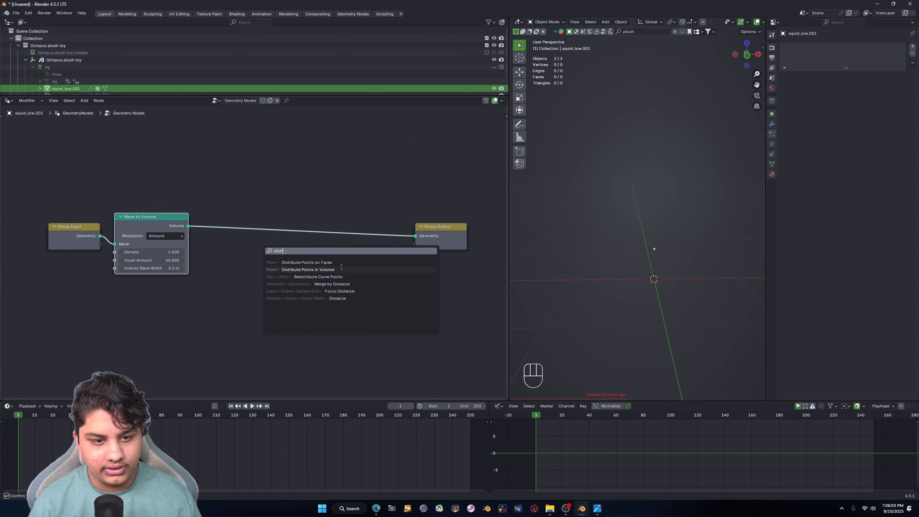
{"action": "left_click", "coordinate": [340, 269]}
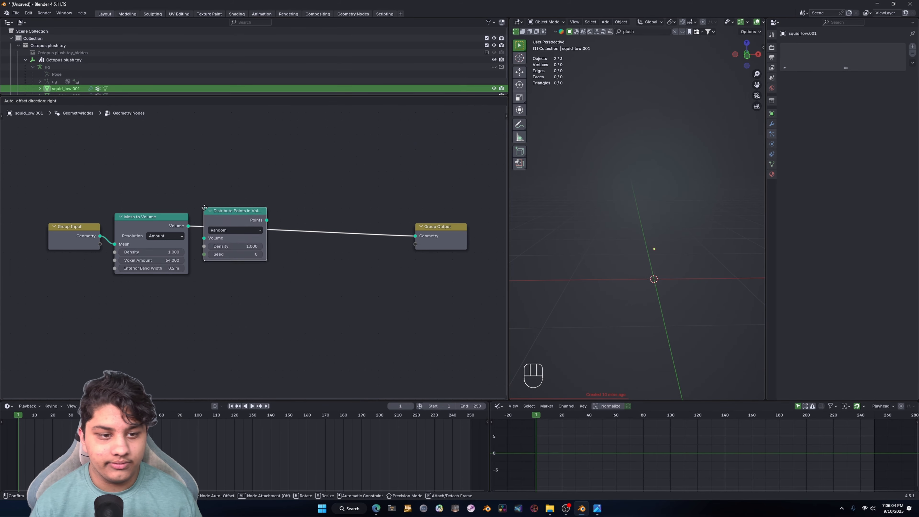
{"action": "left_click", "coordinate": [204, 209]}
{"action": "scroll", "coordinate": [253, 254], "scroll_direction": "up", "scroll_amount": 3}
Step: Set the point distribution method to Grid with a spacing of 0.01 on X, Y and Z
{"action": "left_click", "coordinate": [315, 214]}
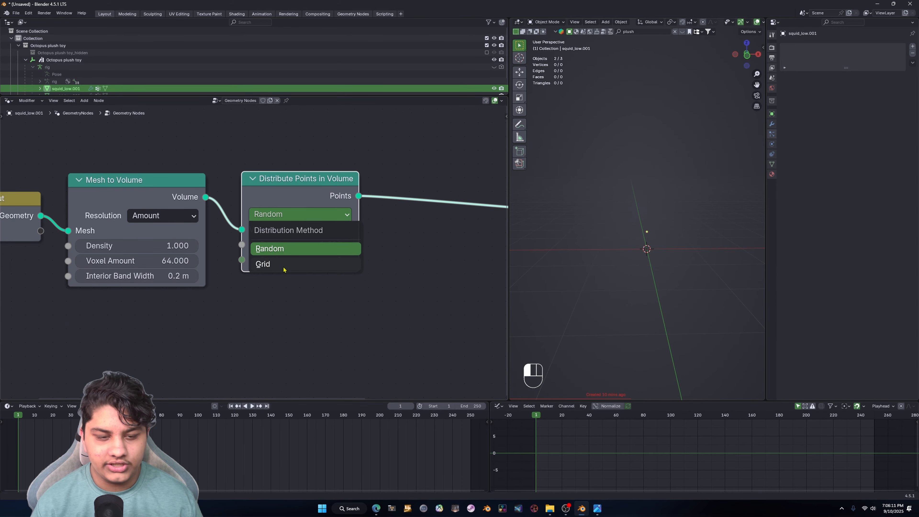
{"action": "left_click", "coordinate": [283, 269]}
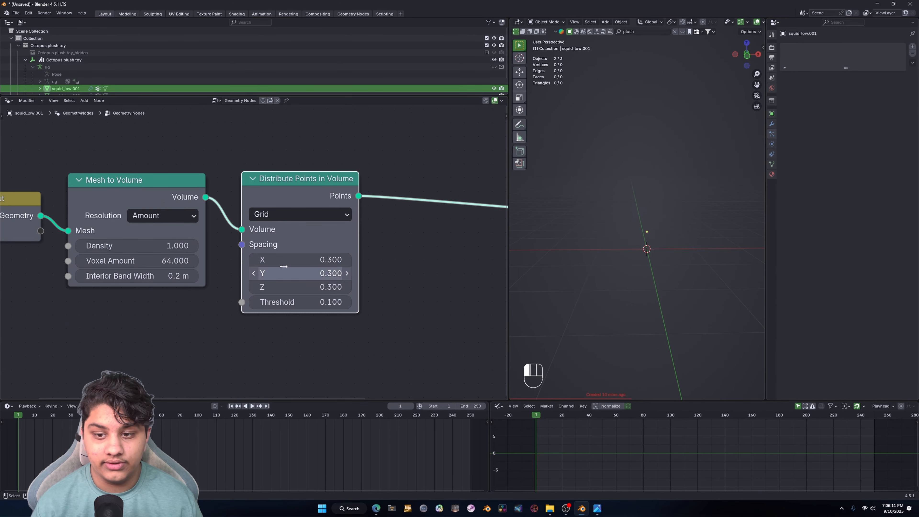
{"action": "scroll", "coordinate": [362, 261], "scroll_direction": "up", "scroll_amount": 2}
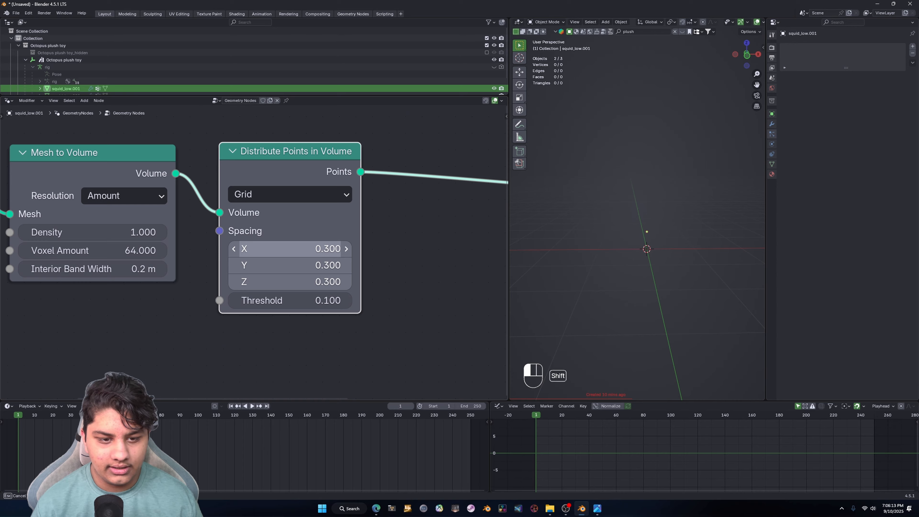
{"action": "left_click_drag", "start_coordinate": [308, 245], "coordinate": [308, 281]}
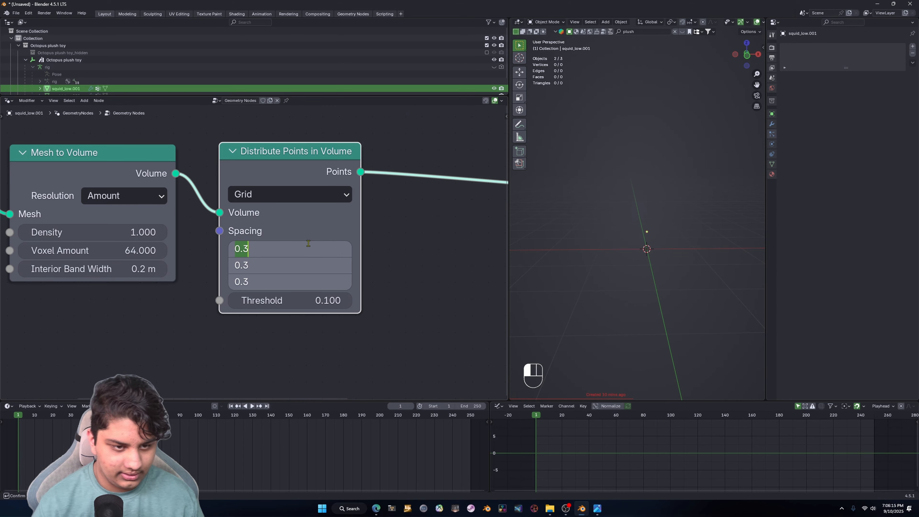
{"action": "type", "text": "0.01"}
{"action": "key", "text": "Return"}
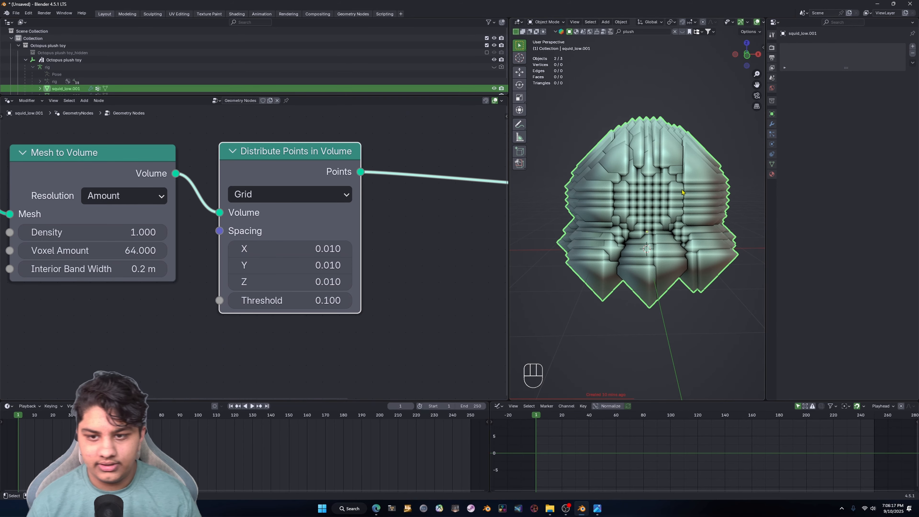
Step: Examine the grid of points filling the octopus body up close and from several angles
{"action": "scroll", "coordinate": [687, 146], "scroll_direction": "up", "scroll_amount": 4}
{"action": "middle_click_drag", "start_coordinate": [558, 221], "coordinate": [525, 225]}
{"action": "scroll", "coordinate": [637, 224], "scroll_direction": "down", "scroll_amount": 5}
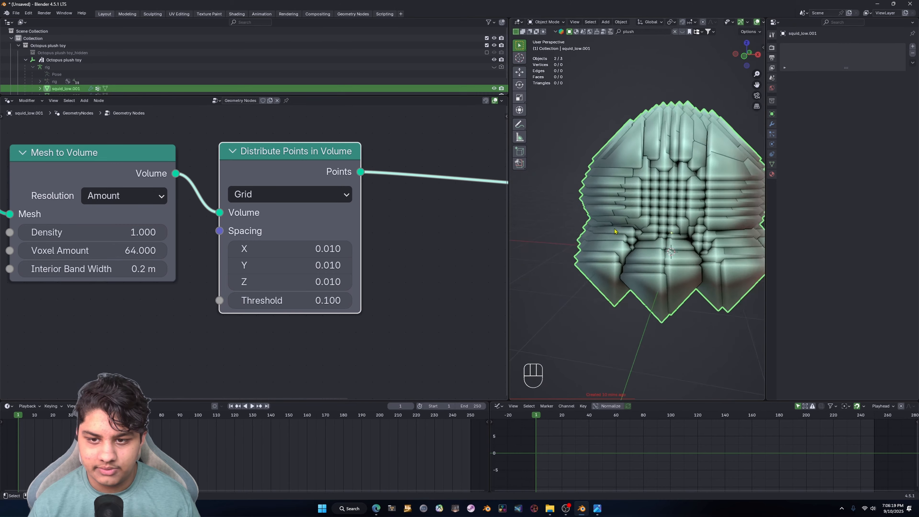
{"action": "middle_click_drag", "start_coordinate": [646, 223], "coordinate": [652, 225]}
{"action": "scroll", "coordinate": [652, 224], "scroll_direction": "up", "scroll_amount": 2}
{"action": "scroll", "coordinate": [264, 246], "scroll_direction": "down", "scroll_amount": 3}
{"action": "middle_click_drag", "start_coordinate": [387, 229], "coordinate": [249, 224], "text": "shift"}
{"action": "mouse_move", "coordinate": [654, 201]}
{"action": "middle_mouse_down"}
{"action": "mouse_move", "coordinate": [646, 194]}
{"action": "mouse_move", "coordinate": [646, 140]}
{"action": "mouse_move", "coordinate": [699, 172]}
{"action": "mouse_move", "coordinate": [641, 205]}
{"action": "middle_mouse_up"}
{"action": "middle_click_drag", "start_coordinate": [695, 250], "coordinate": [699, 223]}
{"action": "middle_click_drag", "start_coordinate": [699, 223], "coordinate": [695, 246], "text": "shift"}
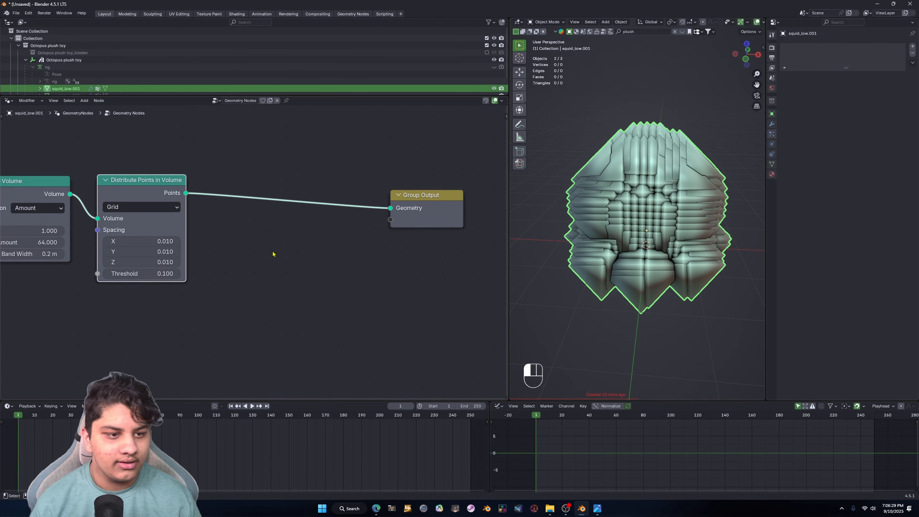
Step: Insert an Instance on Points node between Distribute Points in Volume and the Group Output
{"action": "key", "text": "shift+a"}
{"action": "mouse_move", "coordinate": [273, 253]}
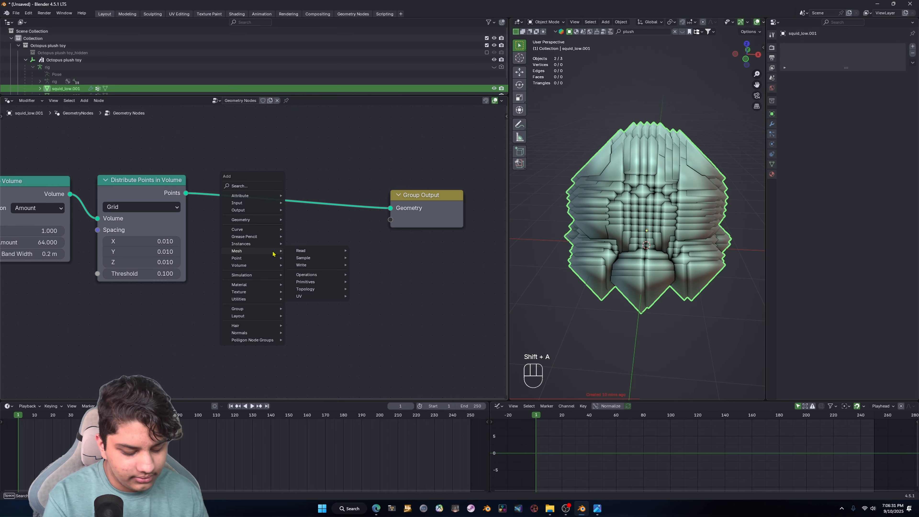
{"action": "type", "text": "instax"}
{"action": "left_click", "coordinate": [351, 266]}
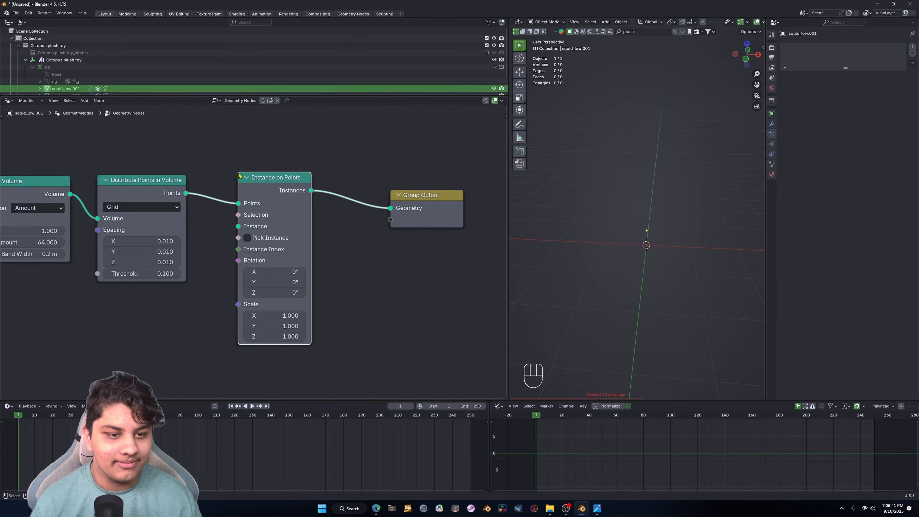
{"action": "left_click", "coordinate": [333, 266]}
{"action": "scroll", "coordinate": [355, 232], "scroll_direction": "up", "scroll_amount": 2}
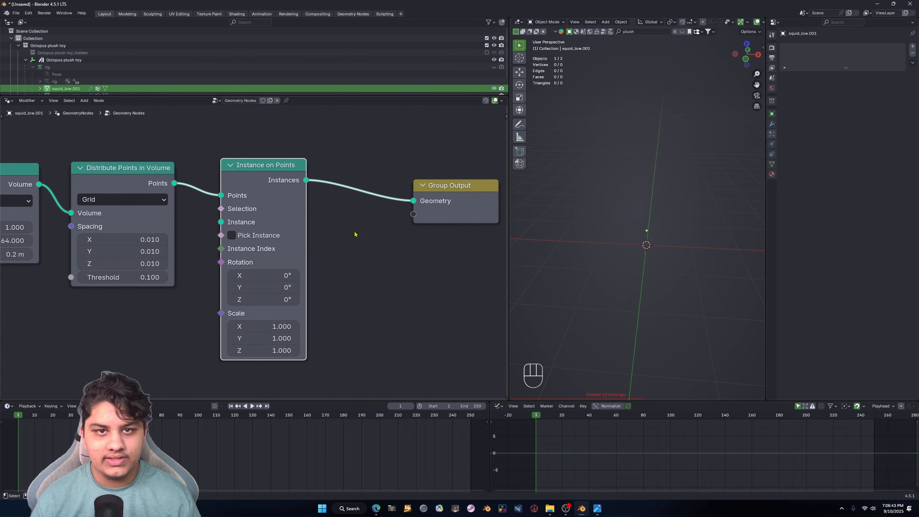
Step: Connect the Points output of Distribute Points in Volume directly to the Group Output's Geometry input, bypassing the instancing
{"action": "scroll", "coordinate": [301, 244], "scroll_direction": "down", "scroll_amount": 5}
{"action": "middle_click_drag", "start_coordinate": [248, 276], "coordinate": [283, 232], "text": "shift"}
{"action": "middle_click_drag", "start_coordinate": [379, 211], "coordinate": [367, 234], "text": "shift"}
{"action": "middle_click_drag", "start_coordinate": [350, 170], "coordinate": [335, 188], "text": "shift"}
{"action": "scroll", "coordinate": [333, 189], "scroll_direction": "up", "scroll_amount": 2}
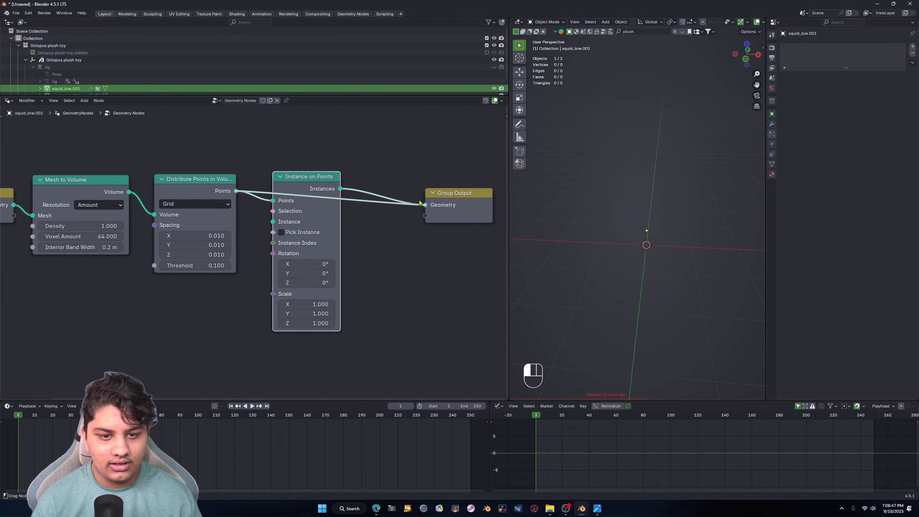
{"action": "left_click_drag", "start_coordinate": [420, 203], "coordinate": [424, 205]}
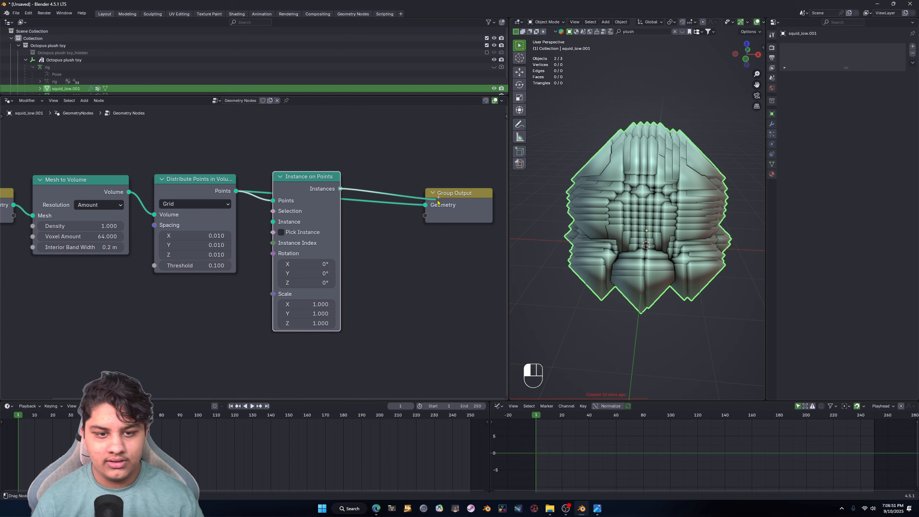
Step: Connect the Instances output of Instance on Points to the Group Output's Geometry input
{"action": "left_click_drag", "start_coordinate": [437, 201], "coordinate": [438, 202]}
Step: Add a Cube mesh node and connect its Mesh output to the Instance input of Instance on Points
{"action": "middle_click_drag", "start_coordinate": [258, 325], "coordinate": [341, 299]}
{"action": "key", "text": "shift+a"}
{"action": "mouse_move", "coordinate": [284, 298]}
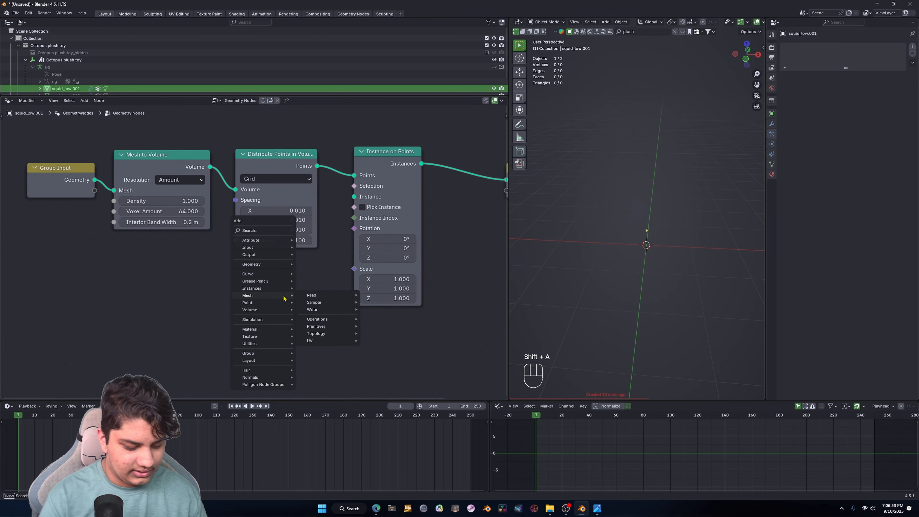
{"action": "type", "text": "cube"}
{"action": "key", "text": "Return"}
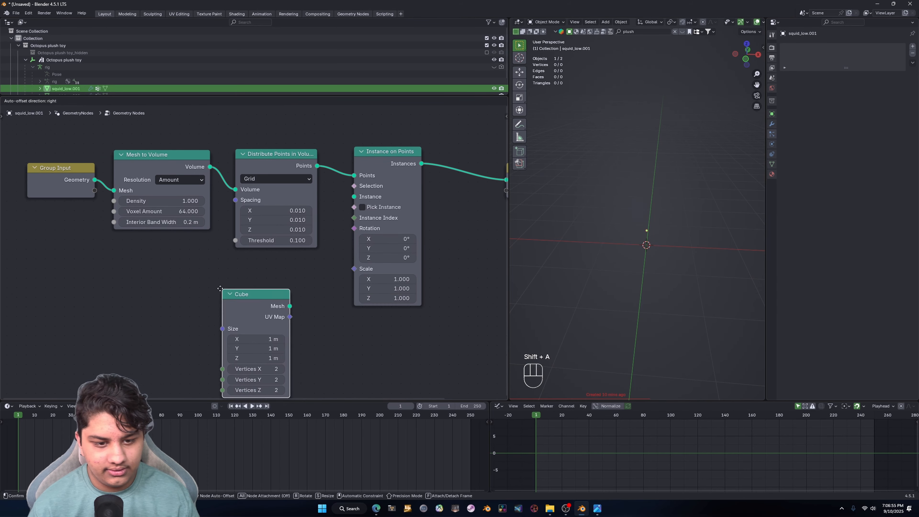
{"action": "left_click", "coordinate": [285, 285]}
{"action": "left_click_drag", "start_coordinate": [360, 198], "coordinate": [356, 197]}
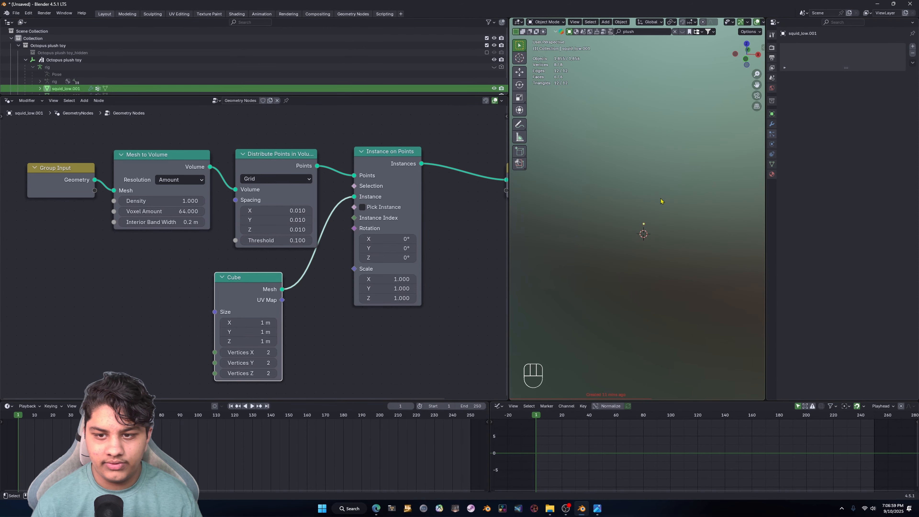
Step: Set the Cube node's size to 0.01 m on X, Y and Z and inspect the octopus built from cubes
{"action": "left_click_drag", "start_coordinate": [249, 322], "coordinate": [226, 331]}
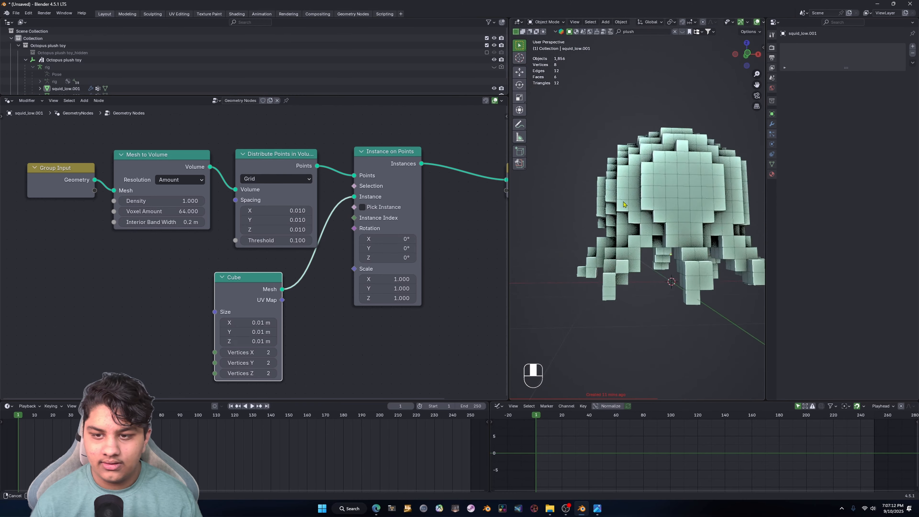
{"action": "middle_click_drag", "start_coordinate": [705, 221], "coordinate": [687, 215]}
{"action": "middle_click_drag", "start_coordinate": [687, 215], "coordinate": [683, 235], "text": "shift"}
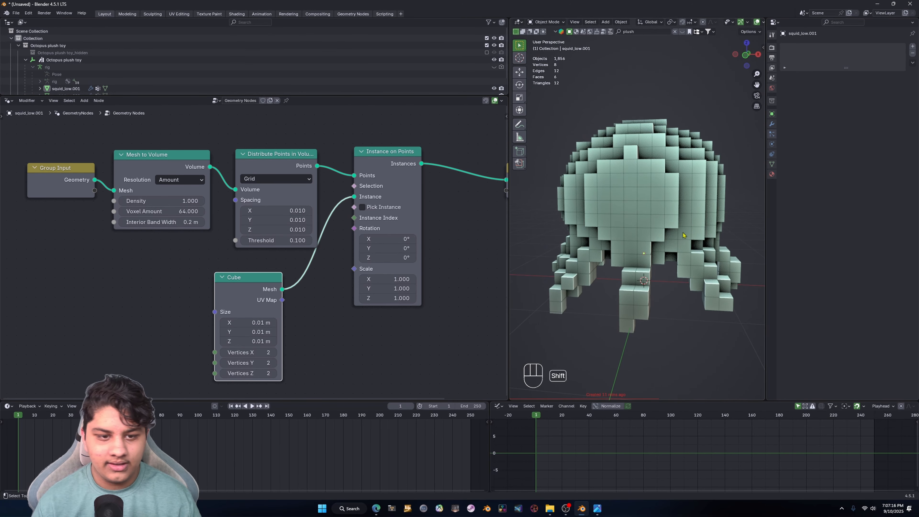
Step: Delete the Cube node from the node tree
{"action": "scroll", "coordinate": [305, 177], "scroll_direction": "up", "scroll_amount": 2}
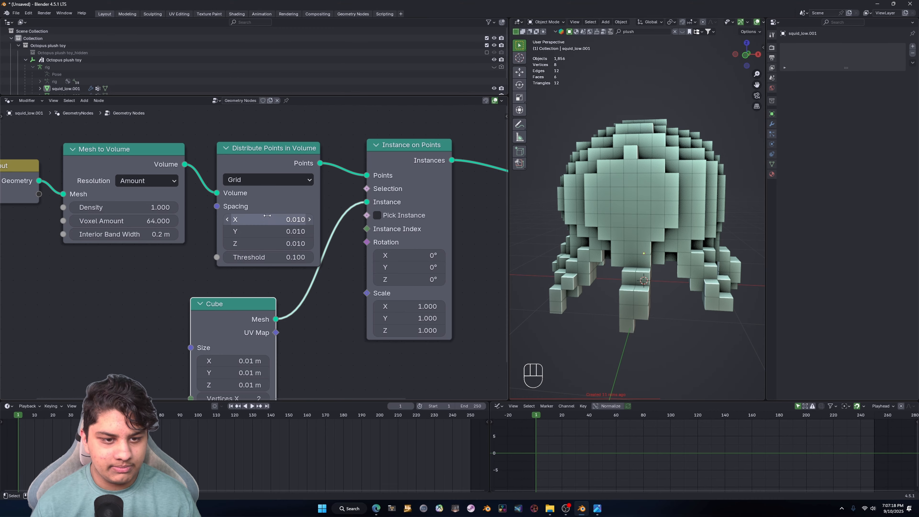
{"action": "scroll", "coordinate": [267, 215], "scroll_direction": "down", "scroll_amount": 2}
{"action": "scroll", "coordinate": [255, 252], "scroll_direction": "down", "scroll_amount": 2}
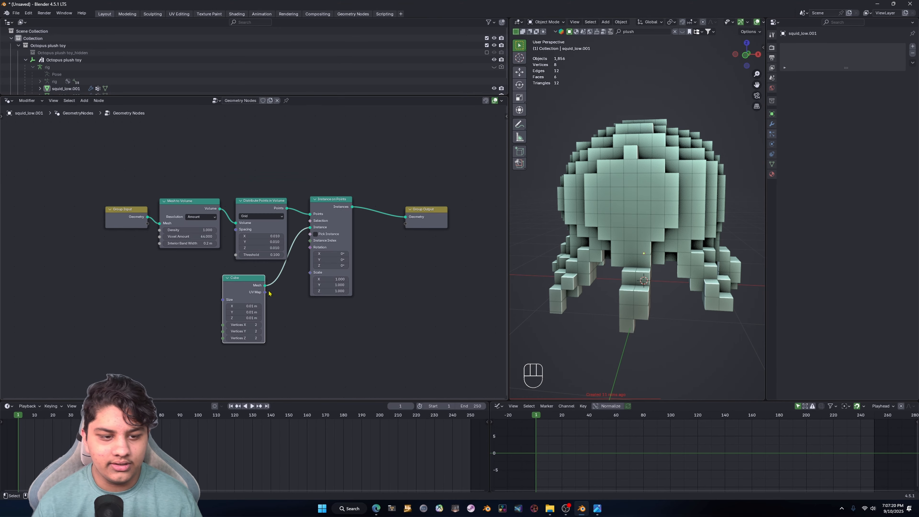
{"action": "key", "text": "x"}
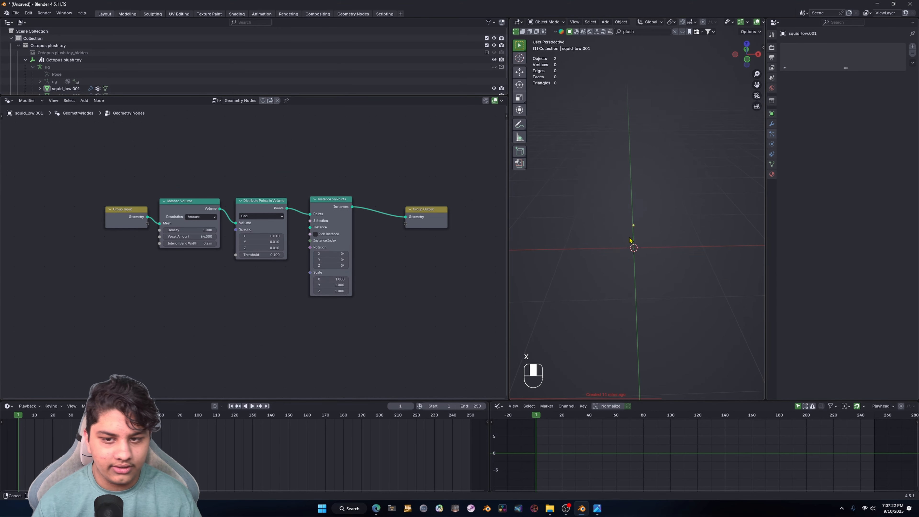
Step: Widen the 3D viewport and add a cube mesh object at the world origin
{"action": "left_click_drag", "start_coordinate": [507, 207], "coordinate": [293, 208]}
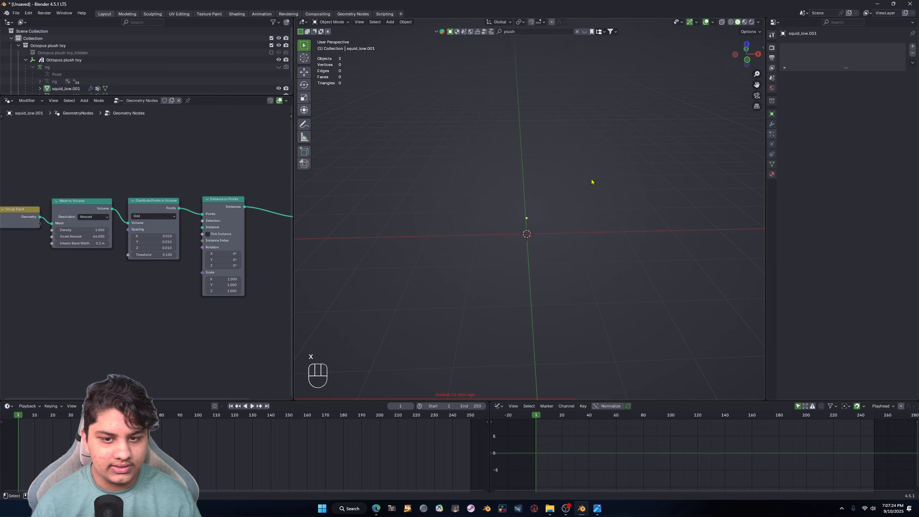
{"action": "middle_click_drag", "start_coordinate": [592, 180], "coordinate": [550, 195], "text": "shift"}
{"action": "key", "text": "shift+a"}
{"action": "mouse_move", "coordinate": [556, 263]}
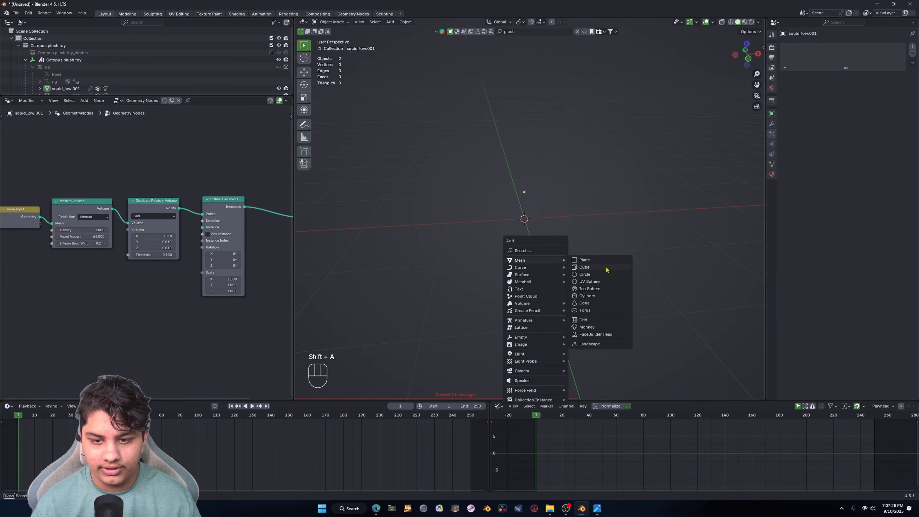
{"action": "left_click", "coordinate": [583, 271]}
{"action": "scroll", "coordinate": [594, 246], "scroll_direction": "down", "scroll_amount": 3}
{"action": "scroll", "coordinate": [588, 236], "scroll_direction": "up", "scroll_amount": 2}
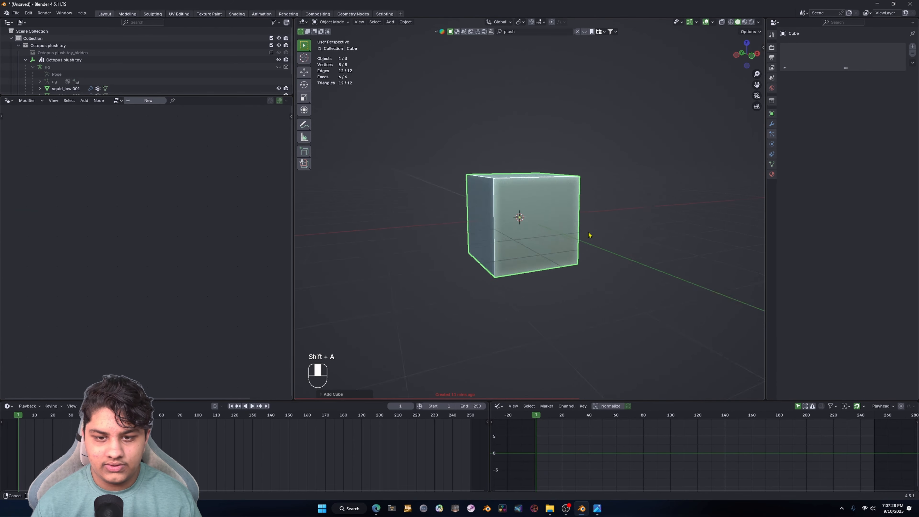
{"action": "scroll", "coordinate": [578, 238], "scroll_direction": "up", "scroll_amount": 2}
{"action": "scroll", "coordinate": [536, 245], "scroll_direction": "down", "scroll_amount": 2}
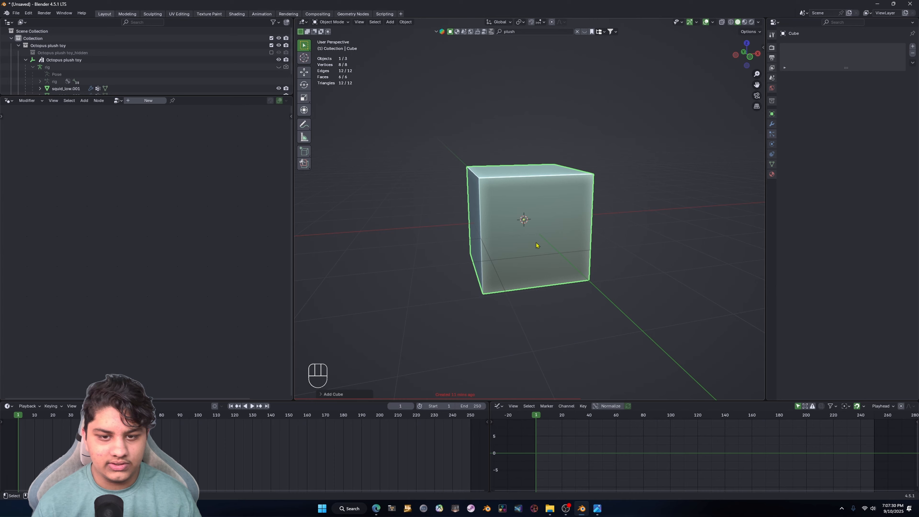
Step: Scale the cube's mesh along Z by a factor of 1.3 in Edit Mode
{"action": "key", "text": "s"}
{"action": "right_click", "coordinate": [540, 208]}
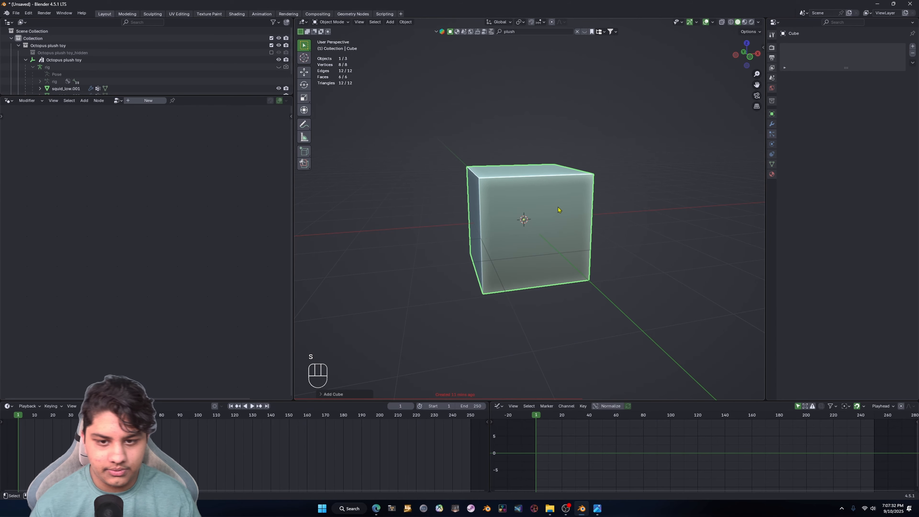
{"action": "key", "text": "Tab"}
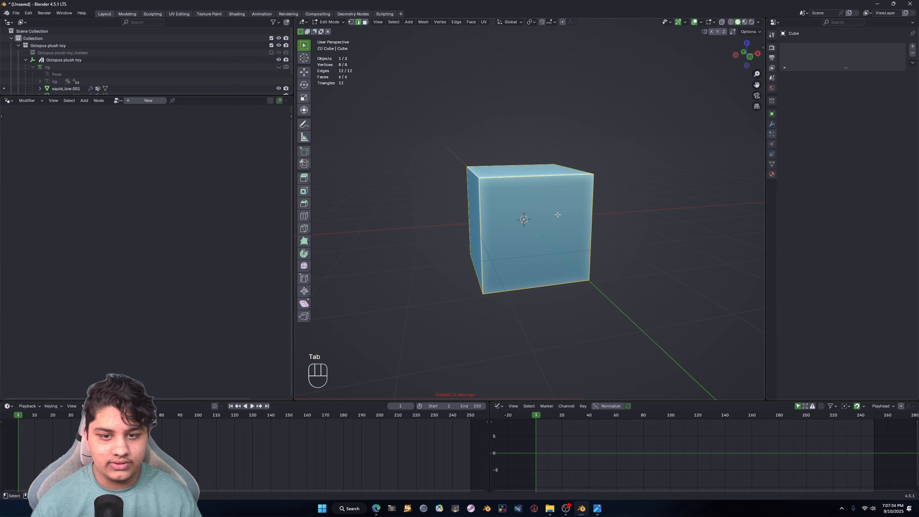
{"action": "key", "text": "s"}
{"action": "left_click", "coordinate": [567, 241]}
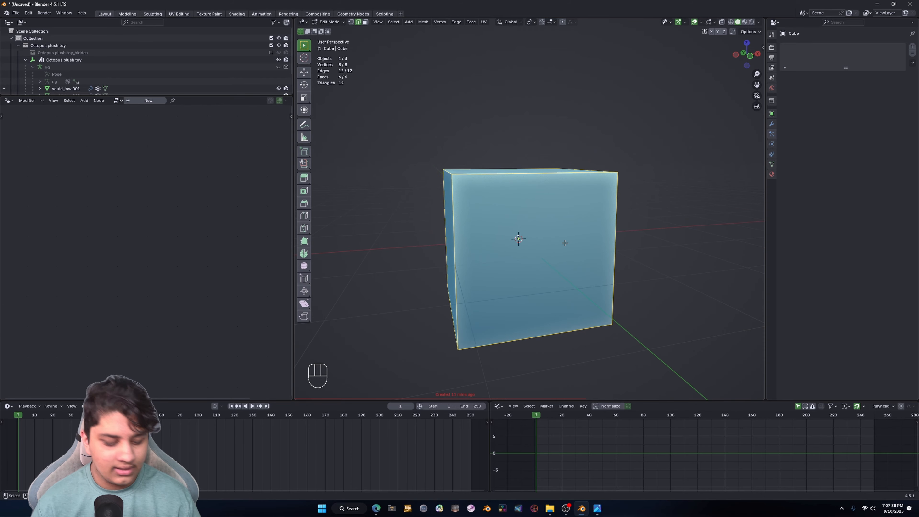
{"action": "key", "text": "s"}
{"action": "key", "text": "z"}
{"action": "type", "text": "1."}
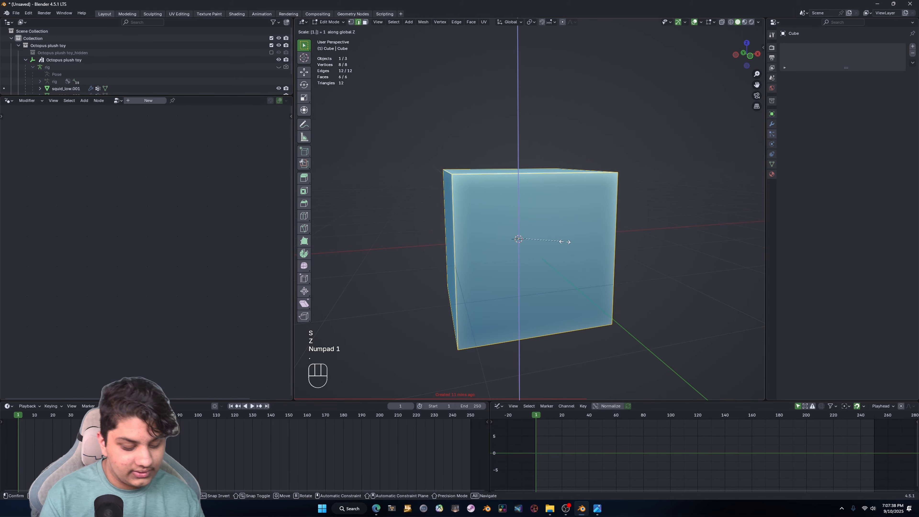
{"action": "type", "text": "3"}
{"action": "key", "text": "Return"}
Step: Add a 16-vertex cylinder to the cube's mesh in Edit Mode, keeping radius 1 m and depth 2 m
{"action": "scroll", "coordinate": [564, 241], "scroll_direction": "down", "scroll_amount": 3}
{"action": "mouse_move", "coordinate": [564, 241]}
{"action": "middle_mouse_down"}
{"action": "mouse_move", "coordinate": [546, 187]}
{"action": "mouse_move", "coordinate": [544, 260]}
{"action": "mouse_move", "coordinate": [560, 210]}
{"action": "mouse_move", "coordinate": [560, 253]}
{"action": "middle_mouse_up"}
{"action": "scroll", "coordinate": [560, 253], "scroll_direction": "up", "scroll_amount": 3}
{"action": "key", "text": "shift+a"}
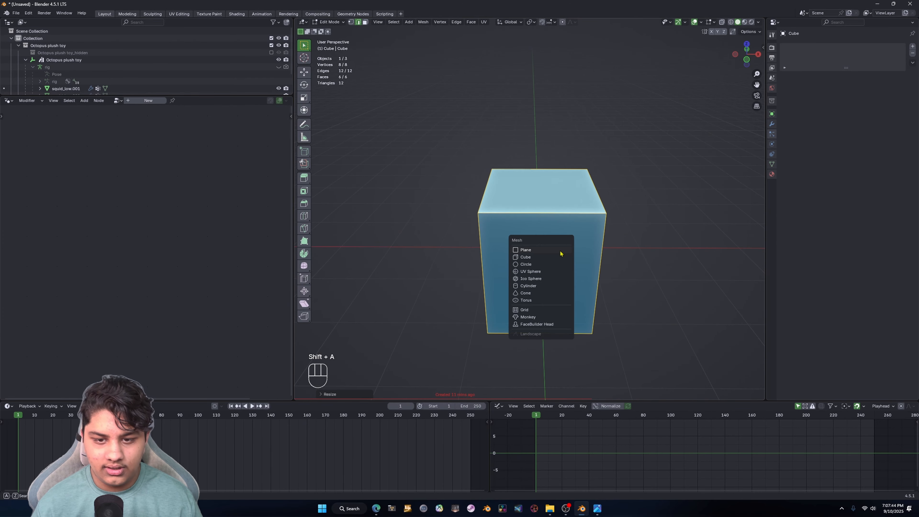
{"action": "left_click", "coordinate": [532, 288]}
{"action": "middle_click_drag", "start_coordinate": [532, 288], "coordinate": [555, 269]}
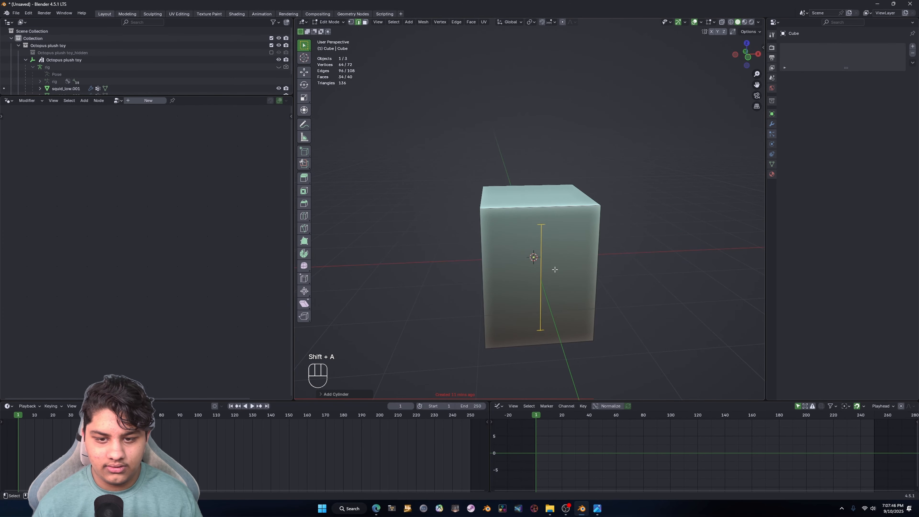
{"action": "left_click", "coordinate": [340, 393]}
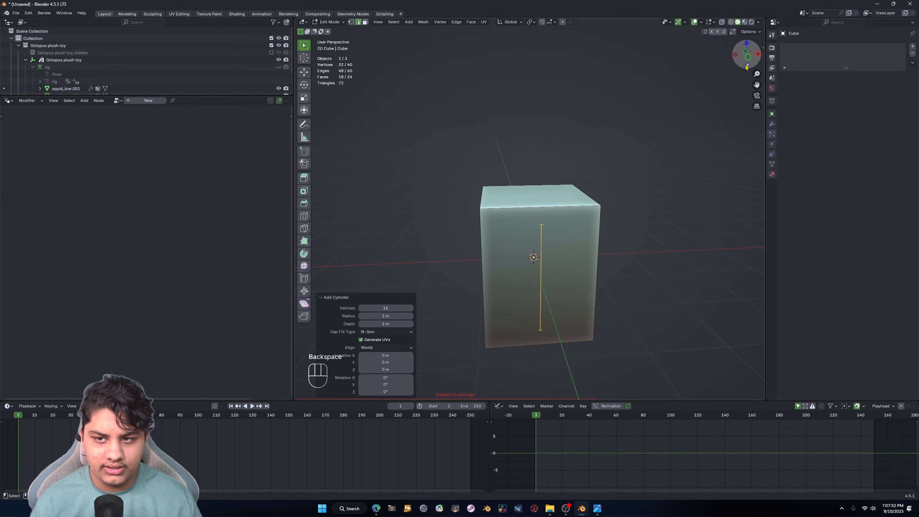
Step: Scale the cylinder by about 0.656 and then 1.058 in top view with X-ray on, so it fits inside the cube's outline
{"action": "left_click", "coordinate": [748, 45]}
{"action": "key", "text": "s"}
{"action": "left_click", "coordinate": [721, 45]}
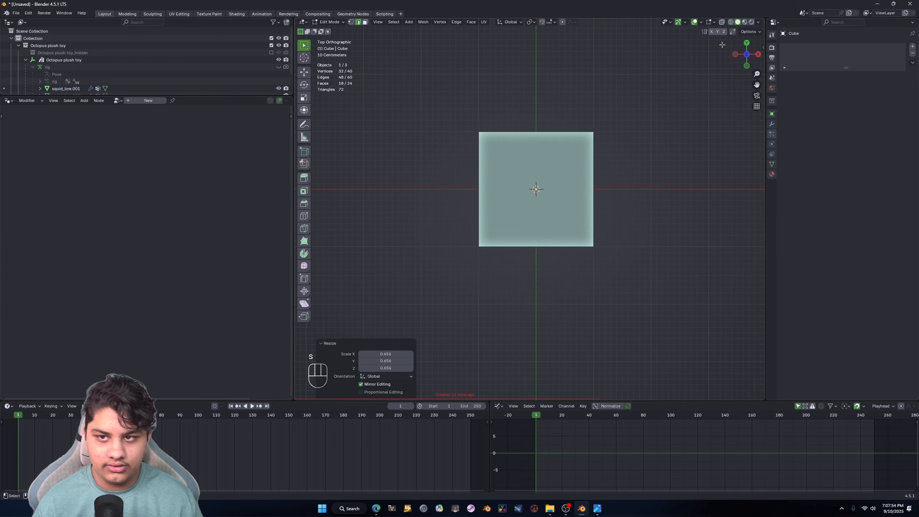
{"action": "left_click", "coordinate": [724, 23]}
{"action": "scroll", "coordinate": [633, 177], "scroll_direction": "up", "scroll_amount": 4}
{"action": "middle_click_drag", "start_coordinate": [631, 181], "coordinate": [623, 202], "text": "shift"}
{"action": "key", "text": "s"}
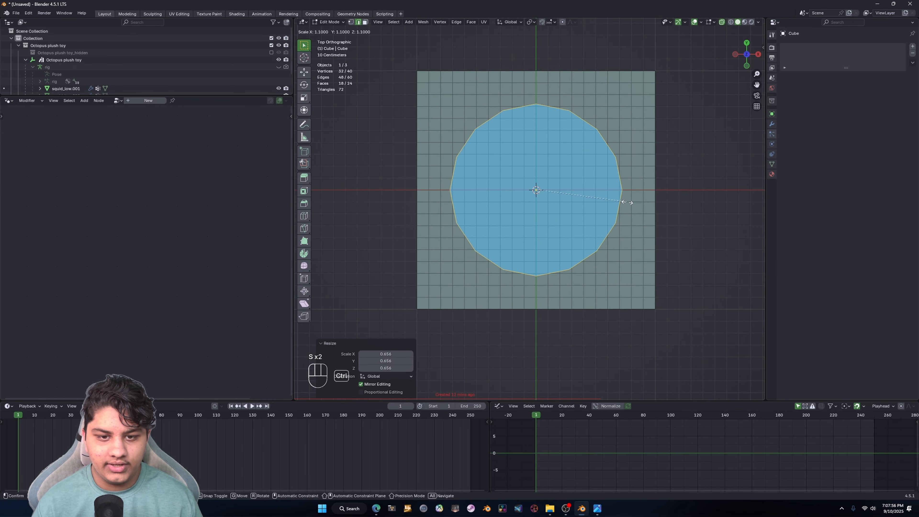
{"action": "left_click", "coordinate": [648, 201], "text": "shift"}
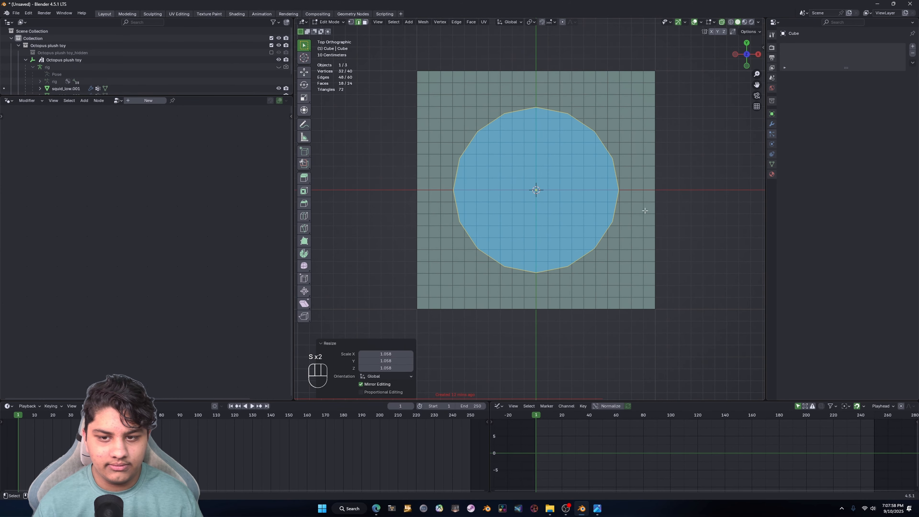
Step: Move the cylinder up about 1.27 m along Z so it protrudes from the block's top, and return to Object Mode with X-ray off
{"action": "left_click", "coordinate": [748, 67]}
{"action": "scroll", "coordinate": [612, 260], "scroll_direction": "down", "scroll_amount": 3}
{"action": "scroll", "coordinate": [612, 261], "scroll_direction": "up", "scroll_amount": 2}
{"action": "key", "text": "g"}
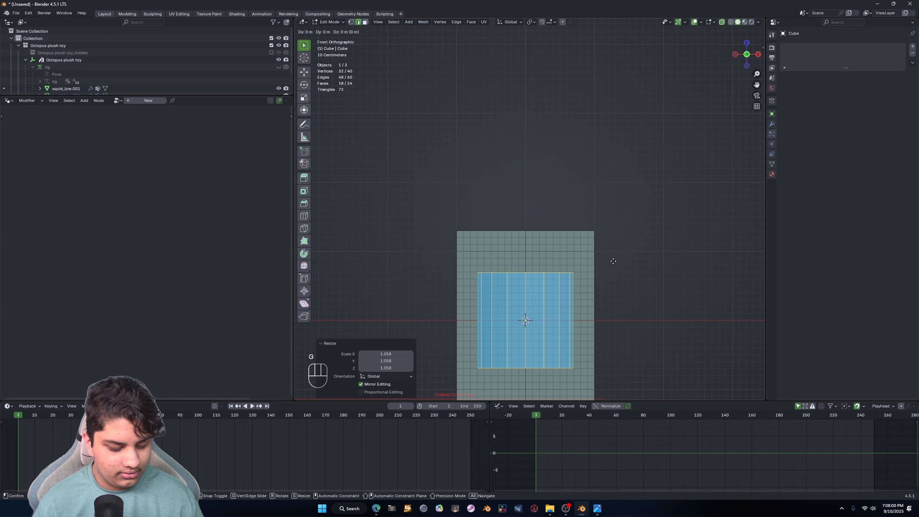
{"action": "key", "text": "z"}
{"action": "key", "text": "shift"}
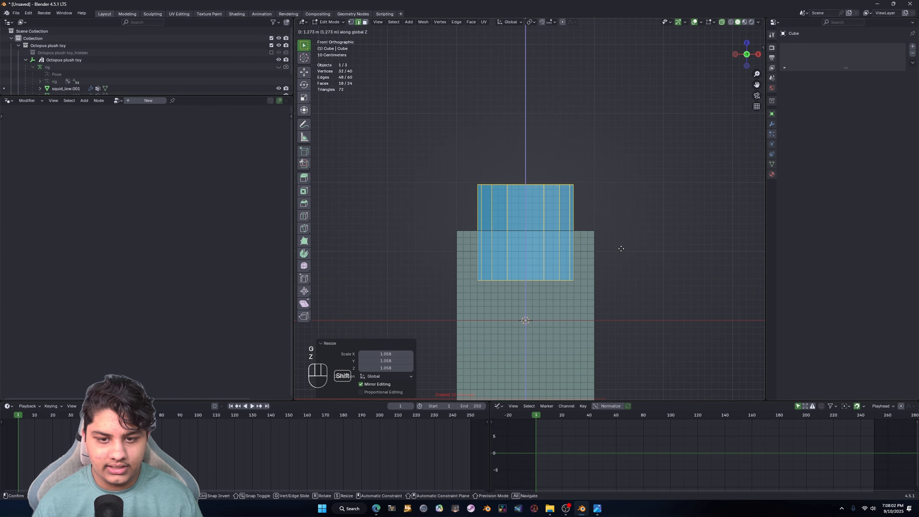
{"action": "left_click", "coordinate": [620, 241]}
{"action": "key", "text": "Tab"}
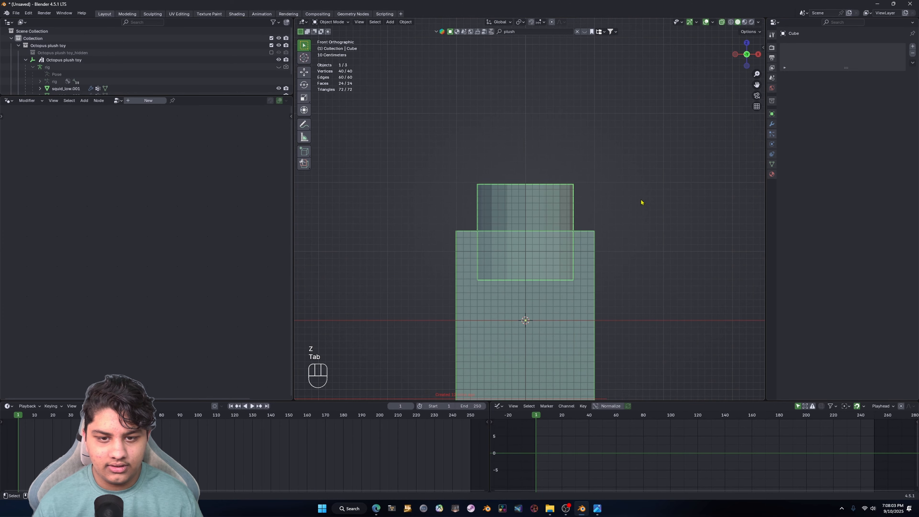
{"action": "left_click", "coordinate": [722, 22]}
Step: Examine the studded block and its mesh from several angles, and show its object transform properties
{"action": "middle_click_drag", "start_coordinate": [517, 195], "coordinate": [509, 217]}
{"action": "scroll", "coordinate": [485, 213], "scroll_direction": "down", "scroll_amount": 6}
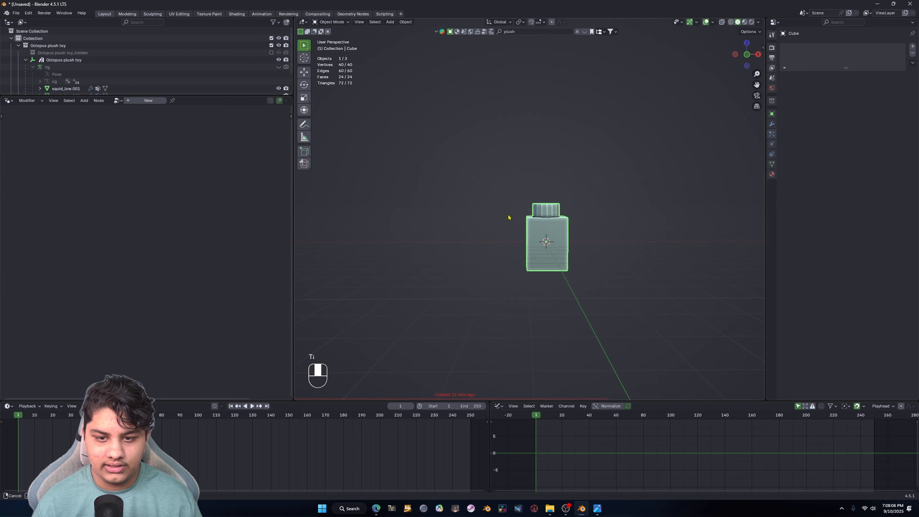
{"action": "middle_click_drag", "start_coordinate": [508, 217], "coordinate": [535, 225]}
{"action": "scroll", "coordinate": [535, 225], "scroll_direction": "up", "scroll_amount": 4}
{"action": "middle_click_drag", "start_coordinate": [579, 202], "coordinate": [559, 157]}
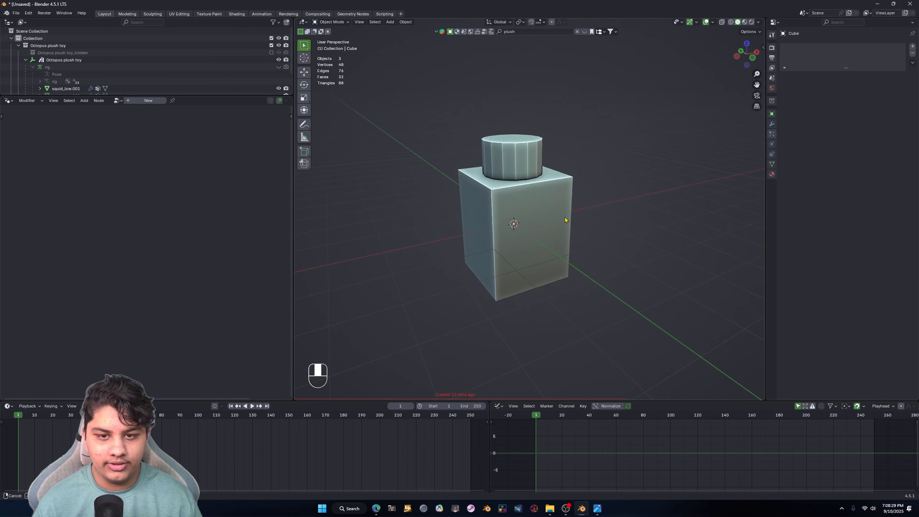
{"action": "left_click", "coordinate": [566, 220]}
{"action": "key", "text": "Tab"}
{"action": "scroll", "coordinate": [564, 220], "scroll_direction": "up", "scroll_amount": 5}
{"action": "scroll", "coordinate": [560, 158], "scroll_direction": "down", "scroll_amount": 6}
{"action": "key", "text": "Tab"}
{"action": "middle_click_drag", "start_coordinate": [656, 187], "coordinate": [560, 239]}
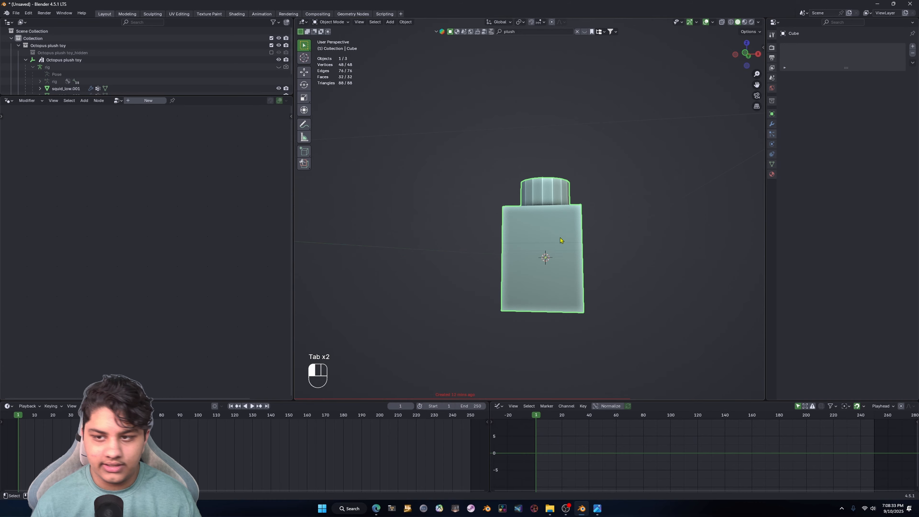
{"action": "left_click", "coordinate": [772, 114]}
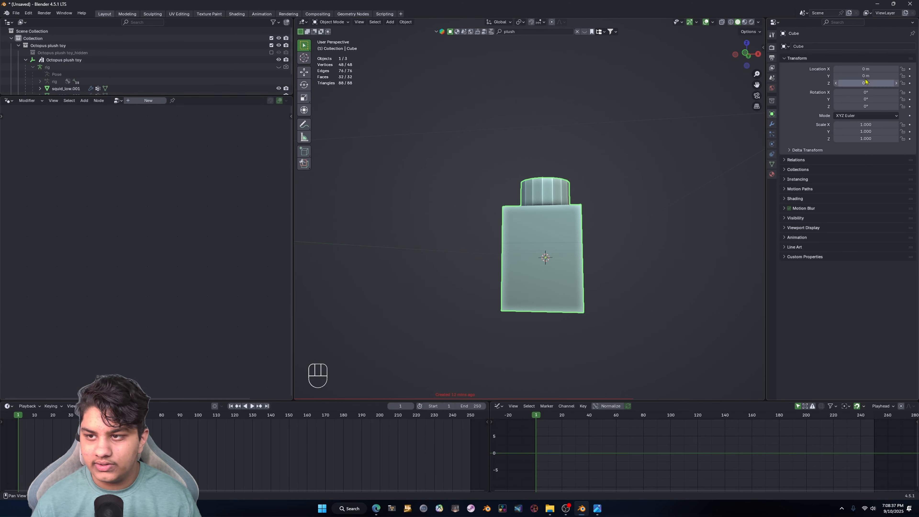
Step: Select the block's whole mesh in Edit Mode and deselect the cylinder's vertical side edges in X-ray front view
{"action": "middle_click_drag", "start_coordinate": [591, 252], "coordinate": [622, 275]}
{"action": "middle_click_drag", "start_coordinate": [623, 276], "coordinate": [616, 178], "text": "shift"}
{"action": "scroll", "coordinate": [599, 250], "scroll_direction": "up", "scroll_amount": 3}
{"action": "key", "text": "Tab"}
{"action": "key", "text": "a"}
{"action": "scroll", "coordinate": [616, 178], "scroll_direction": "up", "scroll_amount": 2}
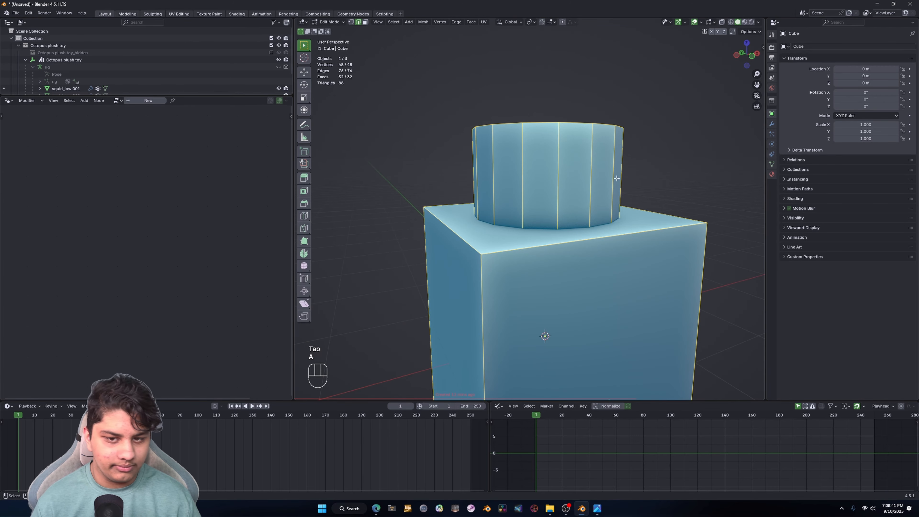
{"action": "left_click", "coordinate": [751, 56]}
{"action": "left_click", "coordinate": [722, 22]}
{"action": "left_click_drag", "start_coordinate": [488, 148], "coordinate": [720, 188], "text": "ctrl"}
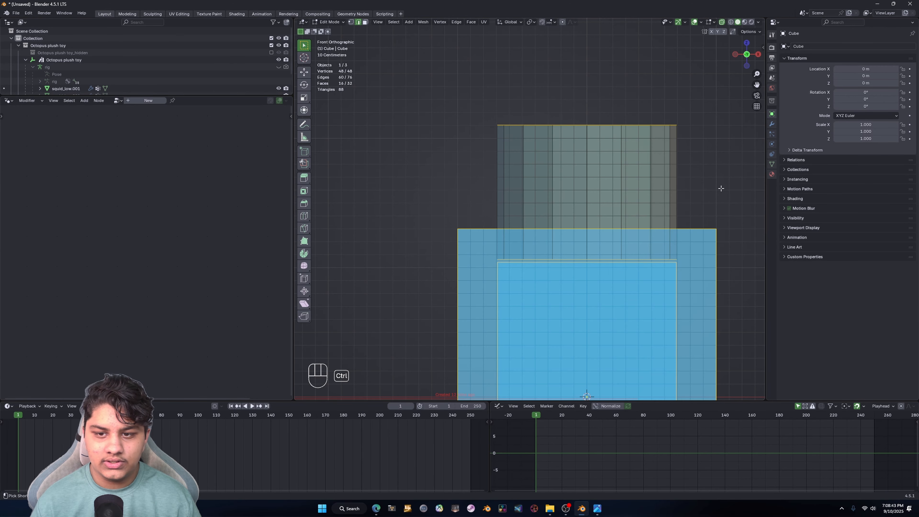
Step: Bevel the selected edges by about 0.0046 m with one segment, return to Object Mode and inspect the block with X-ray off
{"action": "left_click", "coordinate": [722, 22]}
{"action": "middle_click_drag", "start_coordinate": [593, 202], "coordinate": [602, 220]}
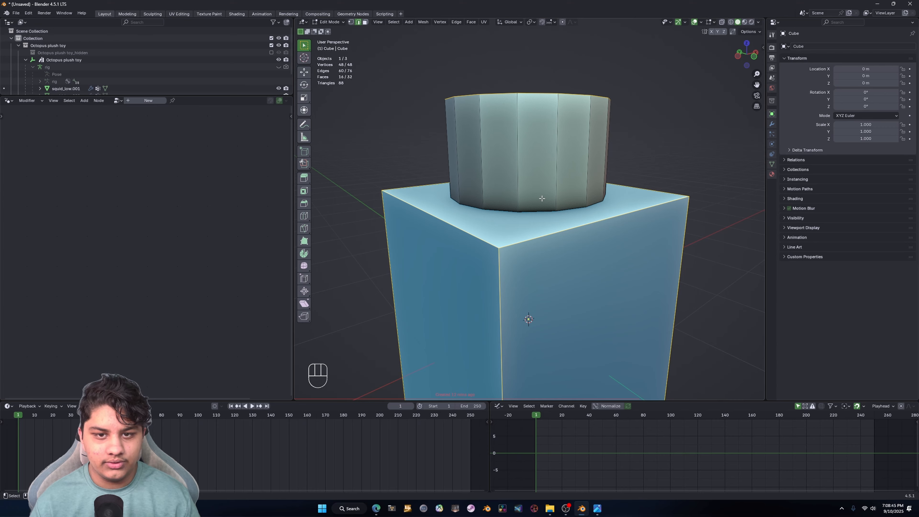
{"action": "scroll", "coordinate": [579, 253], "scroll_direction": "up", "scroll_amount": 1}
{"action": "key", "text": "ctrl+b"}
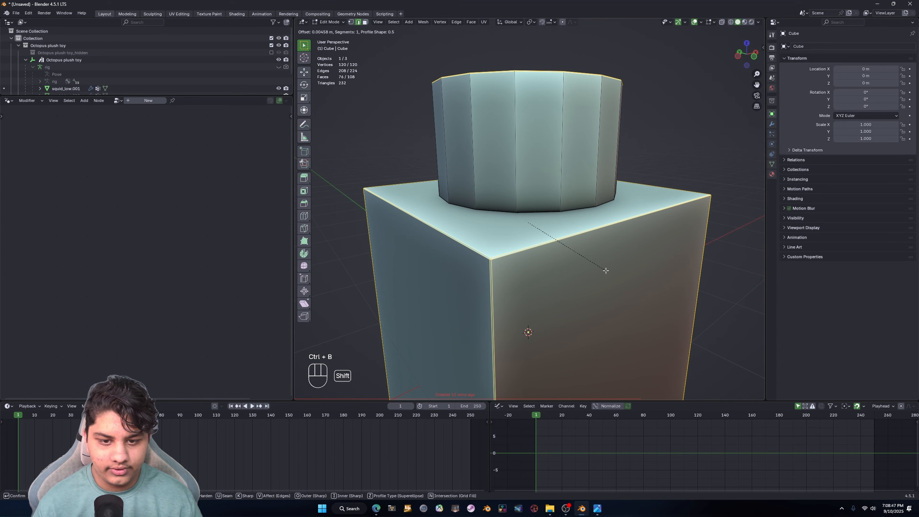
{"action": "left_click", "coordinate": [607, 270]}
{"action": "scroll", "coordinate": [608, 271], "scroll_direction": "down", "scroll_amount": 4}
{"action": "key", "text": "Tab"}
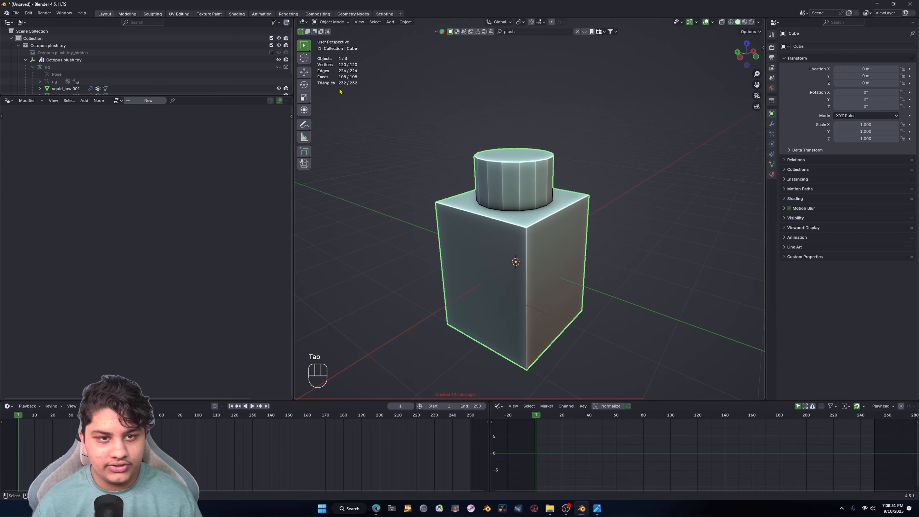
{"action": "middle_click_drag", "start_coordinate": [563, 243], "coordinate": [537, 222]}
{"action": "scroll", "coordinate": [535, 217], "scroll_direction": "up", "scroll_amount": 3}
{"action": "scroll", "coordinate": [530, 193], "scroll_direction": "down", "scroll_amount": 4}
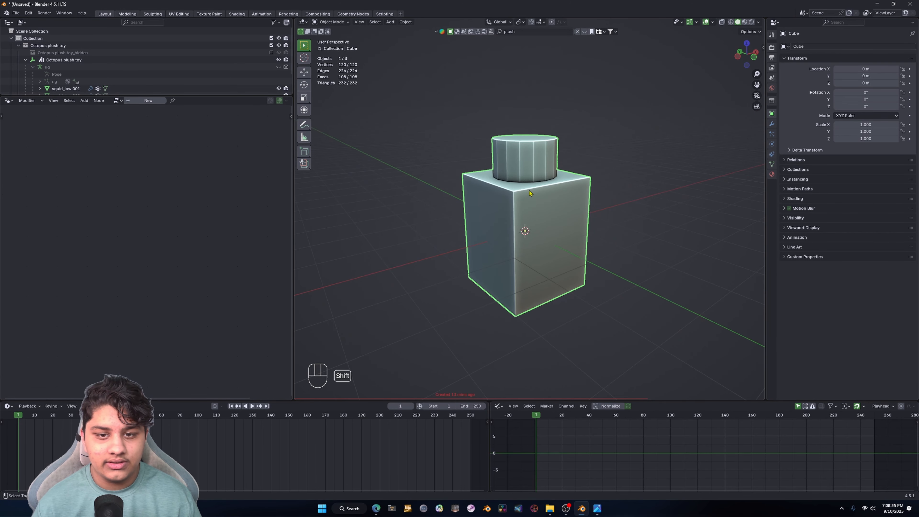
Step: Undo the last bevel on the studded block and return to Object Mode
{"action": "middle_click_drag", "start_coordinate": [528, 190], "coordinate": [537, 221], "text": "shift"}
{"action": "scroll", "coordinate": [537, 221], "scroll_direction": "up", "scroll_amount": 2}
{"action": "key", "text": "Tab"}
{"action": "key", "text": "ctrl+z"}
{"action": "key", "text": "ctrl+z"}
{"action": "key", "text": "ctrl+z"}
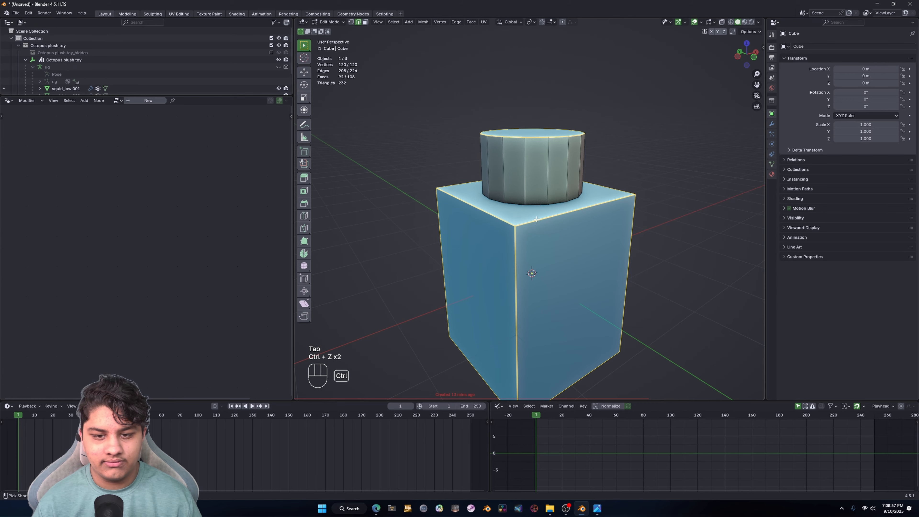
{"action": "key", "text": "Tab"}
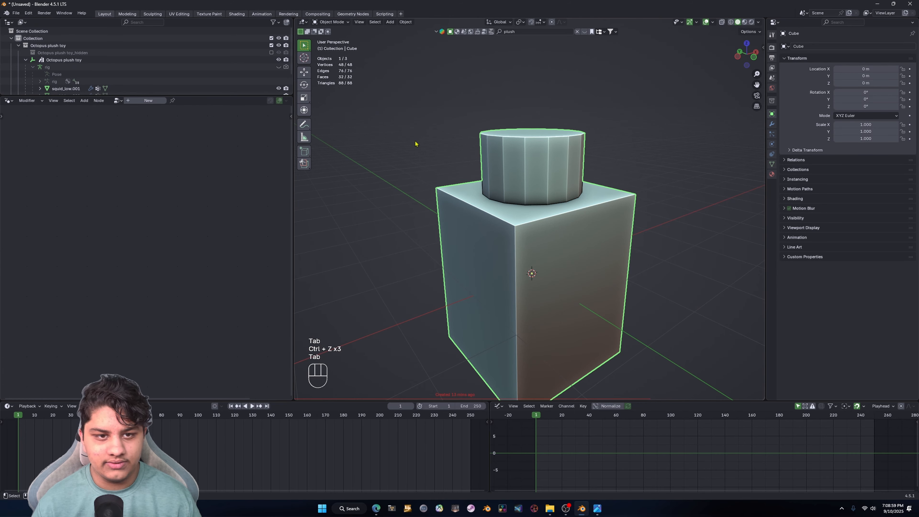
Step: Bevel the block's selected edges again by about 0.004 m with one segment, and return to Object Mode
{"action": "key", "text": "Tab"}
{"action": "scroll", "coordinate": [529, 269], "scroll_direction": "up", "scroll_amount": 2}
{"action": "key", "text": "ctrl+b"}
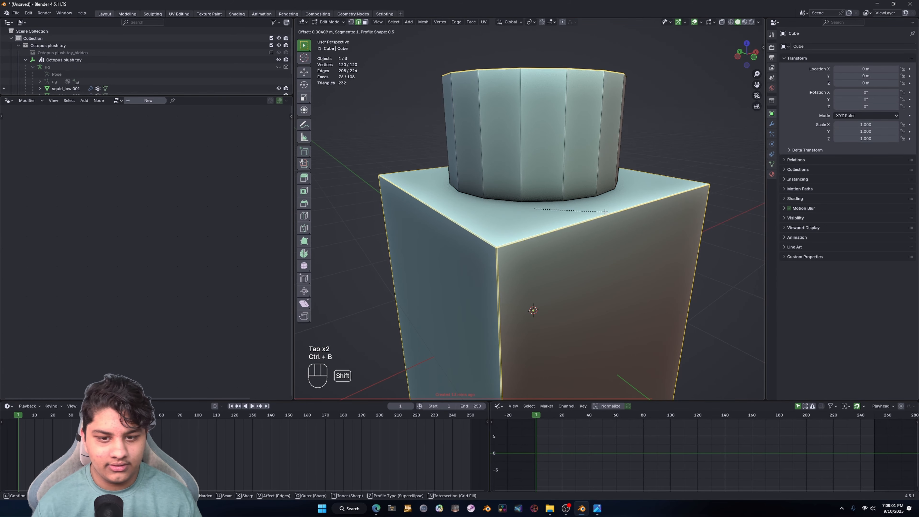
{"action": "left_click", "coordinate": [605, 212]}
{"action": "middle_click_drag", "start_coordinate": [564, 250], "coordinate": [578, 242]}
{"action": "scroll", "coordinate": [578, 242], "scroll_direction": "up", "scroll_amount": 2}
{"action": "scroll", "coordinate": [568, 235], "scroll_direction": "down", "scroll_amount": 4}
{"action": "key", "text": "Tab"}
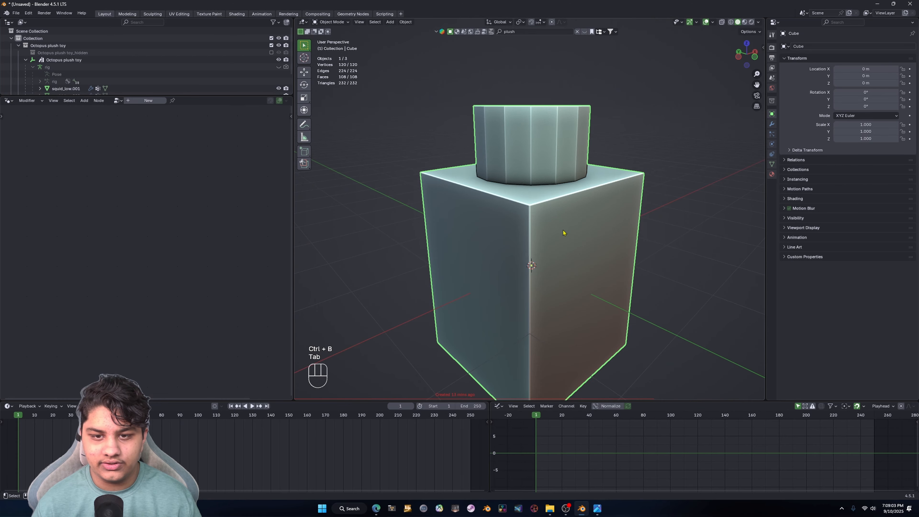
Step: Shade the studded block smooth by angle at 30° and inspect its stud
{"action": "right_click", "coordinate": [563, 232]}
{"action": "left_click", "coordinate": [561, 230]}
{"action": "scroll", "coordinate": [661, 155], "scroll_direction": "down", "scroll_amount": 5}
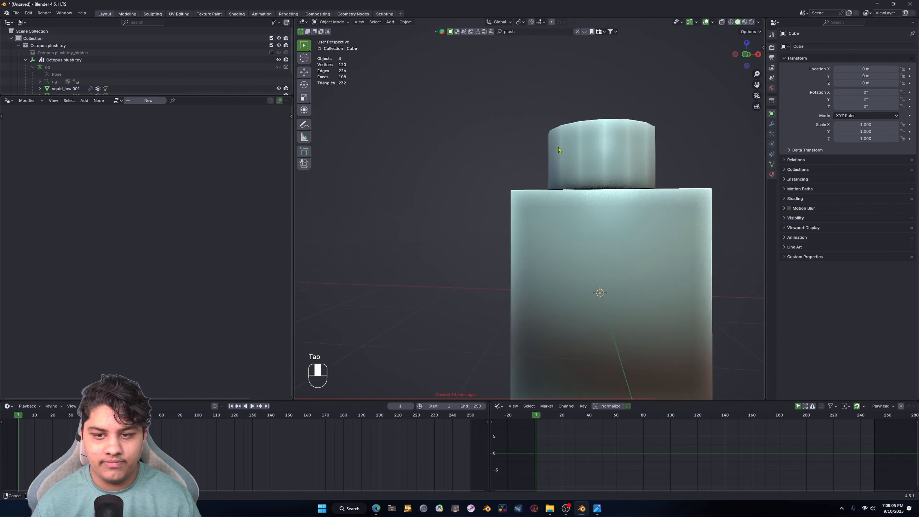
{"action": "middle_click_drag", "start_coordinate": [615, 181], "coordinate": [591, 199]}
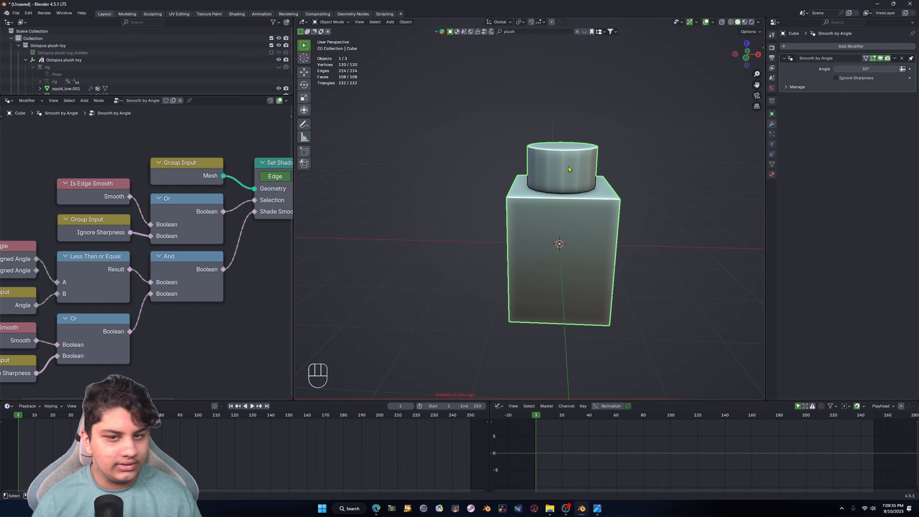
Step: Rename the studded block as Lego and hide it
{"action": "key", "text": "F2"}
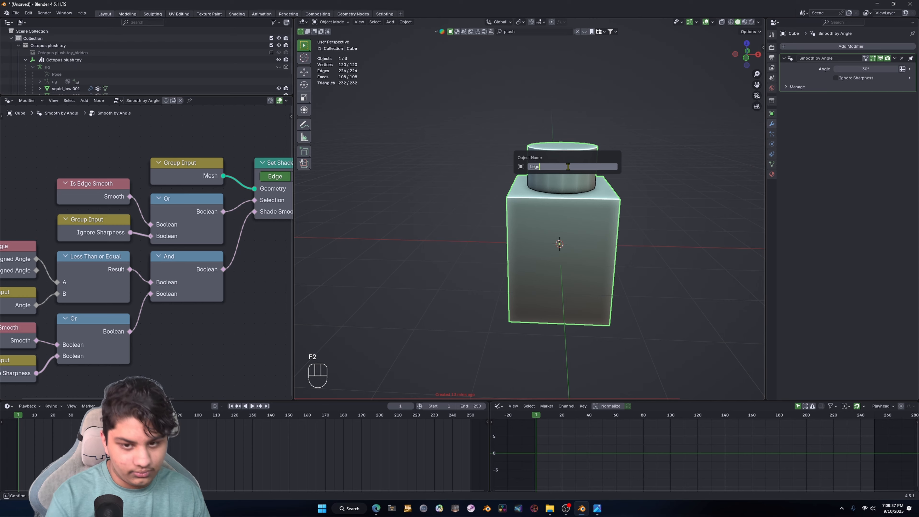
{"action": "type", "text": "Lego"}
{"action": "key", "text": "Return"}
{"action": "scroll", "coordinate": [374, 134], "scroll_direction": "up", "scroll_amount": 2}
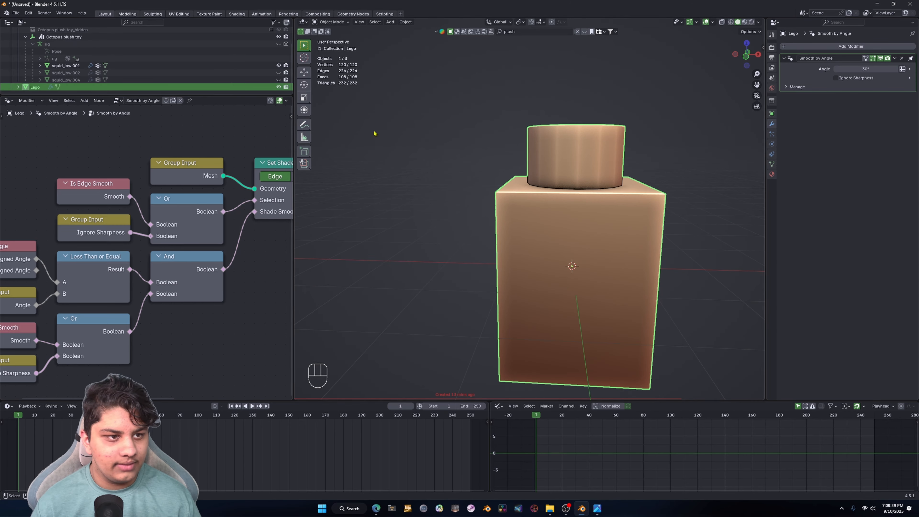
{"action": "key", "text": "h"}
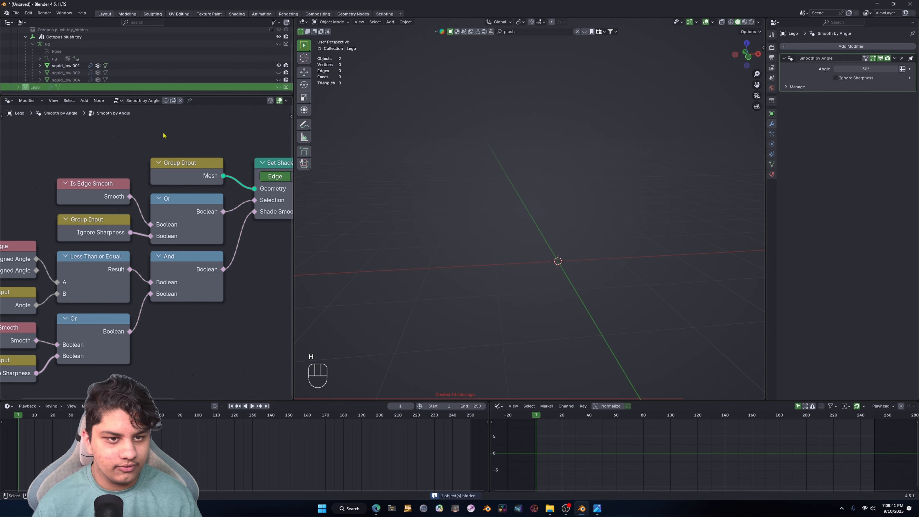
Step: Select squid_low.001 to show its geometry node tree, and widen the node editor
{"action": "left_click", "coordinate": [546, 264]}
{"action": "left_click", "coordinate": [137, 68]}
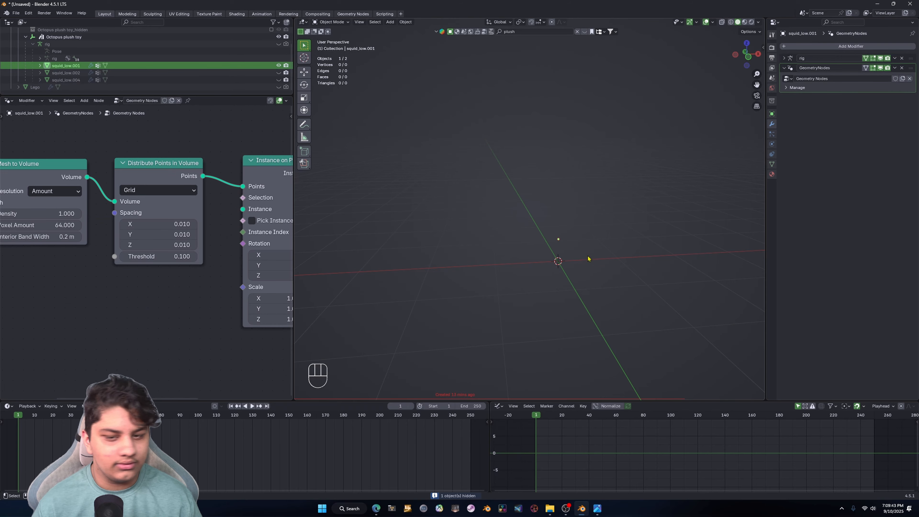
{"action": "left_click_drag", "start_coordinate": [292, 199], "coordinate": [405, 200]}
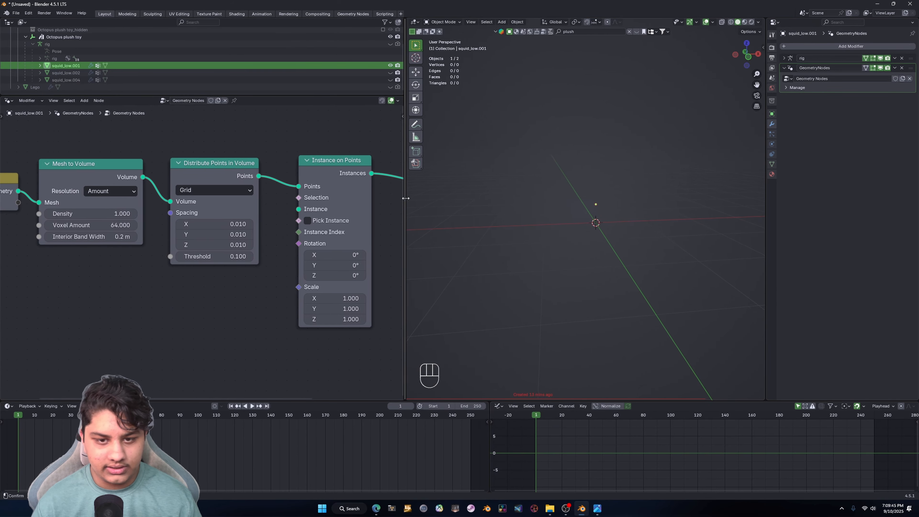
{"action": "scroll", "coordinate": [205, 264], "scroll_direction": "down", "scroll_amount": 2}
Step: Add the Lego object to the node tree as an Object Info node and connect its Geometry to Instance on Points' Instance input
{"action": "left_click_drag", "start_coordinate": [31, 88], "coordinate": [123, 247]}
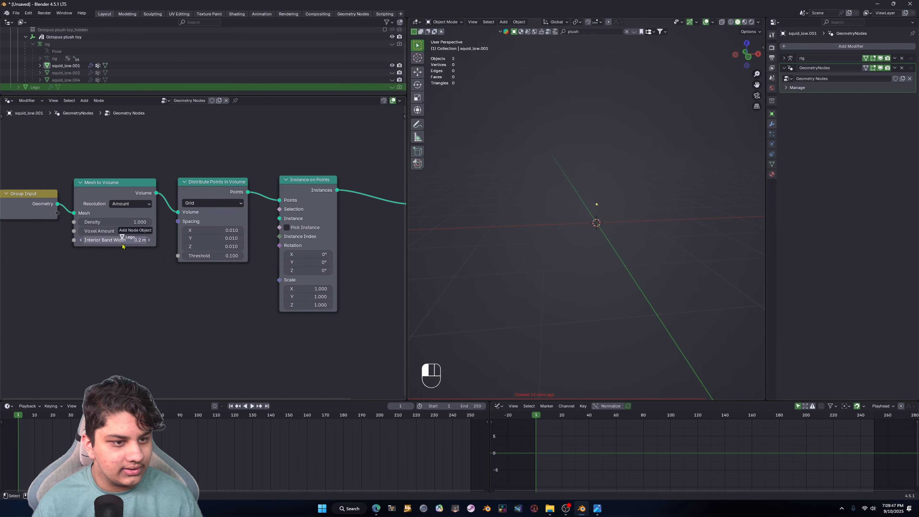
{"action": "left_click_drag", "start_coordinate": [183, 295], "coordinate": [201, 280]}
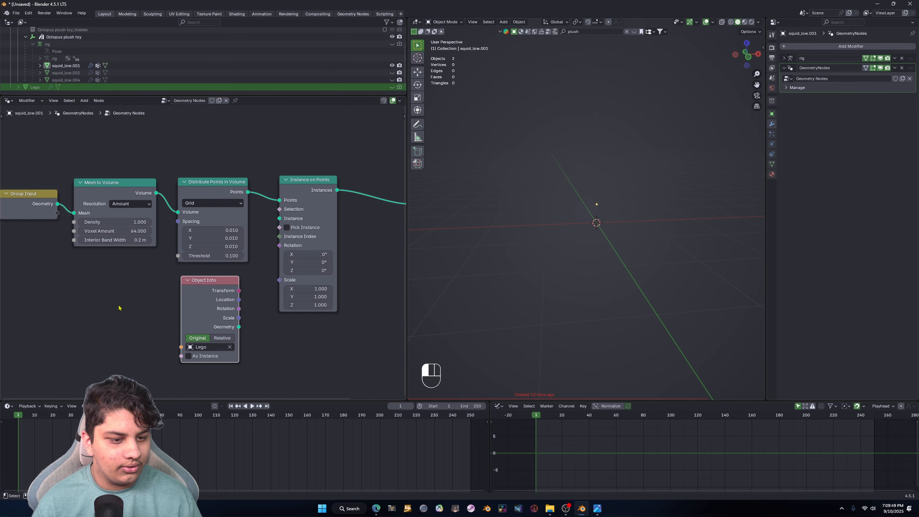
{"action": "middle_click_drag", "start_coordinate": [240, 320], "coordinate": [159, 274], "text": "shift"}
{"action": "scroll", "coordinate": [216, 277], "scroll_direction": "up", "scroll_amount": 4}
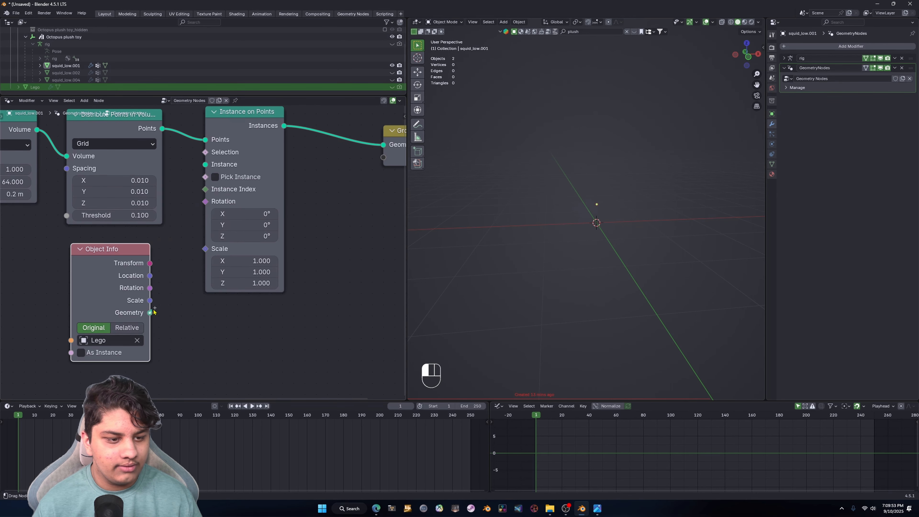
{"action": "left_click_drag", "start_coordinate": [196, 170], "coordinate": [227, 167]}
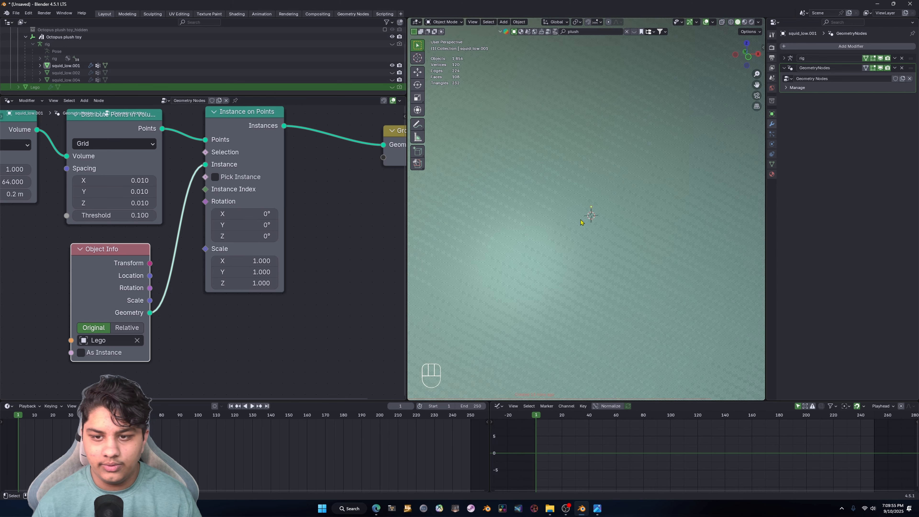
Step: Make room above the Object Info node, add a Value node and connect it to the Scale of Instance on Points
{"action": "middle_click_drag", "start_coordinate": [177, 299], "coordinate": [283, 328]}
{"action": "scroll", "coordinate": [206, 255], "scroll_direction": "down", "scroll_amount": 4}
{"action": "left_click_drag", "start_coordinate": [207, 272], "coordinate": [198, 312]}
{"action": "left_click", "coordinate": [198, 298]}
{"action": "key", "text": "shift+a"}
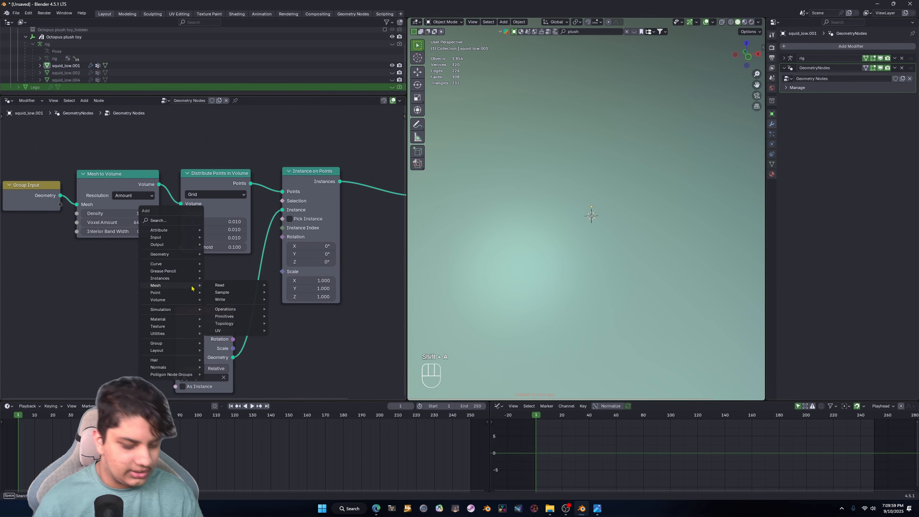
{"action": "type", "text": "value"}
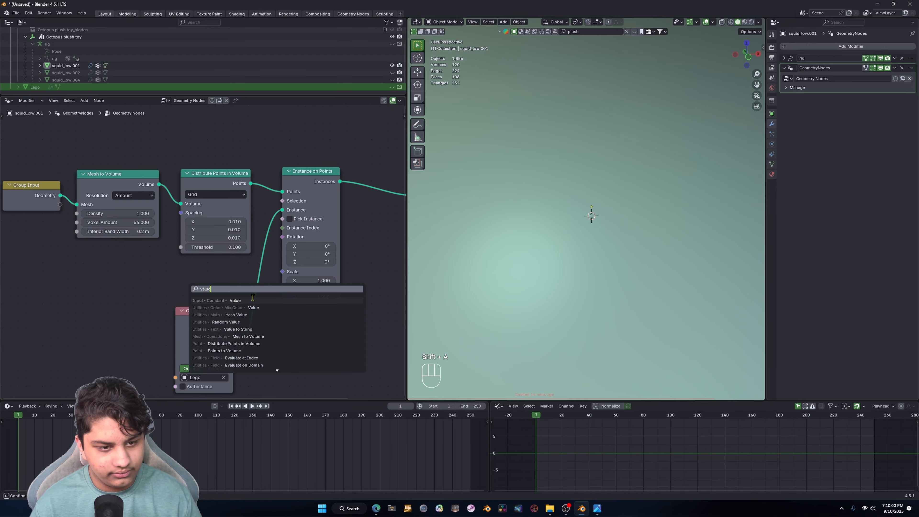
{"action": "left_click", "coordinate": [252, 297]}
{"action": "left_click", "coordinate": [224, 292]}
{"action": "left_click_drag", "start_coordinate": [290, 272], "coordinate": [284, 272]}
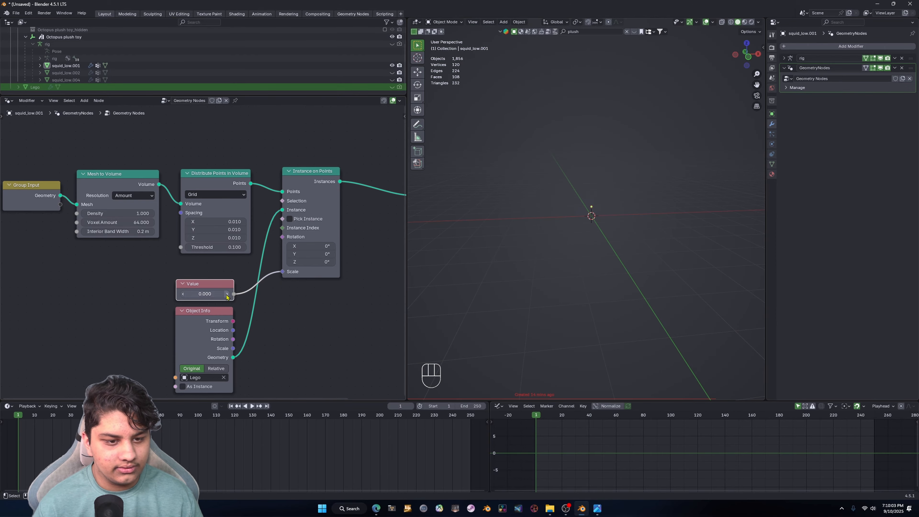
Step: Set the Value node driving the instance scale to 0.010 and inspect the bricks on the octopus
{"action": "mouse_move", "coordinate": [205, 294]}
{"action": "left_mouse_down", "text": "shift"}
{"action": "mouse_move", "coordinate": [238, 293]}
{"action": "mouse_move", "coordinate": [207, 294]}
{"action": "left_mouse_up", "text": "shift"}
{"action": "scroll", "coordinate": [578, 201], "scroll_direction": "up", "scroll_amount": 4}
{"action": "middle_click_drag", "start_coordinate": [579, 201], "coordinate": [548, 207]}
{"action": "middle_click_drag", "start_coordinate": [548, 207], "coordinate": [582, 202], "text": "shift"}
{"action": "scroll", "coordinate": [550, 199], "scroll_direction": "up", "scroll_amount": 4}
{"action": "middle_click_drag", "start_coordinate": [582, 203], "coordinate": [606, 278], "text": "shift"}
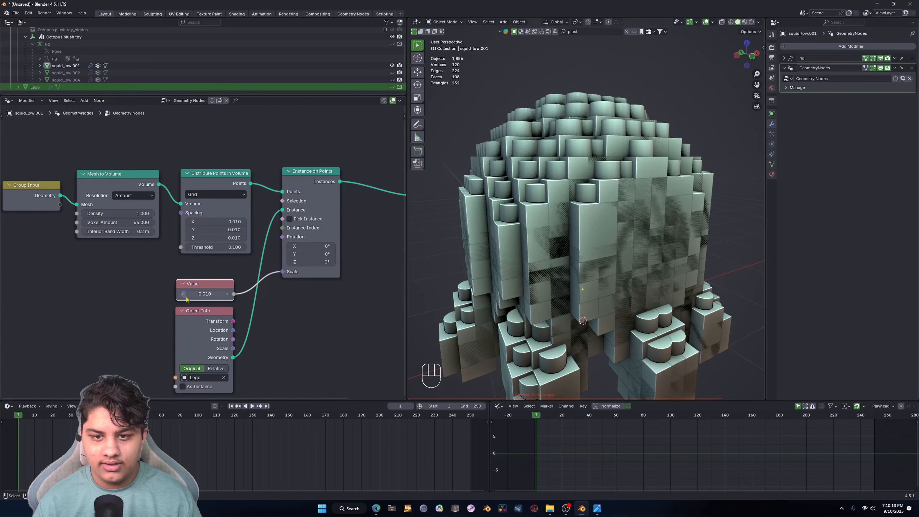
{"action": "left_click_drag", "start_coordinate": [225, 222], "coordinate": [227, 237], "text": "shift"}
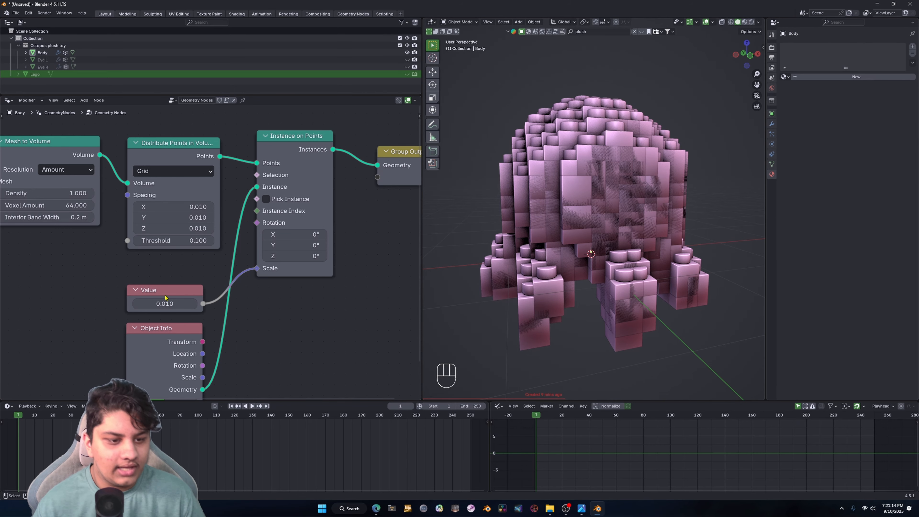
Step: Move the Value node below Mesh to Volume and try an instance scale of 0.050
{"action": "left_click_drag", "start_coordinate": [160, 282], "coordinate": [176, 281]}
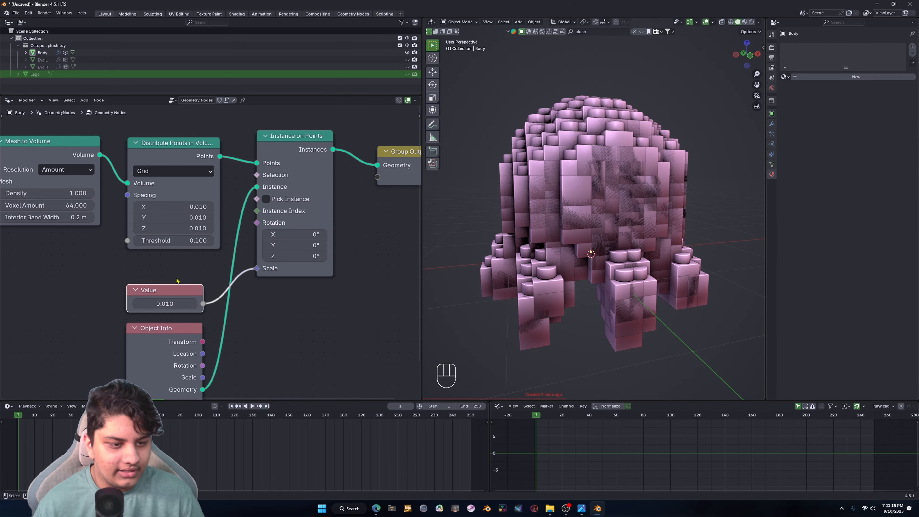
{"action": "middle_click_drag", "start_coordinate": [211, 279], "coordinate": [296, 293]}
{"action": "left_click_drag", "start_coordinate": [260, 303], "coordinate": [153, 310]}
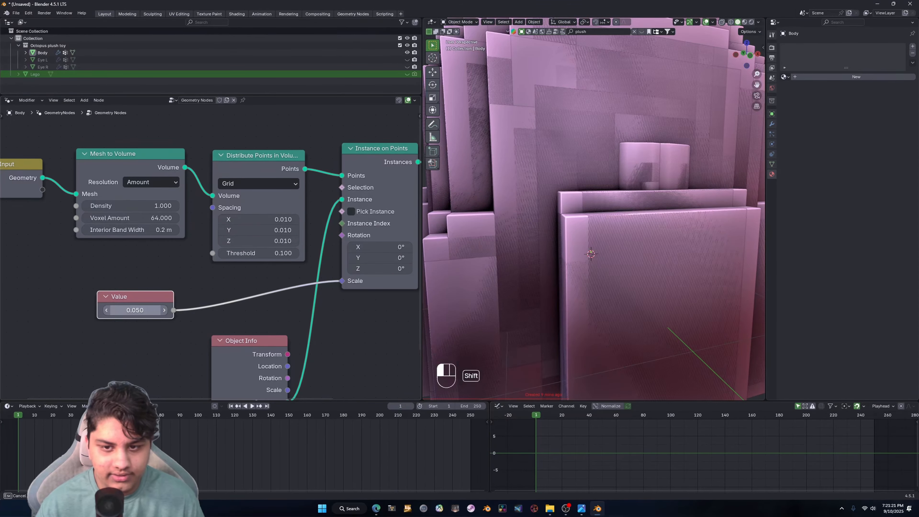
{"action": "right_click", "coordinate": [140, 310]}
{"action": "middle_click_drag", "start_coordinate": [747, 226], "coordinate": [673, 194]}
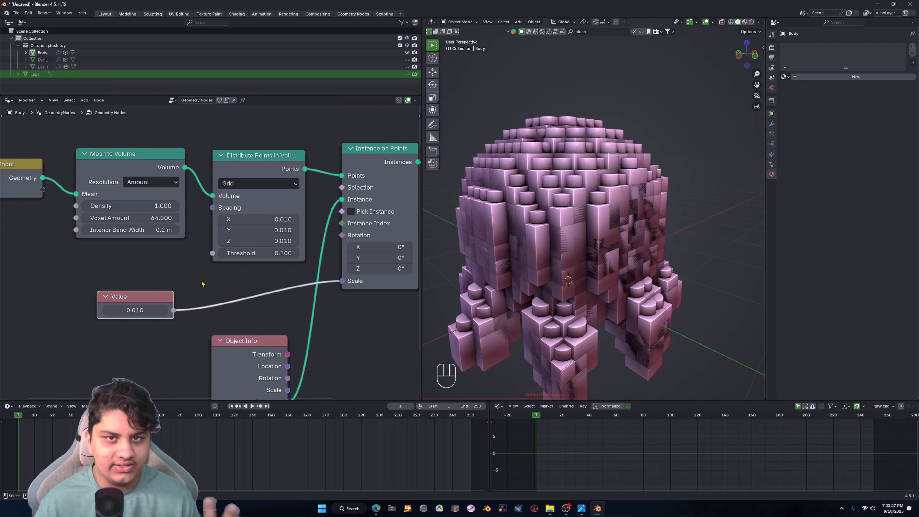
Step: Connect the Value node to the Spacing of Distribute Points in Volume as well, and inspect the brick octopus
{"action": "left_click_drag", "start_coordinate": [251, 220], "coordinate": [252, 241]}
{"action": "key", "text": "Escape"}
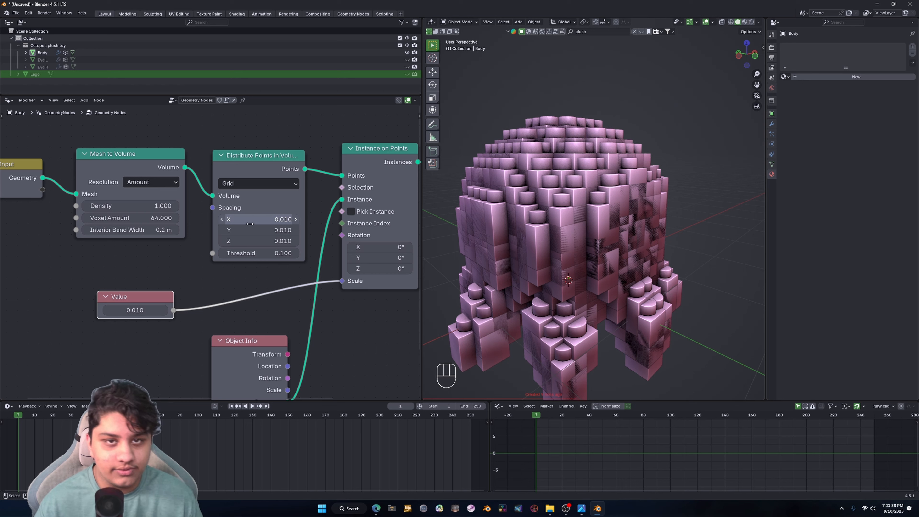
{"action": "scroll", "coordinate": [194, 304], "scroll_direction": "up", "scroll_amount": 3}
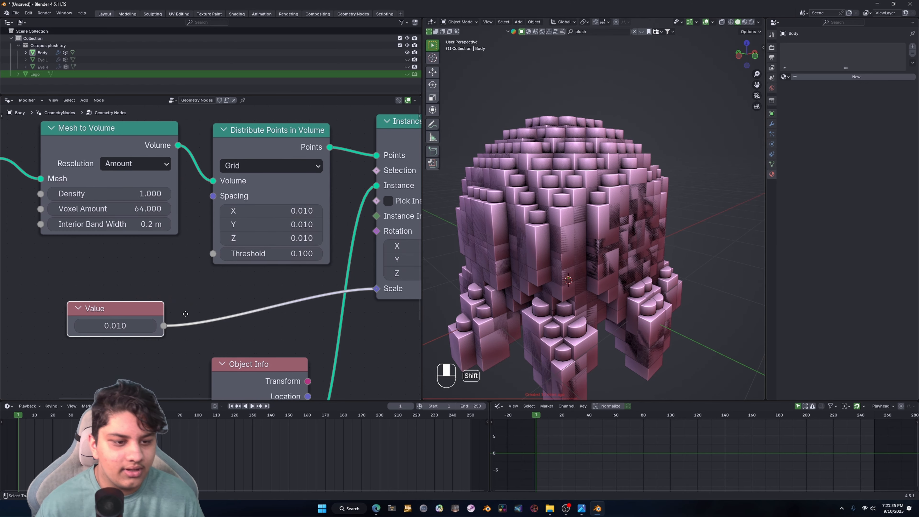
{"action": "middle_click_drag", "start_coordinate": [185, 313], "coordinate": [254, 291], "text": "shift"}
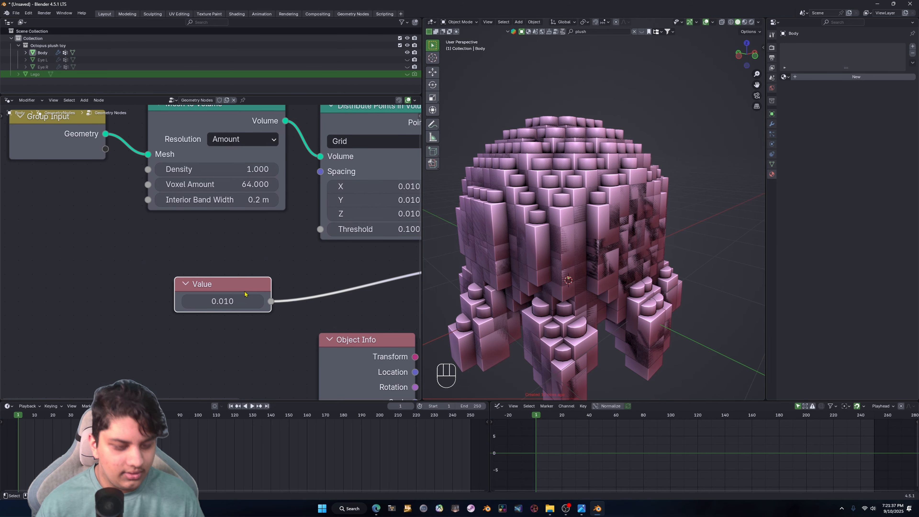
{"action": "key", "text": "g"}
{"action": "left_click", "coordinate": [172, 294]}
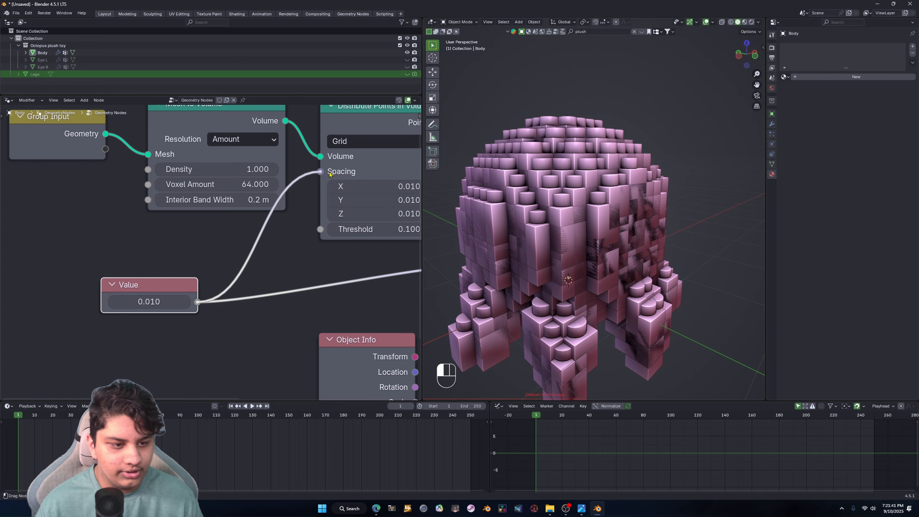
{"action": "left_click_drag", "start_coordinate": [330, 175], "coordinate": [330, 175]}
{"action": "middle_click_drag", "start_coordinate": [603, 241], "coordinate": [586, 221]}
{"action": "scroll", "coordinate": [608, 228], "scroll_direction": "down", "scroll_amount": 1}
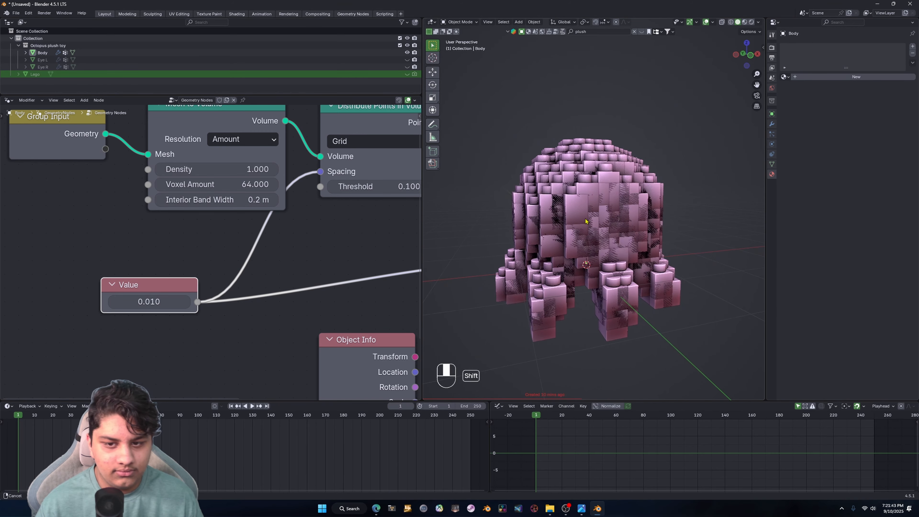
{"action": "scroll", "coordinate": [585, 221], "scroll_direction": "up", "scroll_amount": 2}
{"action": "left_click", "coordinate": [573, 199]}
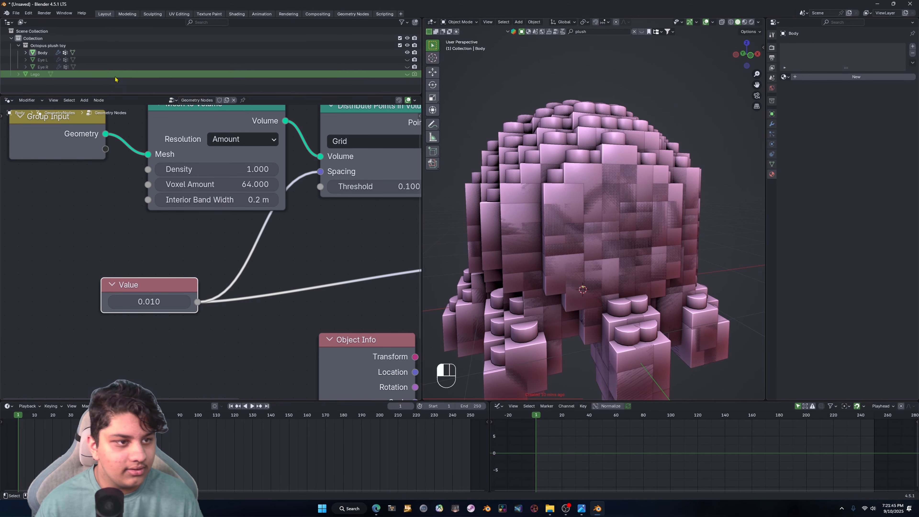
Step: Unhide the Lego block, try placing it beside the octopus, and examine the brick instances in Edit Mode
{"action": "left_click", "coordinate": [407, 74]}
{"action": "key", "text": "Tab"}
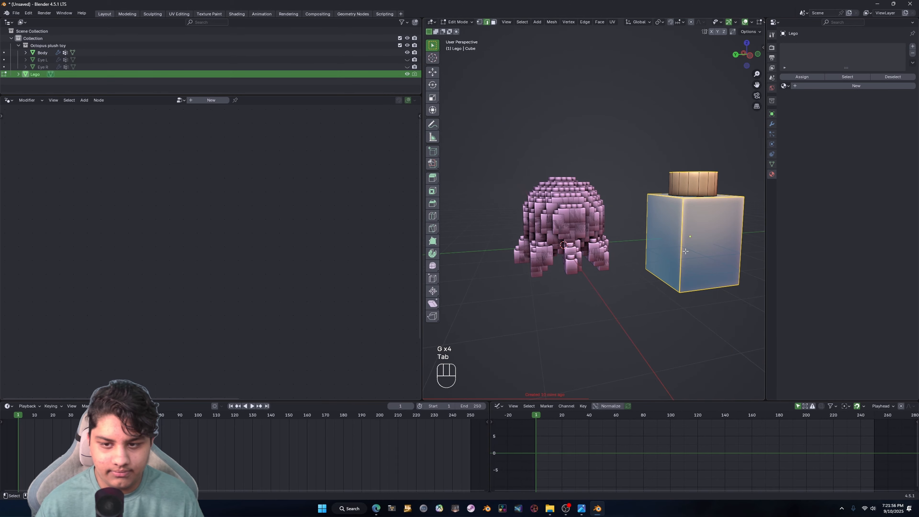
{"action": "scroll", "coordinate": [559, 251], "scroll_direction": "up", "scroll_amount": 5}
{"action": "middle_click_drag", "start_coordinate": [559, 251], "coordinate": [573, 253], "text": "shift"}
{"action": "key", "text": "a"}
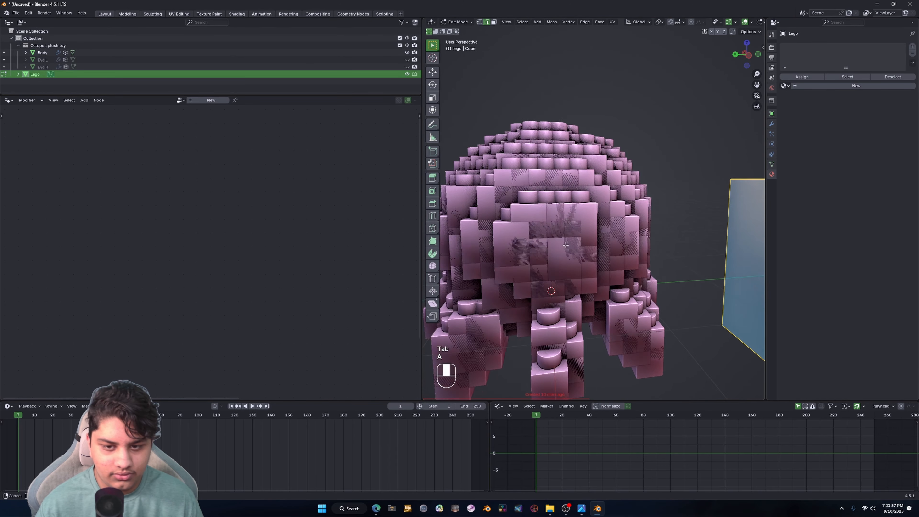
{"action": "scroll", "coordinate": [579, 243], "scroll_direction": "up", "scroll_amount": 5}
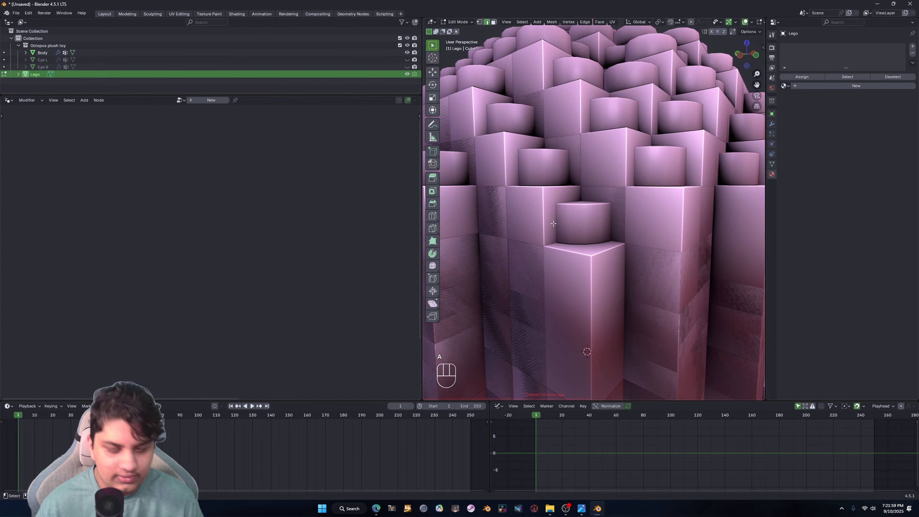
Step: Undo the Lego block's move away from the octopus, check its mesh in Edit Mode and return to Object Mode
{"action": "scroll", "coordinate": [553, 224], "scroll_direction": "down", "scroll_amount": 9}
{"action": "middle_click_drag", "start_coordinate": [728, 225], "coordinate": [656, 209], "text": "shift"}
{"action": "key", "text": "ctrl+z"}
{"action": "key", "text": "ctrl+z"}
{"action": "key", "text": "ctrl+z"}
{"action": "scroll", "coordinate": [638, 215], "scroll_direction": "up", "scroll_amount": 4}
{"action": "key", "text": "Tab"}
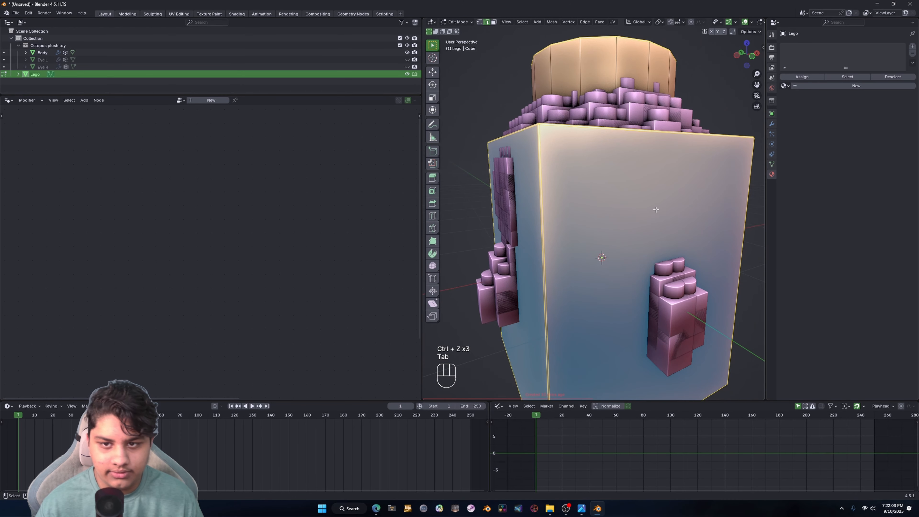
{"action": "key", "text": "Tab"}
Step: Set the transform pivot to the 3D Cursor and scale the whole Lego block mesh in Edit Mode to about 0.497
{"action": "scroll", "coordinate": [656, 209], "scroll_direction": "down", "scroll_amount": 4}
{"action": "left_click", "coordinate": [582, 22]}
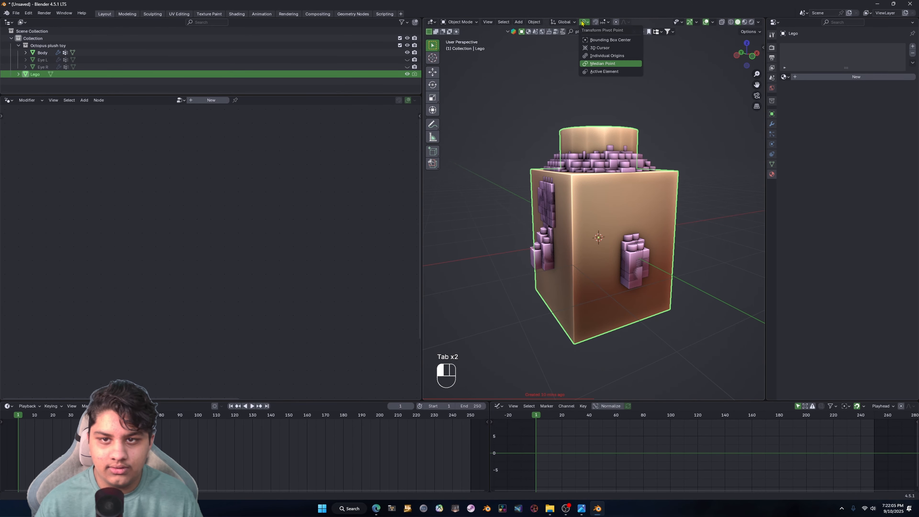
{"action": "left_click", "coordinate": [599, 48]}
{"action": "middle_click_drag", "start_coordinate": [647, 210], "coordinate": [669, 196]}
{"action": "scroll", "coordinate": [615, 209], "scroll_direction": "up", "scroll_amount": 3}
{"action": "key", "text": "Tab"}
{"action": "middle_click_drag", "start_coordinate": [669, 196], "coordinate": [643, 193], "text": "shift"}
{"action": "key", "text": "a"}
{"action": "scroll", "coordinate": [669, 218], "scroll_direction": "up", "scroll_amount": 7}
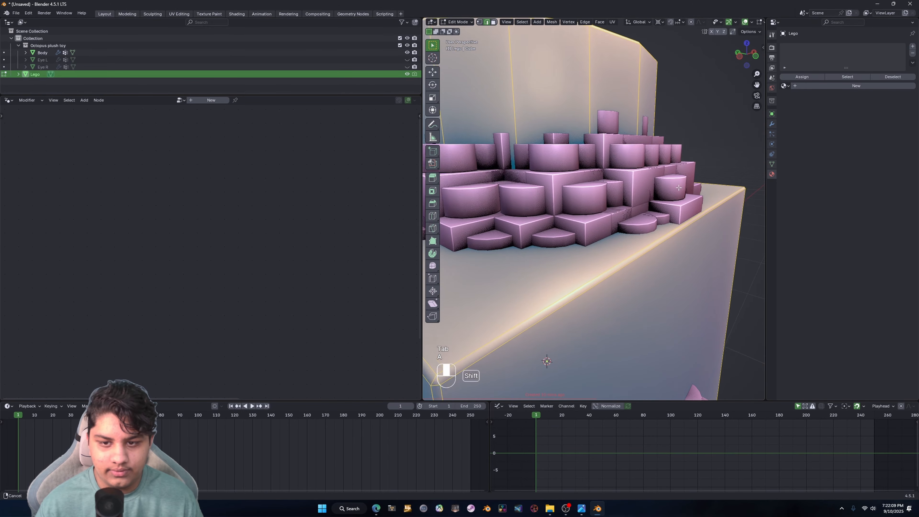
{"action": "key", "text": "s"}
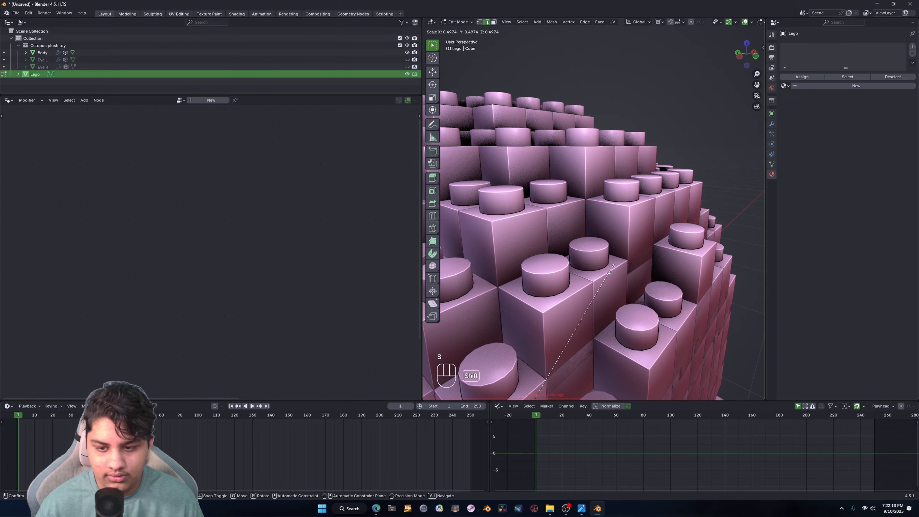
{"action": "left_click", "coordinate": [619, 254]}
Step: Fine-tune the Lego mesh with a further scale of about 1.005 to tighten the brick seams, and return to Object Mode
{"action": "middle_click_drag", "start_coordinate": [619, 254], "coordinate": [605, 237]}
{"action": "scroll", "coordinate": [604, 237], "scroll_direction": "up", "scroll_amount": 8}
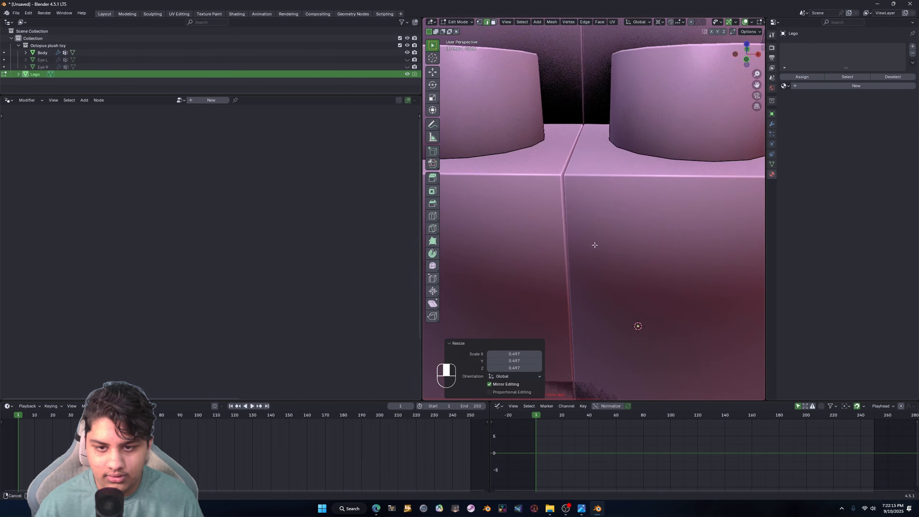
{"action": "key", "text": "s"}
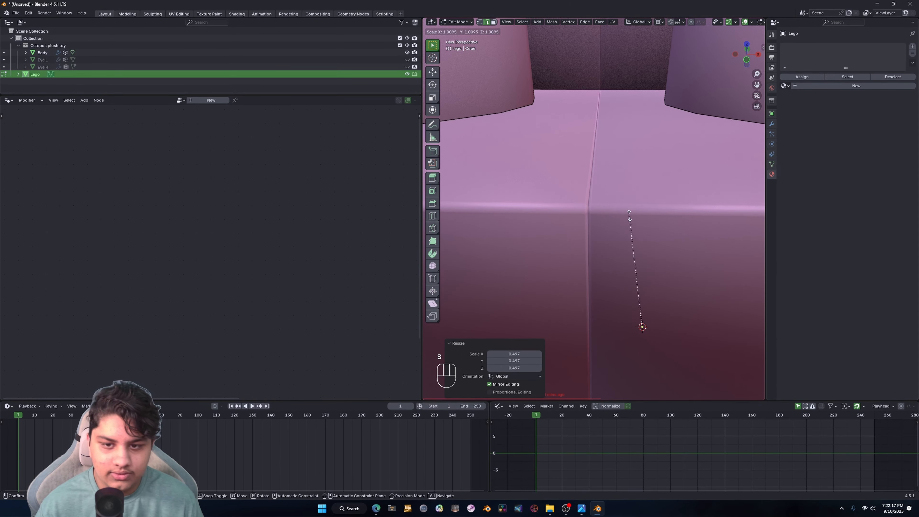
{"action": "left_click", "coordinate": [629, 221]}
{"action": "middle_click_drag", "start_coordinate": [593, 218], "coordinate": [759, 179]}
{"action": "scroll", "coordinate": [622, 206], "scroll_direction": "down", "scroll_amount": 10}
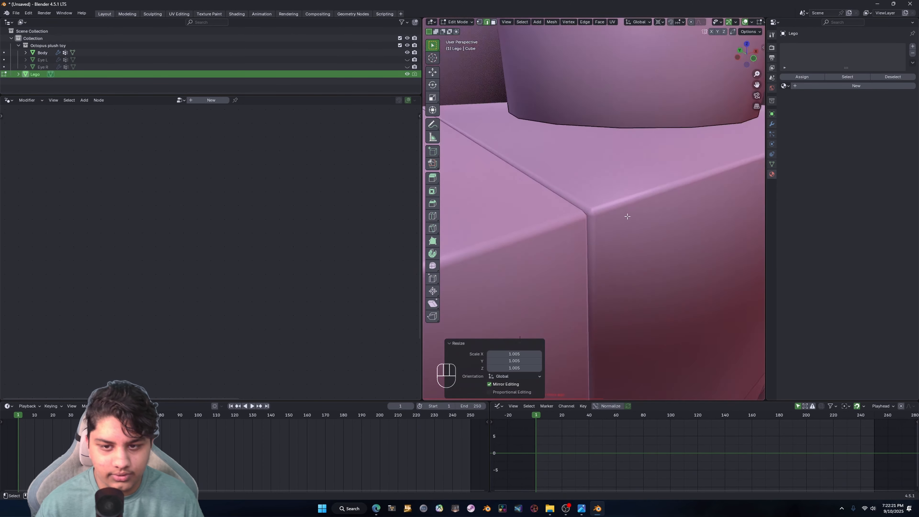
{"action": "key", "text": "Tab"}
Step: Select the octopus body and display its object properties, and hide the original Lego block
{"action": "left_click", "coordinate": [621, 207]}
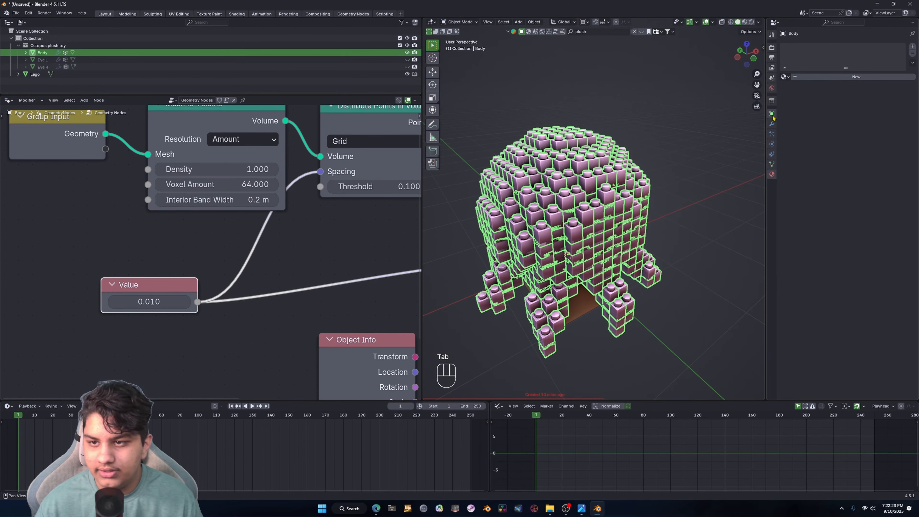
{"action": "left_click", "coordinate": [772, 114]}
{"action": "middle_click_drag", "start_coordinate": [644, 231], "coordinate": [640, 228]}
{"action": "scroll", "coordinate": [640, 229], "scroll_direction": "up", "scroll_amount": 1}
{"action": "left_click", "coordinate": [590, 302]}
{"action": "middle_click_drag", "start_coordinate": [590, 302], "coordinate": [592, 294]}
{"action": "key", "text": "h"}
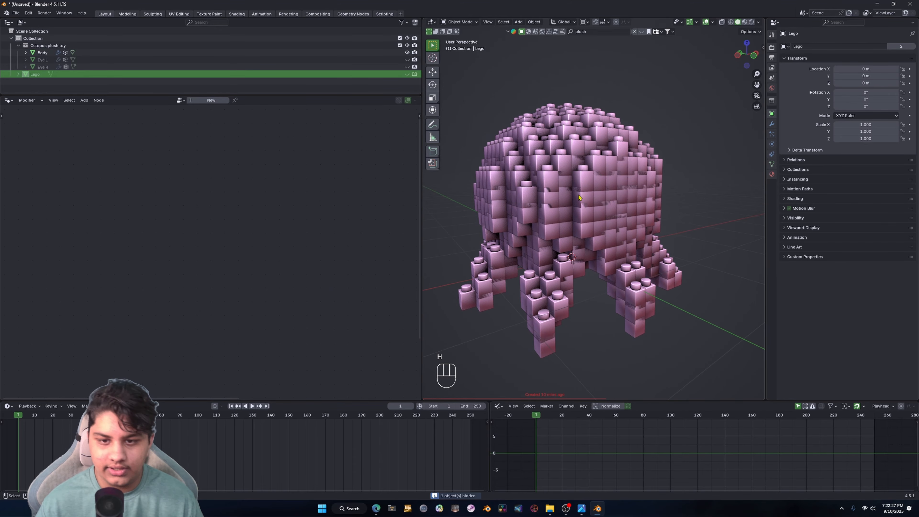
Step: Select the brick octopus and examine up close how the bricks overlap vertically
{"action": "left_click", "coordinate": [627, 192]}
{"action": "middle_click_drag", "start_coordinate": [667, 193], "coordinate": [586, 217]}
{"action": "middle_click_drag", "start_coordinate": [586, 218], "coordinate": [598, 258]}
{"action": "scroll", "coordinate": [604, 257], "scroll_direction": "up", "scroll_amount": 4}
{"action": "middle_click_drag", "start_coordinate": [614, 257], "coordinate": [605, 232]}
{"action": "middle_click_drag", "start_coordinate": [605, 232], "coordinate": [588, 229], "text": "shift"}
{"action": "scroll", "coordinate": [608, 237], "scroll_direction": "up", "scroll_amount": 4}
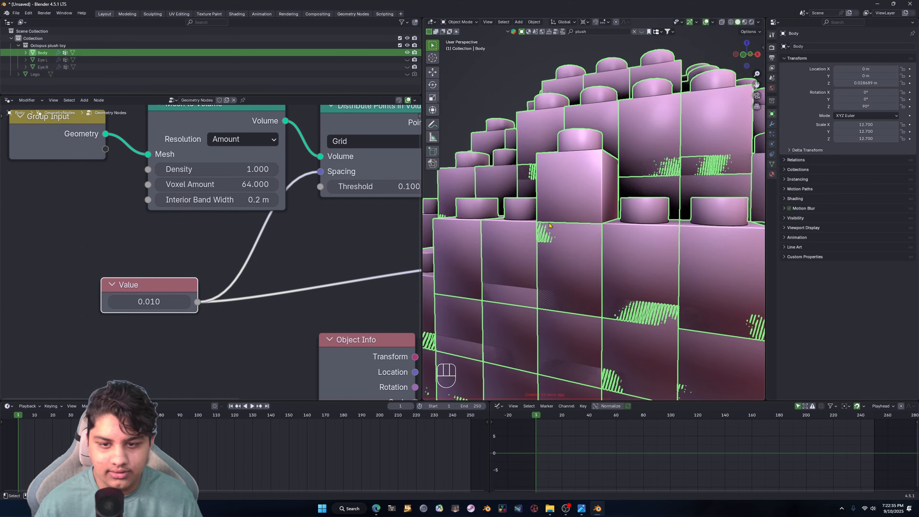
Step: Add a Vector Math node on the link between the Value node and the Spacing of Distribute Points in Volume
{"action": "left_click", "coordinate": [321, 230]}
{"action": "scroll", "coordinate": [336, 233], "scroll_direction": "down", "scroll_amount": 3}
{"action": "middle_click_drag", "start_coordinate": [355, 239], "coordinate": [346, 193]}
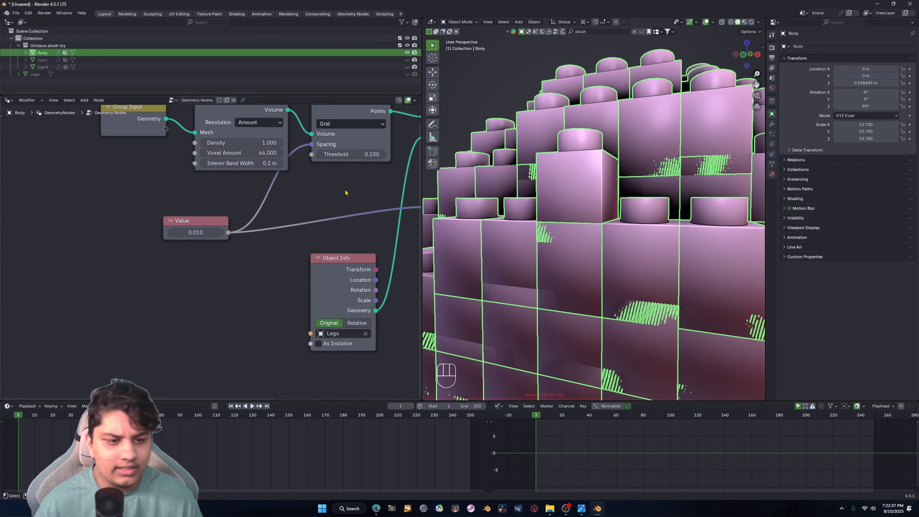
{"action": "left_click_drag", "start_coordinate": [197, 223], "coordinate": [151, 222]}
{"action": "key", "text": "shift+a"}
{"action": "type", "text": "vec"}
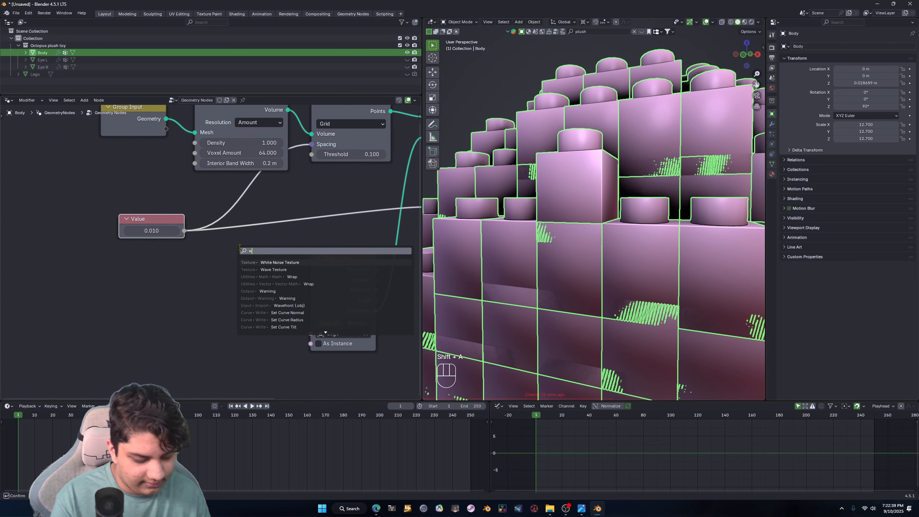
{"action": "key", "text": "Return"}
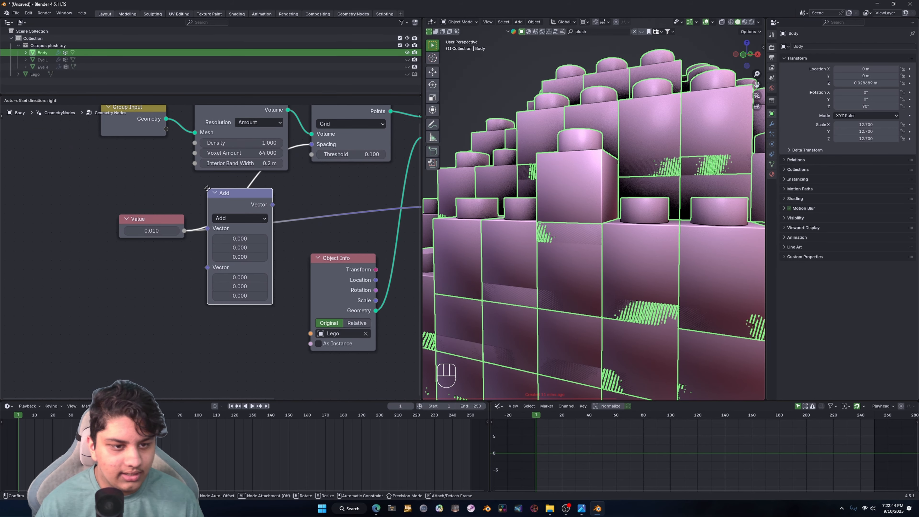
{"action": "left_click", "coordinate": [208, 188]}
{"action": "mouse_move", "coordinate": [241, 196]}
{"action": "left_mouse_down"}
{"action": "mouse_move", "coordinate": [264, 187]}
{"action": "mouse_move", "coordinate": [256, 186]}
{"action": "left_mouse_up"}
Step: Switch the Vector Math node to Multiply and set all three components of its second vector to 1
{"action": "scroll", "coordinate": [256, 187], "scroll_direction": "up", "scroll_amount": 2}
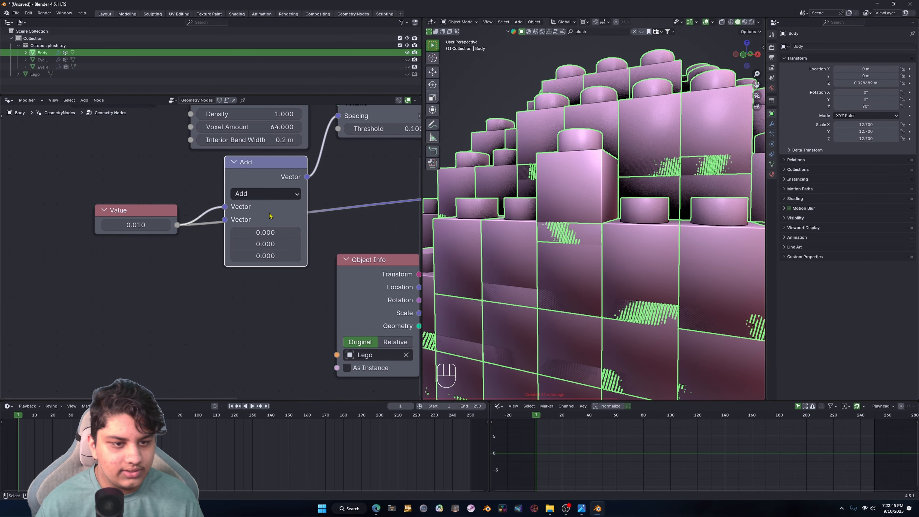
{"action": "left_click", "coordinate": [266, 193]}
{"action": "left_click", "coordinate": [264, 252]}
{"action": "scroll", "coordinate": [268, 238], "scroll_direction": "up", "scroll_amount": 1}
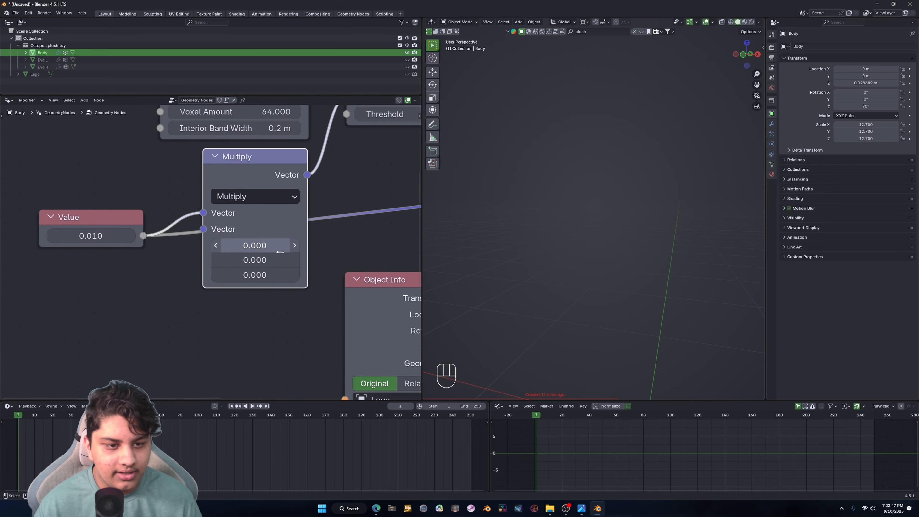
{"action": "left_click", "coordinate": [267, 247]}
{"action": "type", "text": "1"}
{"action": "key", "text": "Return"}
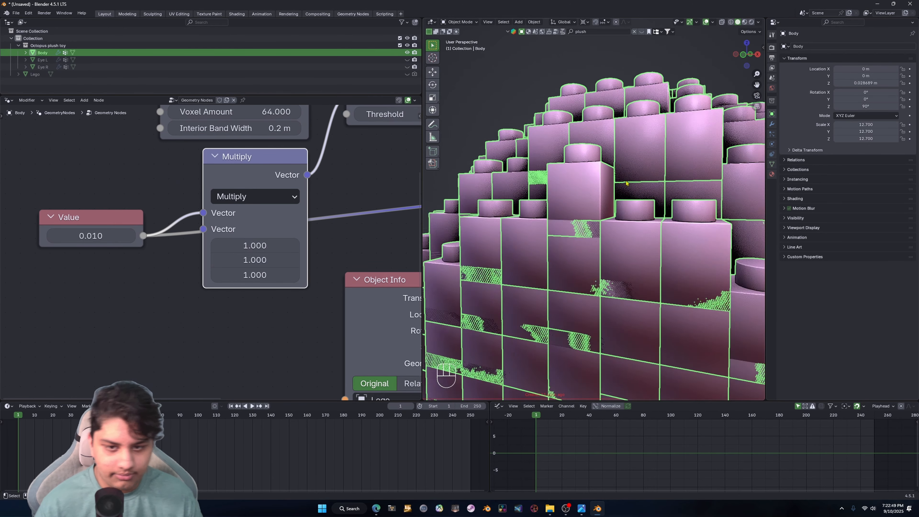
Step: Set the Z component of the Multiply node to 1.3 and check the brick spacing on the whole octopus
{"action": "left_click", "coordinate": [255, 275]}
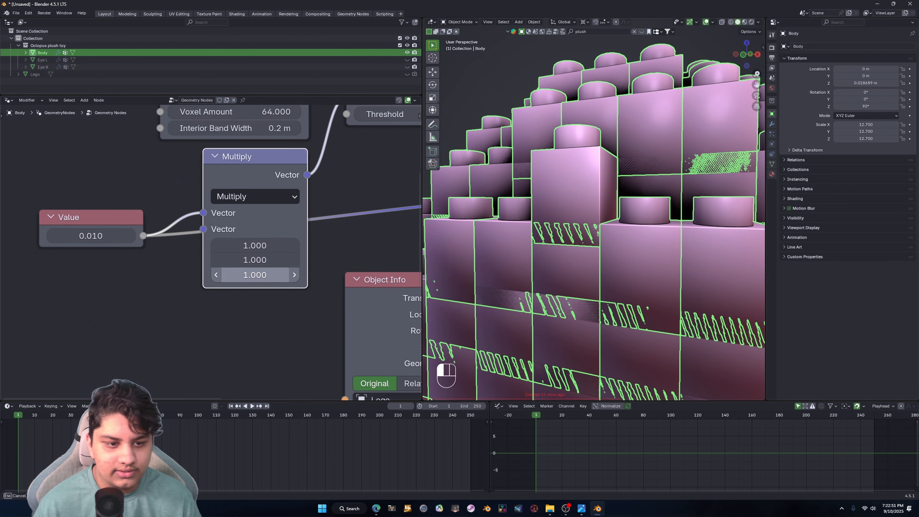
{"action": "type", "text": "1.3"}
{"action": "key", "text": "Return"}
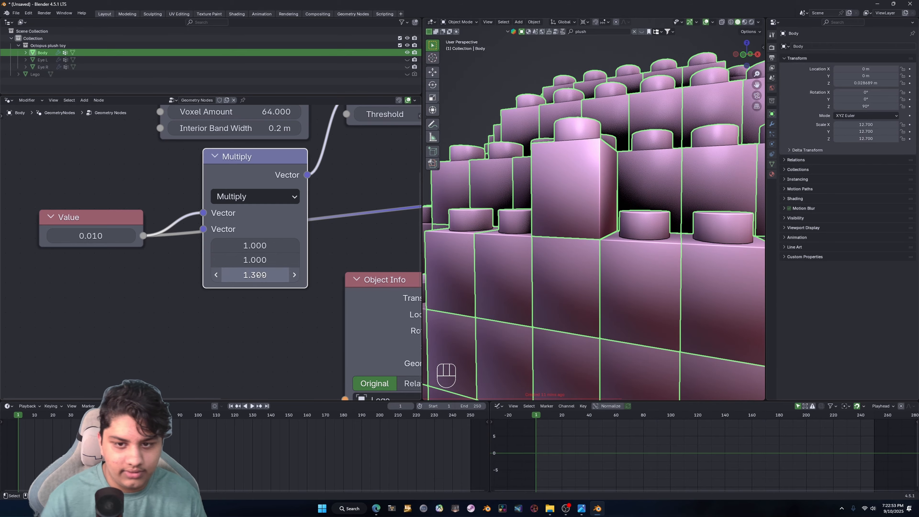
{"action": "scroll", "coordinate": [690, 232], "scroll_direction": "down", "scroll_amount": 8}
{"action": "middle_click_drag", "start_coordinate": [689, 232], "coordinate": [667, 246]}
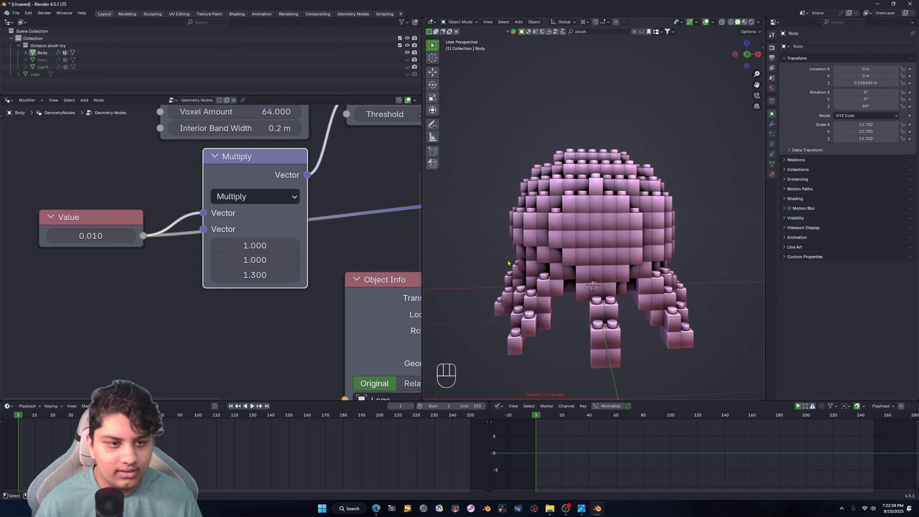
Step: Expose the brick size on the Group Input, feeding the Multiply node and the Instance on Points Scale in place of the Value node
{"action": "scroll", "coordinate": [301, 190], "scroll_direction": "down", "scroll_amount": 6}
{"action": "middle_click_drag", "start_coordinate": [363, 186], "coordinate": [242, 224], "text": "shift"}
{"action": "scroll", "coordinate": [242, 224], "scroll_direction": "down", "scroll_amount": 4}
{"action": "middle_click_drag", "start_coordinate": [97, 273], "coordinate": [274, 266], "text": "shift"}
{"action": "scroll", "coordinate": [273, 264], "scroll_direction": "up", "scroll_amount": 5}
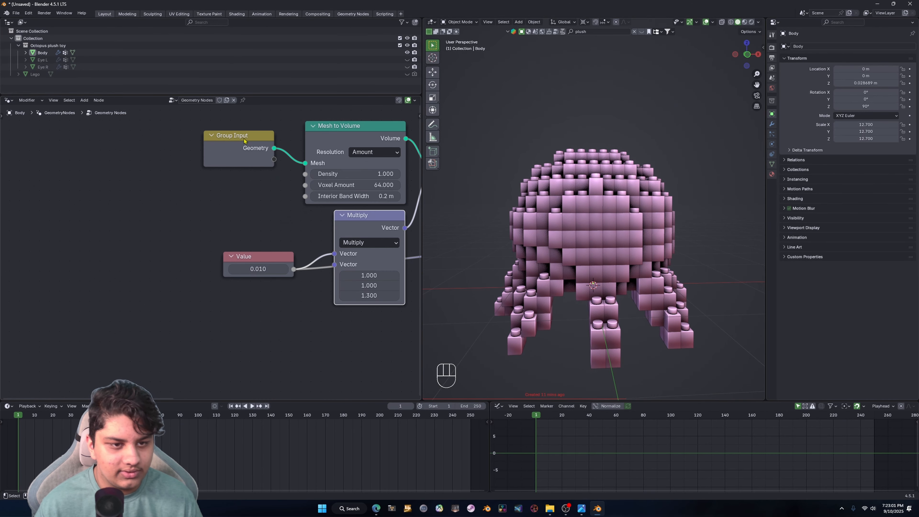
{"action": "left_click_drag", "start_coordinate": [243, 138], "coordinate": [303, 195]}
{"action": "left_click_drag", "start_coordinate": [335, 254], "coordinate": [335, 254]}
{"action": "scroll", "coordinate": [295, 233], "scroll_direction": "down", "scroll_amount": 2}
{"action": "middle_click_drag", "start_coordinate": [294, 232], "coordinate": [210, 233], "text": "shift"}
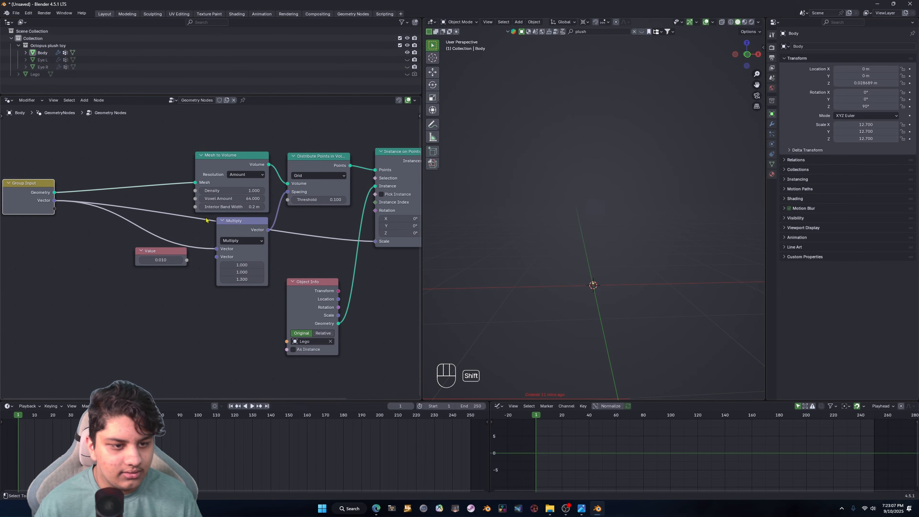
{"action": "scroll", "coordinate": [205, 262], "scroll_direction": "up", "scroll_amount": 1}
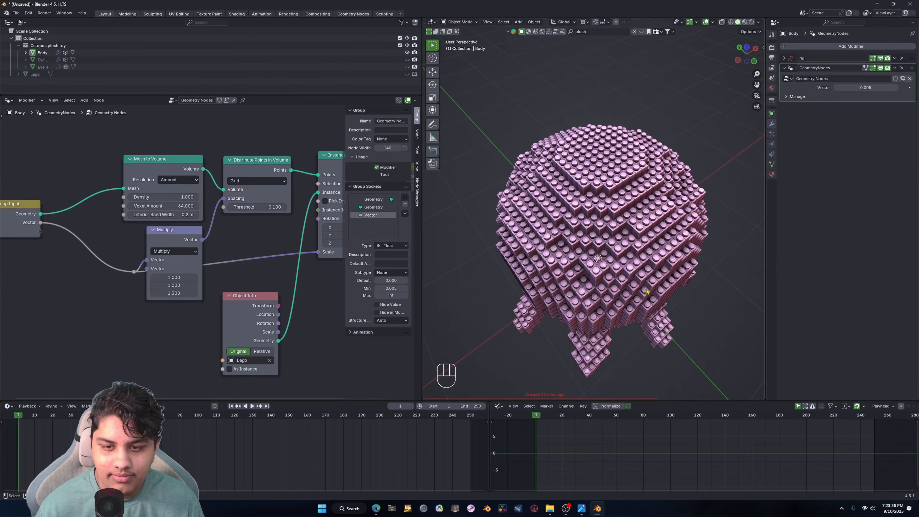
Step: Turn on the Statistics viewport overlay for the brick octopus and review its object and geometry counts
{"action": "middle_click_drag", "start_coordinate": [615, 253], "coordinate": [607, 173]}
{"action": "scroll", "coordinate": [627, 241], "scroll_direction": "up", "scroll_amount": 2}
{"action": "scroll", "coordinate": [630, 239], "scroll_direction": "up", "scroll_amount": 2}
{"action": "scroll", "coordinate": [608, 174], "scroll_direction": "down", "scroll_amount": 1}
{"action": "left_click", "coordinate": [611, 170]}
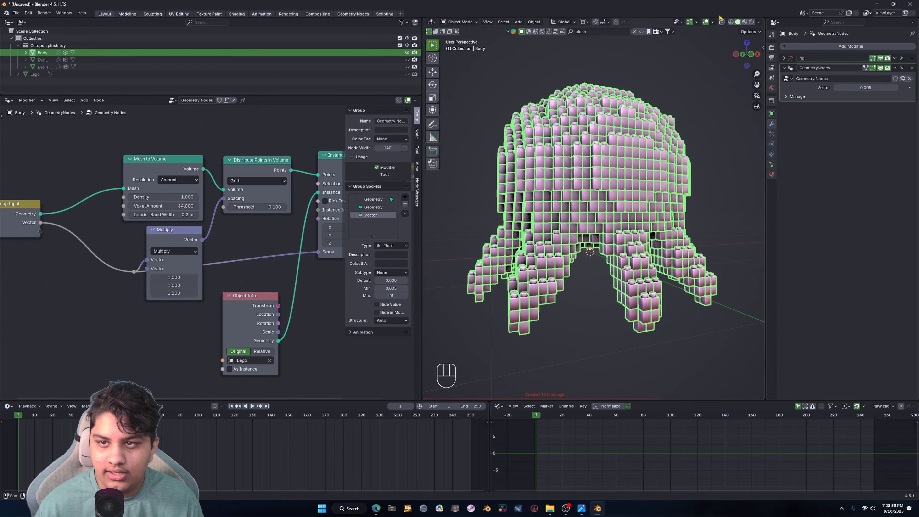
{"action": "left_click", "coordinate": [712, 22]}
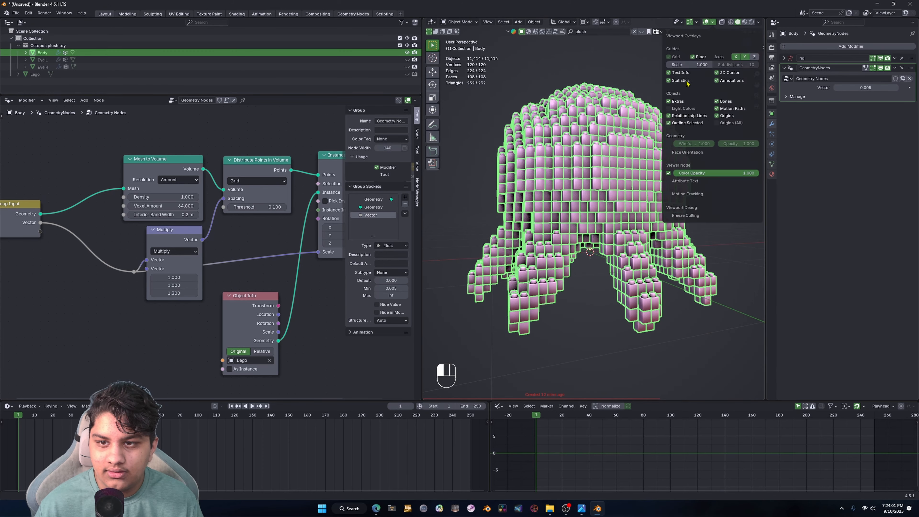
{"action": "middle_click_drag", "start_coordinate": [464, 119], "coordinate": [488, 127], "text": "shift"}
{"action": "left_click", "coordinate": [487, 125]}
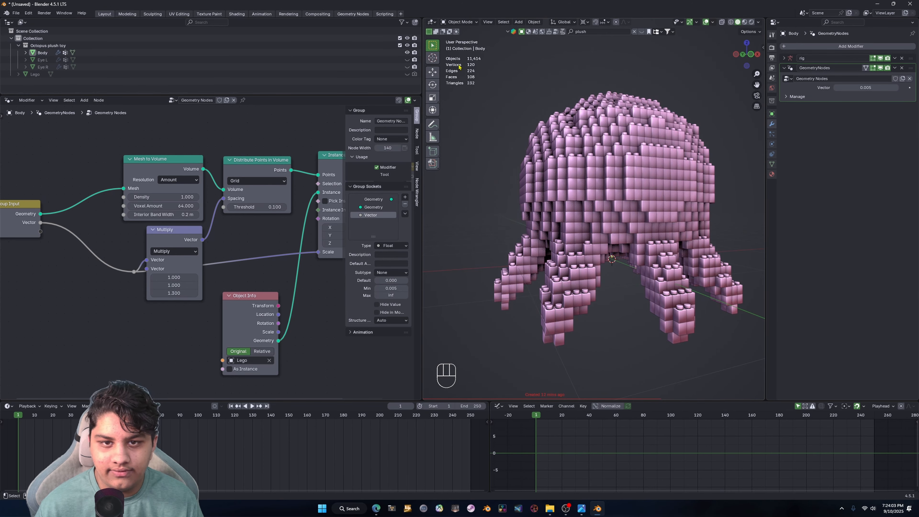
{"action": "scroll", "coordinate": [651, 205], "scroll_direction": "up", "scroll_amount": 2}
{"action": "scroll", "coordinate": [651, 205], "scroll_direction": "down", "scroll_amount": 3}
{"action": "scroll", "coordinate": [649, 204], "scroll_direction": "up", "scroll_amount": 3}
{"action": "middle_click_drag", "start_coordinate": [650, 205], "coordinate": [646, 214]}
{"action": "scroll", "coordinate": [646, 213], "scroll_direction": "down", "scroll_amount": 2}
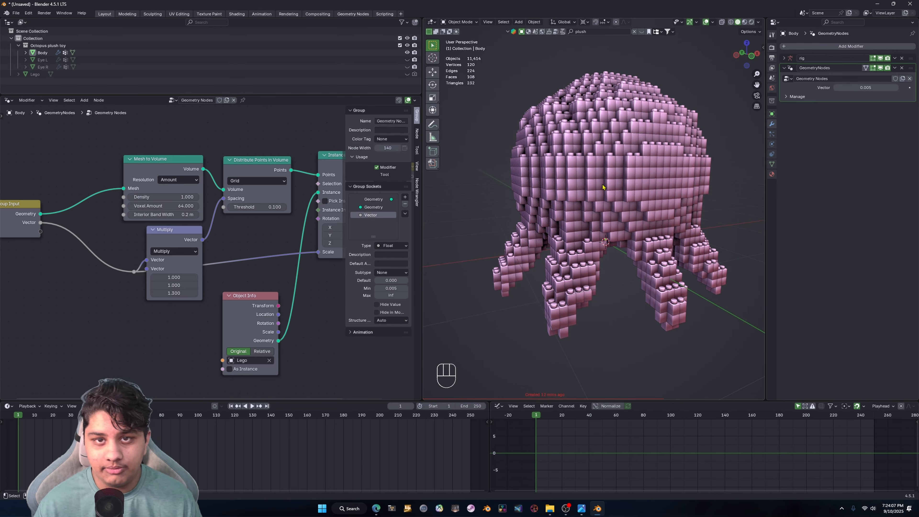
Step: Try connecting the points of Distribute Points in Volume directly to the Group Output, and undo the connection
{"action": "scroll", "coordinate": [207, 258], "scroll_direction": "down", "scroll_amount": 2}
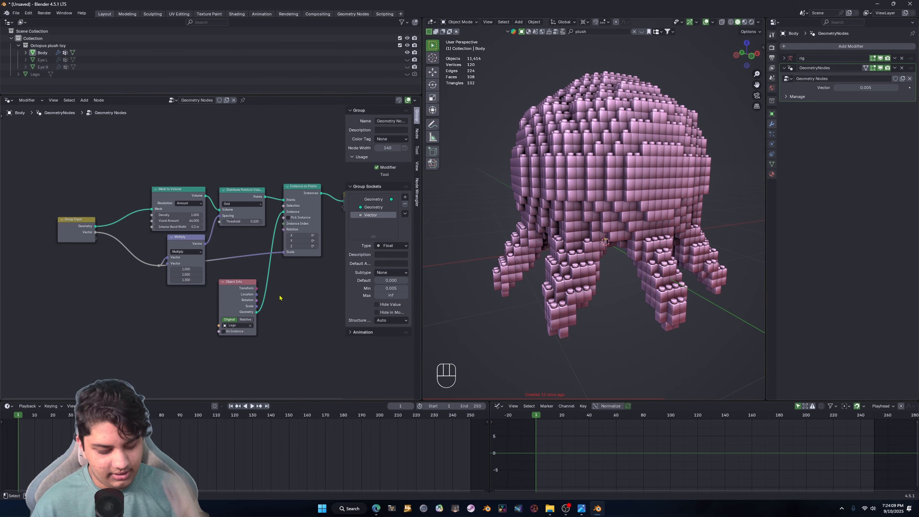
{"action": "key", "text": "n"}
{"action": "scroll", "coordinate": [136, 294], "scroll_direction": "up", "scroll_amount": 2}
{"action": "middle_click_drag", "start_coordinate": [283, 267], "coordinate": [182, 307]}
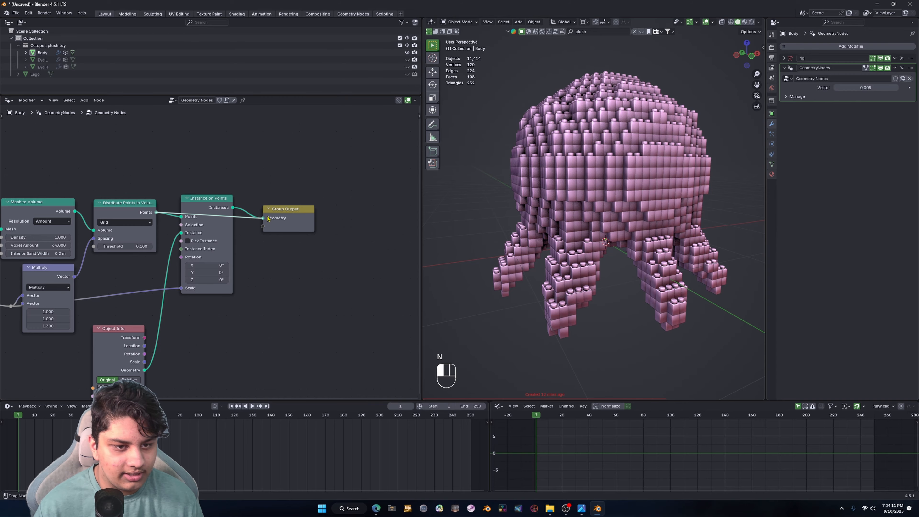
{"action": "left_click_drag", "start_coordinate": [267, 218], "coordinate": [305, 218]}
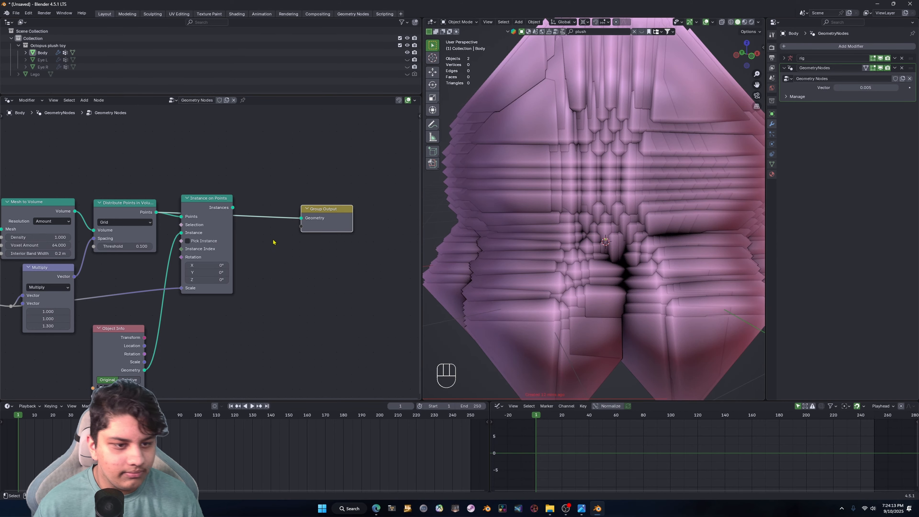
{"action": "key", "text": "ctrl+z"}
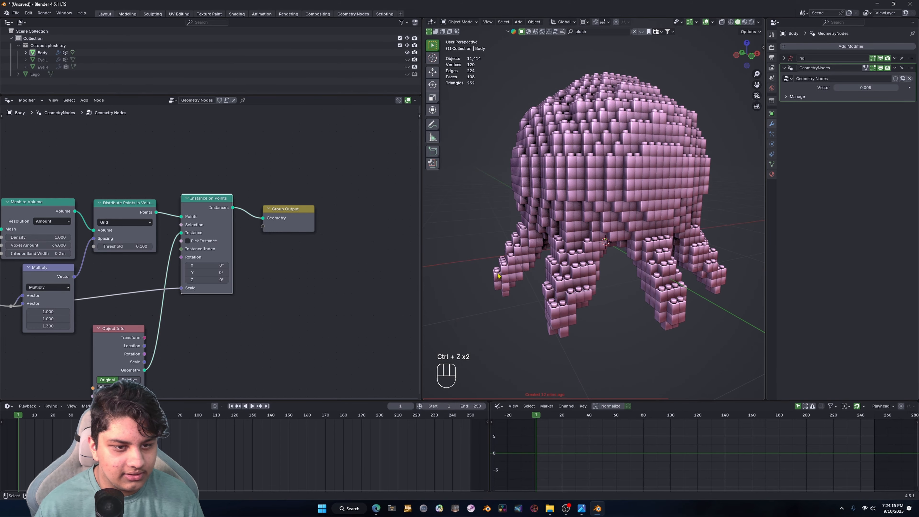
Step: Examine the brick octopus from several angles, including close-ups of the studs and the gaps between bricks
{"action": "scroll", "coordinate": [636, 217], "scroll_direction": "up", "scroll_amount": 4}
{"action": "middle_click_drag", "start_coordinate": [636, 216], "coordinate": [570, 223]}
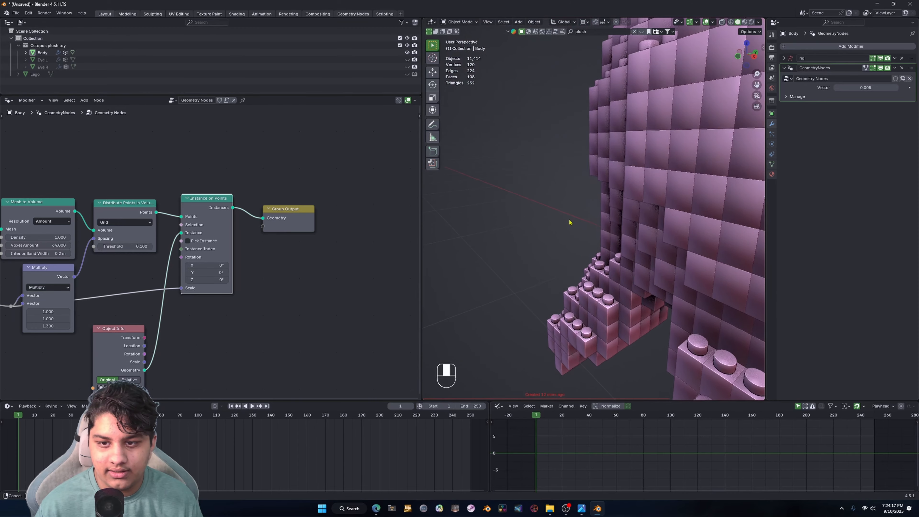
{"action": "scroll", "coordinate": [638, 209], "scroll_direction": "up", "scroll_amount": 2}
{"action": "middle_click_drag", "start_coordinate": [637, 209], "coordinate": [616, 264]}
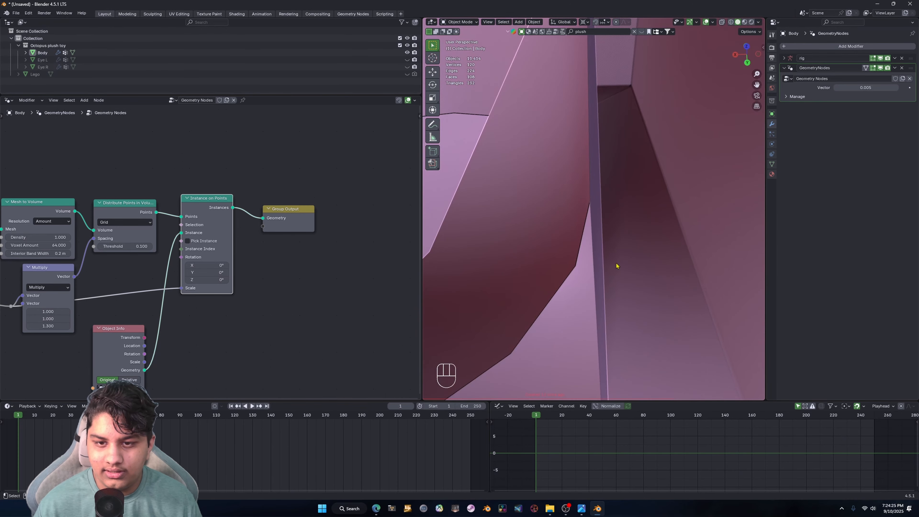
{"action": "scroll", "coordinate": [609, 278], "scroll_direction": "up", "scroll_amount": 3}
{"action": "scroll", "coordinate": [609, 278], "scroll_direction": "up", "scroll_amount": 15}
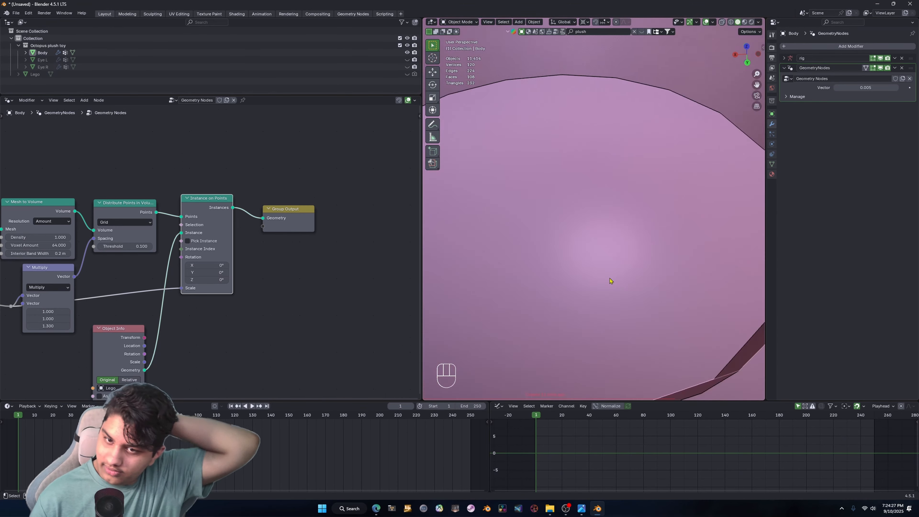
{"action": "scroll", "coordinate": [609, 281], "scroll_direction": "up", "scroll_amount": 12}
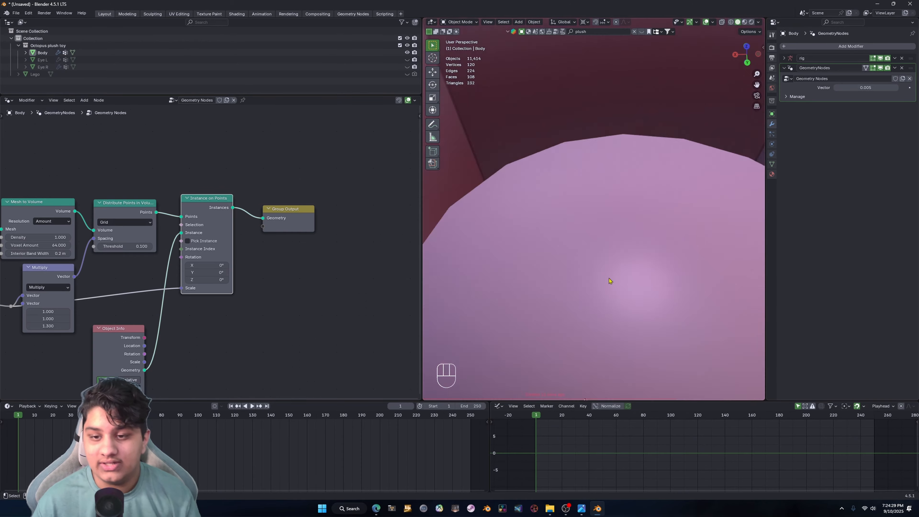
{"action": "scroll", "coordinate": [609, 278], "scroll_direction": "down", "scroll_amount": 20}
{"action": "scroll", "coordinate": [609, 279], "scroll_direction": "up", "scroll_amount": 14}
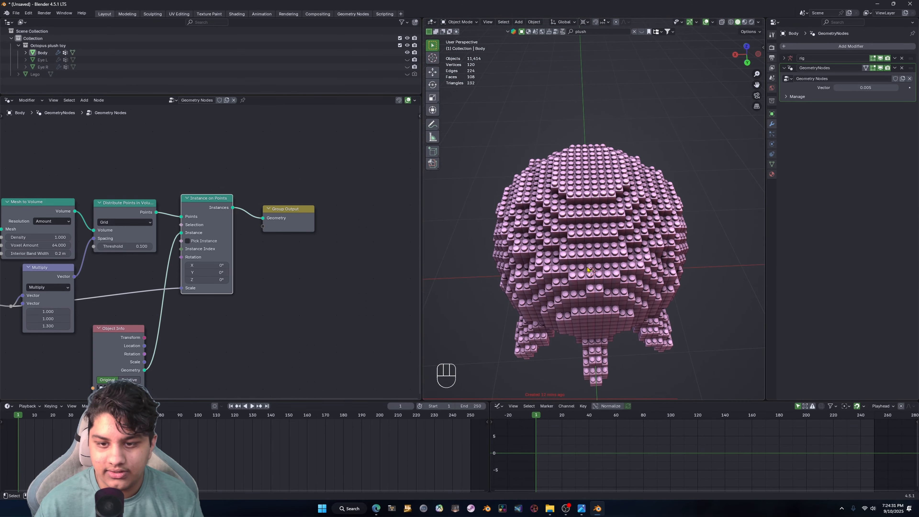
{"action": "middle_click_drag", "start_coordinate": [609, 278], "coordinate": [605, 204]}
{"action": "scroll", "coordinate": [673, 225], "scroll_direction": "down", "scroll_amount": 4}
{"action": "scroll", "coordinate": [658, 213], "scroll_direction": "up", "scroll_amount": 2}
{"action": "middle_click_drag", "start_coordinate": [605, 205], "coordinate": [623, 186], "text": "shift"}
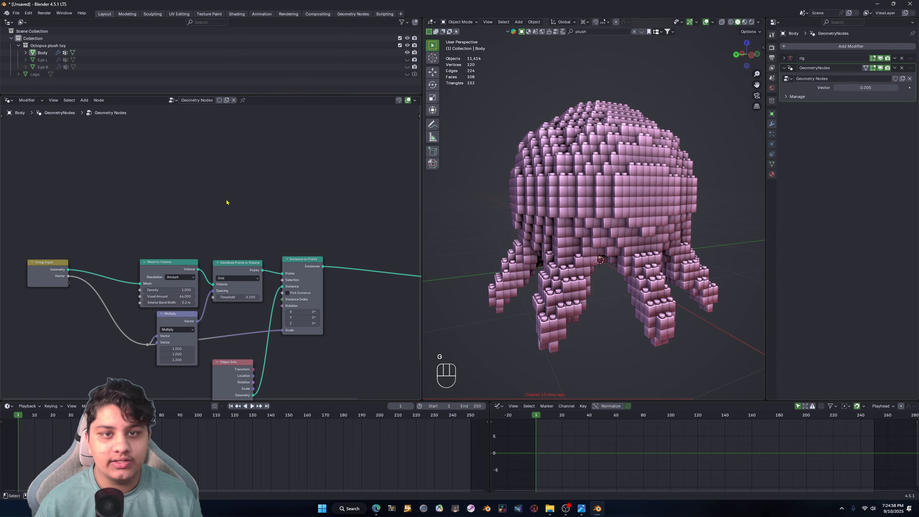
{"action": "key", "text": "shift+a"}
{"action": "mouse_move", "coordinate": [185, 203]}
{"action": "left_click", "coordinate": [158, 137]}
{"action": "left_click", "coordinate": [348, 129]}
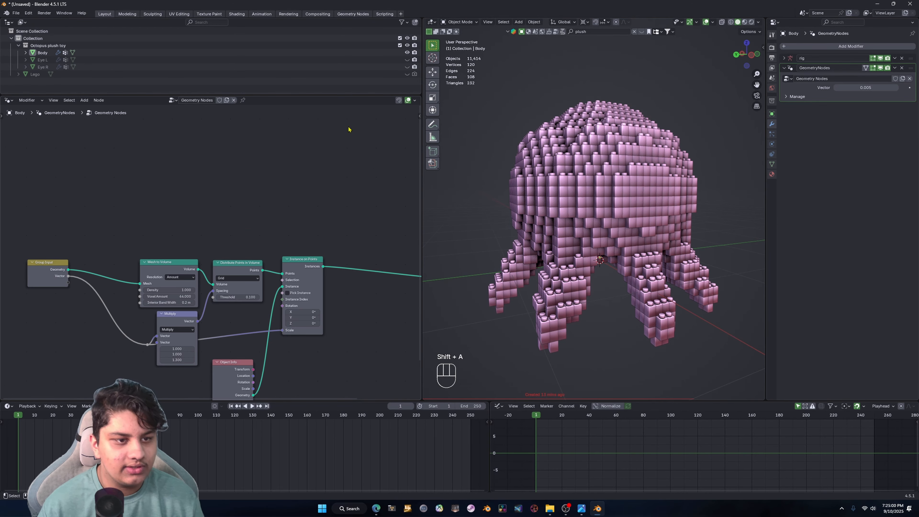
{"action": "scroll", "coordinate": [603, 233], "scroll_direction": "up", "scroll_amount": 5}
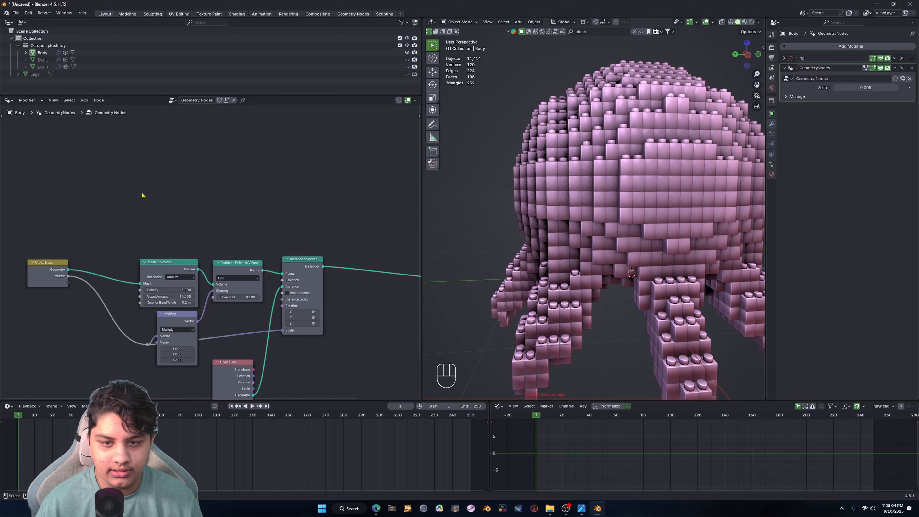
Step: Add a Geometry Proximity node above Mesh to Volume and feed it the Group Input geometry
{"action": "scroll", "coordinate": [108, 221], "scroll_direction": "up", "scroll_amount": 2}
{"action": "key", "text": "shift+a"}
{"action": "type", "text": "eo"}
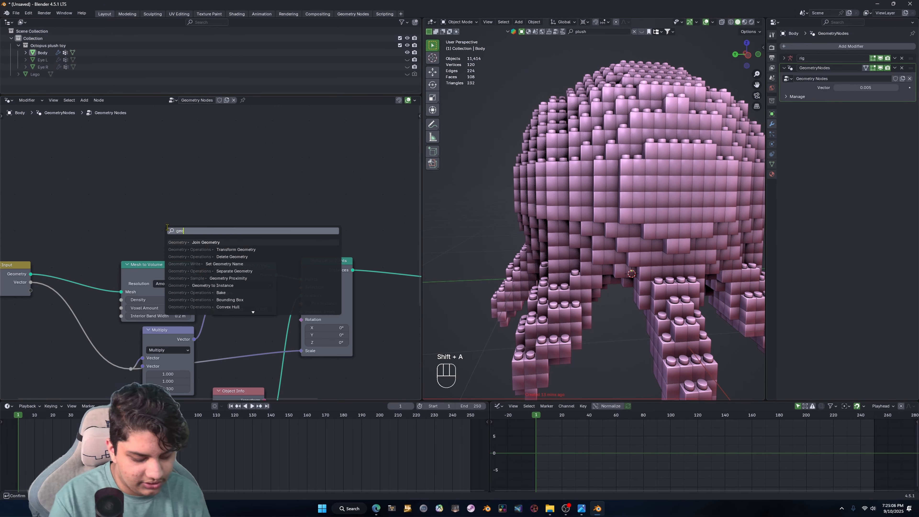
{"action": "type", "text": "metr"}
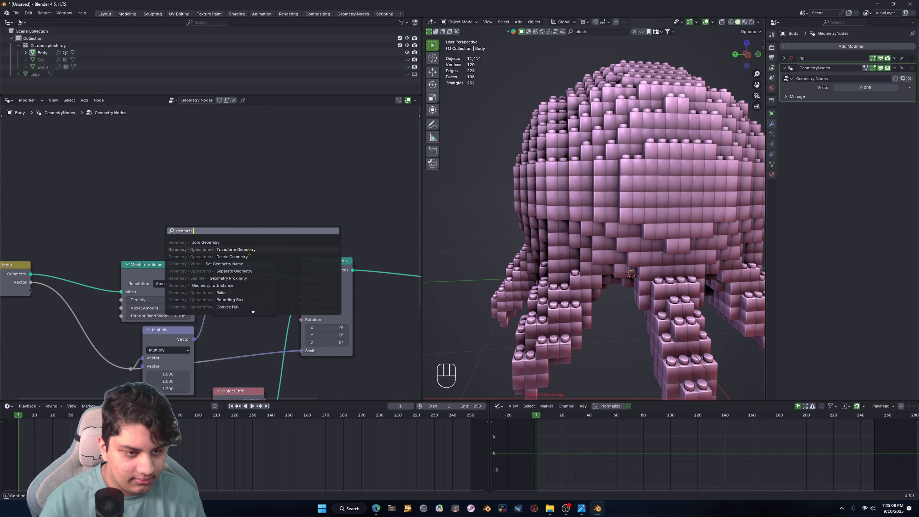
{"action": "type", "text": " prov"}
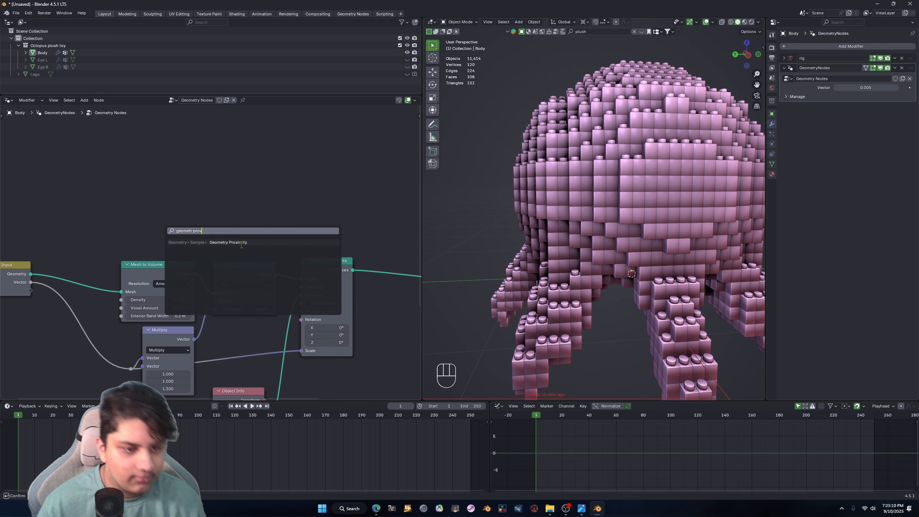
{"action": "left_click", "coordinate": [241, 242]}
{"action": "left_click", "coordinate": [138, 191]}
{"action": "right_click_drag", "start_coordinate": [91, 304], "coordinate": [92, 305], "text": "shift"}
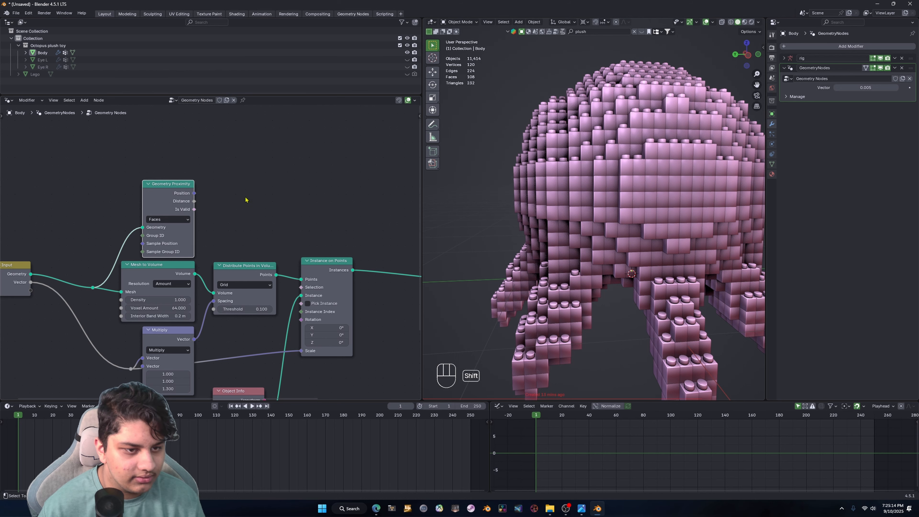
Step: Feed the Geometry Proximity Distance into input A of a new Greater Than comparison node placed beside it
{"action": "middle_click_drag", "start_coordinate": [246, 199], "coordinate": [202, 208]}
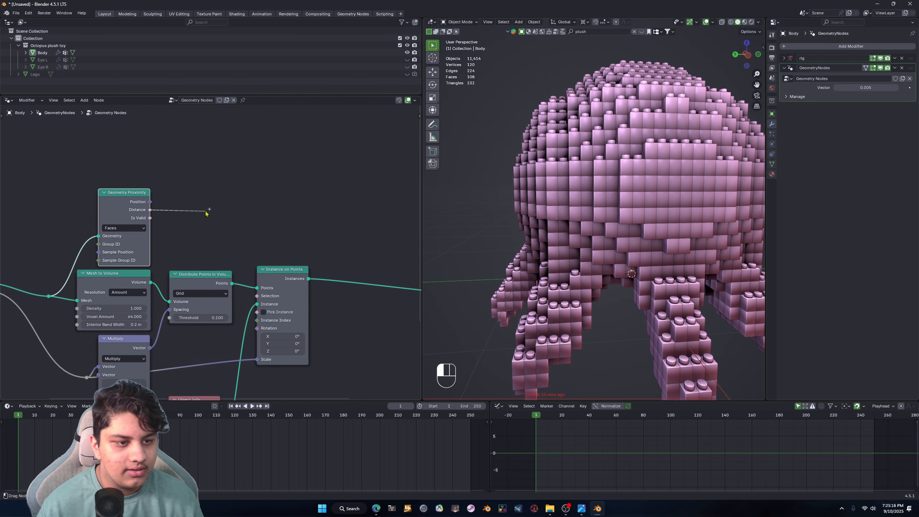
{"action": "left_click_drag", "start_coordinate": [205, 213], "coordinate": [203, 210]}
{"action": "type", "text": "great"}
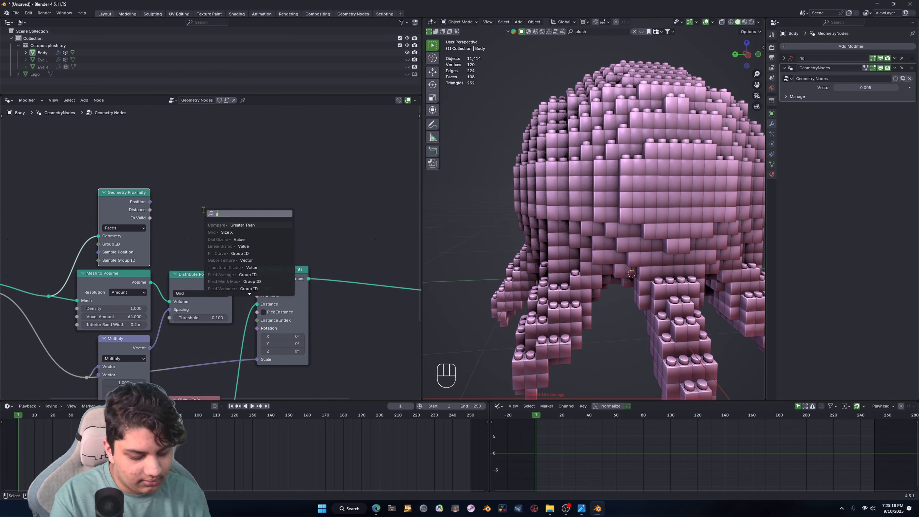
{"action": "left_click", "coordinate": [239, 225]}
{"action": "left_click", "coordinate": [208, 218]}
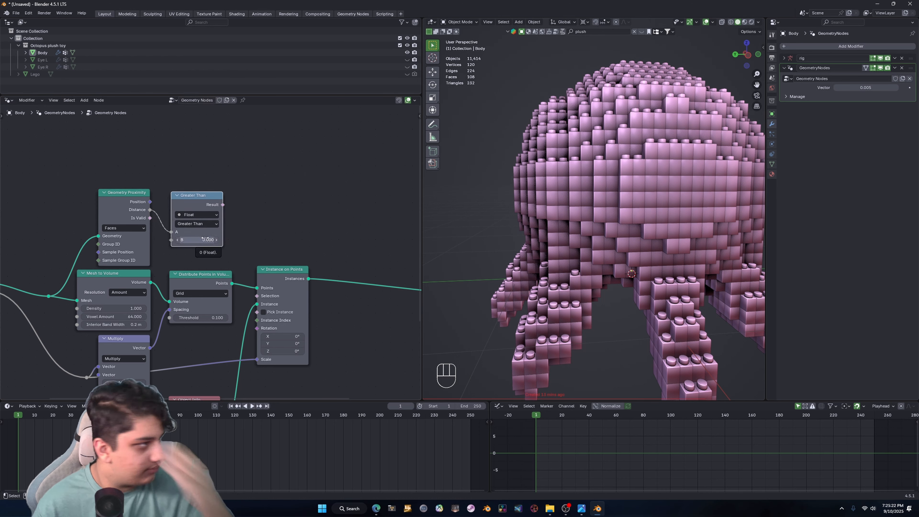
{"action": "scroll", "coordinate": [206, 250], "scroll_direction": "up", "scroll_amount": 1}
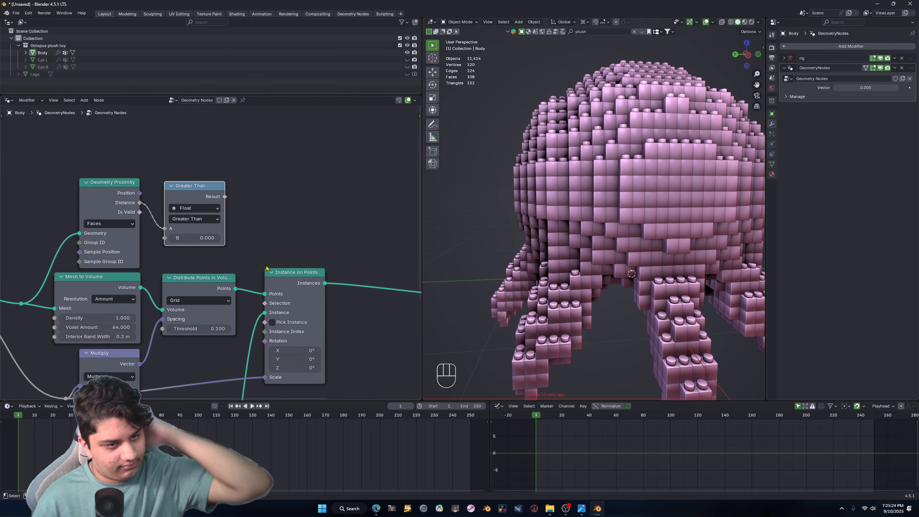
Step: Add a Delete Geometry node next to the Greater Than node
{"action": "scroll", "coordinate": [262, 254], "scroll_direction": "right", "scroll_amount": 3}
{"action": "key", "text": "shift+a"}
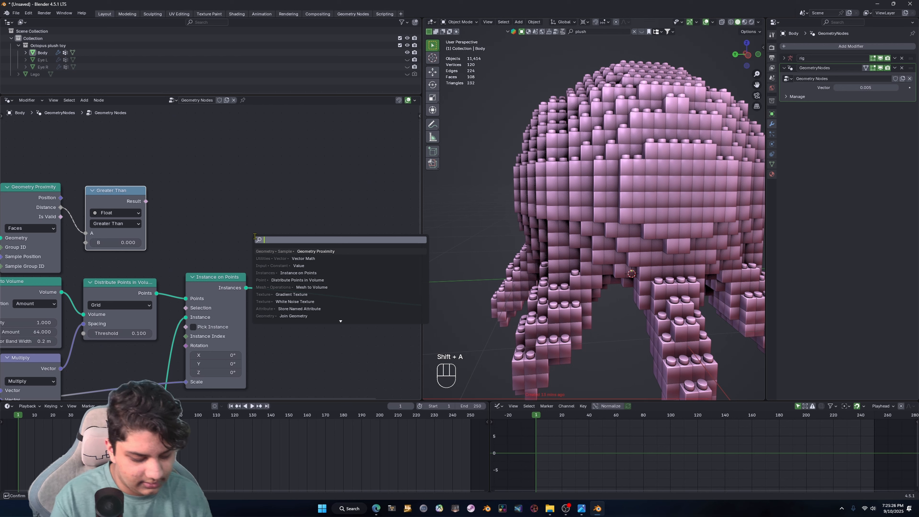
{"action": "type", "text": "delete"}
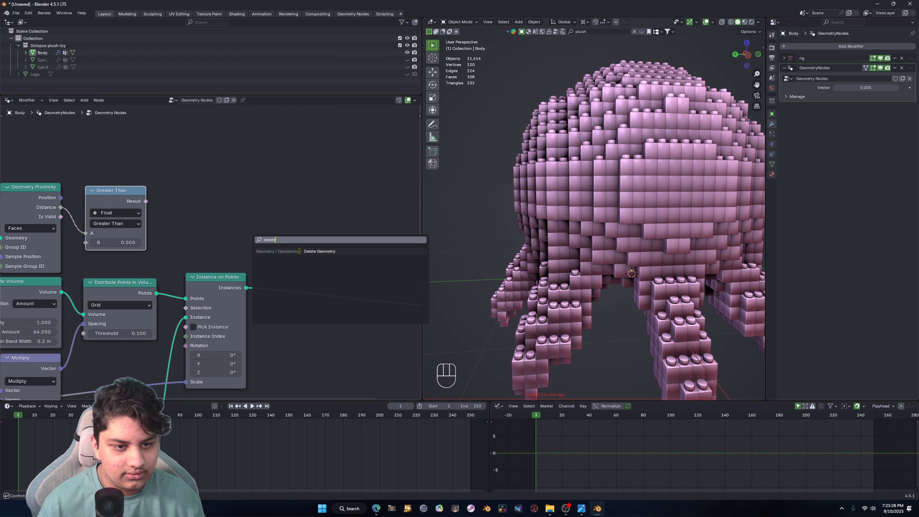
{"action": "key", "text": "Return"}
{"action": "left_click", "coordinate": [175, 196]}
Step: Set the Delete Geometry domain to Edge and insert the node between Distribute Points in Volume and Instance on Points, making room for it
{"action": "middle_click_drag", "start_coordinate": [285, 312], "coordinate": [240, 281]}
{"action": "left_click", "coordinate": [160, 254]}
{"action": "key", "text": "g"}
{"action": "left_click", "coordinate": [288, 254]}
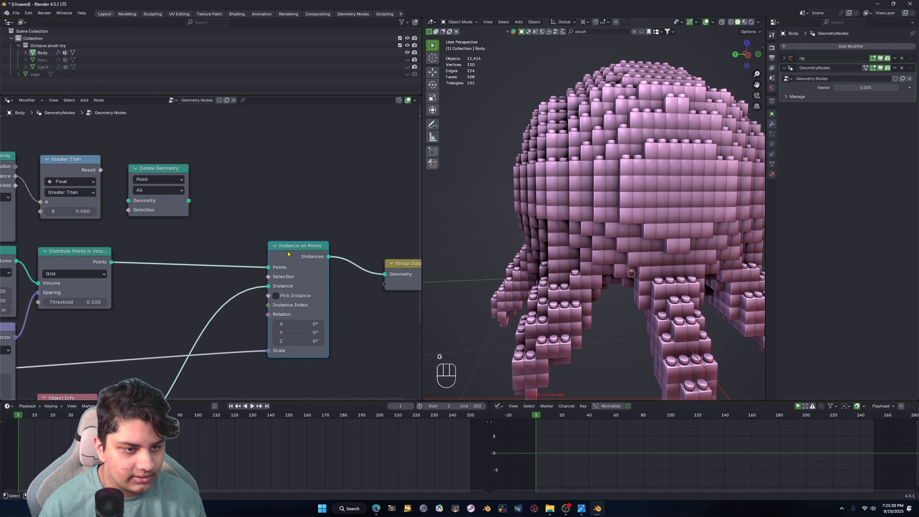
{"action": "left_click", "coordinate": [158, 179]}
{"action": "left_click", "coordinate": [152, 197]}
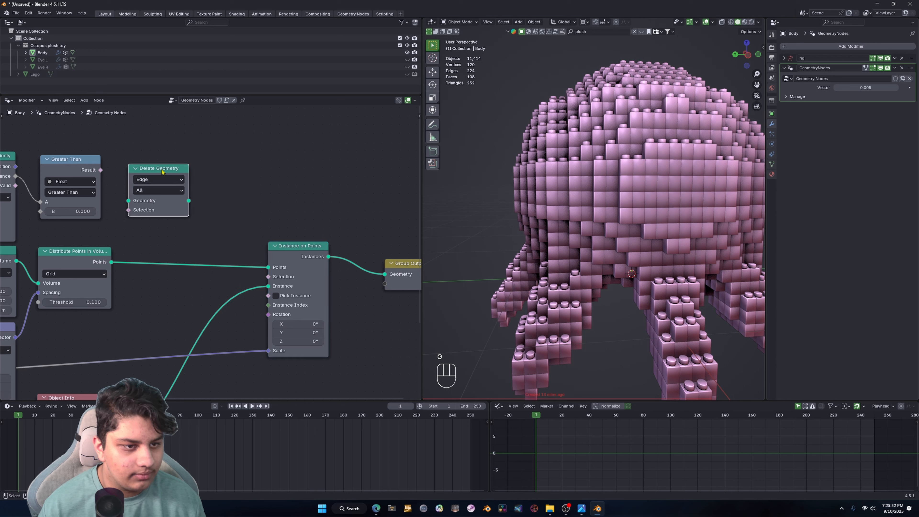
{"action": "left_click_drag", "start_coordinate": [180, 202], "coordinate": [198, 229]}
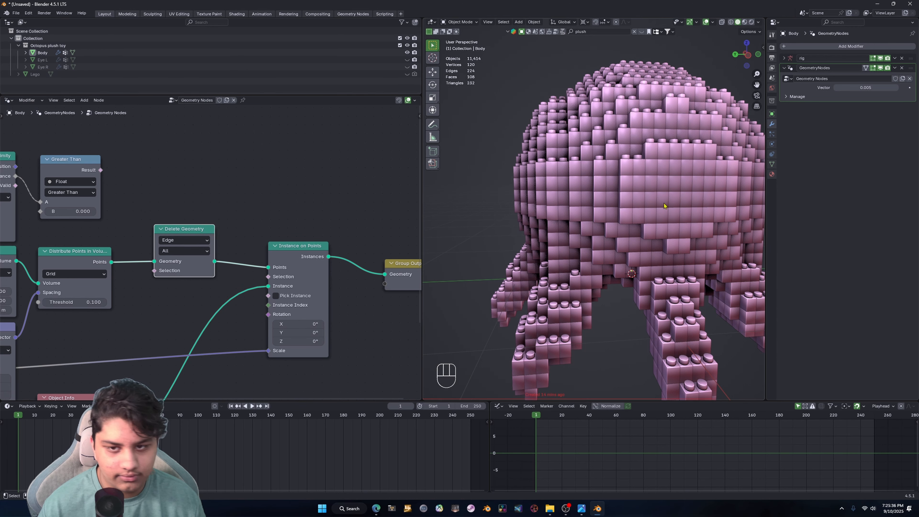
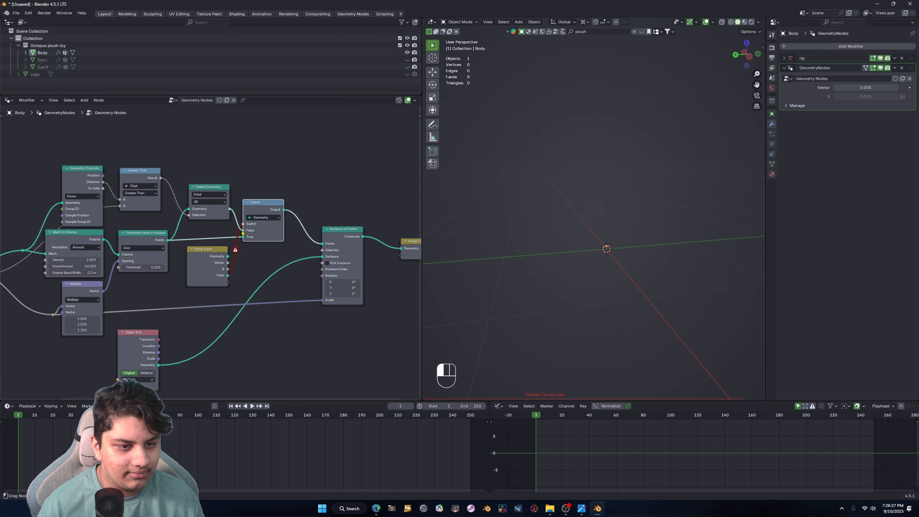
Step: Change the type of the False group input socket to Boolean
{"action": "left_click", "coordinate": [209, 251]}
{"action": "scroll", "coordinate": [209, 251], "scroll_direction": "up", "scroll_amount": 2}
{"action": "key", "text": "n"}
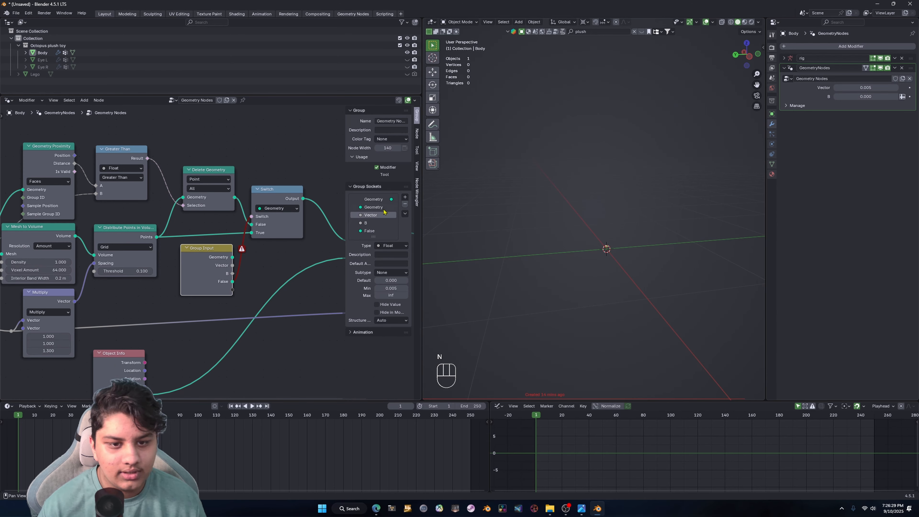
{"action": "left_click", "coordinate": [369, 231]}
{"action": "left_click", "coordinate": [391, 245]}
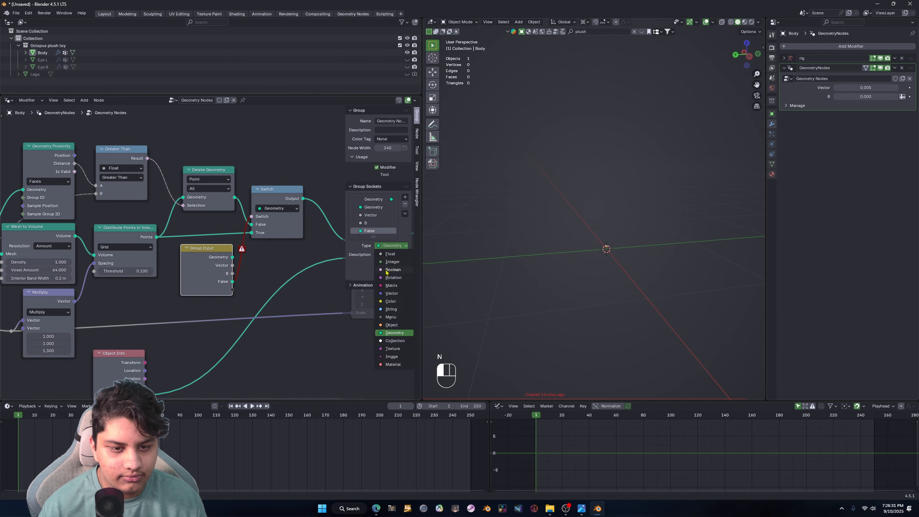
{"action": "left_click", "coordinate": [387, 270]}
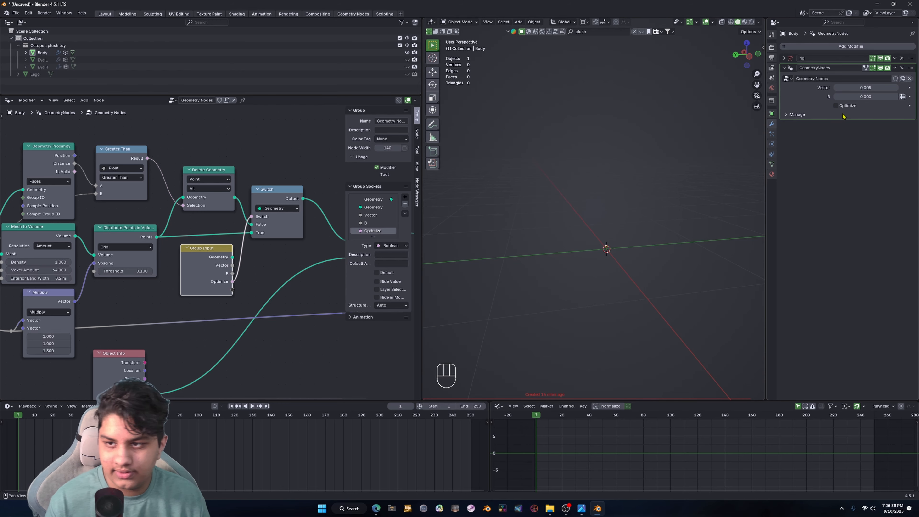
Step: Connect Delete Geometry to the Switch's True input and the distributed points to False, and test the Optimize option on and off
{"action": "scroll", "coordinate": [270, 217], "scroll_direction": "up", "scroll_amount": 2}
{"action": "middle_click_drag", "start_coordinate": [254, 230], "coordinate": [195, 263]}
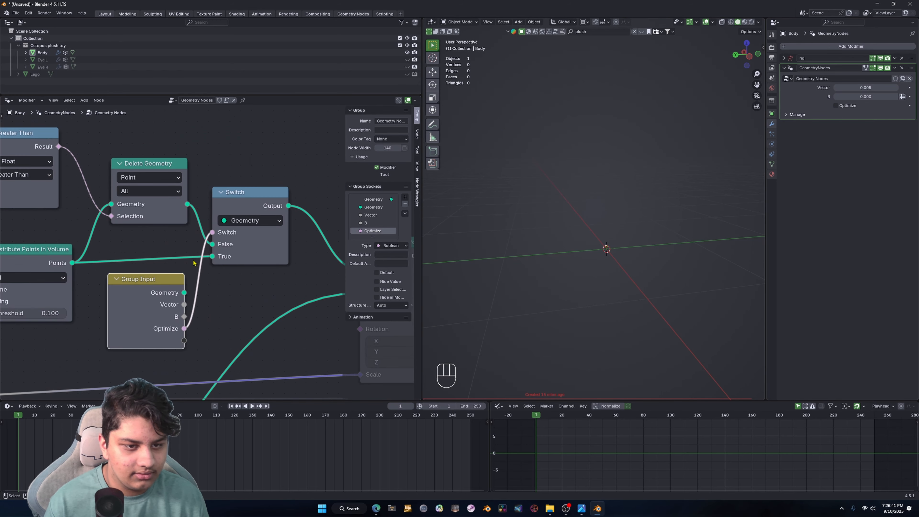
{"action": "left_click_drag", "start_coordinate": [211, 245], "coordinate": [211, 257]}
{"action": "left_click_drag", "start_coordinate": [73, 262], "coordinate": [212, 244]}
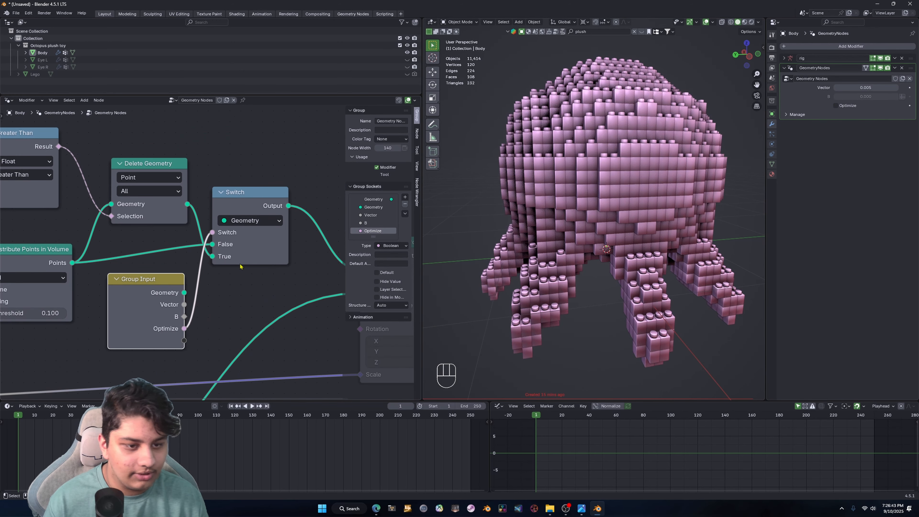
{"action": "left_click", "coordinate": [835, 105]}
{"action": "left_click", "coordinate": [835, 105]}
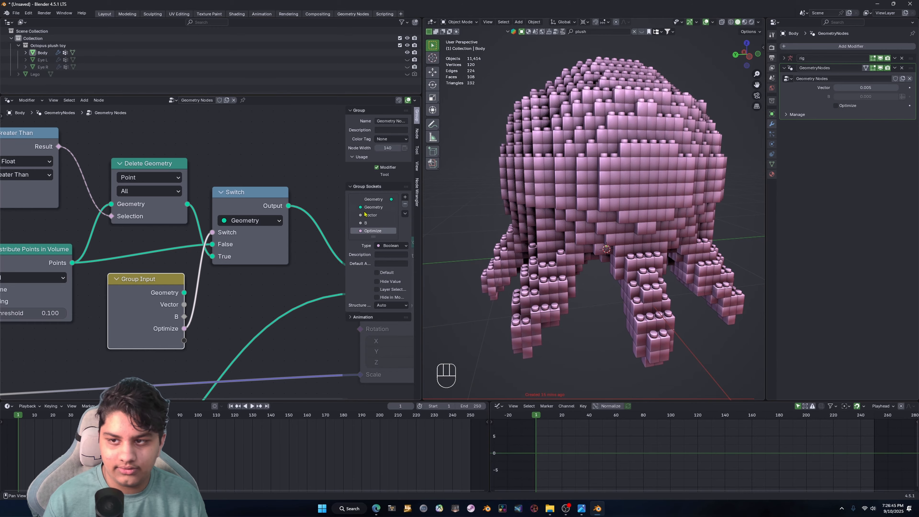
{"action": "middle_click_drag", "start_coordinate": [267, 254], "coordinate": [289, 268]}
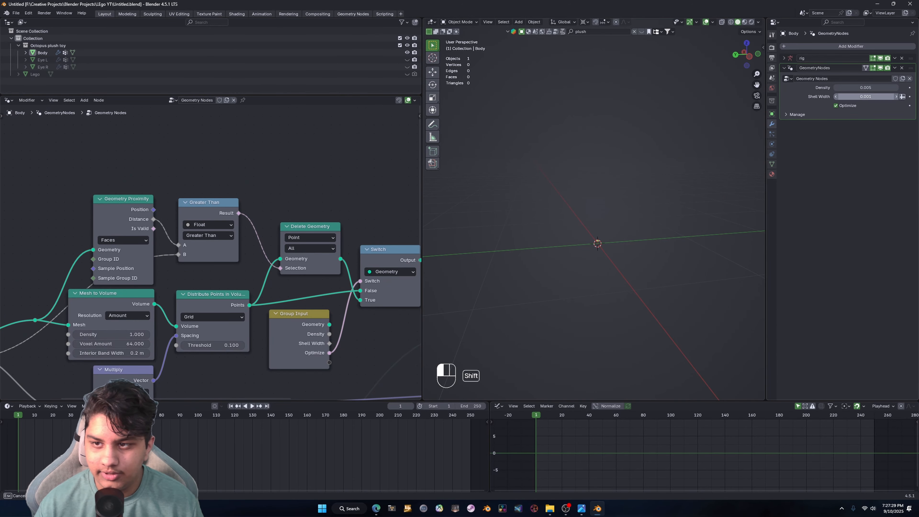
Step: Raise the modifier's Shell Width to 0.016, checking the inside of the brick shell for gaps
{"action": "left_click_drag", "start_coordinate": [867, 96], "coordinate": [876, 96], "text": "shift"}
{"action": "middle_click_drag", "start_coordinate": [621, 286], "coordinate": [636, 123]}
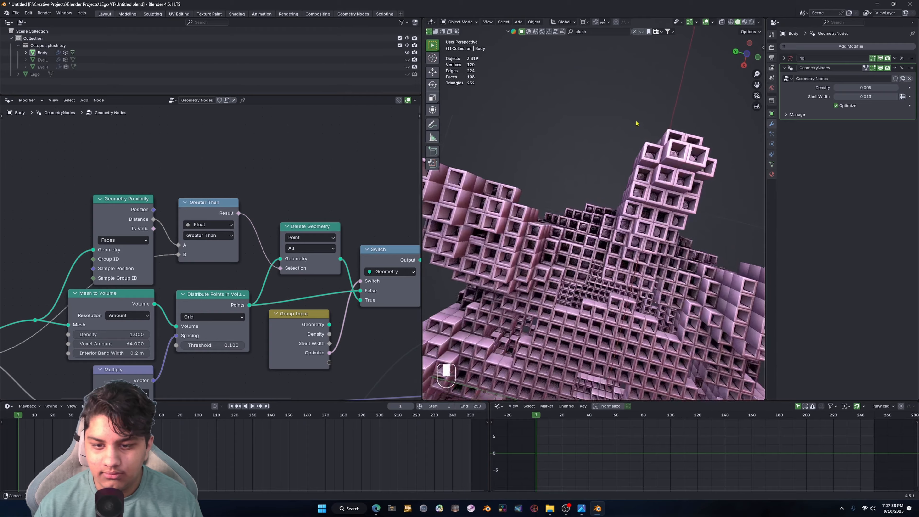
{"action": "middle_click_drag", "start_coordinate": [627, 349], "coordinate": [613, 251], "text": "shift"}
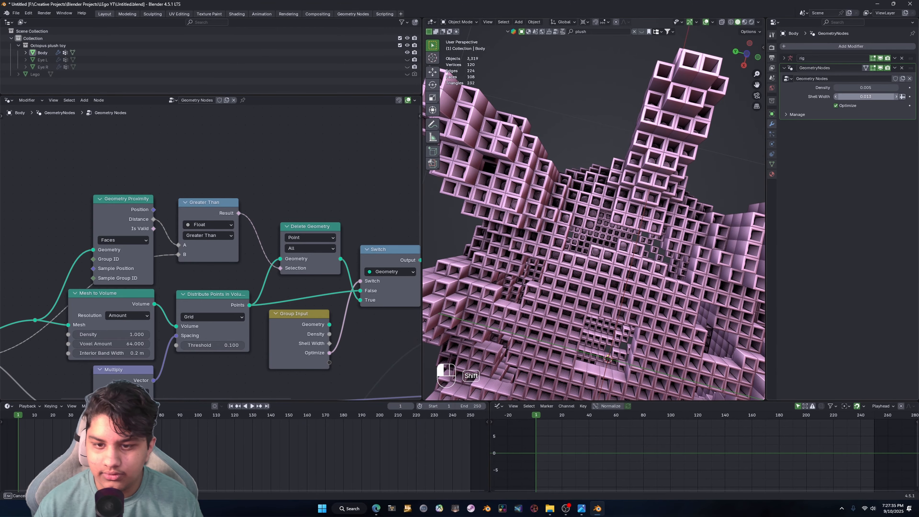
{"action": "left_click_drag", "start_coordinate": [865, 97], "coordinate": [872, 96], "text": "shift"}
{"action": "middle_click_drag", "start_coordinate": [621, 77], "coordinate": [700, 218]}
{"action": "middle_click_drag", "start_coordinate": [679, 167], "coordinate": [603, 202], "text": "shift"}
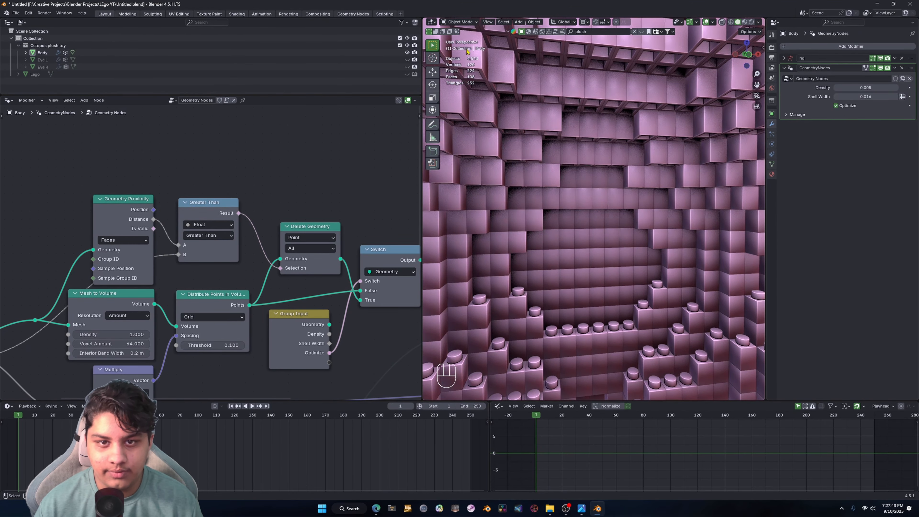
Step: Compare the brick octopus with Optimize off and on, viewing it from inside and outside
{"action": "scroll", "coordinate": [568, 175], "scroll_direction": "down", "scroll_amount": 6}
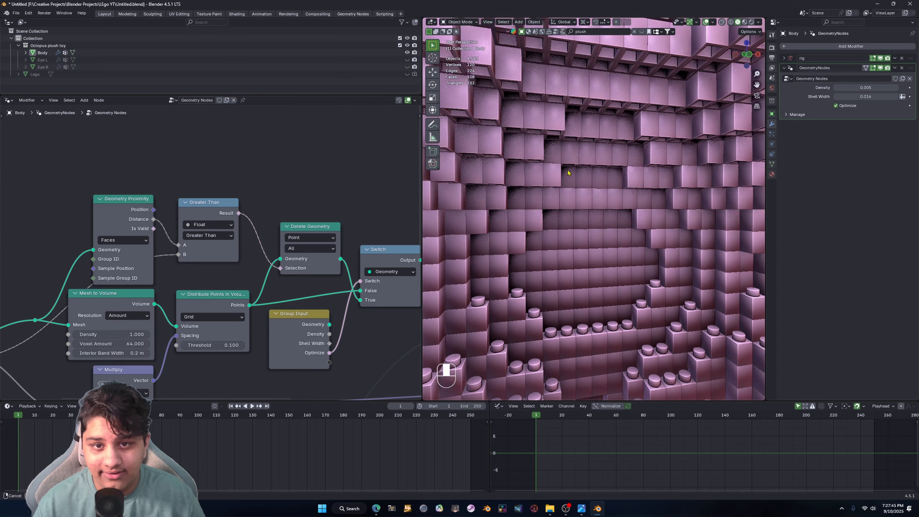
{"action": "middle_click_drag", "start_coordinate": [568, 174], "coordinate": [661, 180]}
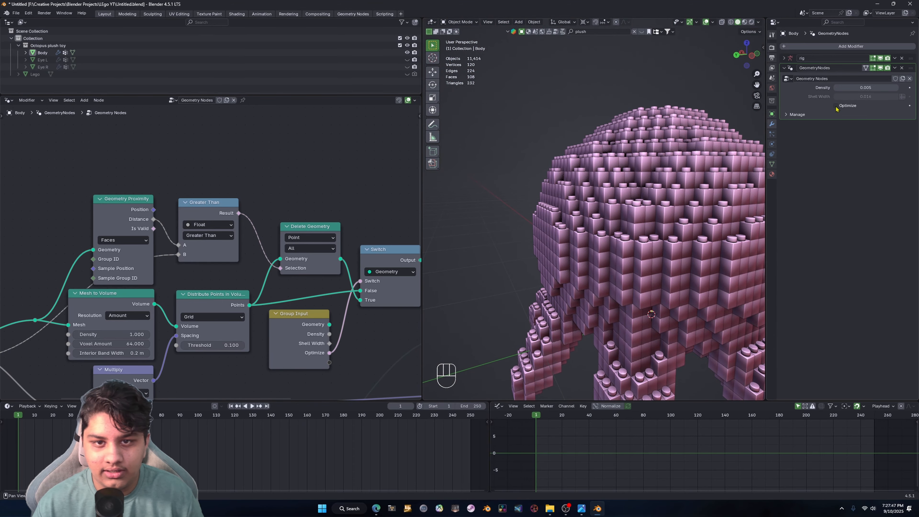
{"action": "middle_click_drag", "start_coordinate": [708, 181], "coordinate": [660, 159]}
{"action": "scroll", "coordinate": [642, 240], "scroll_direction": "down", "scroll_amount": 5}
{"action": "scroll", "coordinate": [578, 159], "scroll_direction": "up", "scroll_amount": 2}
{"action": "scroll", "coordinate": [303, 287], "scroll_direction": "down", "scroll_amount": 7}
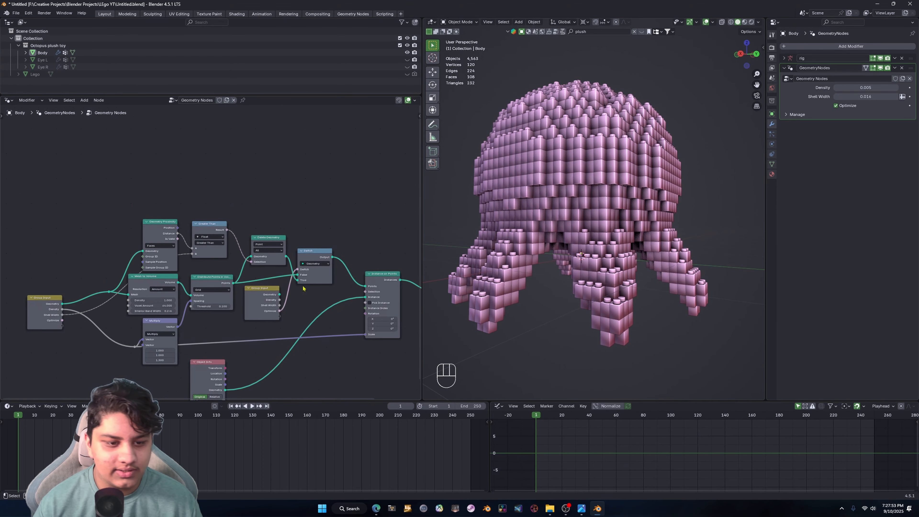
Step: Set the modifier's Density to 0.004 and review the whole brick octopus
{"action": "left_click_drag", "start_coordinate": [865, 88], "coordinate": [867, 88]}
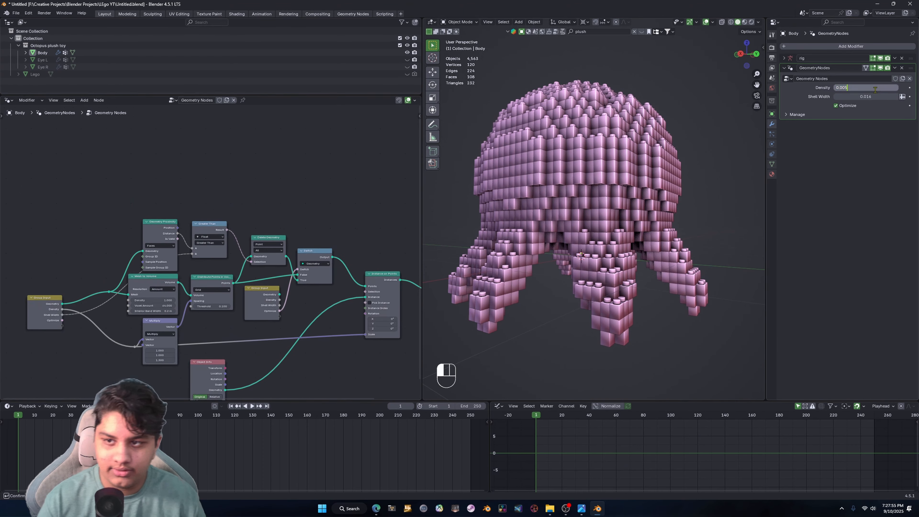
{"action": "key", "text": "Return"}
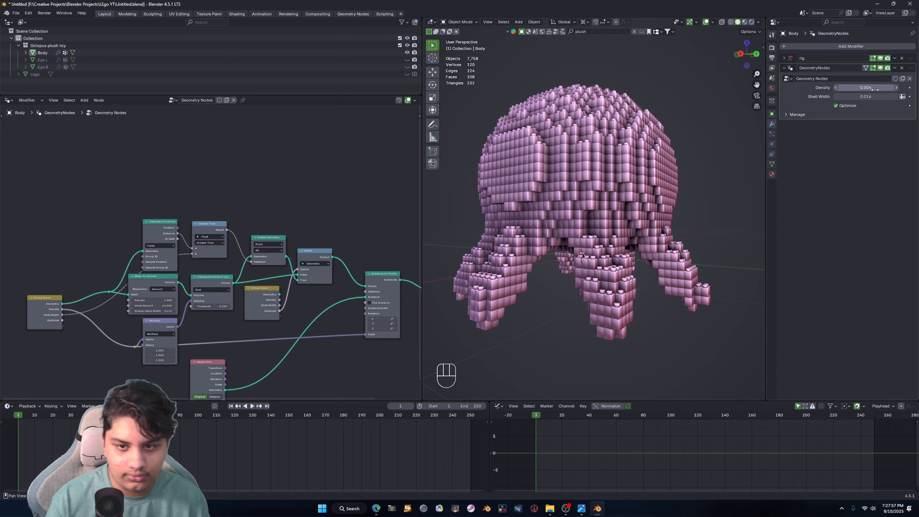
{"action": "scroll", "coordinate": [589, 186], "scroll_direction": "down", "scroll_amount": 2}
{"action": "middle_click_drag", "start_coordinate": [589, 186], "coordinate": [539, 183]}
{"action": "middle_click_drag", "start_coordinate": [443, 116], "coordinate": [752, 116], "text": "shift"}
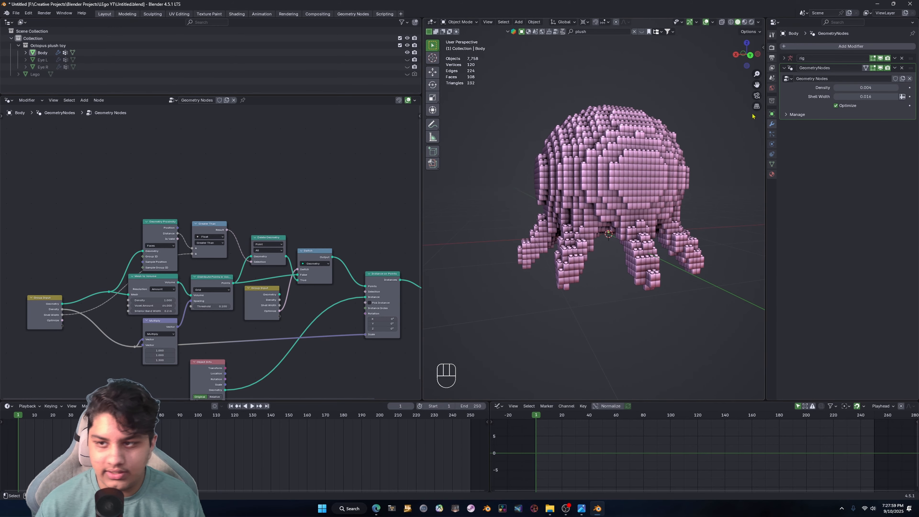
{"action": "middle_click_drag", "start_coordinate": [642, 160], "coordinate": [563, 162]}
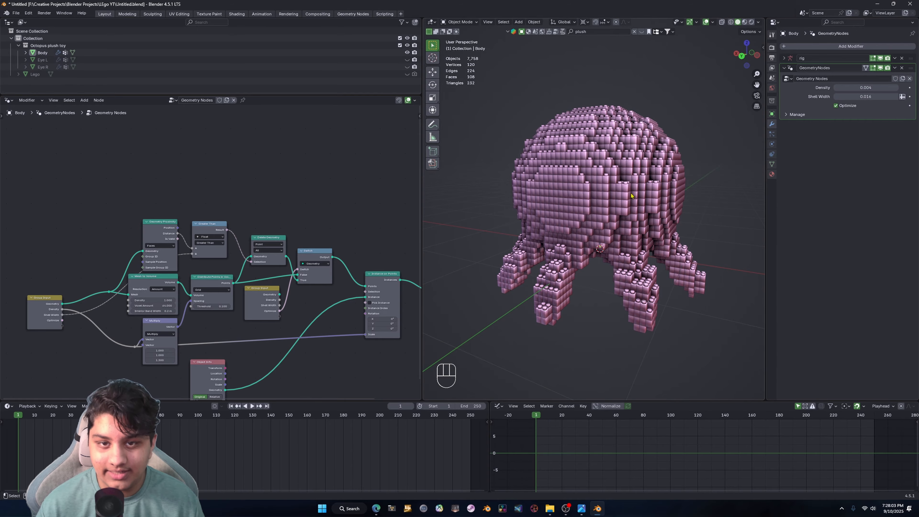
Step: Inspect the hollow interior of the brick octopus for holes in the shell
{"action": "middle_click_drag", "start_coordinate": [631, 195], "coordinate": [730, 207]}
{"action": "scroll", "coordinate": [640, 224], "scroll_direction": "up", "scroll_amount": 5}
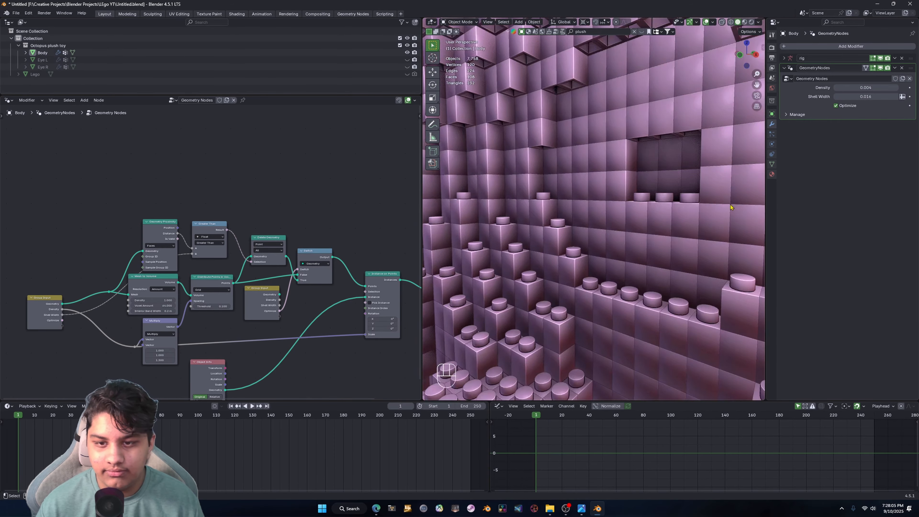
{"action": "scroll", "coordinate": [638, 208], "scroll_direction": "up", "scroll_amount": 6}
{"action": "middle_click_drag", "start_coordinate": [633, 217], "coordinate": [867, 104]}
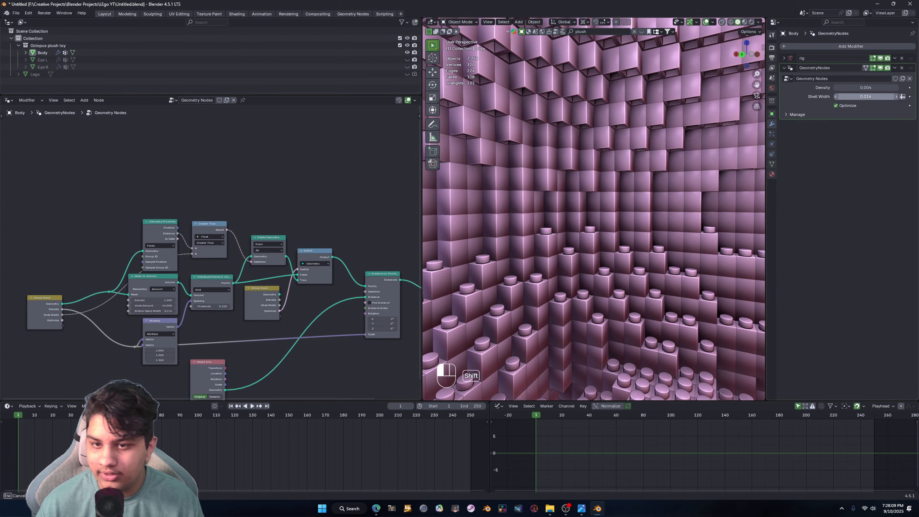
Step: Try a Shell Width of 0.012 and check the brick octopus from inside and outside for holes
{"action": "left_click_drag", "start_coordinate": [865, 96], "coordinate": [852, 96], "text": "shift"}
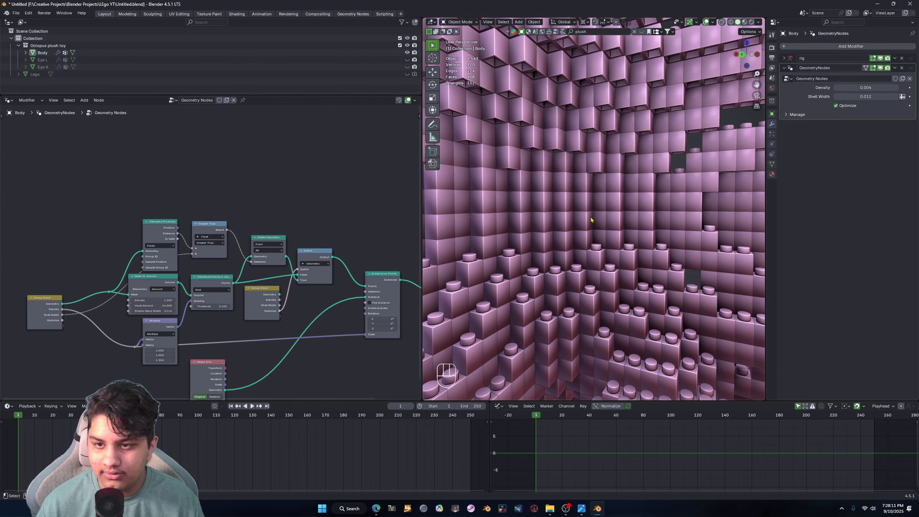
{"action": "scroll", "coordinate": [591, 220], "scroll_direction": "down", "scroll_amount": 6}
{"action": "middle_click_drag", "start_coordinate": [591, 220], "coordinate": [466, 217]}
{"action": "scroll", "coordinate": [467, 217], "scroll_direction": "down", "scroll_amount": 2}
{"action": "middle_click_drag", "start_coordinate": [466, 217], "coordinate": [524, 206], "text": "shift"}
{"action": "scroll", "coordinate": [532, 203], "scroll_direction": "up", "scroll_amount": 2}
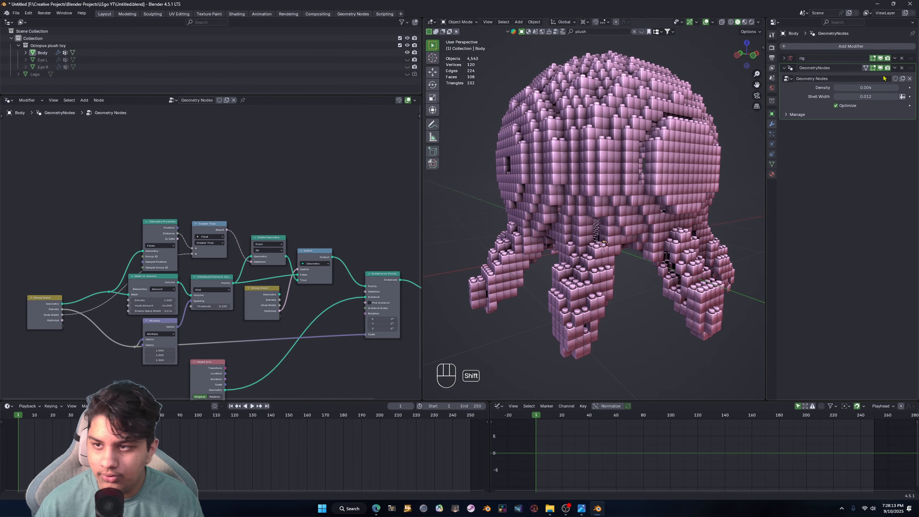
Step: Set the modifier's Shell Width to 0.014 and review the brick octopus from the outside and underneath
{"action": "left_click_drag", "start_coordinate": [865, 96], "coordinate": [868, 97], "text": "shift"}
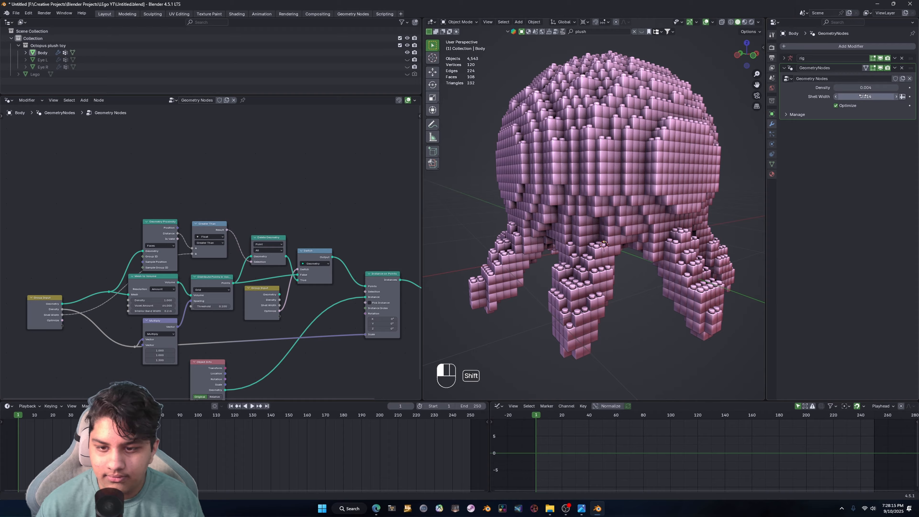
{"action": "middle_click_drag", "start_coordinate": [687, 268], "coordinate": [642, 168]}
{"action": "middle_click_drag", "start_coordinate": [579, 172], "coordinate": [514, 67], "text": "shift"}
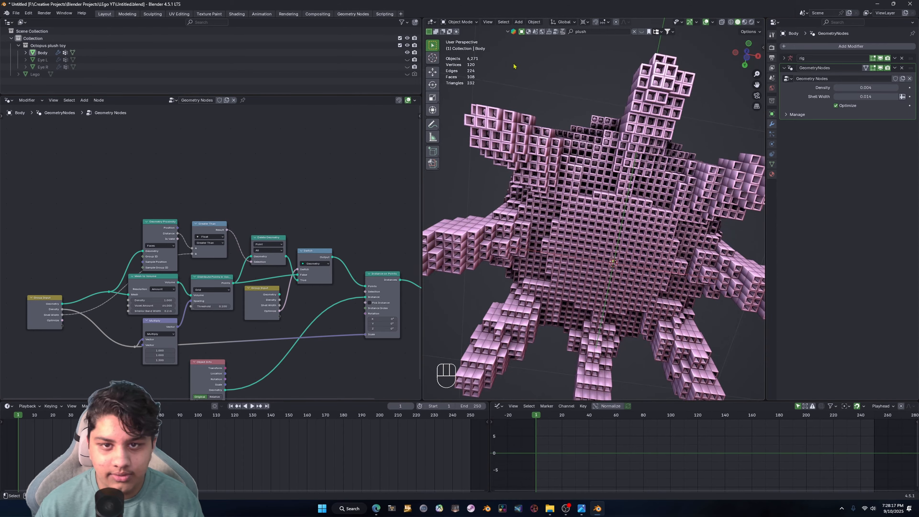
{"action": "middle_click_drag", "start_coordinate": [580, 171], "coordinate": [662, 275]}
{"action": "middle_click_drag", "start_coordinate": [594, 157], "coordinate": [721, 182]}
{"action": "middle_click_drag", "start_coordinate": [640, 202], "coordinate": [665, 198]}
{"action": "scroll", "coordinate": [679, 197], "scroll_direction": "down", "scroll_amount": 3}
{"action": "scroll", "coordinate": [636, 212], "scroll_direction": "up", "scroll_amount": 1}
{"action": "scroll", "coordinate": [656, 210], "scroll_direction": "up", "scroll_amount": 2}
{"action": "middle_click_drag", "start_coordinate": [665, 198], "coordinate": [638, 188]}
Step: Try moving the octopus body 1 m up along the Z axis, undo the move and deselect the body
{"action": "left_click", "coordinate": [637, 188]}
{"action": "key", "text": "g"}
{"action": "key", "text": "z"}
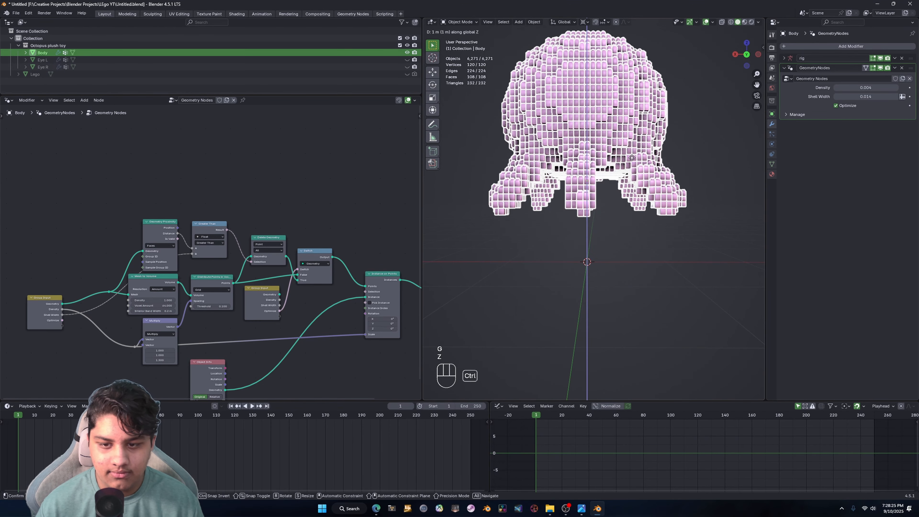
{"action": "left_click", "coordinate": [620, 136]}
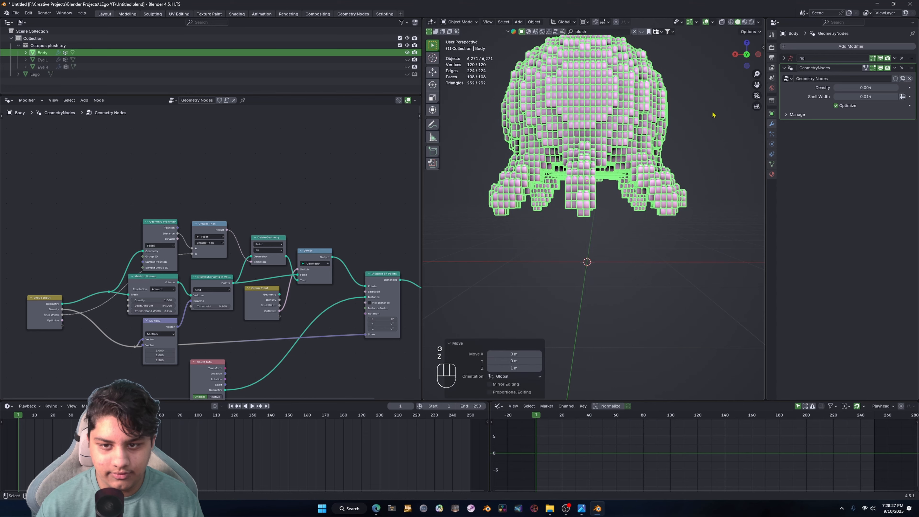
{"action": "key", "text": "ctrl+z"}
{"action": "left_click", "coordinate": [734, 140]}
{"action": "middle_click_drag", "start_coordinate": [734, 139], "coordinate": [749, 139]}
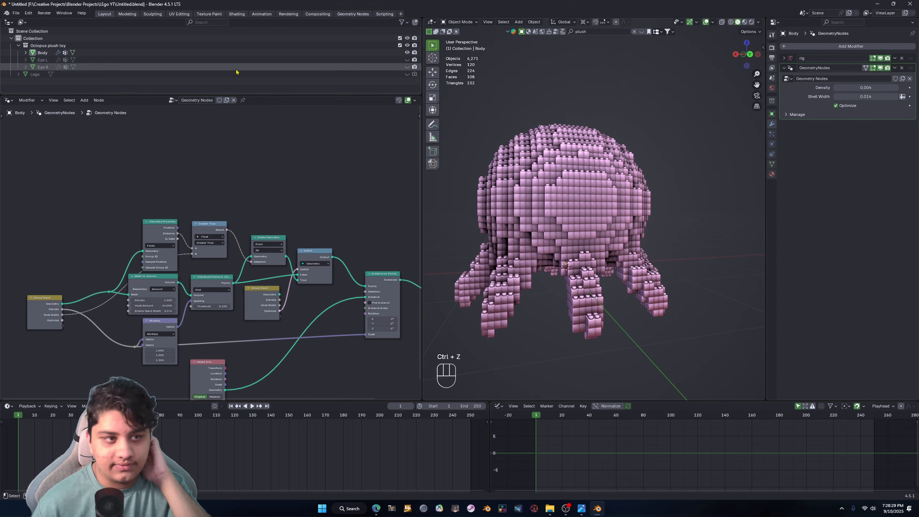
Step: Unhide Eye L and Eye R, and move the Group Output node away from Instance on Points to make room
{"action": "left_click_drag", "start_coordinate": [407, 68], "coordinate": [407, 60]}
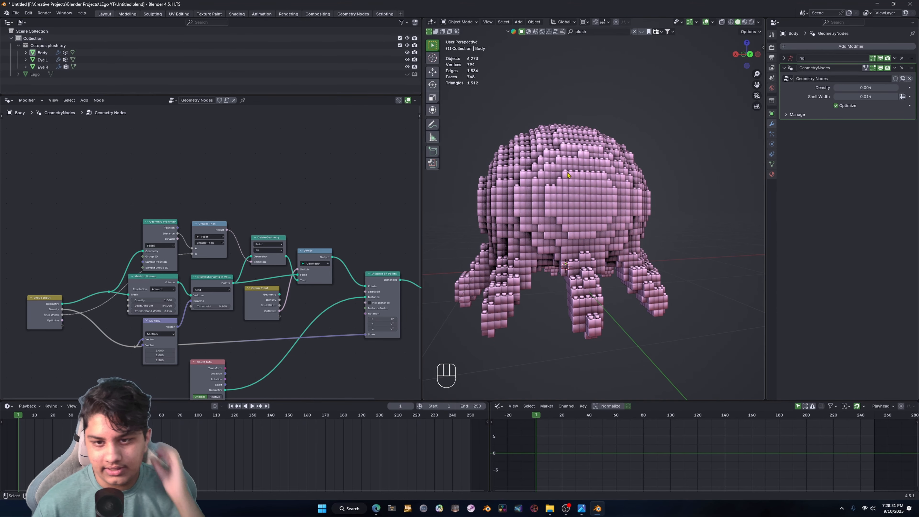
{"action": "scroll", "coordinate": [226, 259], "scroll_direction": "down", "scroll_amount": 5}
{"action": "middle_click_drag", "start_coordinate": [392, 292], "coordinate": [254, 248]}
{"action": "scroll", "coordinate": [254, 248], "scroll_direction": "up", "scroll_amount": 5}
{"action": "left_click_drag", "start_coordinate": [249, 227], "coordinate": [334, 220]}
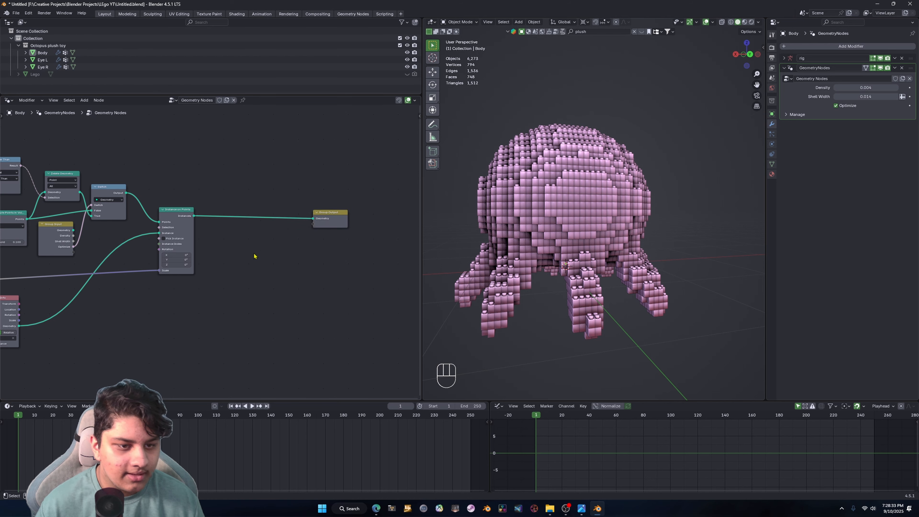
Step: Add a Set Material node on the link between Instance on Points and Group Output
{"action": "scroll", "coordinate": [254, 256], "scroll_direction": "up", "scroll_amount": 3}
{"action": "key", "text": "shift+a"}
{"action": "left_click", "coordinate": [254, 257]}
{"action": "type", "text": "set mat"}
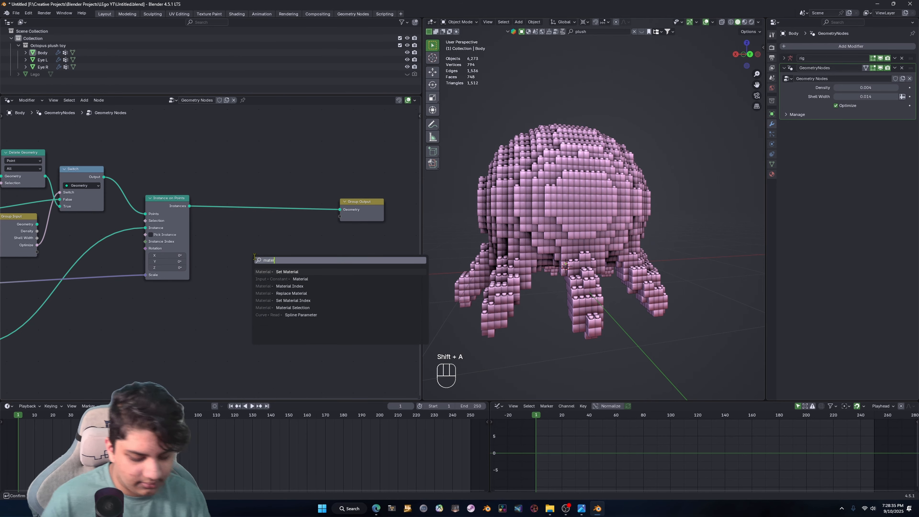
{"action": "key", "text": "Return"}
{"action": "left_click", "coordinate": [261, 201]}
{"action": "scroll", "coordinate": [293, 234], "scroll_direction": "up", "scroll_amount": 2}
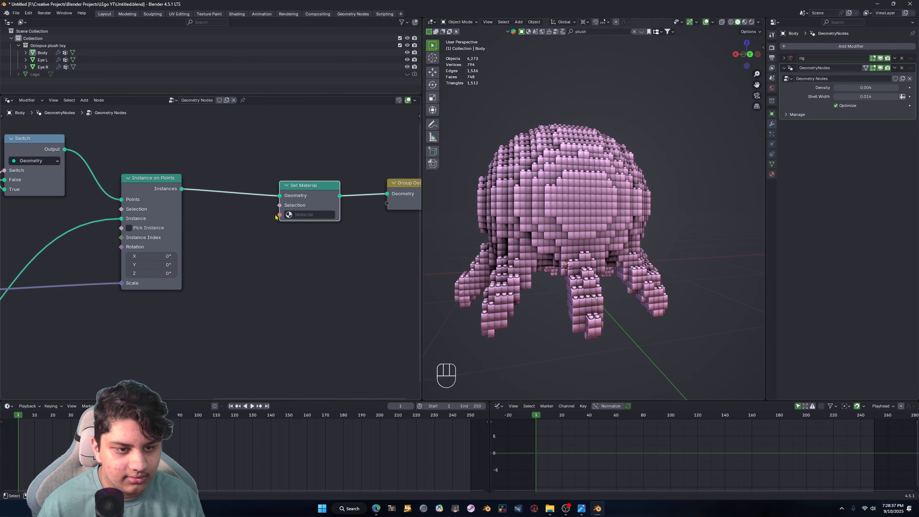
Step: Duplicate the Group Input node next to Set Material and expose its Material socket as a group input
{"action": "scroll", "coordinate": [275, 216], "scroll_direction": "down", "scroll_amount": 3}
{"action": "left_click", "coordinate": [64, 228]}
{"action": "key", "text": "shift+d"}
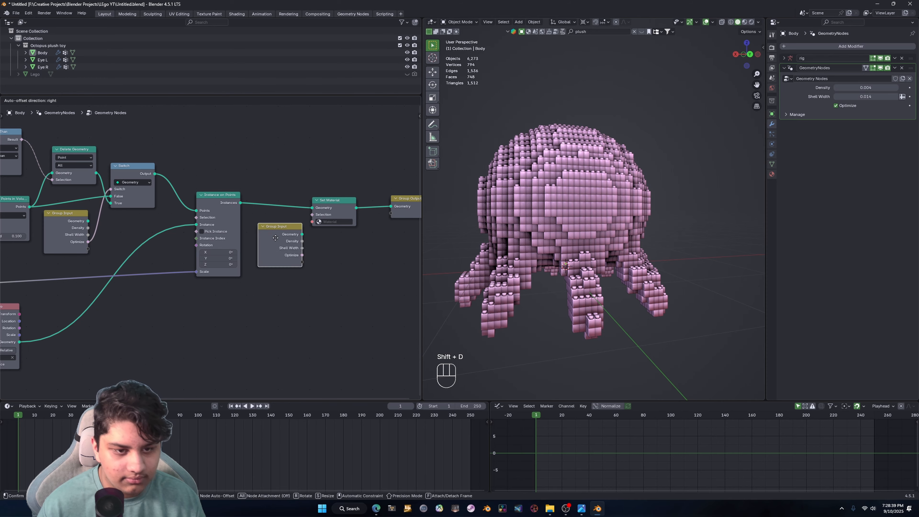
{"action": "left_click", "coordinate": [289, 253]}
{"action": "left_click_drag", "start_coordinate": [310, 229], "coordinate": [311, 222]}
{"action": "scroll", "coordinate": [420, 220], "scroll_direction": "up", "scroll_amount": 2}
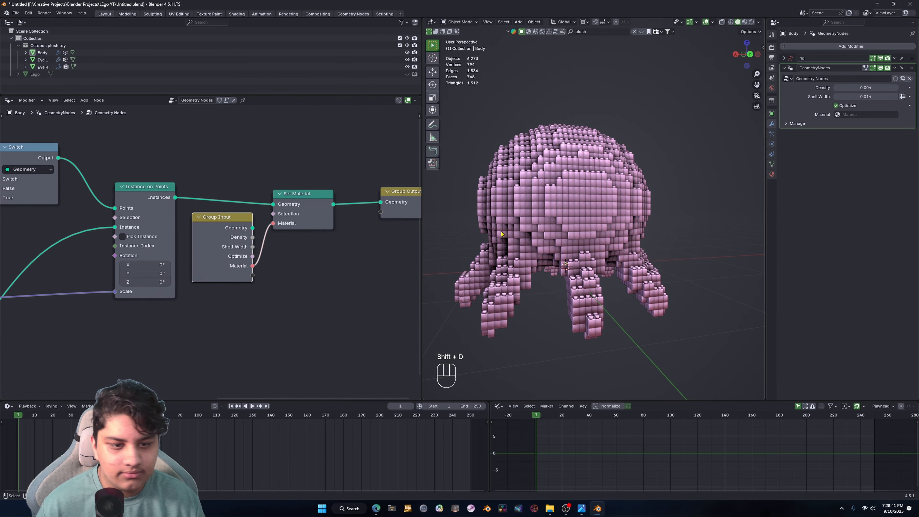
Step: Select Eye L and Eye R together and frame them for a close look
{"action": "middle_click_drag", "start_coordinate": [631, 218], "coordinate": [612, 214]}
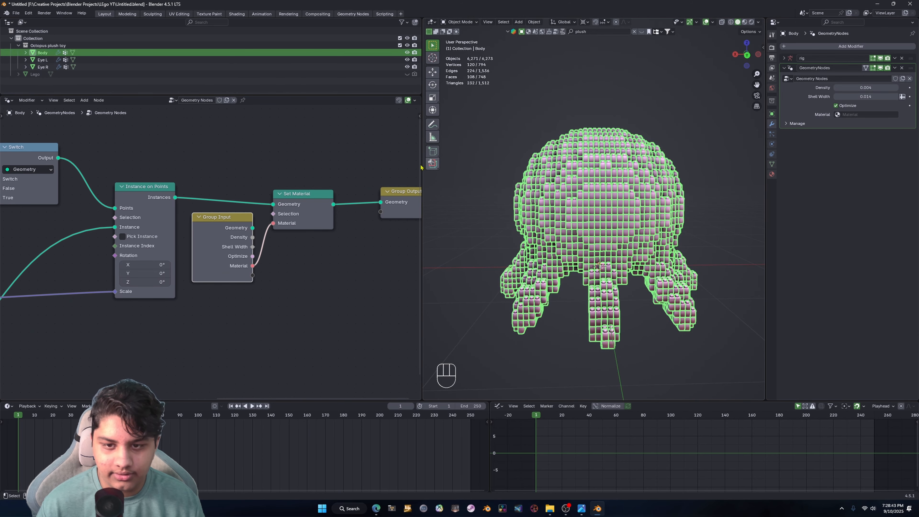
{"action": "left_click", "coordinate": [147, 67]}
{"action": "left_click", "coordinate": [168, 60], "text": "shift"}
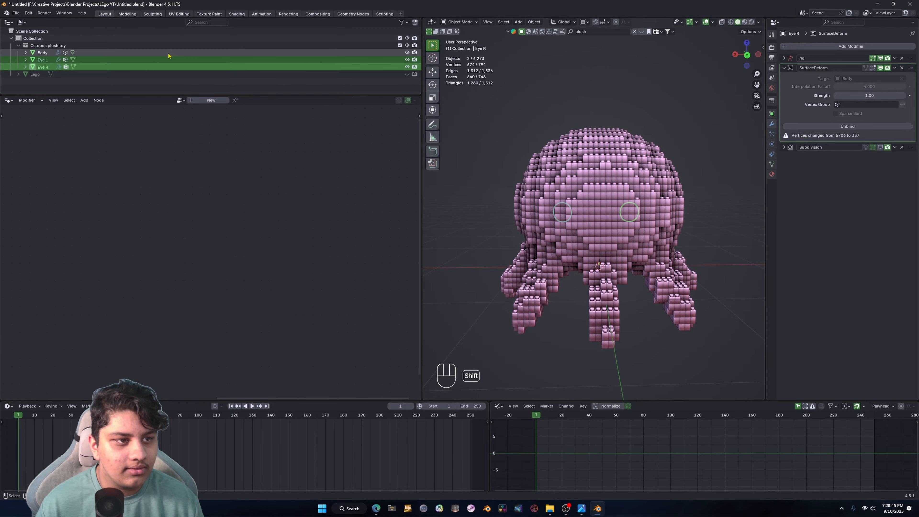
{"action": "key", "text": "KP_Decimal"}
{"action": "middle_click_drag", "start_coordinate": [714, 193], "coordinate": [673, 207]}
{"action": "middle_click_drag", "start_coordinate": [673, 206], "coordinate": [642, 217], "text": "shift"}
{"action": "scroll", "coordinate": [526, 246], "scroll_direction": "up", "scroll_amount": 3}
Step: Select the open border loop of Eye L's mesh and fill it with a face
{"action": "left_click", "coordinate": [525, 246]}
{"action": "scroll", "coordinate": [564, 217], "scroll_direction": "up", "scroll_amount": 2}
{"action": "key", "text": "Tab"}
{"action": "left_click", "coordinate": [567, 210], "text": "alt"}
{"action": "key", "text": "f"}
{"action": "middle_click_drag", "start_coordinate": [483, 220], "coordinate": [533, 225]}
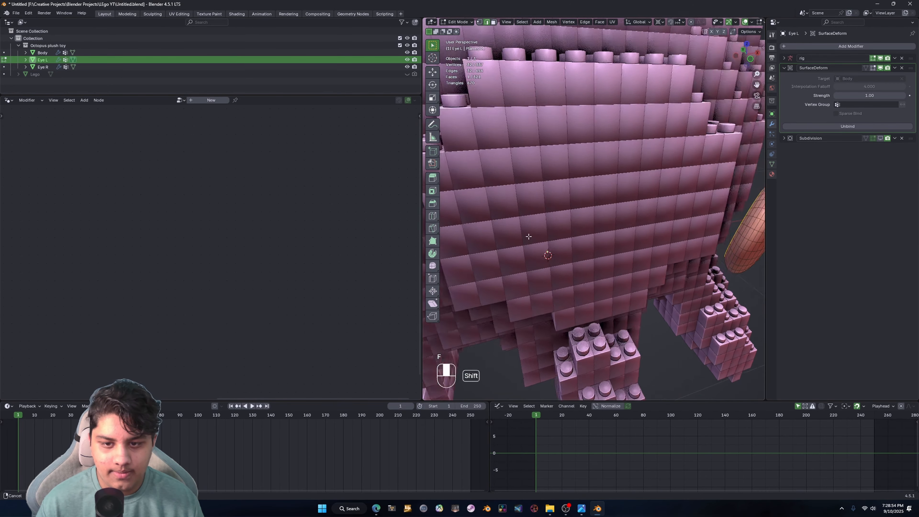
{"action": "middle_click_drag", "start_coordinate": [615, 218], "coordinate": [662, 228]}
{"action": "left_click", "coordinate": [655, 191]}
{"action": "middle_click_drag", "start_coordinate": [641, 270], "coordinate": [653, 192]}
{"action": "left_click", "coordinate": [653, 193]}
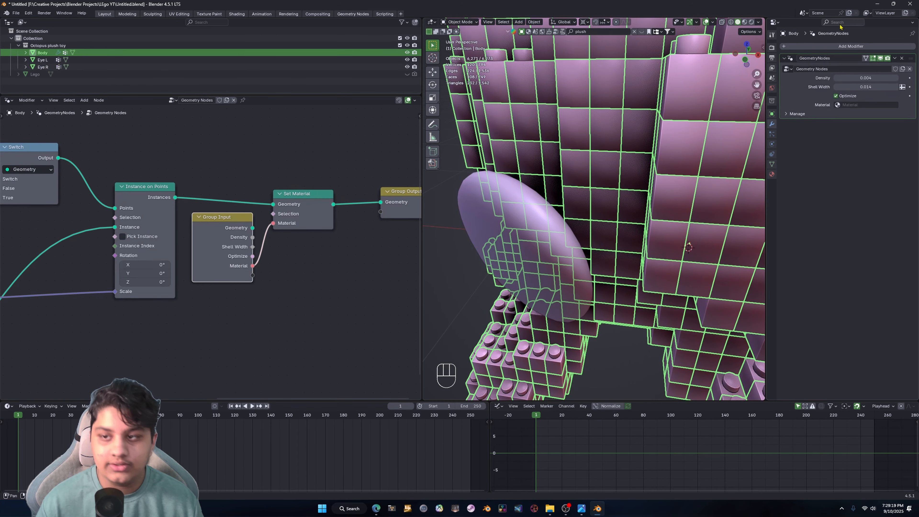
Step: Assign the existing Geometry Nodes group to Eye R's modifier
{"action": "left_click", "coordinate": [511, 232]}
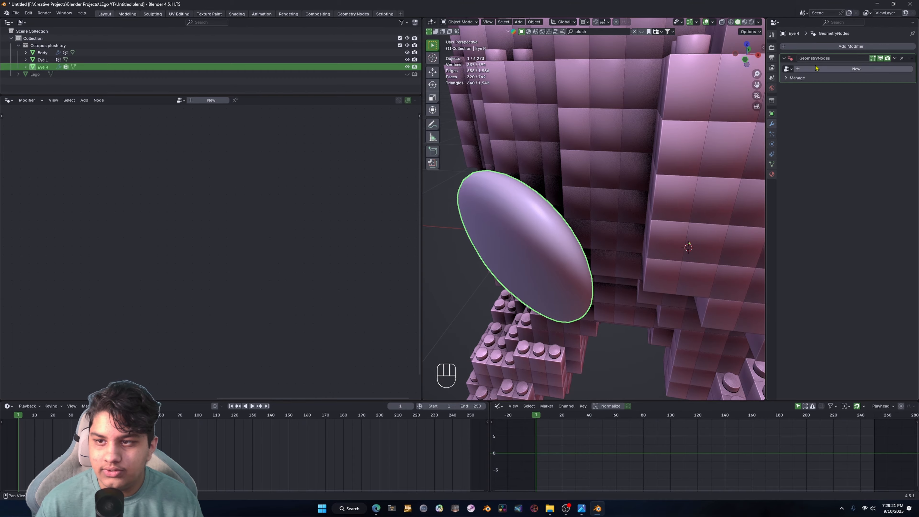
{"action": "left_click", "coordinate": [787, 69]}
{"action": "left_click", "coordinate": [807, 81]}
Step: Try filling the open border loop of Eye R with a face, and undo the fill
{"action": "middle_click_drag", "start_coordinate": [579, 188], "coordinate": [535, 210]}
{"action": "scroll", "coordinate": [640, 180], "scroll_direction": "down", "scroll_amount": 2}
{"action": "scroll", "coordinate": [603, 195], "scroll_direction": "up", "scroll_amount": 2}
{"action": "key", "text": "Tab"}
{"action": "middle_click_drag", "start_coordinate": [535, 210], "coordinate": [529, 134], "text": "shift"}
{"action": "scroll", "coordinate": [553, 139], "scroll_direction": "up", "scroll_amount": 4}
{"action": "middle_click_drag", "start_coordinate": [493, 265], "coordinate": [599, 180]}
{"action": "left_click", "coordinate": [561, 146], "text": "alt"}
{"action": "key", "text": "f"}
{"action": "key", "text": "Tab"}
{"action": "scroll", "coordinate": [617, 188], "scroll_direction": "down", "scroll_amount": 5}
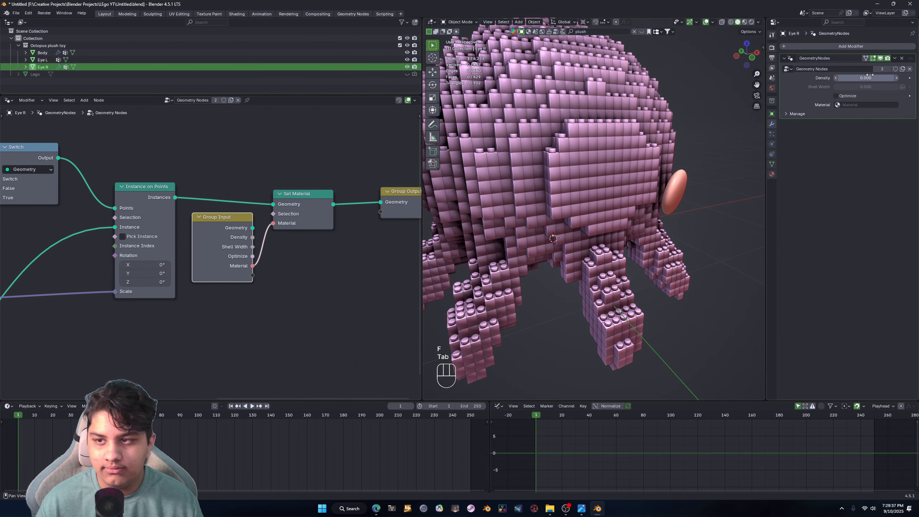
{"action": "key", "text": "ctrl+z"}
{"action": "key", "text": "ctrl+z"}
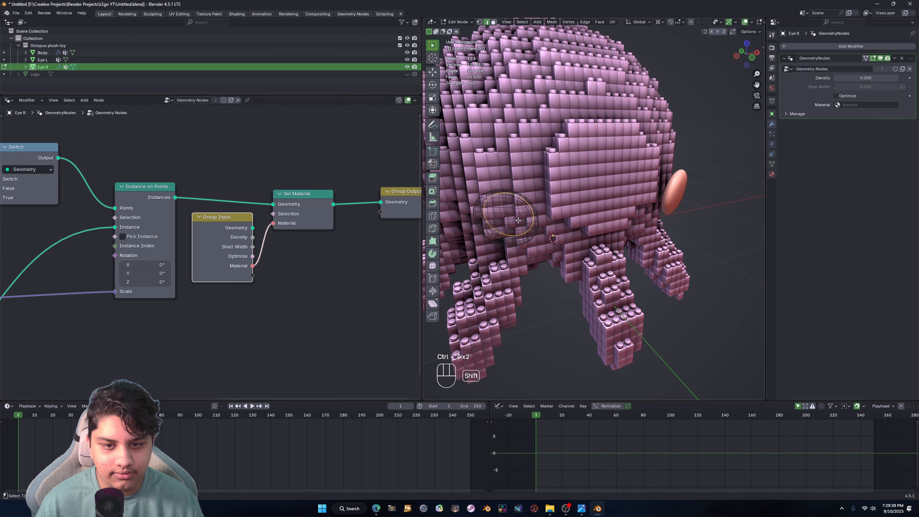
Step: Set the Density of Eye R's Geometry Nodes modifier to 0.004
{"action": "scroll", "coordinate": [595, 208], "scroll_direction": "up", "scroll_amount": 6}
{"action": "middle_click_drag", "start_coordinate": [517, 220], "coordinate": [561, 210], "text": "shift"}
{"action": "key", "text": "Tab"}
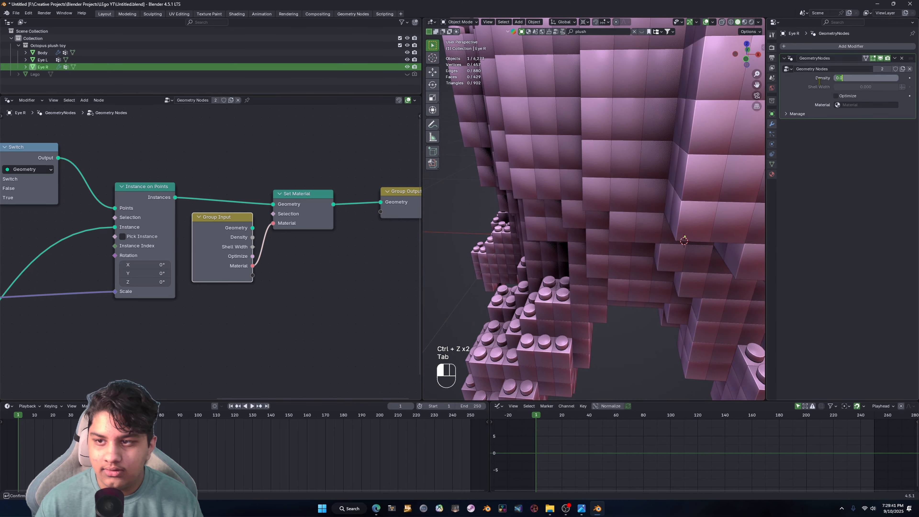
{"action": "left_click_drag", "start_coordinate": [854, 80], "coordinate": [856, 80]}
{"action": "key", "text": "BackSpace"}
{"action": "key", "text": "BackSpace"}
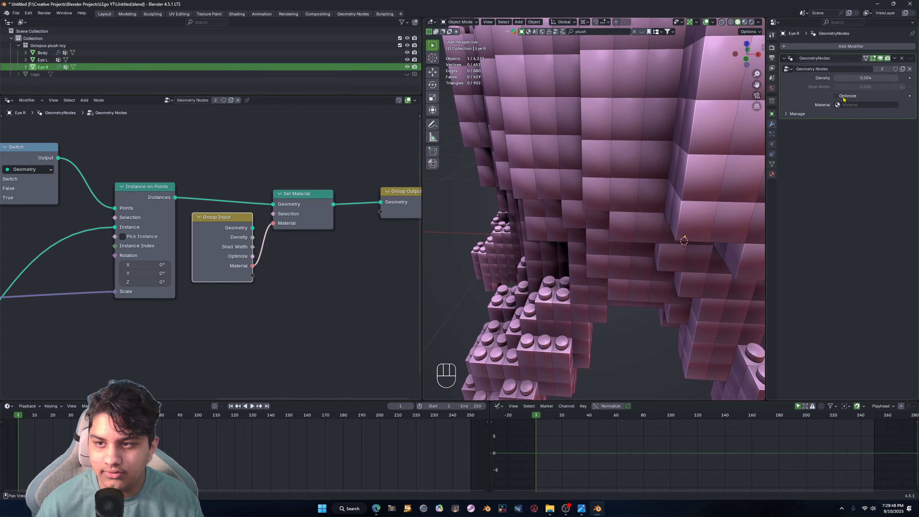
{"action": "left_click", "coordinate": [844, 99]}
Step: Close Eye R's mesh by filling its open border with a face, and leave mesh editing
{"action": "middle_click_drag", "start_coordinate": [554, 202], "coordinate": [539, 201]}
{"action": "key", "text": "Tab"}
{"action": "middle_click_drag", "start_coordinate": [633, 178], "coordinate": [611, 213]}
{"action": "key", "text": "f"}
{"action": "key", "text": "Tab"}
{"action": "scroll", "coordinate": [612, 213], "scroll_direction": "down", "scroll_amount": 4}
{"action": "middle_click_drag", "start_coordinate": [687, 145], "coordinate": [593, 192], "text": "shift"}
{"action": "left_click", "coordinate": [586, 183]}
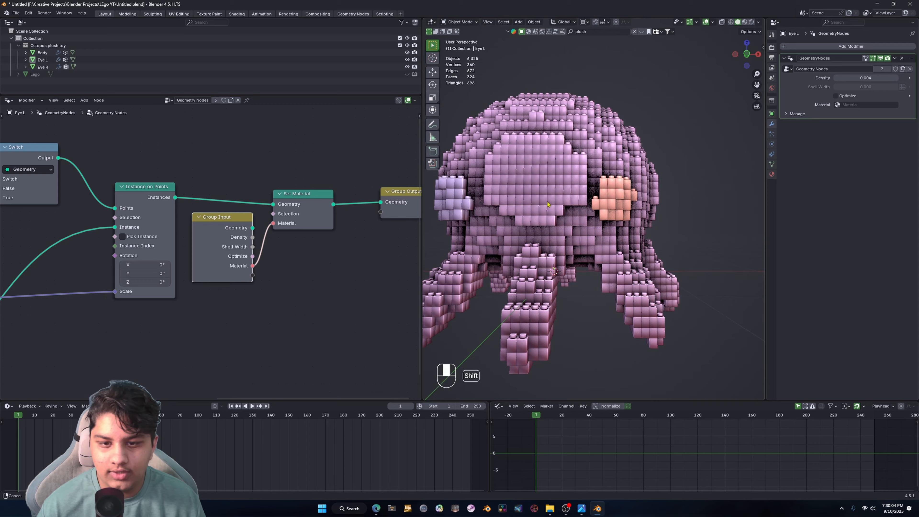
Step: Move Eye R's bricks in top view so they sit against the front of the octopus body
{"action": "middle_click_drag", "start_coordinate": [550, 218], "coordinate": [633, 215], "text": "shift"}
{"action": "middle_click_drag", "start_coordinate": [633, 216], "coordinate": [706, 205]}
{"action": "left_click", "coordinate": [626, 207]}
{"action": "middle_click_drag", "start_coordinate": [626, 207], "coordinate": [549, 259]}
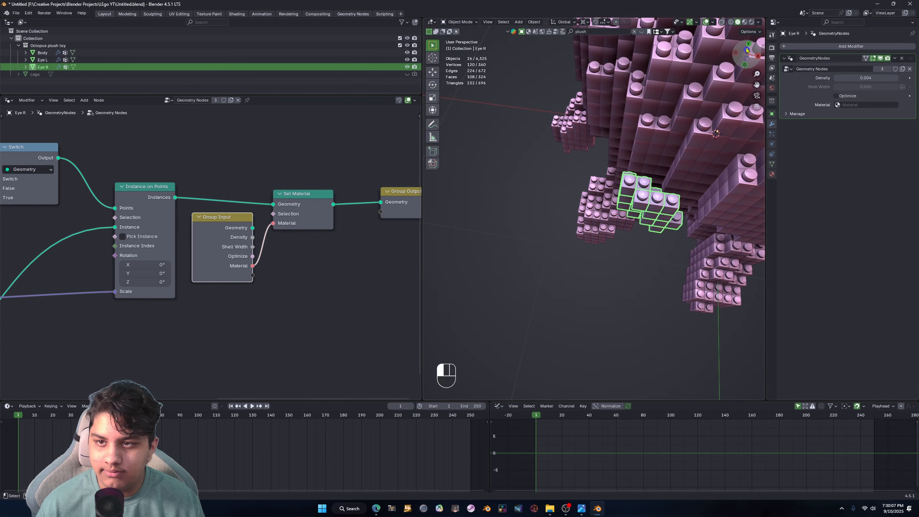
{"action": "left_click", "coordinate": [746, 50]}
{"action": "scroll", "coordinate": [651, 203], "scroll_direction": "up", "scroll_amount": 5}
{"action": "key", "text": "g"}
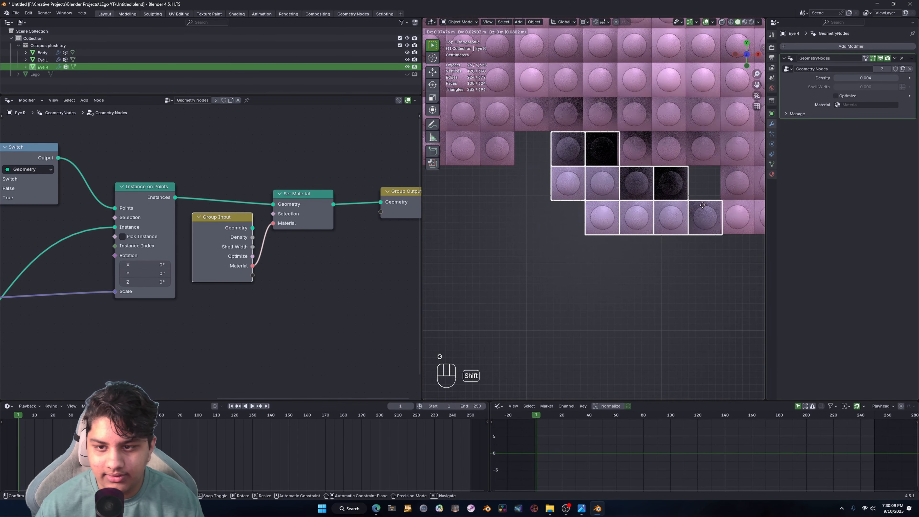
{"action": "left_click", "coordinate": [695, 205]}
{"action": "scroll", "coordinate": [589, 217], "scroll_direction": "up", "scroll_amount": 2}
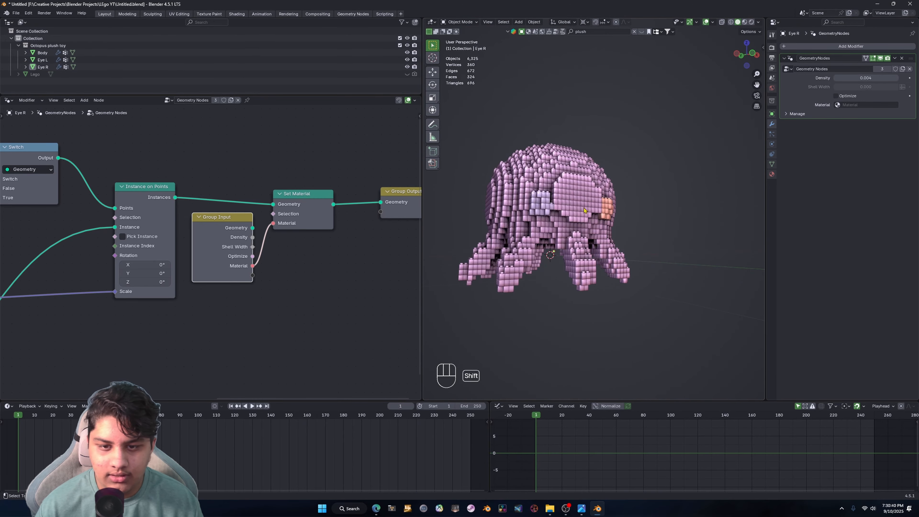
{"action": "scroll", "coordinate": [607, 221], "scroll_direction": "up", "scroll_amount": 2}
{"action": "middle_click_drag", "start_coordinate": [615, 221], "coordinate": [564, 210]}
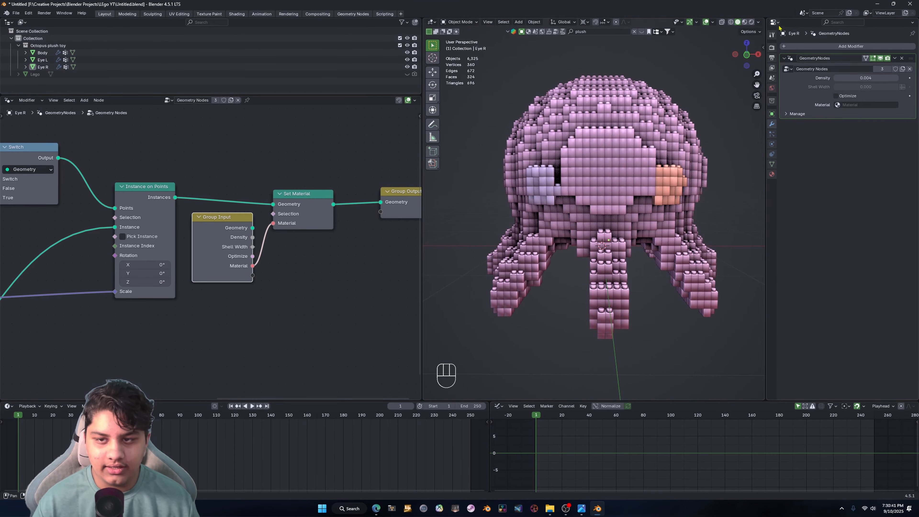
Step: With overlays hidden, compare the smooth and brick octopus by toggling the Geometry Nodes modifier's viewport display on the body and eyes
{"action": "left_click", "coordinate": [657, 165]}
{"action": "scroll", "coordinate": [659, 168], "scroll_direction": "down", "scroll_amount": 3}
{"action": "scroll", "coordinate": [673, 181], "scroll_direction": "up", "scroll_amount": 1}
{"action": "key", "text": "a"}
{"action": "scroll", "coordinate": [677, 183], "scroll_direction": "up", "scroll_amount": 3}
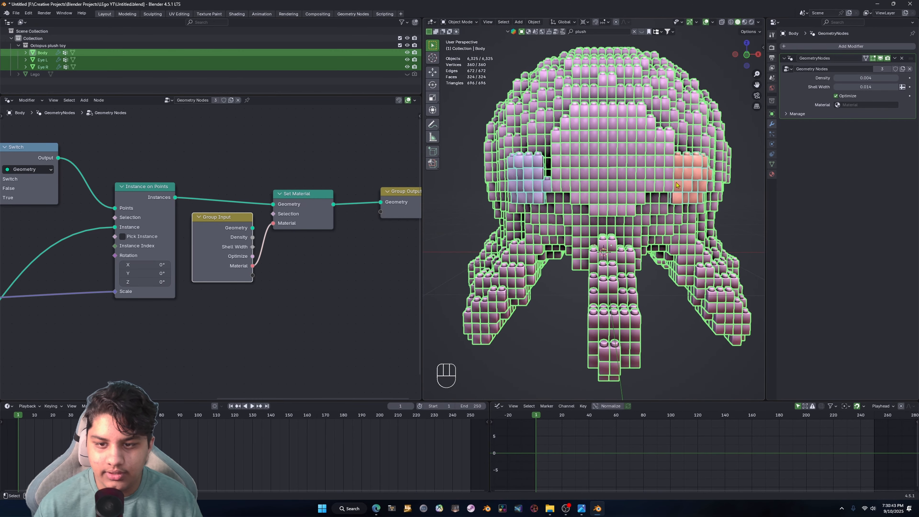
{"action": "left_click", "coordinate": [706, 22]}
{"action": "left_click", "coordinate": [880, 59]}
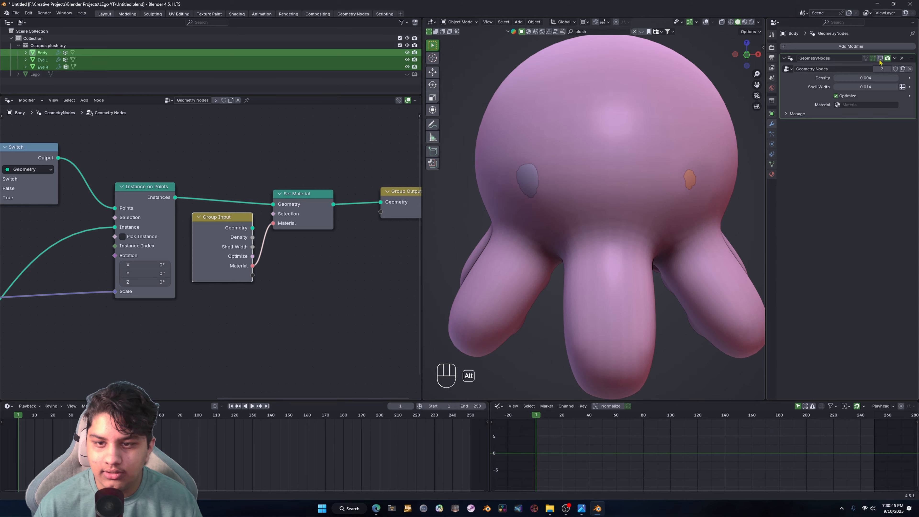
{"action": "scroll", "coordinate": [662, 210], "scroll_direction": "down", "scroll_amount": 1}
{"action": "middle_click_drag", "start_coordinate": [658, 213], "coordinate": [582, 238]}
{"action": "scroll", "coordinate": [702, 196], "scroll_direction": "down", "scroll_amount": 1}
{"action": "left_click", "coordinate": [879, 59]}
{"action": "left_click", "coordinate": [879, 59]}
{"action": "left_click", "coordinate": [880, 59]}
{"action": "scroll", "coordinate": [691, 179], "scroll_direction": "down", "scroll_amount": 2}
{"action": "middle_click_drag", "start_coordinate": [691, 179], "coordinate": [640, 241]}
{"action": "scroll", "coordinate": [644, 232], "scroll_direction": "up", "scroll_amount": 1}
Step: Switch the viewport to Material Preview shading, select the octopus body and show the overlays again
{"action": "left_click", "coordinate": [744, 22]}
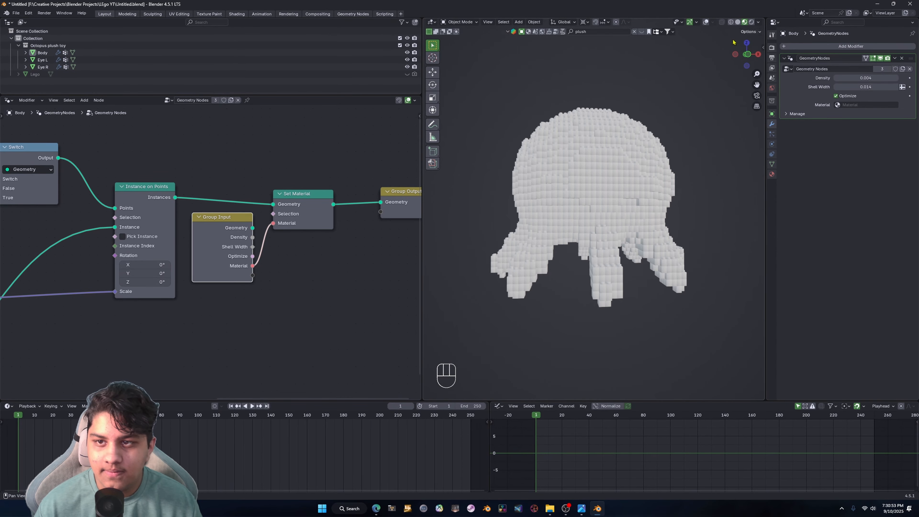
{"action": "mouse_move", "coordinate": [639, 202]}
{"action": "middle_mouse_down"}
{"action": "mouse_move", "coordinate": [648, 209]}
{"action": "mouse_move", "coordinate": [638, 212]}
{"action": "middle_mouse_up"}
{"action": "left_click", "coordinate": [638, 172]}
{"action": "left_click", "coordinate": [652, 182]}
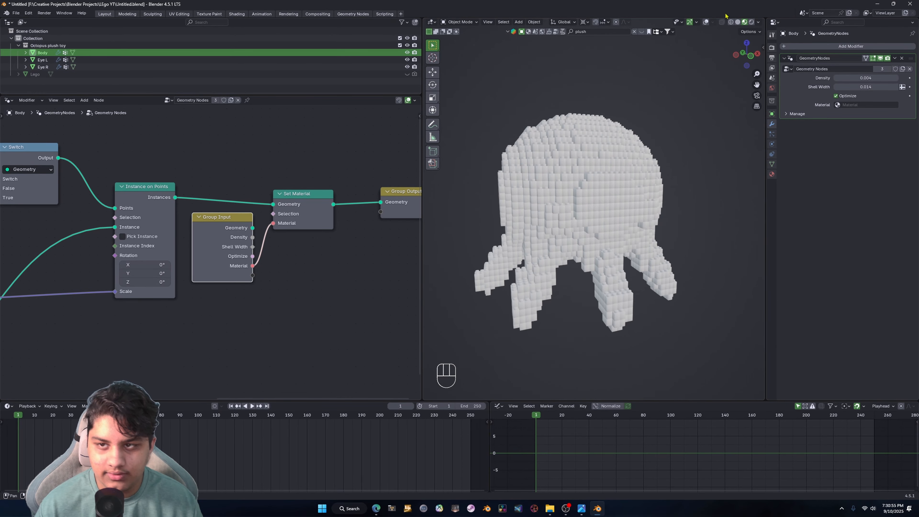
{"action": "left_click", "coordinate": [705, 22]}
{"action": "scroll", "coordinate": [632, 169], "scroll_direction": "up", "scroll_amount": 2}
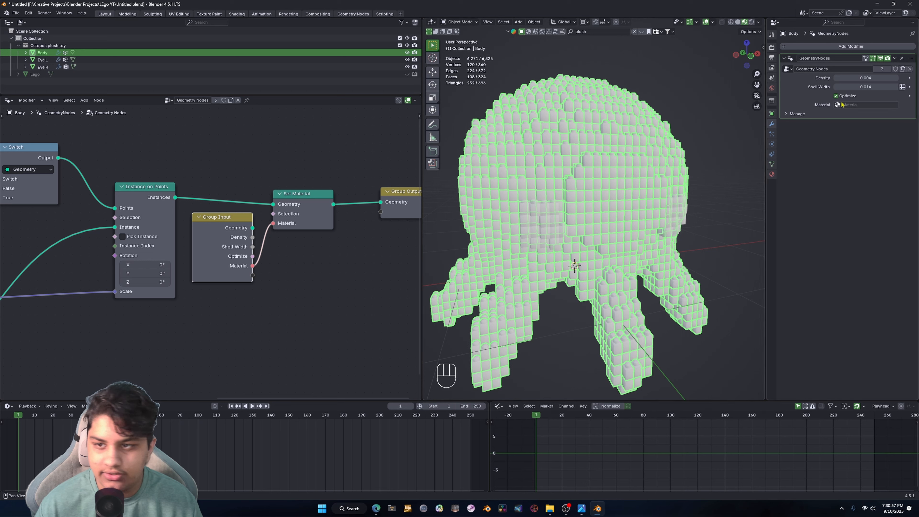
Step: Change the node editor to the Shader Editor and create a new material for the body
{"action": "left_click", "coordinate": [8, 100]}
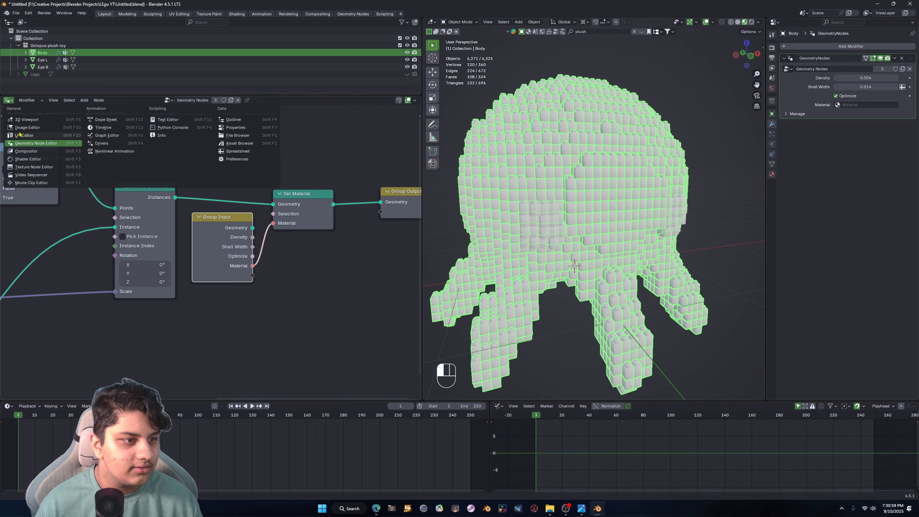
{"action": "left_click", "coordinate": [28, 159]}
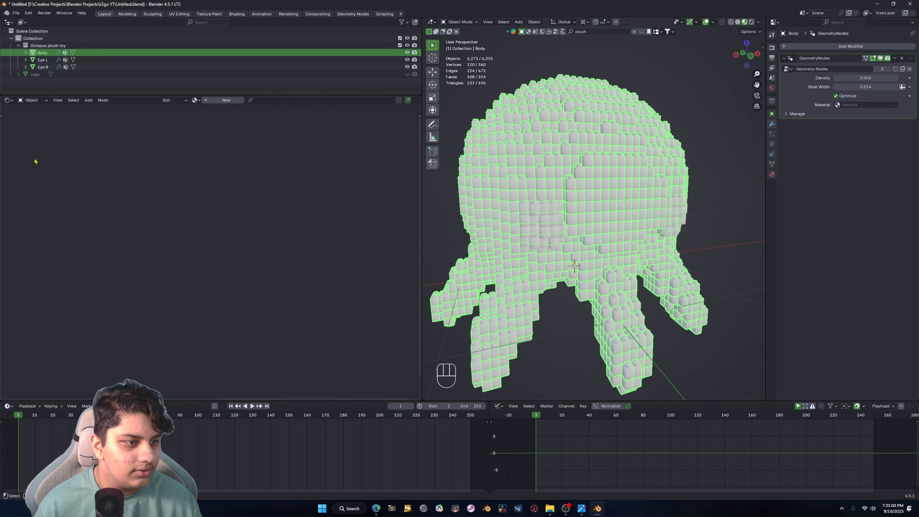
{"action": "left_click", "coordinate": [224, 100]}
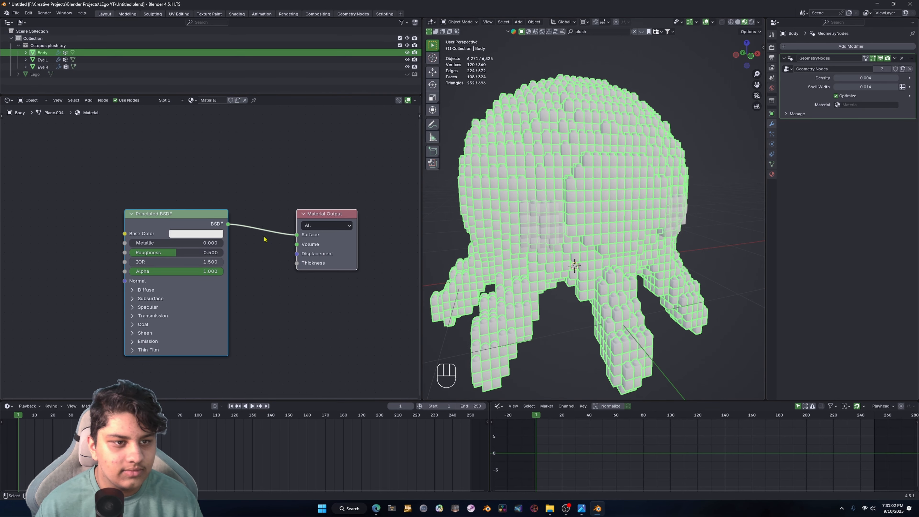
Step: Rename the new material as Body and assign it to the Material input of the body's Geometry Nodes modifier
{"action": "left_click", "coordinate": [212, 101]}
{"action": "type", "text": "Body"}
{"action": "key", "text": "Return"}
{"action": "middle_click_drag", "start_coordinate": [309, 209], "coordinate": [263, 203]}
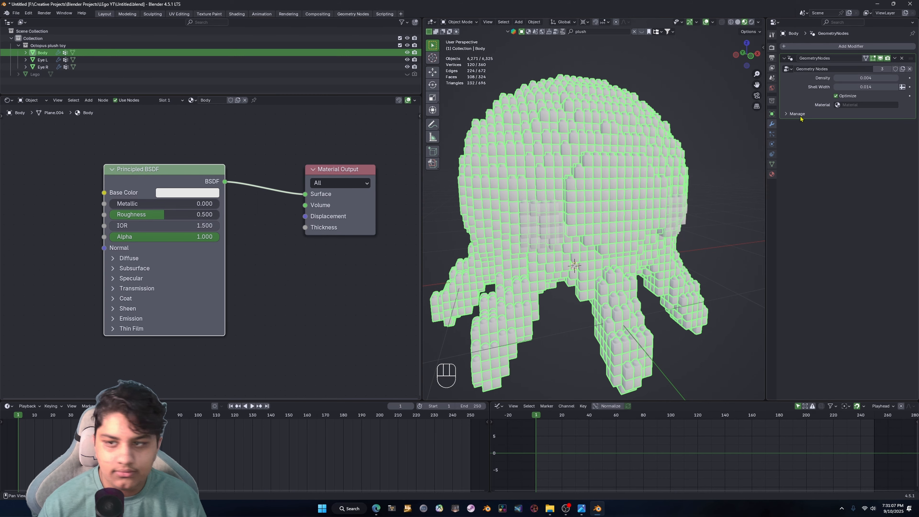
{"action": "left_click", "coordinate": [862, 107]}
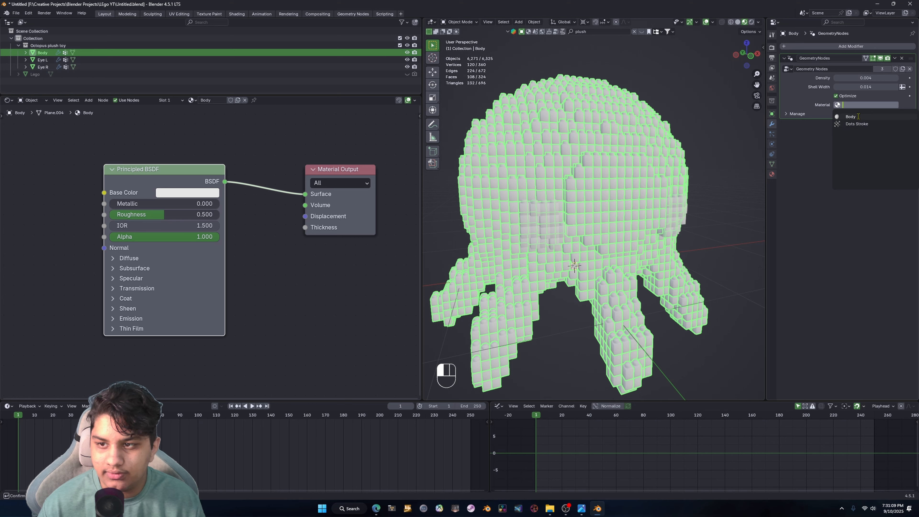
{"action": "left_click", "coordinate": [850, 116]}
Step: Set the Body material's base color to a light teal
{"action": "middle_click_drag", "start_coordinate": [522, 197], "coordinate": [547, 190], "text": "shift"}
{"action": "left_click", "coordinate": [456, 188]}
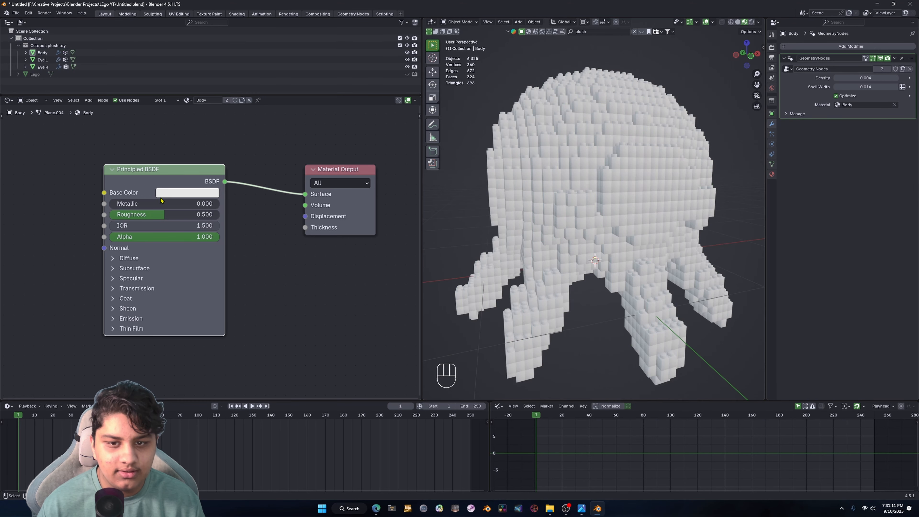
{"action": "left_click", "coordinate": [167, 192]}
{"action": "left_click_drag", "start_coordinate": [192, 80], "coordinate": [196, 53]}
Step: Create a material named Eyes on Eye R and assign it to the Geometry Nodes Material input of both eyes
{"action": "left_click", "coordinate": [573, 209]}
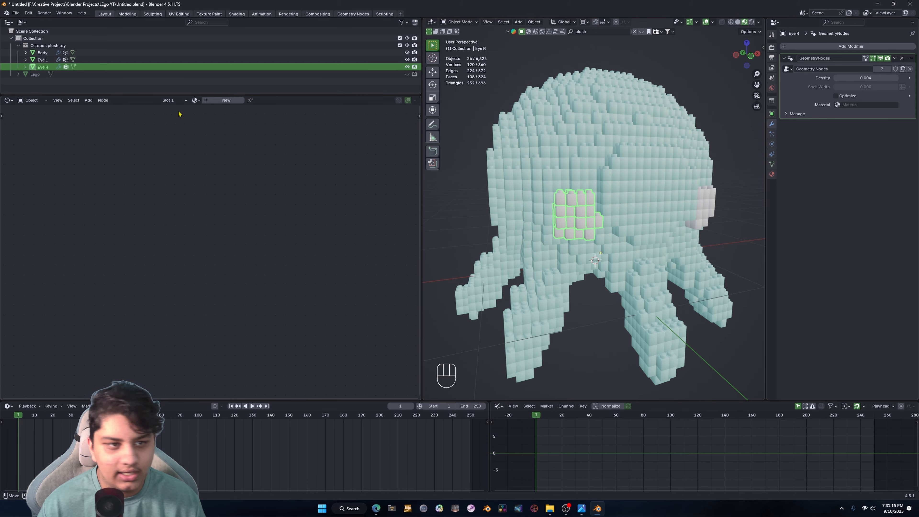
{"action": "left_click", "coordinate": [226, 100]}
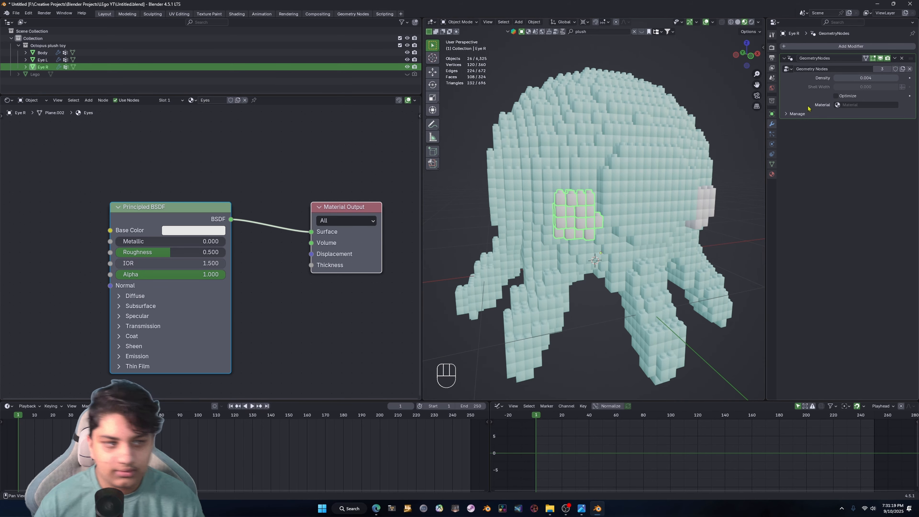
{"action": "left_click", "coordinate": [700, 198], "text": "shift"}
{"action": "left_click", "coordinate": [850, 107]}
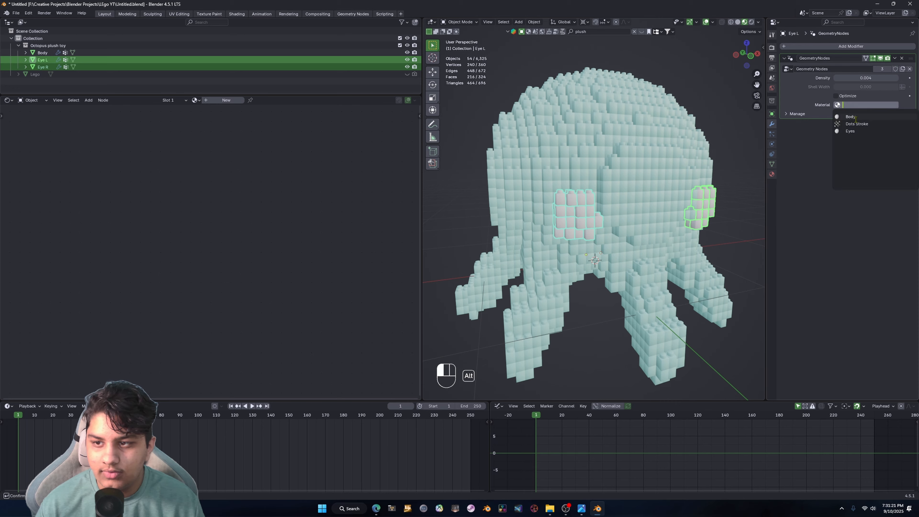
{"action": "left_click", "coordinate": [849, 131]}
Step: Make the Eyes material's base color black with roughness 0.2, and set the Body material's roughness to 0.2
{"action": "left_click", "coordinate": [568, 231]}
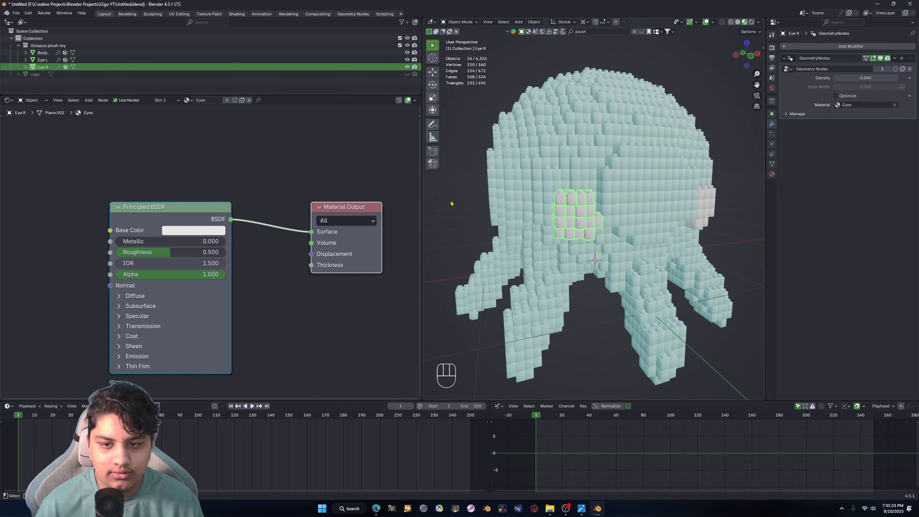
{"action": "left_click", "coordinate": [196, 230]}
{"action": "left_click_drag", "start_coordinate": [252, 96], "coordinate": [254, 146]}
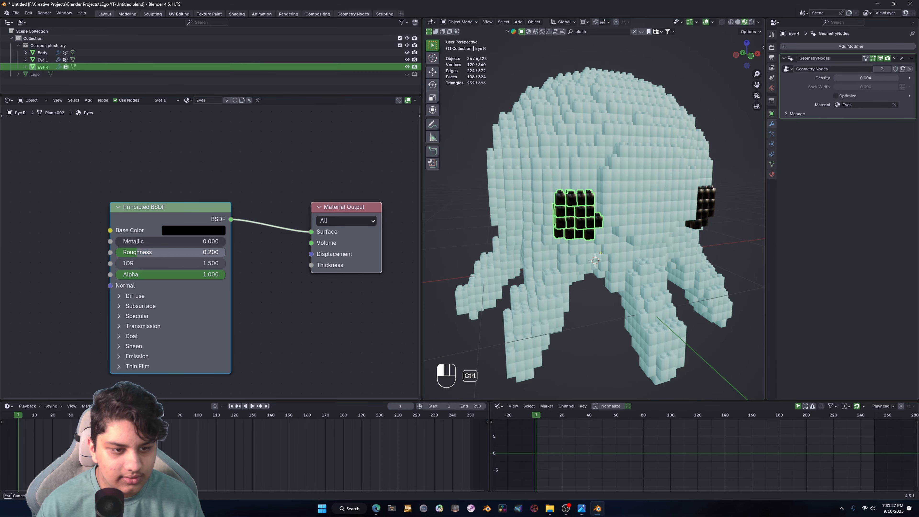
{"action": "left_click", "coordinate": [576, 135]}
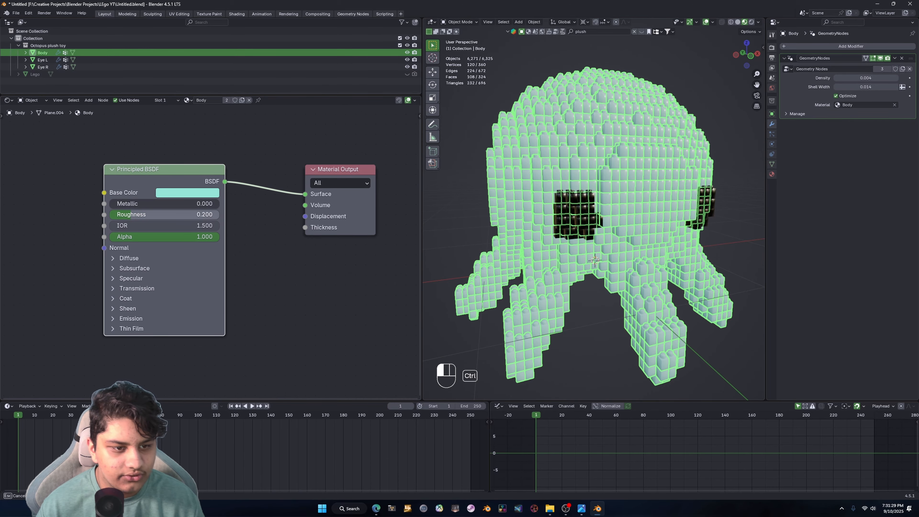
{"action": "left_click", "coordinate": [727, 148]}
Step: Unhide the source Lego brick, select it and apply Shade Flat with Keep Sharp Edges enabled
{"action": "scroll", "coordinate": [679, 168], "scroll_direction": "up", "scroll_amount": 2}
{"action": "mouse_move", "coordinate": [586, 172]}
{"action": "middle_mouse_down"}
{"action": "mouse_move", "coordinate": [644, 167]}
{"action": "mouse_move", "coordinate": [593, 174]}
{"action": "middle_mouse_up"}
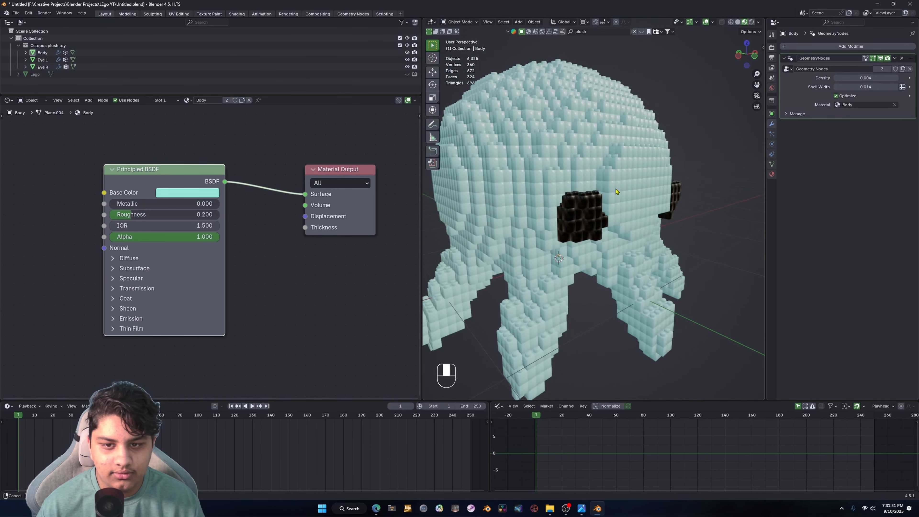
{"action": "scroll", "coordinate": [586, 219], "scroll_direction": "up", "scroll_amount": 4}
{"action": "middle_click_drag", "start_coordinate": [584, 219], "coordinate": [611, 232], "text": "shift"}
{"action": "middle_click_drag", "start_coordinate": [611, 231], "coordinate": [606, 212]}
{"action": "scroll", "coordinate": [606, 211], "scroll_direction": "down", "scroll_amount": 5}
{"action": "left_click", "coordinate": [402, 74]}
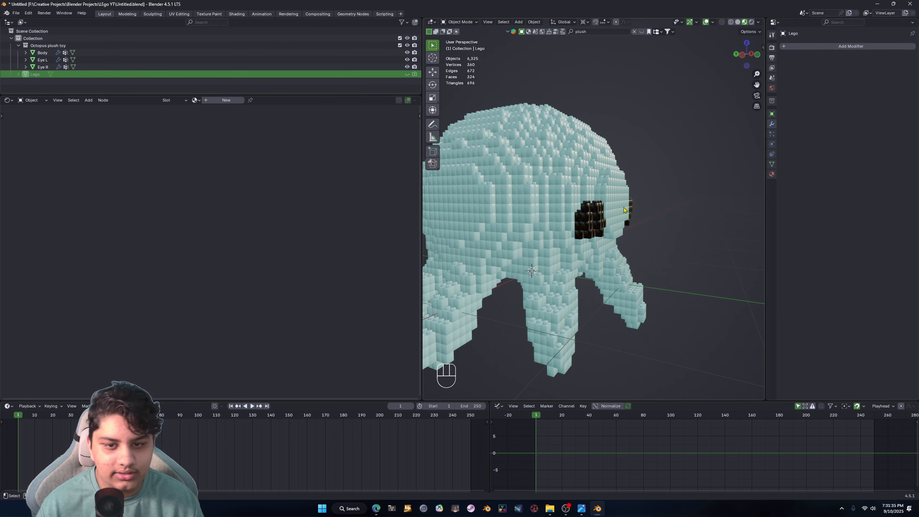
{"action": "key", "text": "Tab"}
{"action": "key", "text": "Tab"}
{"action": "right_click", "coordinate": [589, 261]}
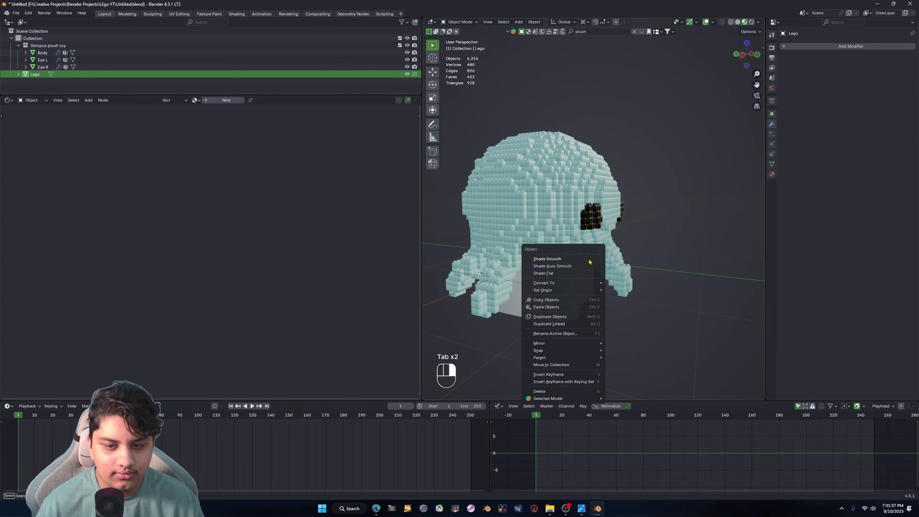
{"action": "scroll", "coordinate": [644, 372], "scroll_direction": "up", "scroll_amount": 4}
{"action": "mouse_move", "coordinate": [651, 378]}
{"action": "middle_mouse_down"}
{"action": "mouse_move", "coordinate": [611, 352]}
{"action": "mouse_move", "coordinate": [602, 310]}
{"action": "middle_mouse_up"}
{"action": "scroll", "coordinate": [608, 341], "scroll_direction": "down", "scroll_amount": 5}
{"action": "right_click", "coordinate": [602, 309]}
{"action": "left_click", "coordinate": [601, 309]}
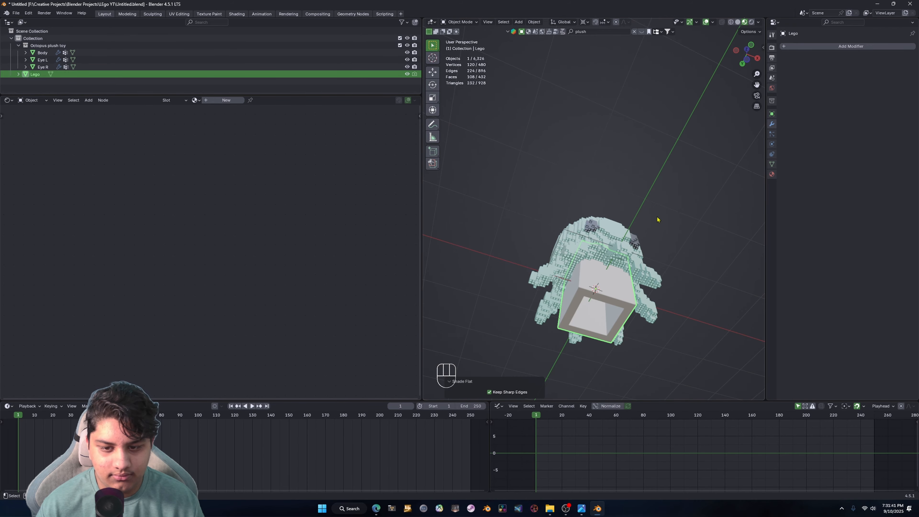
Step: Try to apply Shade Auto Smooth at 30° to the source Lego brick, and hide the brick
{"action": "left_click", "coordinate": [656, 216]}
{"action": "middle_click_drag", "start_coordinate": [656, 228], "coordinate": [652, 281]}
{"action": "scroll", "coordinate": [607, 213], "scroll_direction": "up", "scroll_amount": 4}
{"action": "middle_click_drag", "start_coordinate": [606, 214], "coordinate": [630, 290], "text": "shift"}
{"action": "scroll", "coordinate": [613, 285], "scroll_direction": "up", "scroll_amount": 5}
{"action": "scroll", "coordinate": [630, 289], "scroll_direction": "down", "scroll_amount": 6}
{"action": "right_click", "coordinate": [588, 276]}
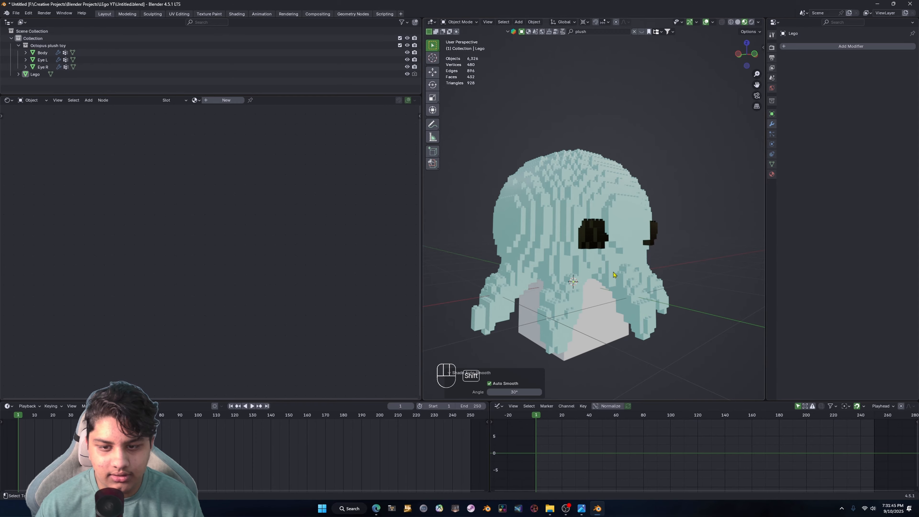
{"action": "scroll", "coordinate": [612, 275], "scroll_direction": "up", "scroll_amount": 4}
{"action": "left_click", "coordinate": [608, 274]}
{"action": "key", "text": "h"}
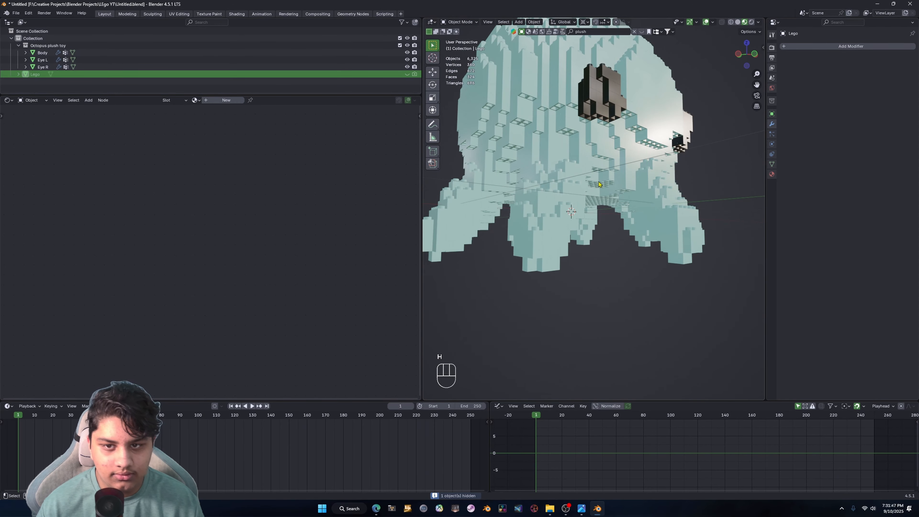
Step: Check the studs up close, unhide the source Lego brick and apply Shade Auto Smooth at 30° to it
{"action": "scroll", "coordinate": [607, 264], "scroll_direction": "up", "scroll_amount": 10}
{"action": "scroll", "coordinate": [609, 255], "scroll_direction": "up", "scroll_amount": 3}
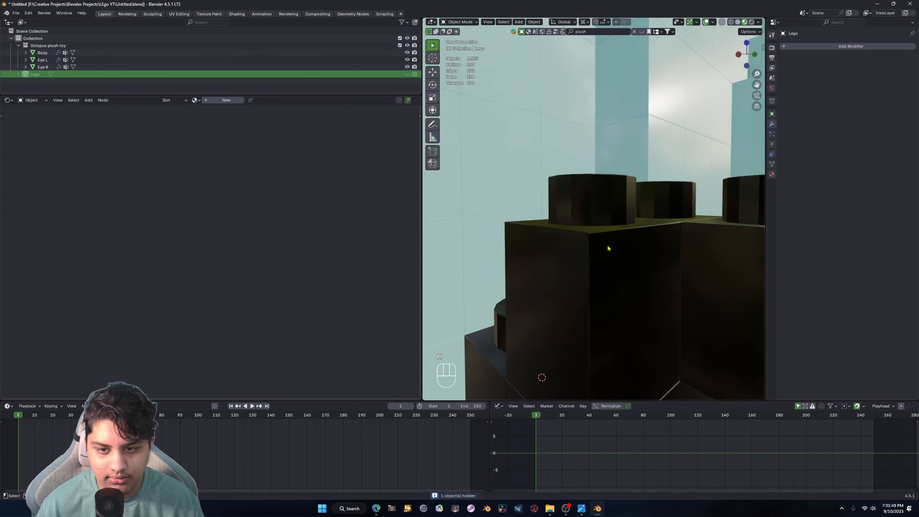
{"action": "middle_click_drag", "start_coordinate": [607, 249], "coordinate": [661, 248]}
{"action": "middle_click_drag", "start_coordinate": [514, 187], "coordinate": [600, 181]}
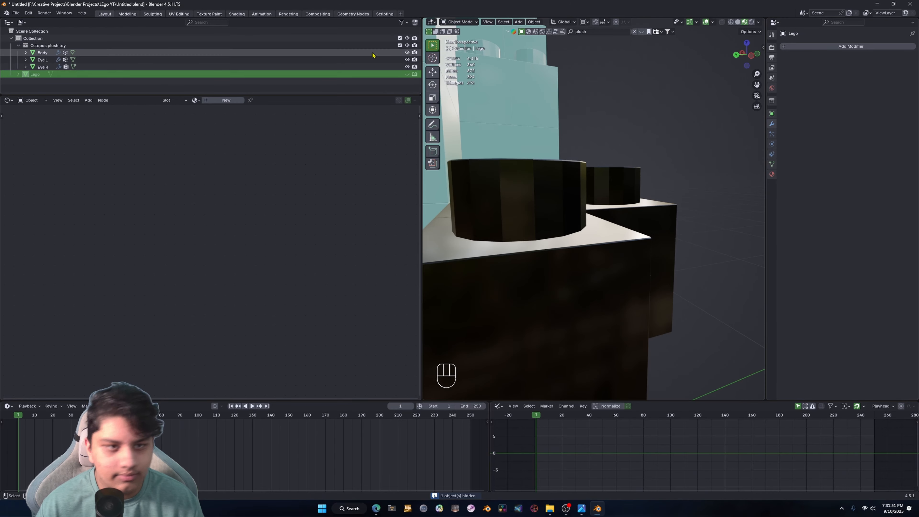
{"action": "left_click", "coordinate": [407, 74]}
{"action": "middle_click_drag", "start_coordinate": [656, 263], "coordinate": [593, 247]}
{"action": "scroll", "coordinate": [592, 246], "scroll_direction": "down", "scroll_amount": 12}
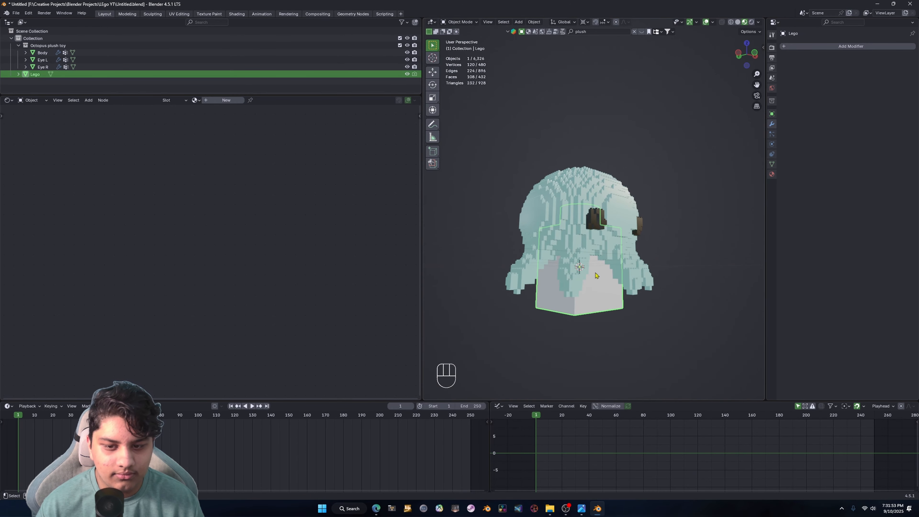
{"action": "left_click", "coordinate": [559, 272]}
{"action": "scroll", "coordinate": [584, 275], "scroll_direction": "up", "scroll_amount": 15}
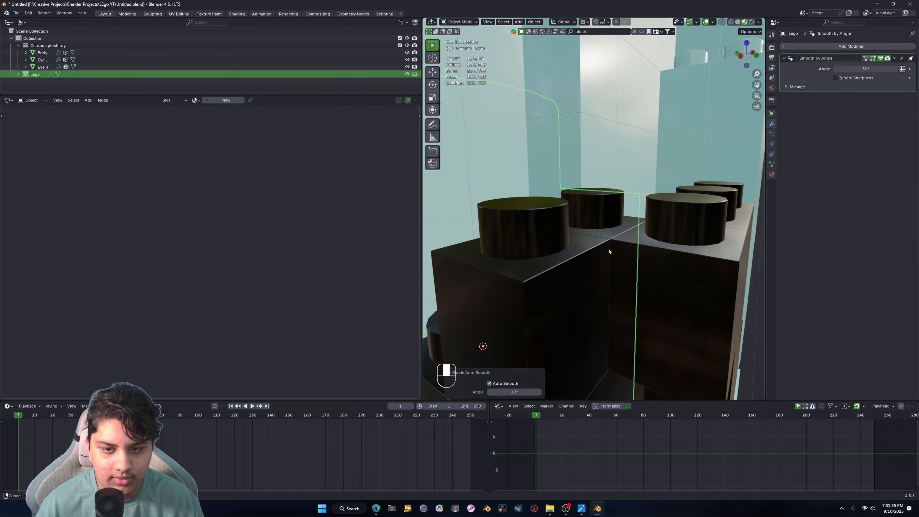
Step: Hide the source Lego brick and inspect the smoothed studs and the brick undersides on the octopus
{"action": "left_click", "coordinate": [407, 74]}
{"action": "middle_click_drag", "start_coordinate": [673, 231], "coordinate": [631, 234]}
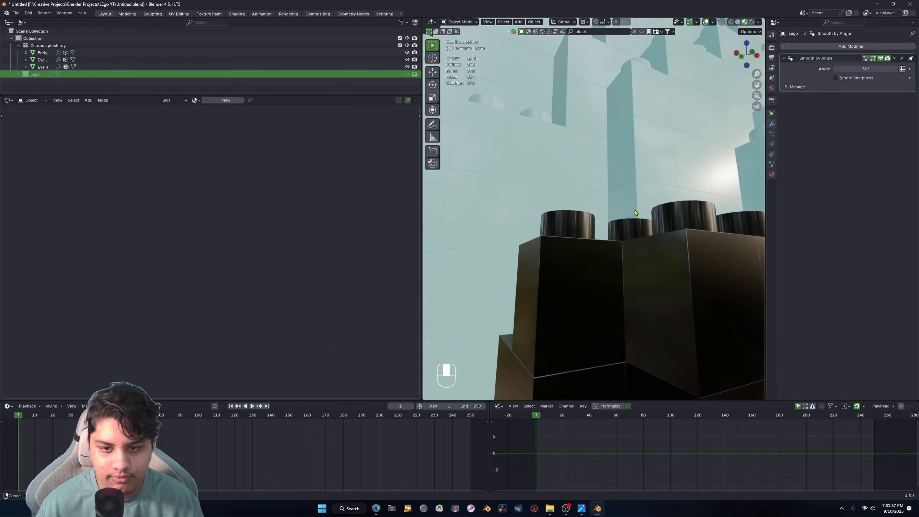
{"action": "scroll", "coordinate": [632, 234], "scroll_direction": "down", "scroll_amount": 12}
{"action": "middle_click_drag", "start_coordinate": [631, 276], "coordinate": [597, 210], "text": "shift"}
{"action": "middle_click_drag", "start_coordinate": [596, 209], "coordinate": [553, 204], "text": "shift"}
{"action": "scroll", "coordinate": [613, 234], "scroll_direction": "up", "scroll_amount": 3}
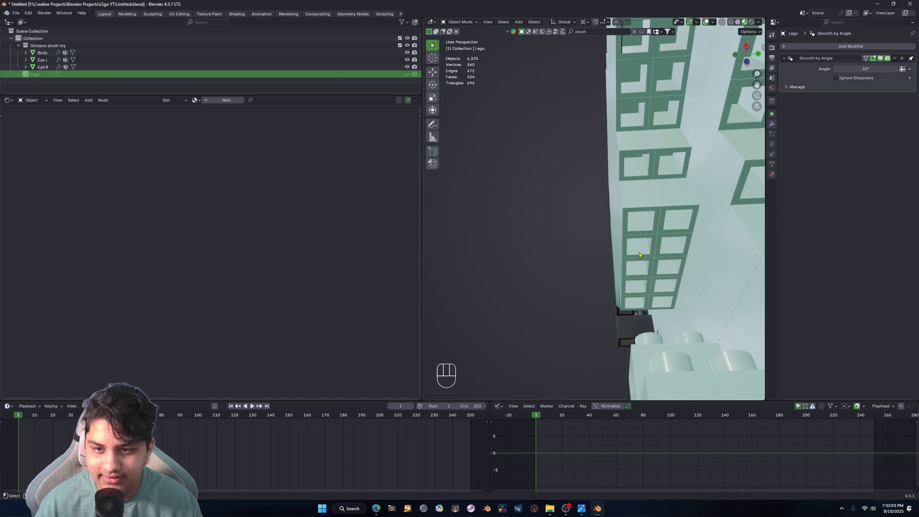
Step: Select the octopus Body and show its node tree in the Geometry Node Editor
{"action": "middle_click_drag", "start_coordinate": [639, 255], "coordinate": [730, 279]}
{"action": "scroll", "coordinate": [593, 200], "scroll_direction": "down", "scroll_amount": 6}
{"action": "left_click", "coordinate": [592, 199]}
{"action": "middle_click_drag", "start_coordinate": [593, 199], "coordinate": [651, 320]}
{"action": "scroll", "coordinate": [639, 289], "scroll_direction": "up", "scroll_amount": 1}
{"action": "left_click", "coordinate": [721, 138]}
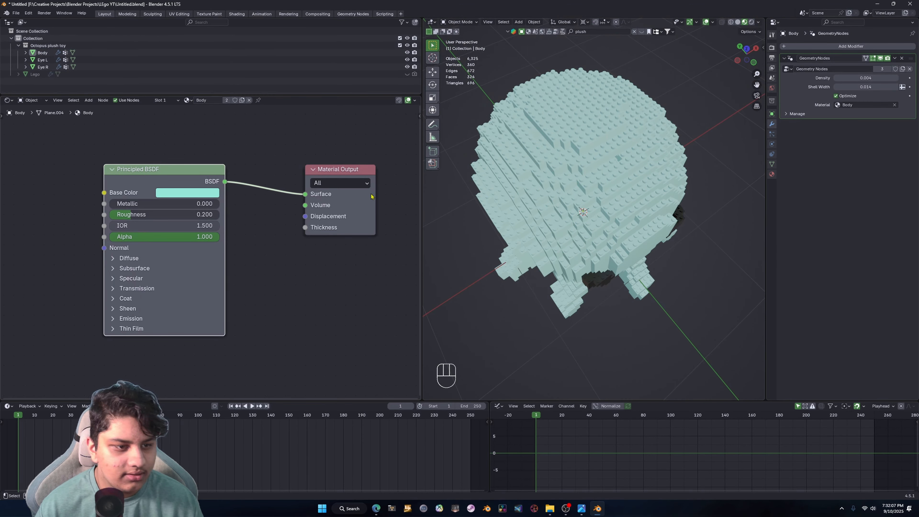
{"action": "left_click", "coordinate": [561, 163]}
{"action": "left_click", "coordinate": [8, 100]}
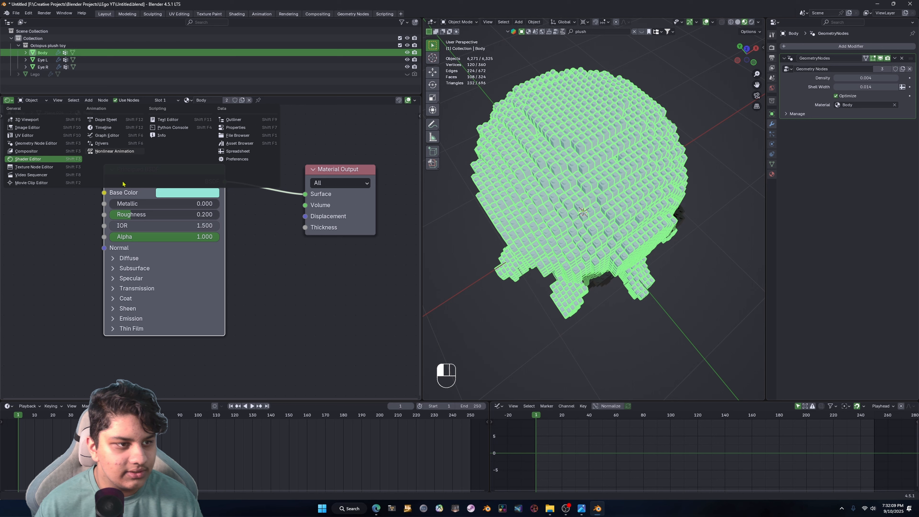
{"action": "left_click", "coordinate": [40, 143]}
Step: Raise the Mesh to Volume node's voxel amount to 135.5 and inspect the bricks around the eyes
{"action": "scroll", "coordinate": [216, 230], "scroll_direction": "down", "scroll_amount": 2}
{"action": "scroll", "coordinate": [216, 230], "scroll_direction": "up", "scroll_amount": 4}
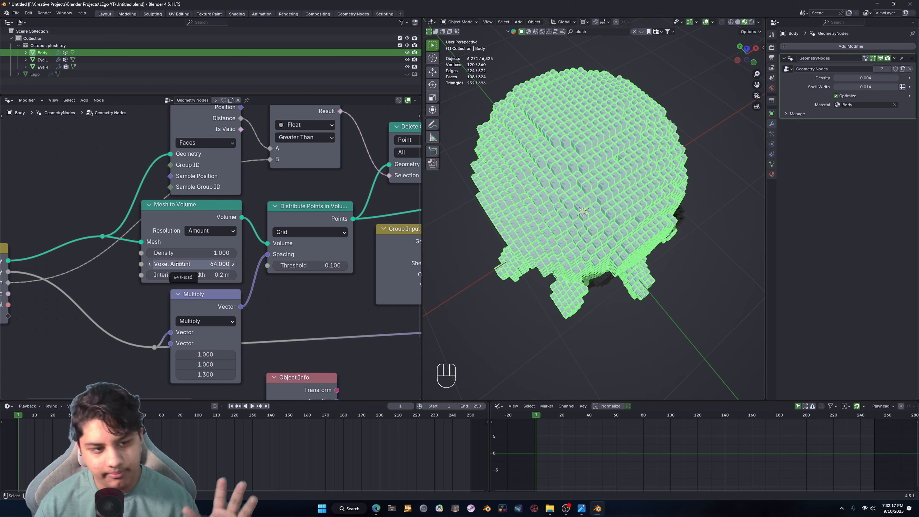
{"action": "scroll", "coordinate": [221, 253], "scroll_direction": "up", "scroll_amount": 1}
{"action": "left_click_drag", "start_coordinate": [220, 267], "coordinate": [374, 267]}
{"action": "middle_click_drag", "start_coordinate": [604, 217], "coordinate": [611, 181]}
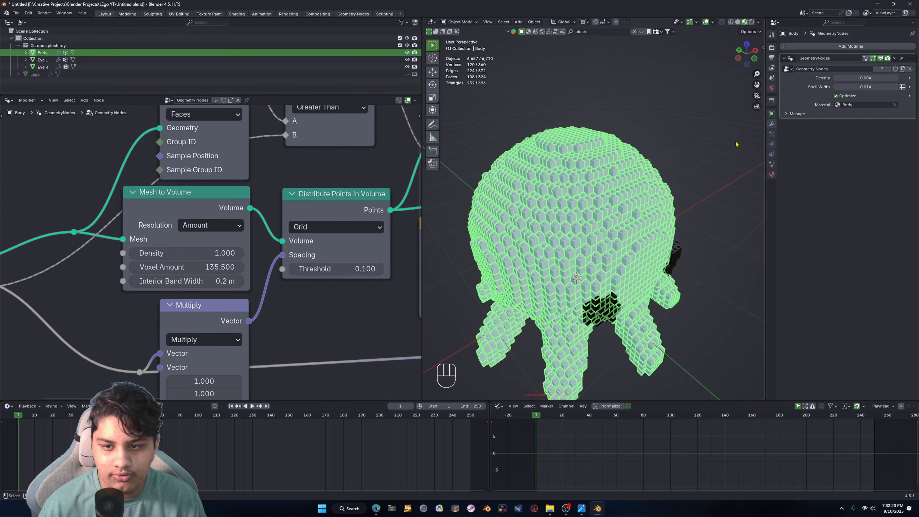
{"action": "left_click", "coordinate": [736, 144]}
{"action": "middle_click_drag", "start_coordinate": [669, 231], "coordinate": [636, 164], "text": "shift"}
{"action": "scroll", "coordinate": [593, 196], "scroll_direction": "up", "scroll_amount": 4}
{"action": "mouse_move", "coordinate": [587, 195]}
{"action": "middle_mouse_down"}
{"action": "mouse_move", "coordinate": [590, 153]}
{"action": "mouse_move", "coordinate": [575, 201]}
{"action": "middle_mouse_up"}
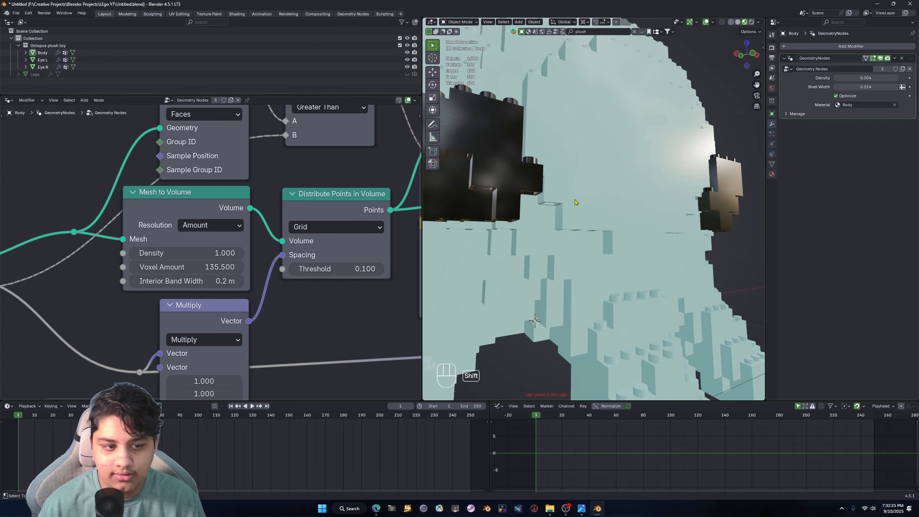
Step: Set the Mesh to Volume node's voxel amount to 150 and check the whole octopus
{"action": "left_click", "coordinate": [220, 268]}
{"action": "type", "text": "150"}
{"action": "key", "text": "Return"}
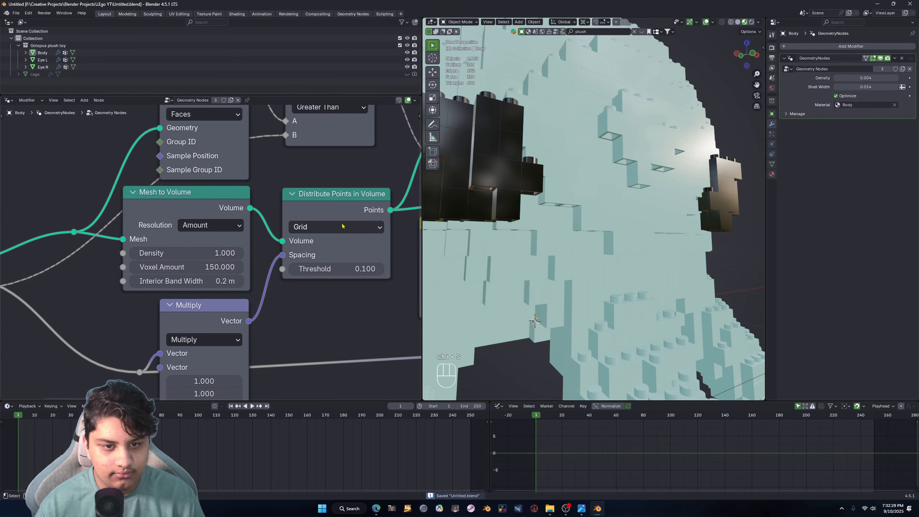
{"action": "scroll", "coordinate": [611, 207], "scroll_direction": "down", "scroll_amount": 6}
{"action": "middle_click_drag", "start_coordinate": [611, 203], "coordinate": [611, 230], "text": "shift"}
{"action": "mouse_move", "coordinate": [611, 230]}
{"action": "middle_mouse_down"}
{"action": "mouse_move", "coordinate": [576, 231]}
{"action": "mouse_move", "coordinate": [573, 285]}
{"action": "mouse_move", "coordinate": [611, 224]}
{"action": "middle_mouse_up"}
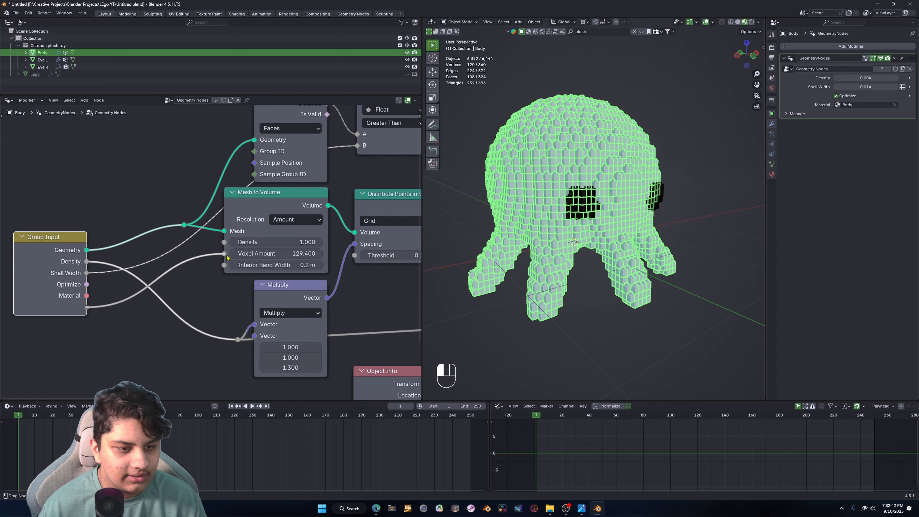
Step: Expose Voxel Amount as a modifier input by linking the Mesh to Volume socket to a new Group Input socket
{"action": "left_click_drag", "start_coordinate": [226, 257], "coordinate": [224, 254]}
{"action": "scroll", "coordinate": [222, 253], "scroll_direction": "up", "scroll_amount": 2}
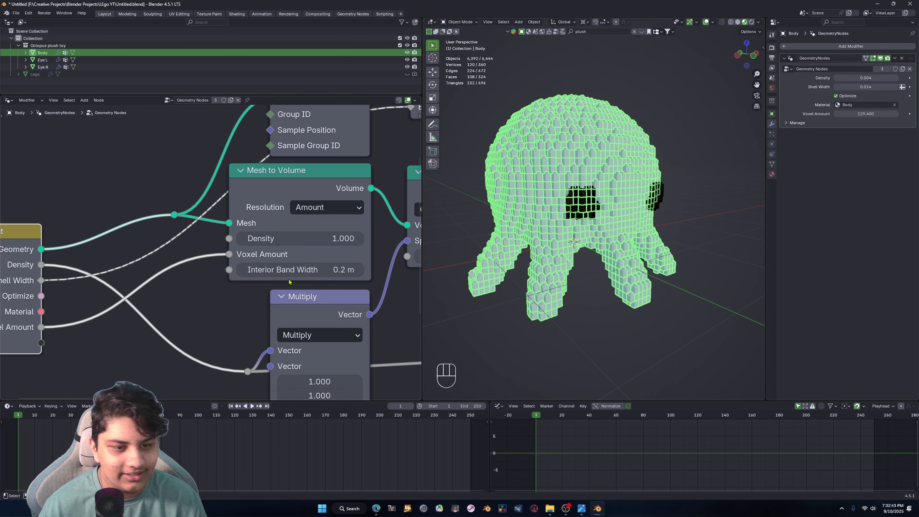
{"action": "left_click", "coordinate": [656, 158]}
{"action": "key", "text": "Tab"}
{"action": "key", "text": "Tab"}
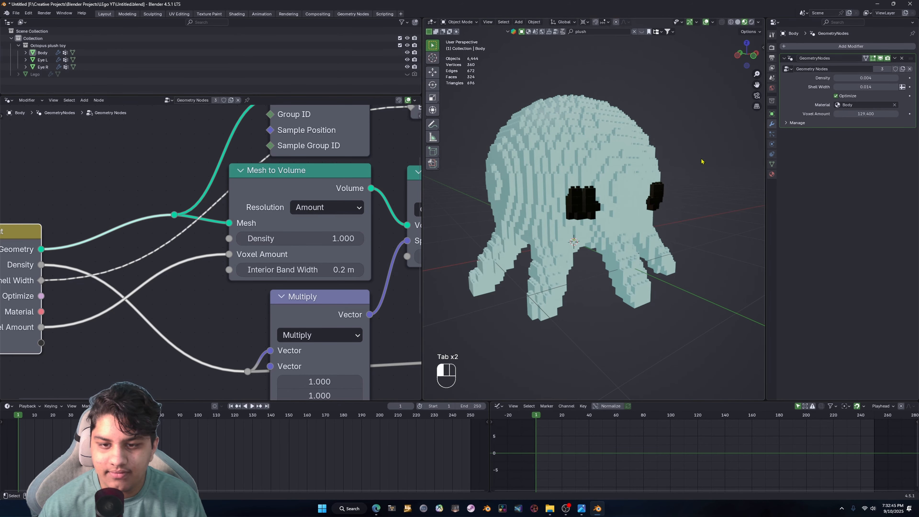
Step: Try a different Voxel Amount on the Eye R modifier and inspect the eye's bricks up close
{"action": "left_click", "coordinate": [591, 210]}
{"action": "scroll", "coordinate": [592, 209], "scroll_direction": "up", "scroll_amount": 5}
{"action": "middle_click_drag", "start_coordinate": [593, 210], "coordinate": [597, 189]}
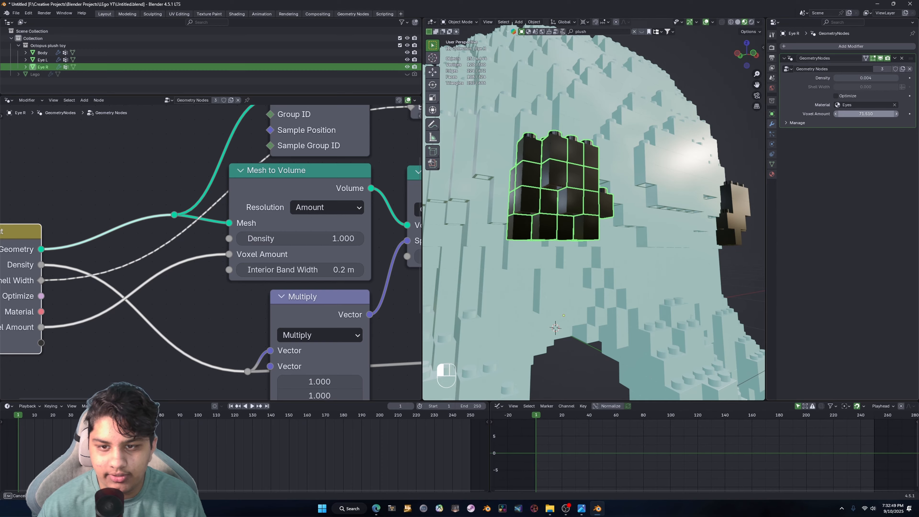
{"action": "mouse_move", "coordinate": [865, 114]}
{"action": "left_mouse_down"}
{"action": "mouse_move", "coordinate": [836, 113]}
{"action": "mouse_move", "coordinate": [872, 113]}
{"action": "left_mouse_up"}
{"action": "middle_click_drag", "start_coordinate": [633, 195], "coordinate": [714, 244]}
{"action": "scroll", "coordinate": [600, 233], "scroll_direction": "up", "scroll_amount": 5}
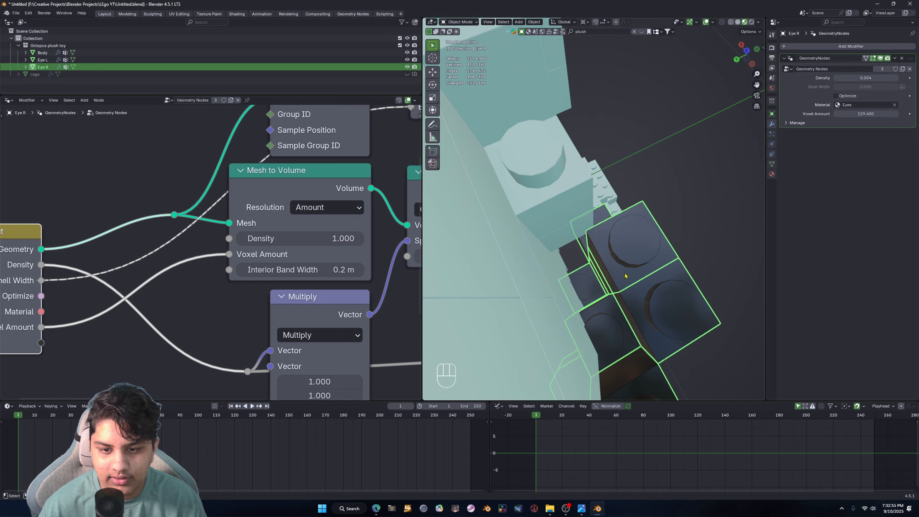
{"action": "left_click", "coordinate": [756, 50]}
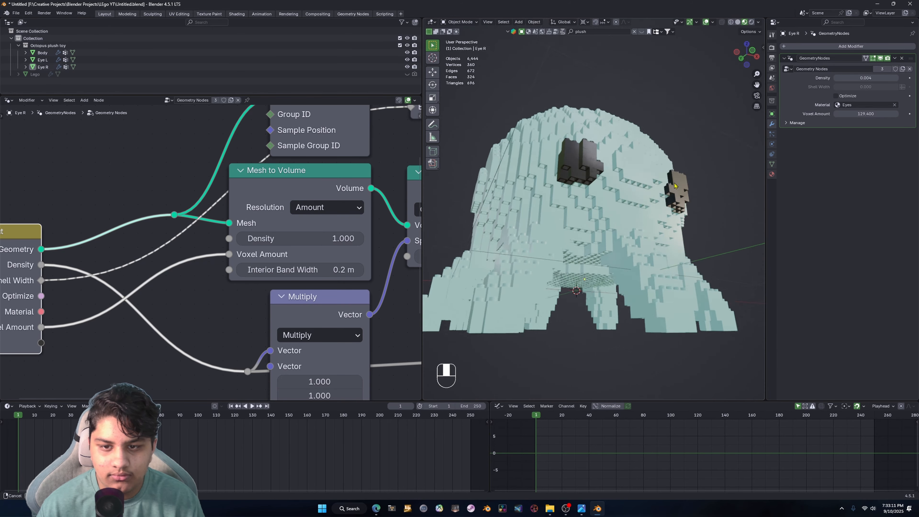
Step: Make the octopus Body active and show its material in the Shader Editor
{"action": "middle_click_drag", "start_coordinate": [662, 203], "coordinate": [675, 207]}
{"action": "left_click", "coordinate": [634, 185]}
{"action": "left_click", "coordinate": [739, 174]}
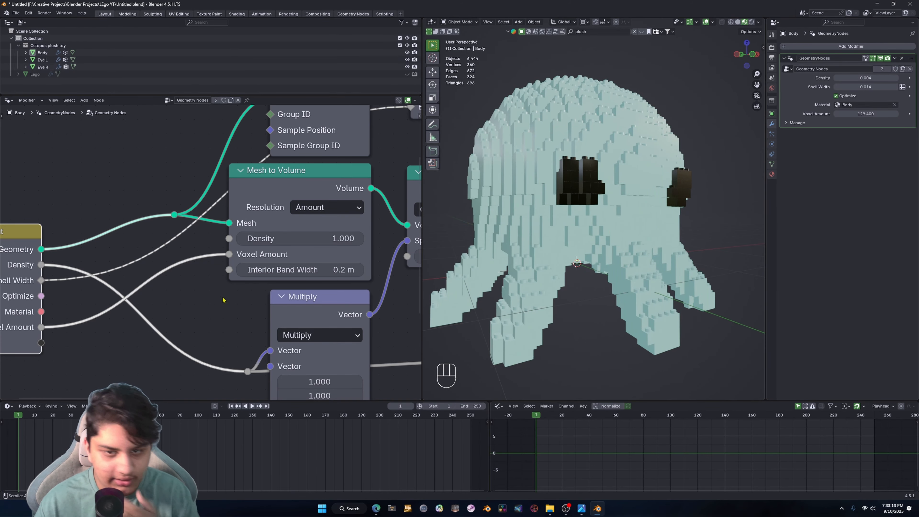
{"action": "scroll", "coordinate": [197, 260], "scroll_direction": "down", "scroll_amount": 4}
{"action": "left_click", "coordinate": [7, 100]}
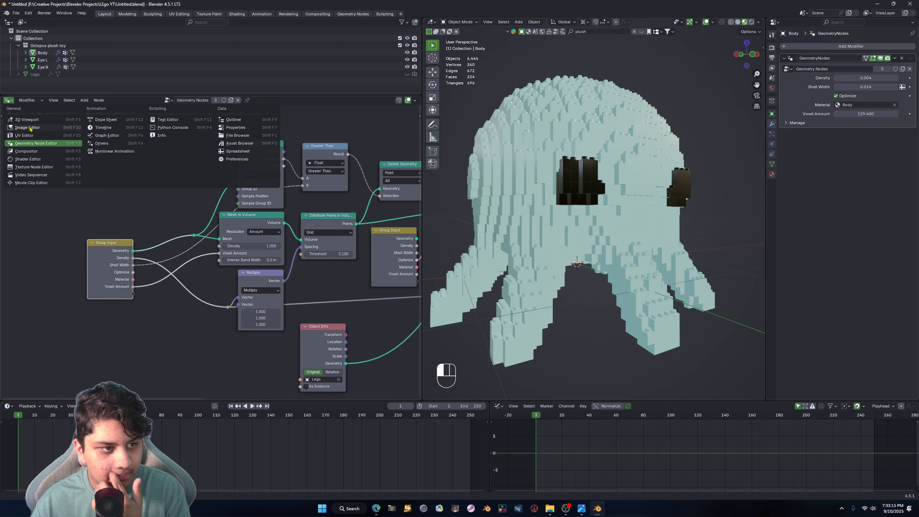
{"action": "left_click", "coordinate": [37, 159]}
Step: Move the Principled BSDF node farther from Material Output to make room for more nodes
{"action": "scroll", "coordinate": [214, 250], "scroll_direction": "up", "scroll_amount": 2}
{"action": "left_click_drag", "start_coordinate": [185, 193], "coordinate": [117, 197]}
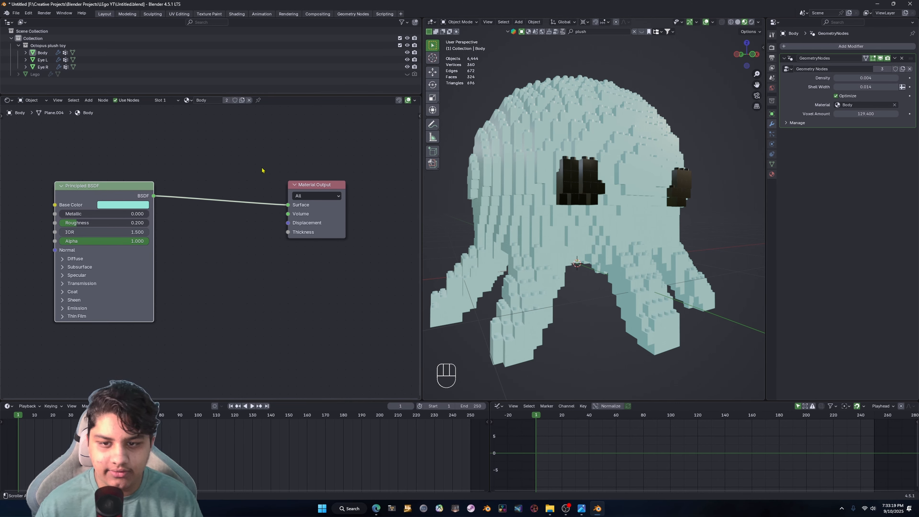
{"action": "scroll", "coordinate": [263, 171], "scroll_direction": "down", "scroll_amount": 4}
{"action": "middle_click_drag", "start_coordinate": [155, 181], "coordinate": [249, 182], "text": "shift"}
{"action": "left_click_drag", "start_coordinate": [224, 206], "coordinate": [171, 207]}
{"action": "key", "text": "g"}
{"action": "left_click", "coordinate": [41, 213]}
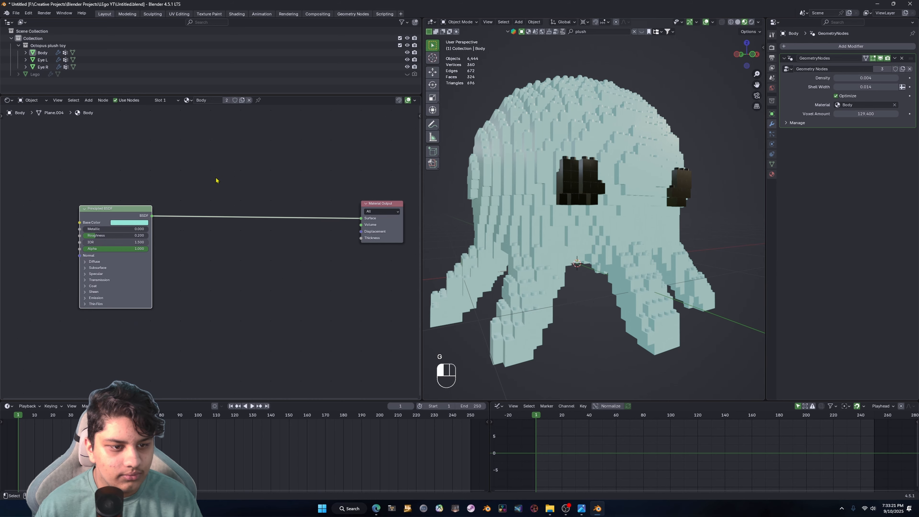
Step: Insert a Mix Shader between Principled BSDF and Material Output, with a new Fresnel node driving its factor
{"action": "key", "text": "shift+a"}
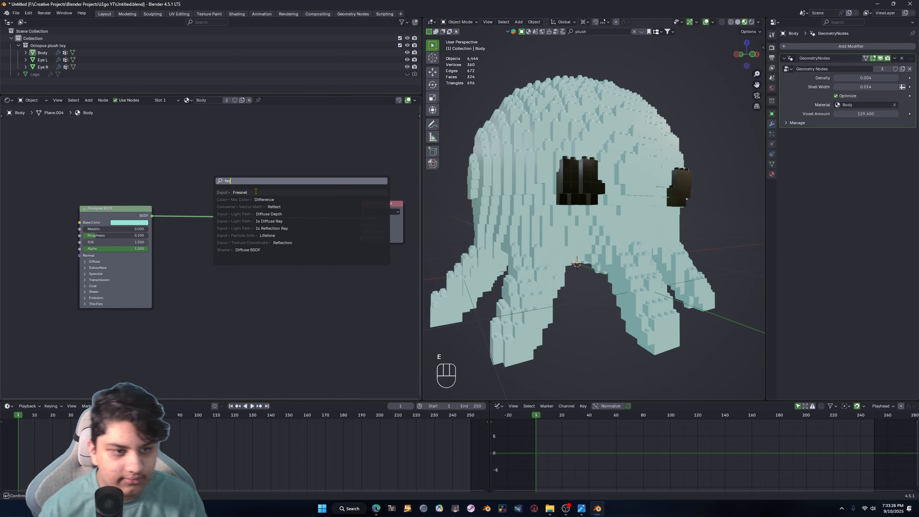
{"action": "key", "text": "Return"}
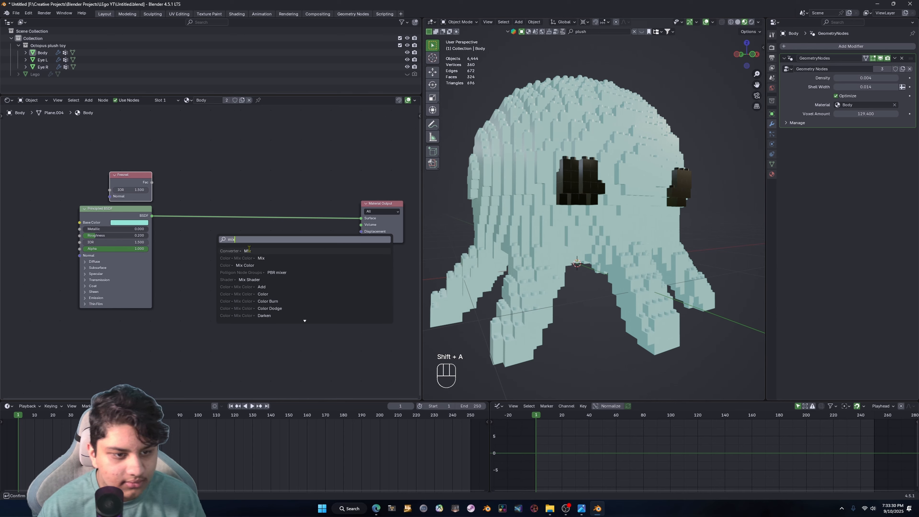
{"action": "type", "text": "mix"}
{"action": "left_click", "coordinate": [273, 278]}
{"action": "left_click", "coordinate": [235, 208]}
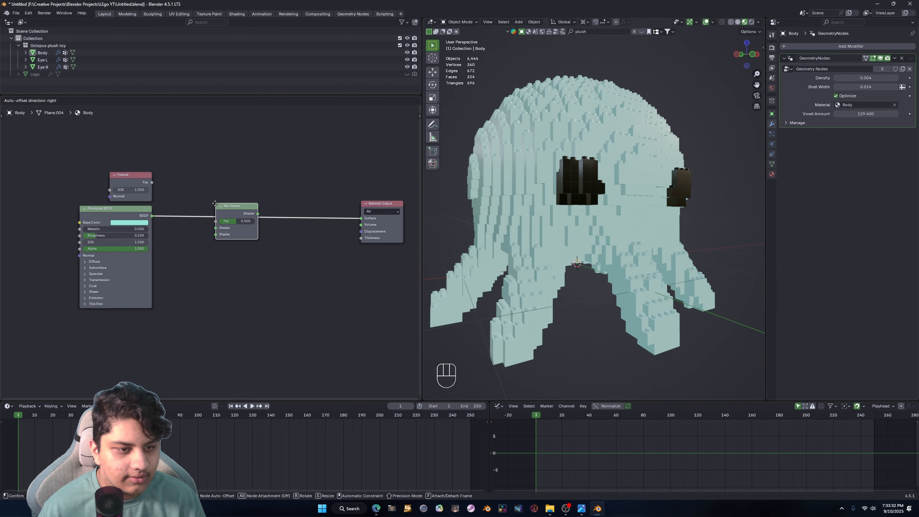
{"action": "scroll", "coordinate": [133, 161], "scroll_direction": "up", "scroll_amount": 2}
{"action": "scroll", "coordinate": [215, 212], "scroll_direction": "down", "scroll_amount": 2}
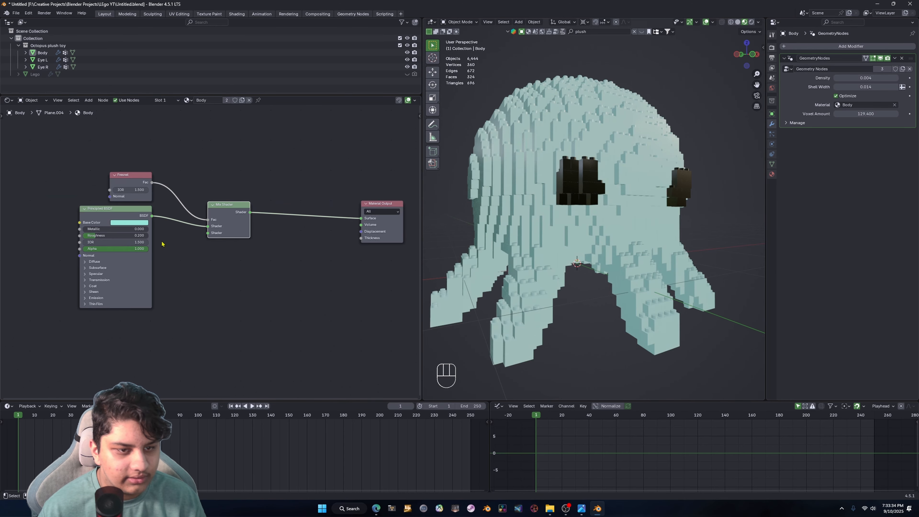
{"action": "middle_click_drag", "start_coordinate": [161, 191], "coordinate": [243, 206]}
Step: Insert a Color Ramp between the Fresnel node and the Mix Shader factor, and preview its output on the model
{"action": "key", "text": "shift+a"}
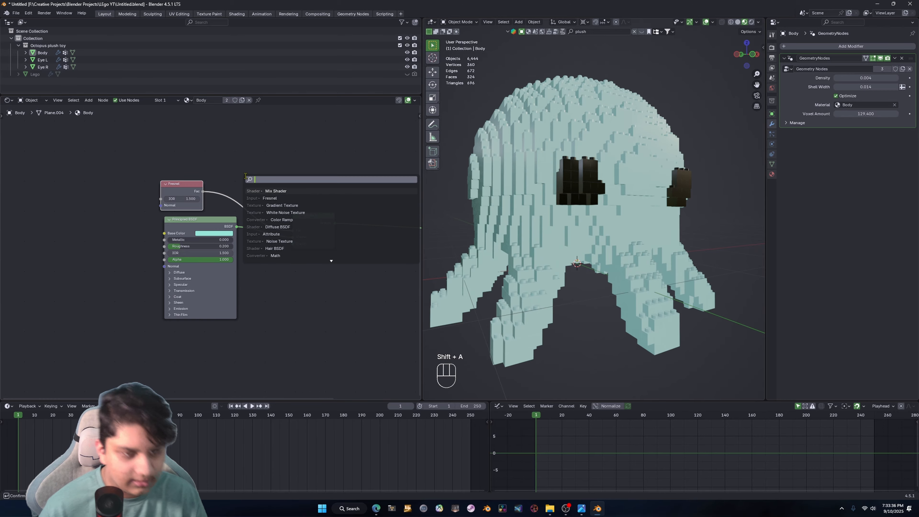
{"action": "left_click", "coordinate": [277, 190]}
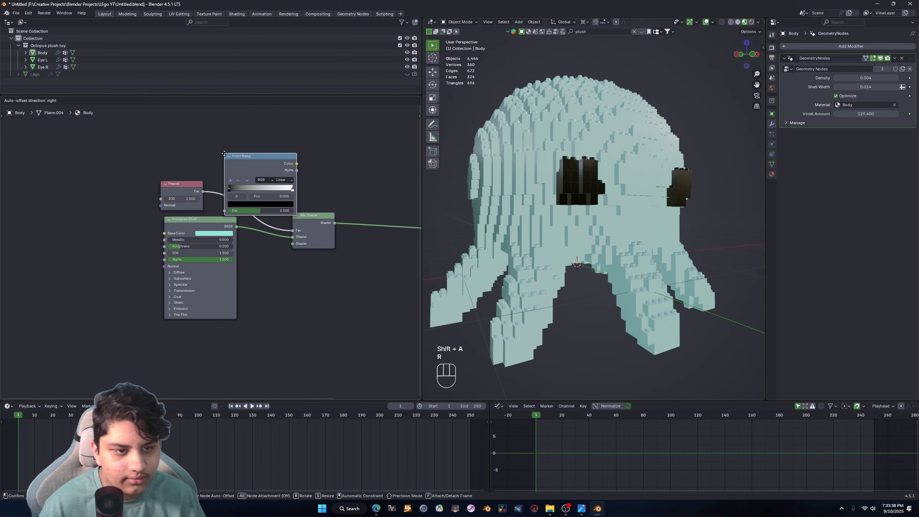
{"action": "left_click", "coordinate": [262, 184]}
{"action": "scroll", "coordinate": [277, 181], "scroll_direction": "up", "scroll_amount": 3}
{"action": "middle_click_drag", "start_coordinate": [291, 179], "coordinate": [211, 189]}
{"action": "left_click", "coordinate": [208, 159], "text": "ctrl+shift"}
{"action": "middle_click_drag", "start_coordinate": [297, 168], "coordinate": [314, 206]}
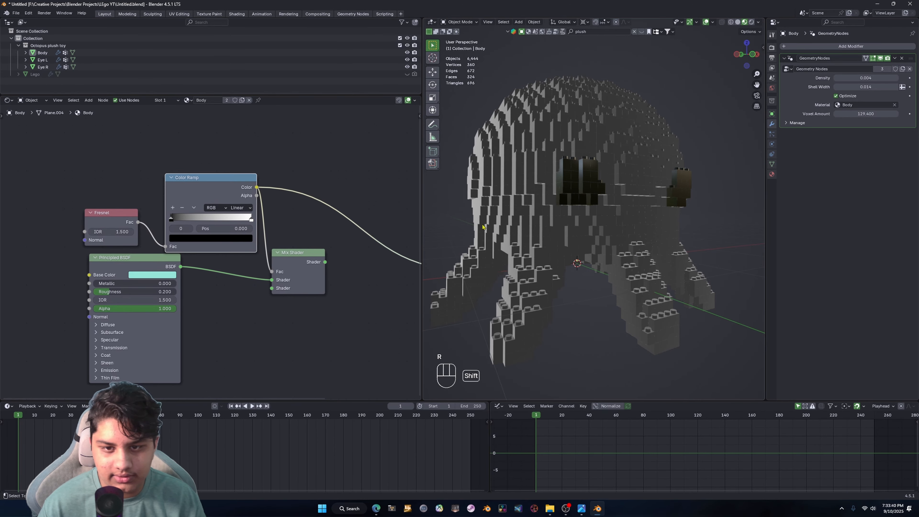
Step: Shift the Color Ramp's black stop to position 0.155 and check the edge falloff on the octopus
{"action": "scroll", "coordinate": [199, 178], "scroll_direction": "up", "scroll_amount": 3}
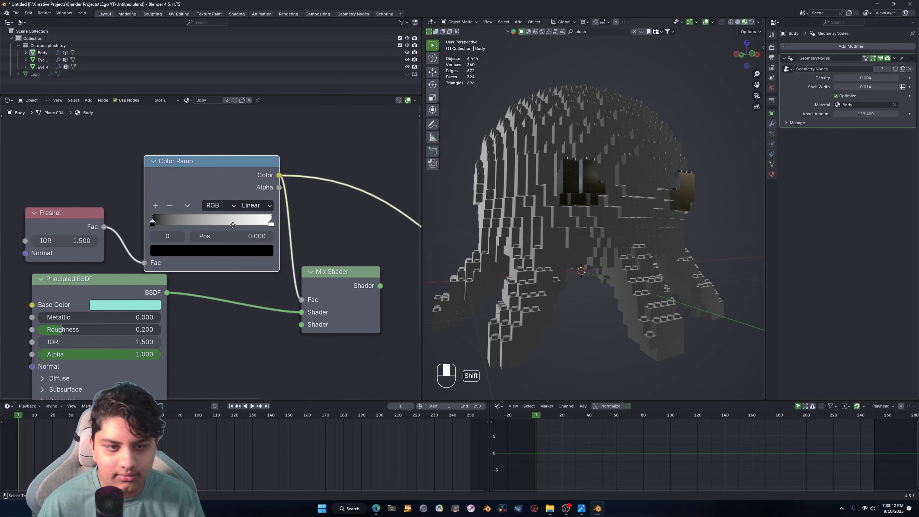
{"action": "left_click_drag", "start_coordinate": [151, 258], "coordinate": [172, 255]}
{"action": "middle_click_drag", "start_coordinate": [560, 183], "coordinate": [511, 189]}
{"action": "scroll", "coordinate": [602, 187], "scroll_direction": "down", "scroll_amount": 3}
{"action": "middle_click_drag", "start_coordinate": [602, 186], "coordinate": [598, 169]}
{"action": "scroll", "coordinate": [222, 269], "scroll_direction": "down", "scroll_amount": 7}
{"action": "middle_click_drag", "start_coordinate": [322, 268], "coordinate": [250, 164], "text": "shift"}
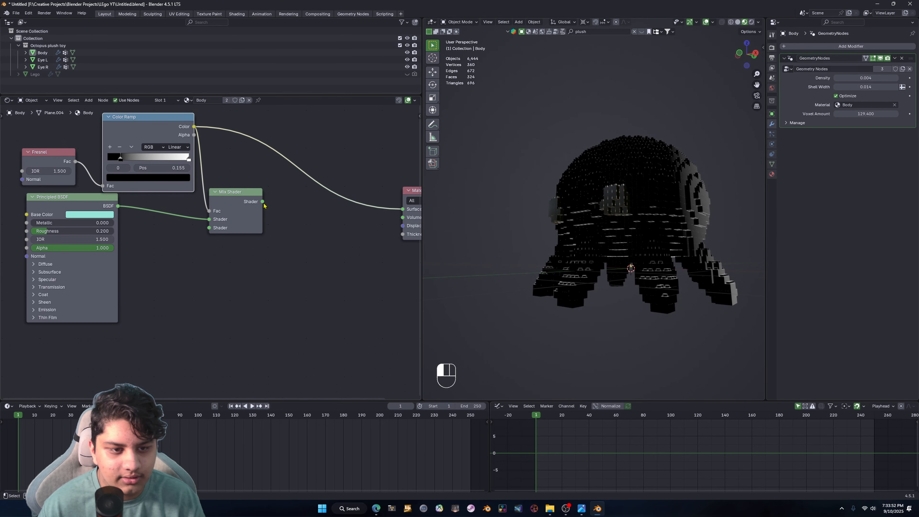
Step: Reconnect the Mix Shader output to the Material Output surface
{"action": "left_click_drag", "start_coordinate": [399, 212], "coordinate": [399, 211]}
{"action": "middle_click_drag", "start_coordinate": [224, 283], "coordinate": [334, 303], "text": "shift"}
{"action": "left_click_drag", "start_coordinate": [276, 207], "coordinate": [266, 198]}
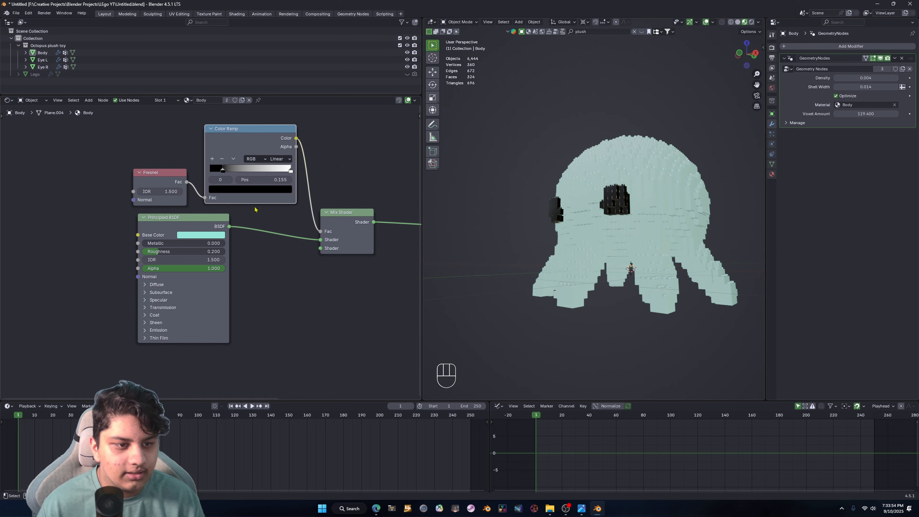
Step: Add a Diffuse BSDF node below and connect it to the Mix Shader's second shader input
{"action": "key", "text": "shift+a"}
{"action": "left_click", "coordinate": [276, 310]}
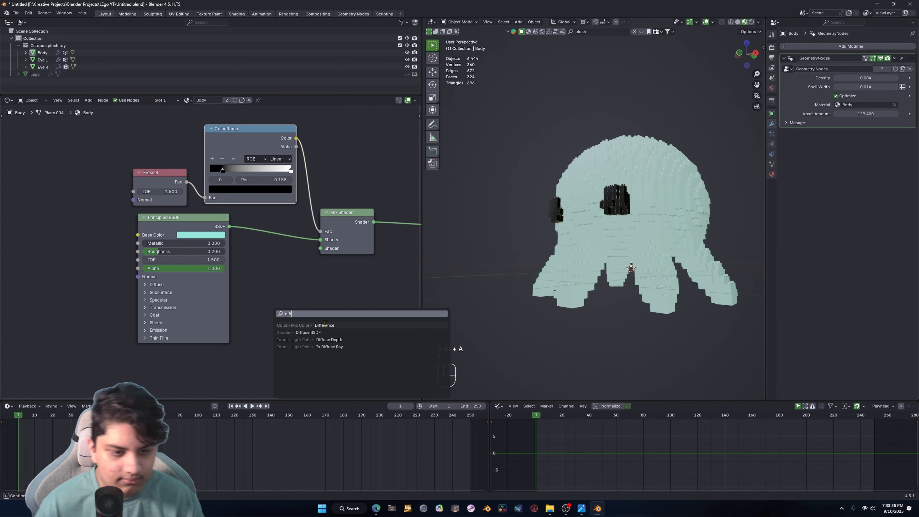
{"action": "left_click", "coordinate": [308, 332]}
{"action": "left_click", "coordinate": [303, 305]}
{"action": "left_click_drag", "start_coordinate": [313, 258], "coordinate": [320, 249]}
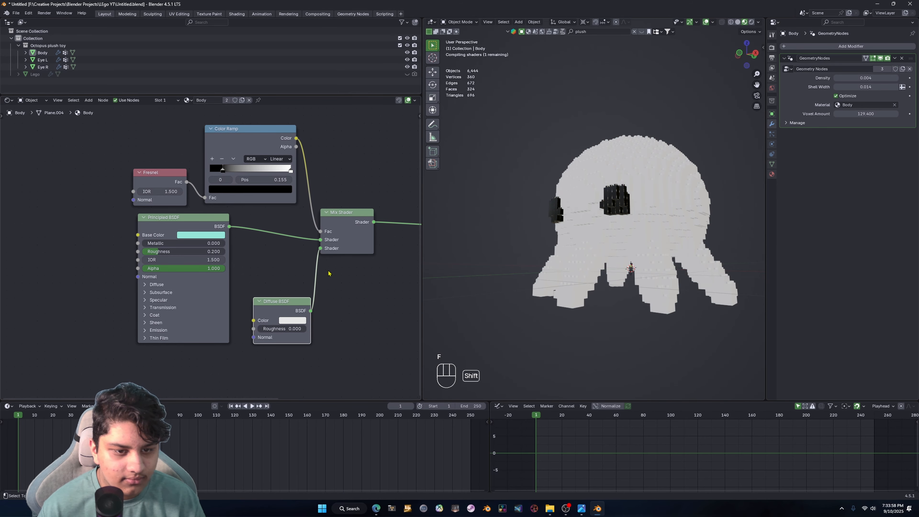
Step: Change the Diffuse BSDF color to orange and view the effect on the octopus
{"action": "scroll", "coordinate": [256, 287], "scroll_direction": "up", "scroll_amount": 2}
{"action": "left_click", "coordinate": [253, 274]}
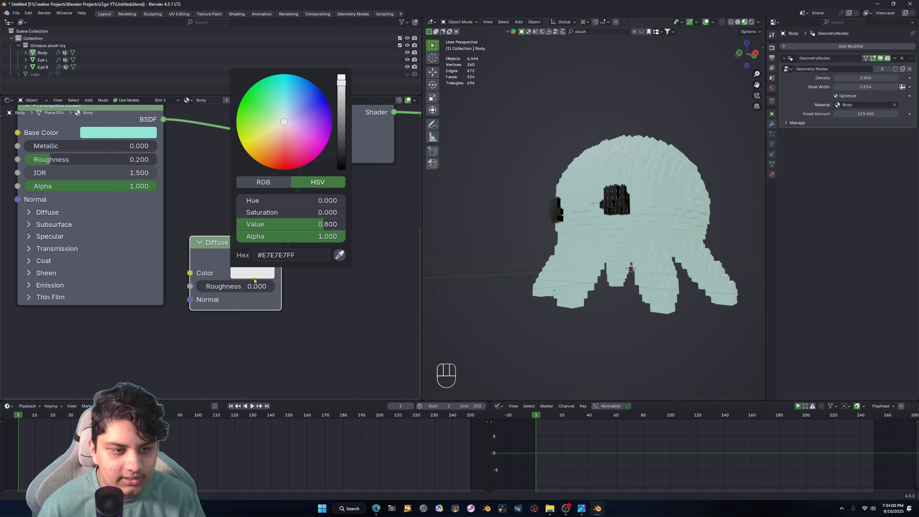
{"action": "middle_click_drag", "start_coordinate": [573, 175], "coordinate": [445, 155]}
Step: Unhide the Lego brick and try Shade Smooth on it
{"action": "left_click", "coordinate": [405, 76]}
{"action": "right_click", "coordinate": [622, 353]}
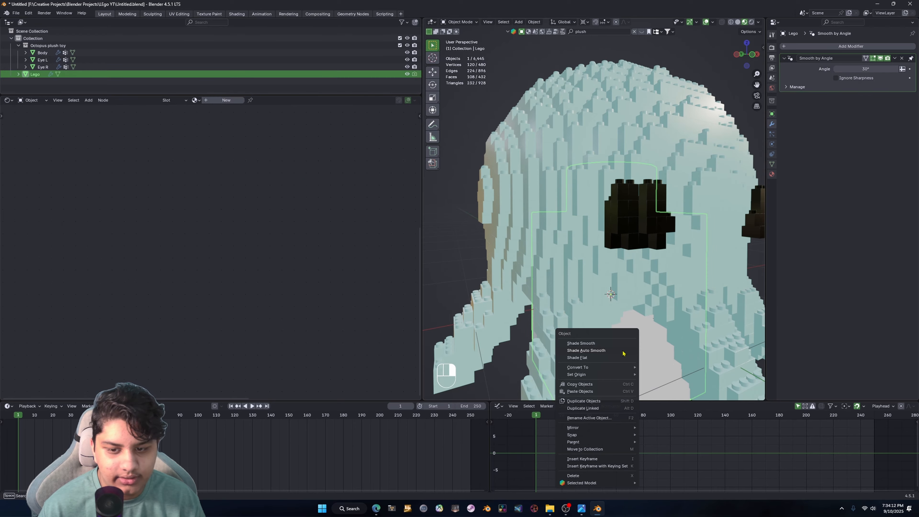
{"action": "left_click", "coordinate": [589, 345]}
{"action": "middle_click_drag", "start_coordinate": [622, 306], "coordinate": [560, 219]}
Step: Apply Shade Auto Smooth to the Lego brick and hide it again
{"action": "right_click", "coordinate": [632, 299]}
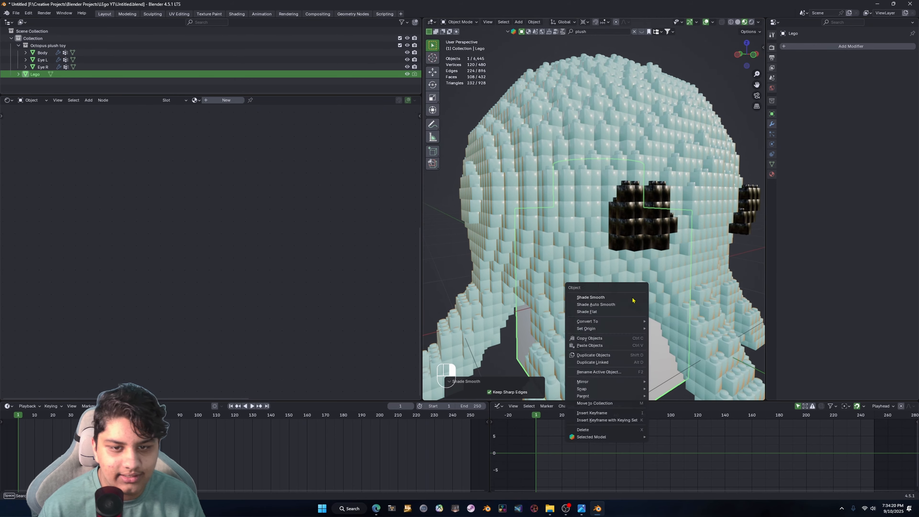
{"action": "left_click", "coordinate": [594, 304]}
{"action": "key", "text": "Tab"}
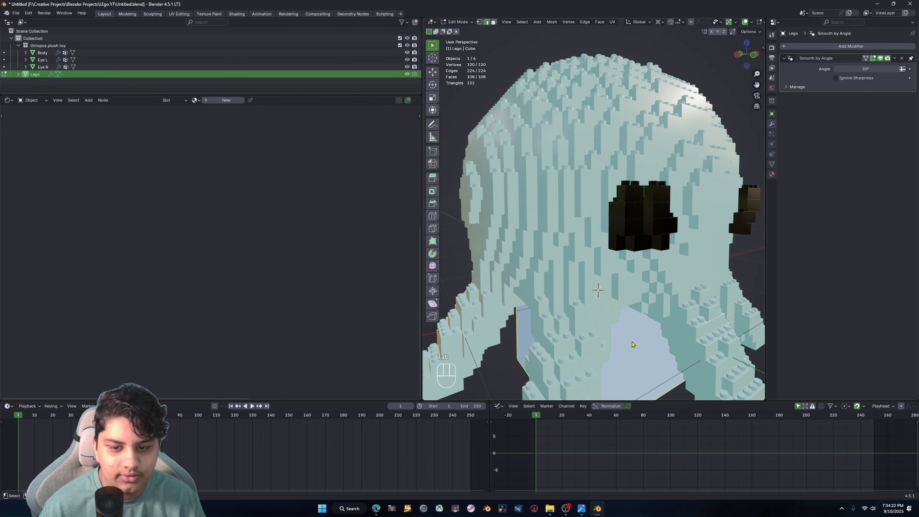
{"action": "key", "text": "Tab"}
{"action": "key", "text": "h"}
Step: Select the octopus Body and add a Geometry input node above the Mix Shader in its material
{"action": "left_click", "coordinate": [376, 53]}
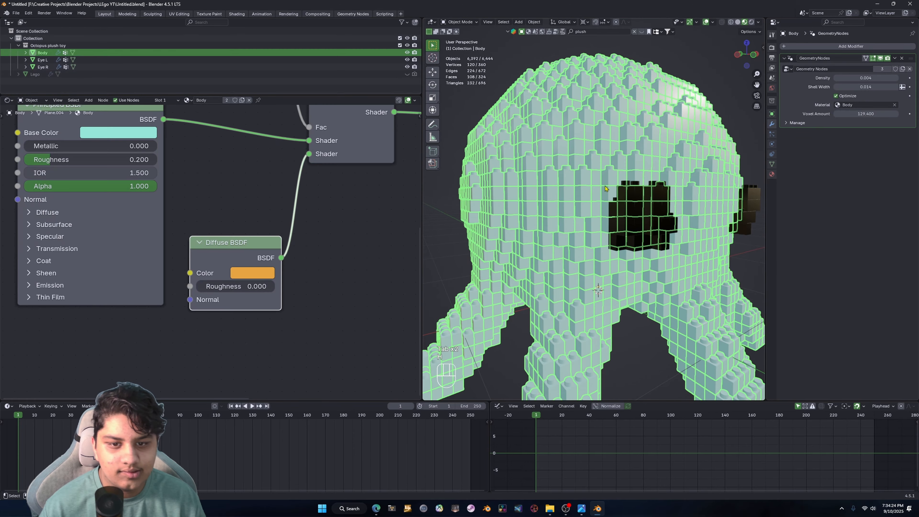
{"action": "scroll", "coordinate": [205, 251], "scroll_direction": "down", "scroll_amount": 8}
{"action": "middle_click_drag", "start_coordinate": [314, 266], "coordinate": [221, 322]}
{"action": "scroll", "coordinate": [221, 321], "scroll_direction": "down", "scroll_amount": 2}
{"action": "middle_click_drag", "start_coordinate": [598, 140], "coordinate": [613, 121]}
{"action": "scroll", "coordinate": [240, 215], "scroll_direction": "up", "scroll_amount": 2}
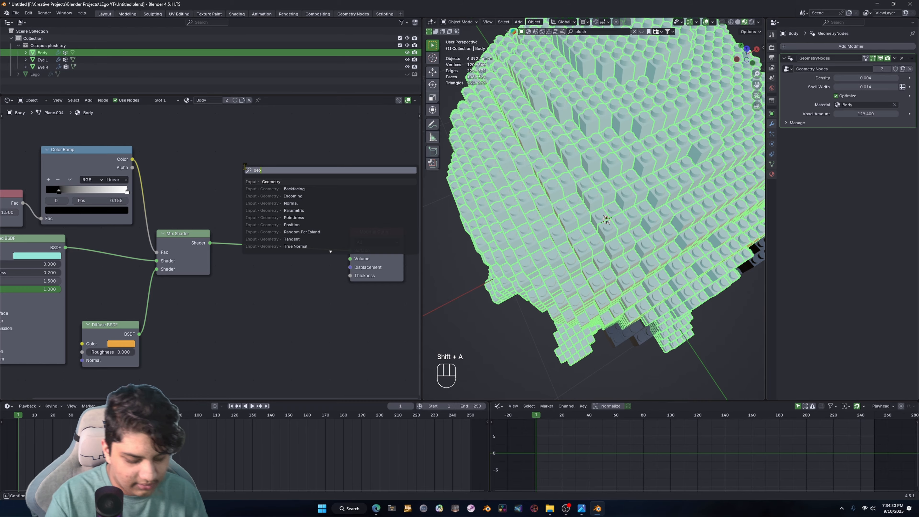
{"action": "key", "text": "Return"}
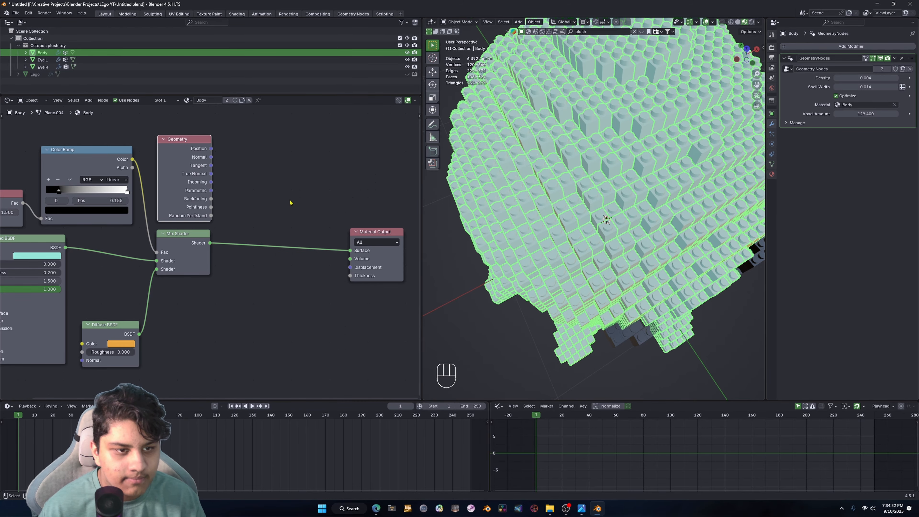
Step: Preview the Geometry node's Normal output directly on the octopus Body material
{"action": "scroll", "coordinate": [253, 208], "scroll_direction": "up", "scroll_amount": 4}
{"action": "middle_click_drag", "start_coordinate": [232, 212], "coordinate": [201, 255]}
{"action": "left_click", "coordinate": [148, 155], "text": "ctrl+shift"}
{"action": "left_click", "coordinate": [152, 157], "text": "ctrl+shift"}
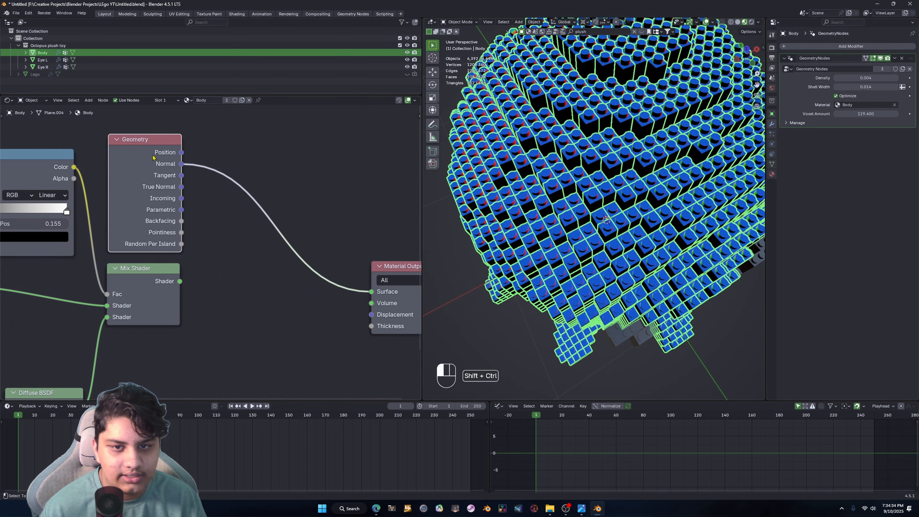
Step: Examine the normal preview on the brick tops, studs and side faces from several angles
{"action": "middle_click_drag", "start_coordinate": [647, 342], "coordinate": [644, 225]}
{"action": "scroll", "coordinate": [653, 292], "scroll_direction": "down", "scroll_amount": 3}
{"action": "left_click", "coordinate": [715, 237]}
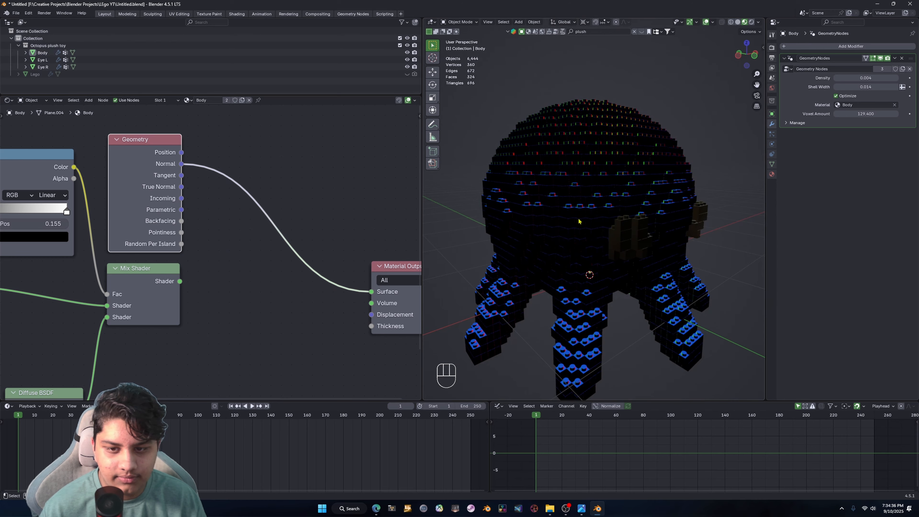
{"action": "middle_click_drag", "start_coordinate": [578, 220], "coordinate": [531, 269]}
{"action": "middle_click_drag", "start_coordinate": [647, 215], "coordinate": [609, 207], "text": "shift"}
{"action": "scroll", "coordinate": [563, 239], "scroll_direction": "up", "scroll_amount": 5}
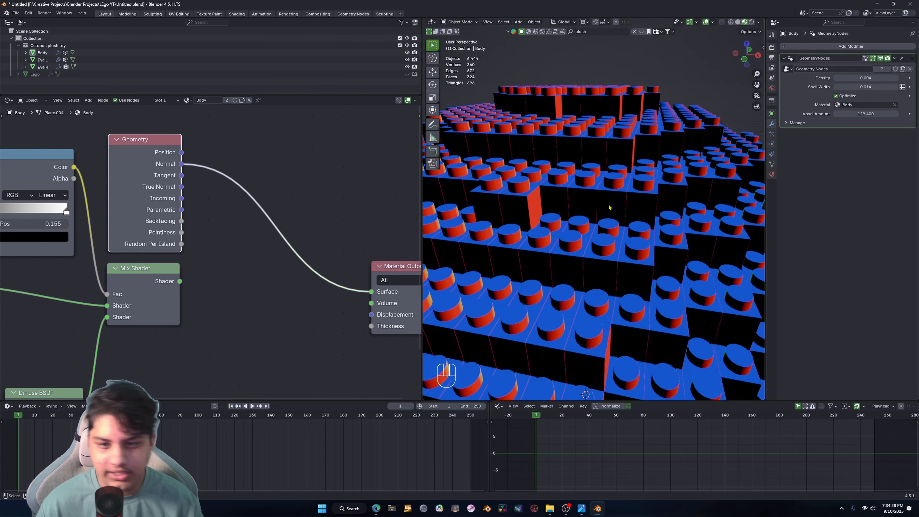
{"action": "scroll", "coordinate": [608, 207], "scroll_direction": "up", "scroll_amount": 2}
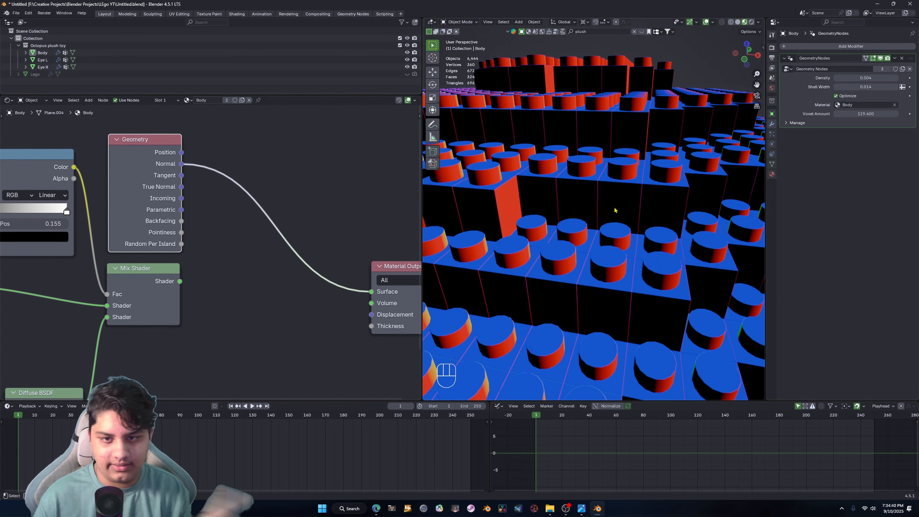
{"action": "middle_click_drag", "start_coordinate": [618, 213], "coordinate": [613, 244], "text": "shift"}
{"action": "scroll", "coordinate": [614, 243], "scroll_direction": "up", "scroll_amount": 3}
{"action": "middle_click_drag", "start_coordinate": [658, 204], "coordinate": [648, 228]}
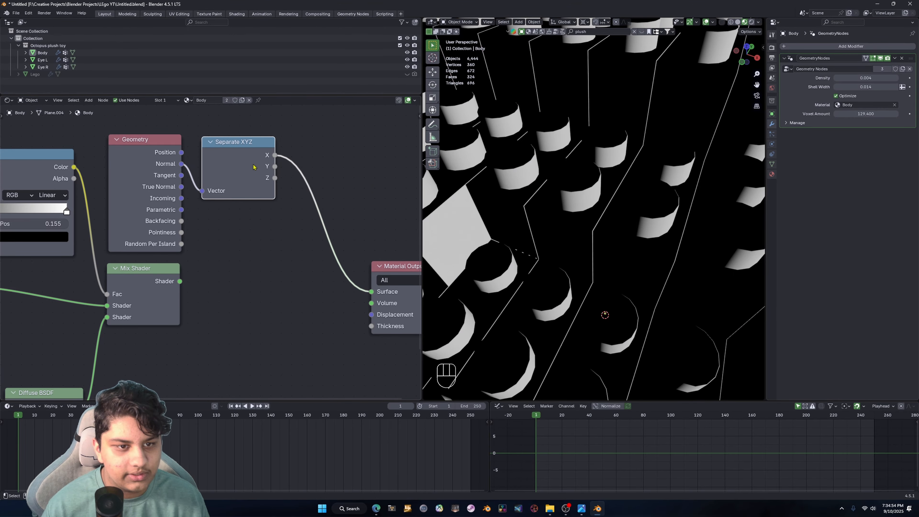
Step: Preview the Separate XYZ node's Z output and examine it across the octopus body
{"action": "scroll", "coordinate": [586, 229], "scroll_direction": "down", "scroll_amount": 6}
{"action": "scroll", "coordinate": [586, 230], "scroll_direction": "down", "scroll_amount": 3}
{"action": "middle_click_drag", "start_coordinate": [586, 230], "coordinate": [588, 181]}
{"action": "middle_click_drag", "start_coordinate": [589, 299], "coordinate": [612, 193], "text": "shift"}
{"action": "middle_click_drag", "start_coordinate": [539, 232], "coordinate": [602, 269]}
{"action": "scroll", "coordinate": [570, 235], "scroll_direction": "up", "scroll_amount": 5}
{"action": "scroll", "coordinate": [561, 239], "scroll_direction": "down", "scroll_amount": 5}
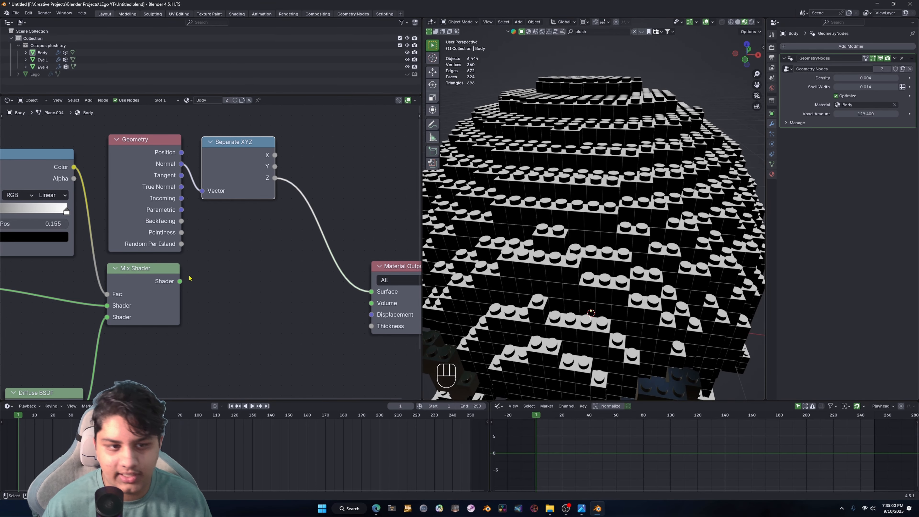
Step: Duplicate the Mix Shader, insert it before the Material Output, and drive its factor with the Separate XYZ Z output
{"action": "scroll", "coordinate": [189, 278], "scroll_direction": "down", "scroll_amount": 3}
{"action": "scroll", "coordinate": [105, 272], "scroll_direction": "down", "scroll_amount": 2}
{"action": "key", "text": "shift+d"}
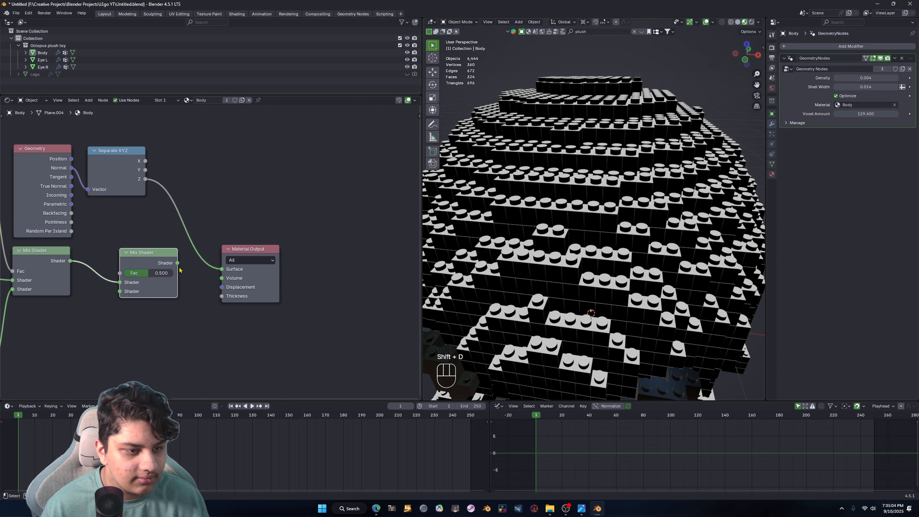
{"action": "left_click_drag", "start_coordinate": [177, 264], "coordinate": [221, 269]}
{"action": "middle_click_drag", "start_coordinate": [181, 261], "coordinate": [232, 263], "text": "shift"}
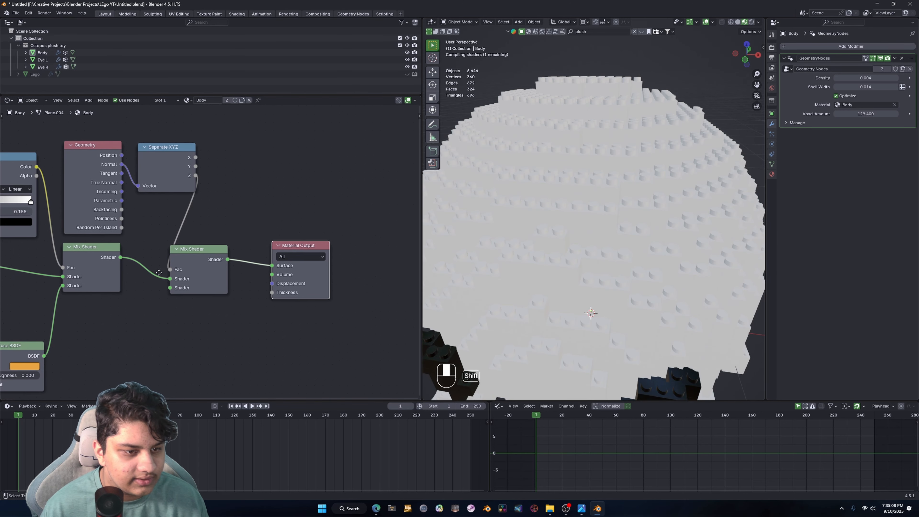
Step: Connect the orange Diffuse BSDF to the new Mix Shader's second shader input and inspect the brick tops
{"action": "middle_click_drag", "start_coordinate": [47, 364], "coordinate": [81, 284]}
{"action": "left_click_drag", "start_coordinate": [184, 217], "coordinate": [204, 213]}
{"action": "scroll", "coordinate": [477, 230], "scroll_direction": "down", "scroll_amount": 6}
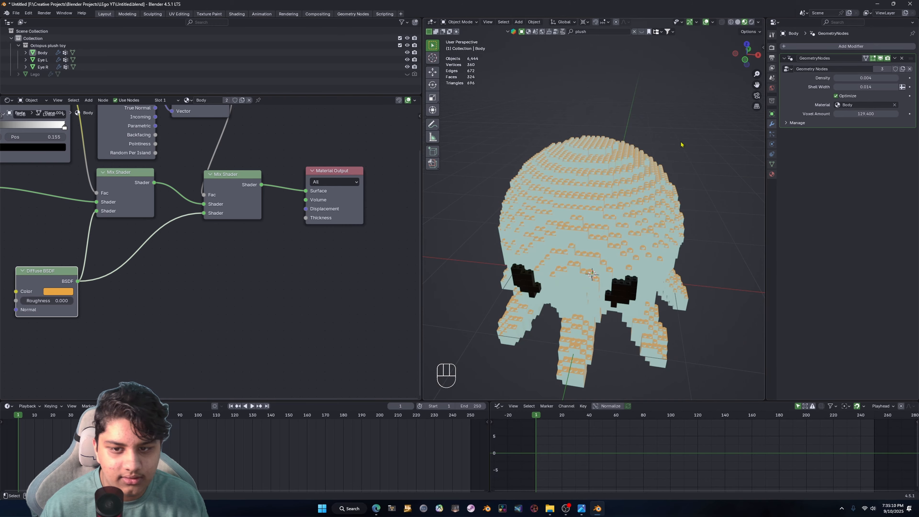
{"action": "scroll", "coordinate": [561, 293], "scroll_direction": "up", "scroll_amount": 8}
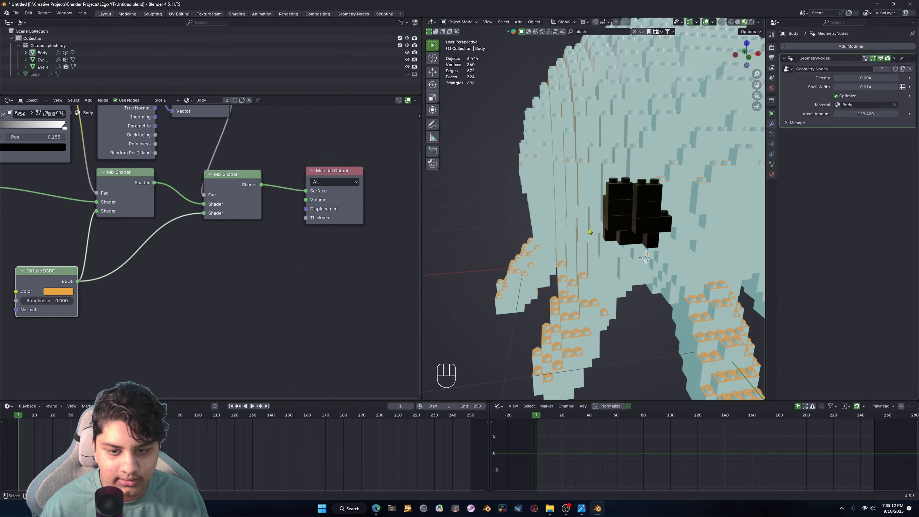
{"action": "scroll", "coordinate": [583, 275], "scroll_direction": "up", "scroll_amount": 8}
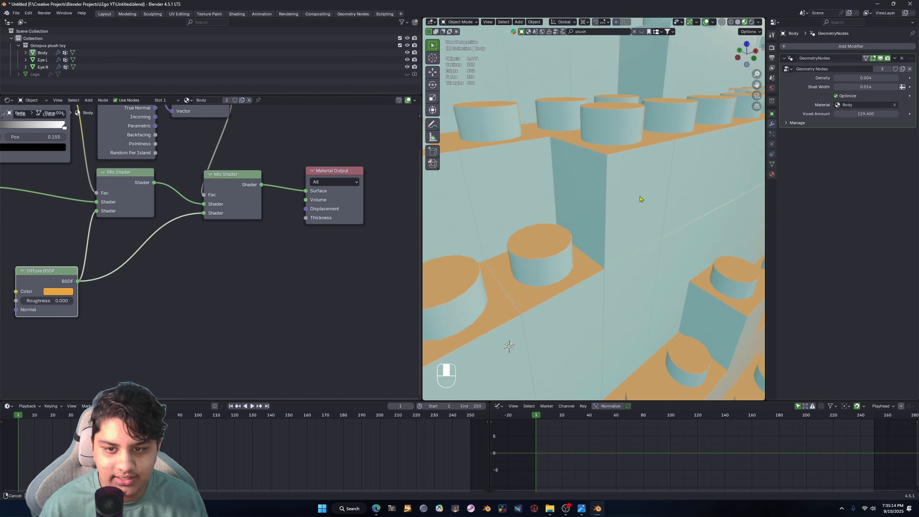
{"action": "scroll", "coordinate": [621, 199], "scroll_direction": "down", "scroll_amount": 10}
{"action": "scroll", "coordinate": [622, 200], "scroll_direction": "up", "scroll_amount": 8}
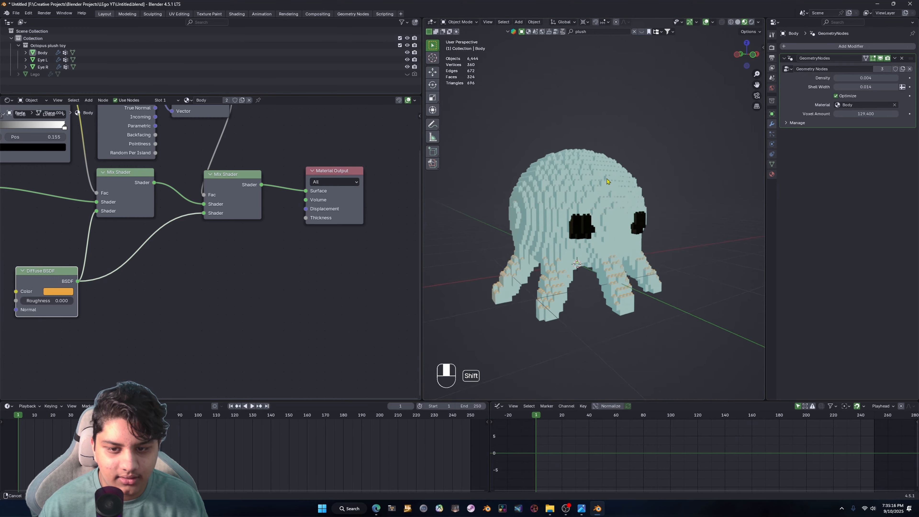
Step: Add a Noise Texture and connect its Fac output to the Diffuse BSDF color
{"action": "scroll", "coordinate": [203, 260], "scroll_direction": "down", "scroll_amount": 2}
{"action": "middle_click_drag", "start_coordinate": [99, 318], "coordinate": [258, 315], "text": "shift"}
{"action": "left_click_drag", "start_coordinate": [277, 272], "coordinate": [272, 304]}
{"action": "middle_click_drag", "start_coordinate": [272, 304], "coordinate": [275, 258], "text": "shift"}
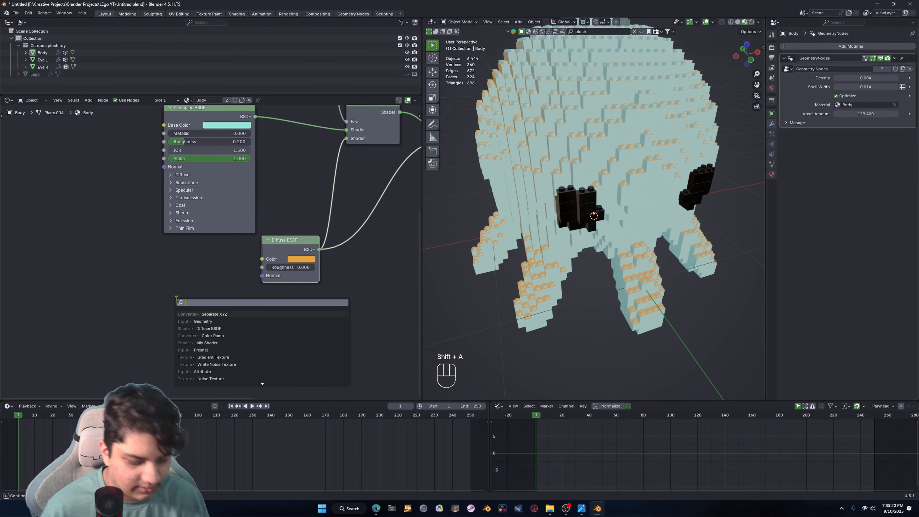
{"action": "key", "text": "Return"}
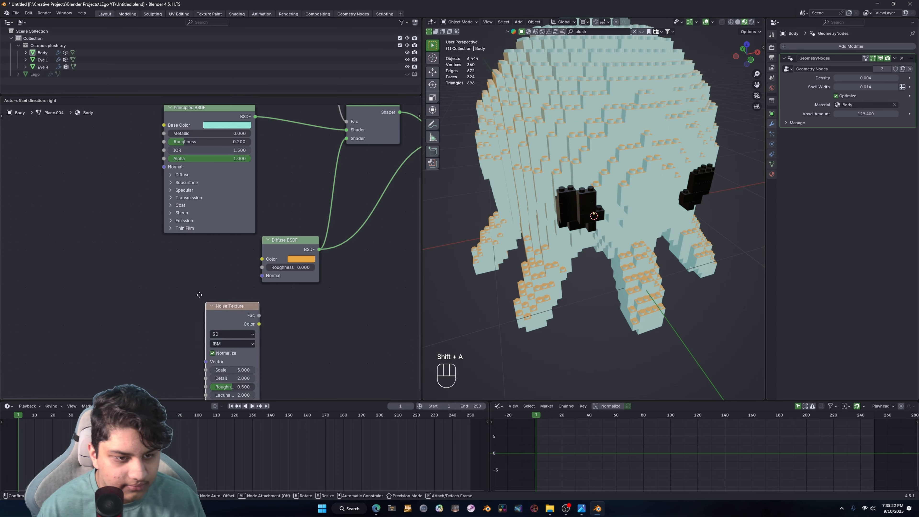
{"action": "left_click", "coordinate": [198, 268]}
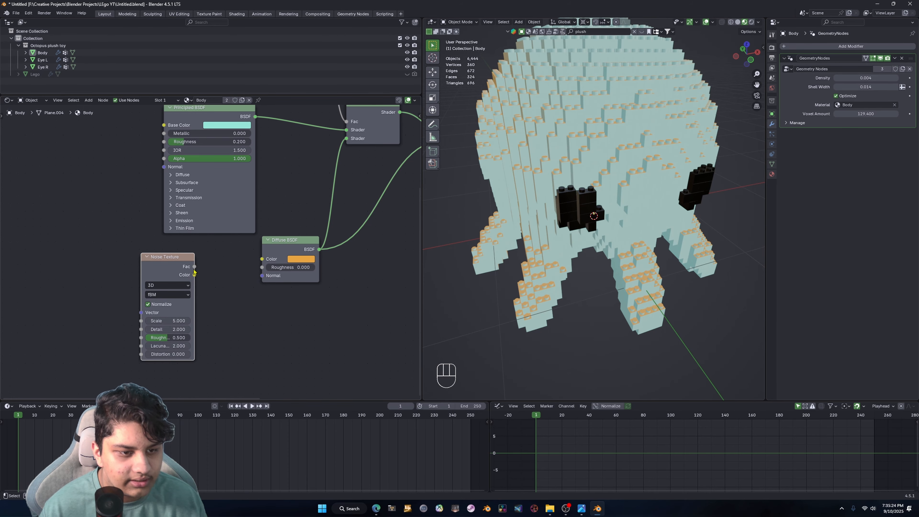
{"action": "left_click_drag", "start_coordinate": [266, 261], "coordinate": [265, 261]}
{"action": "scroll", "coordinate": [230, 287], "scroll_direction": "up", "scroll_amount": 4}
{"action": "middle_click_drag", "start_coordinate": [238, 300], "coordinate": [290, 288]}
{"action": "left_click_drag", "start_coordinate": [206, 247], "coordinate": [63, 243]}
Step: Insert a Color Ramp between the Noise Texture and the Diffuse BSDF
{"action": "key", "text": "shift+a"}
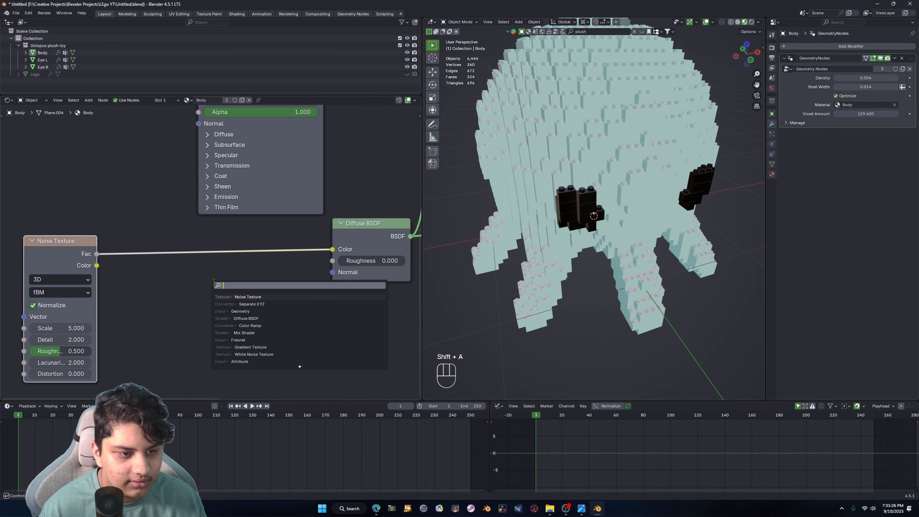
{"action": "key", "text": "Return"}
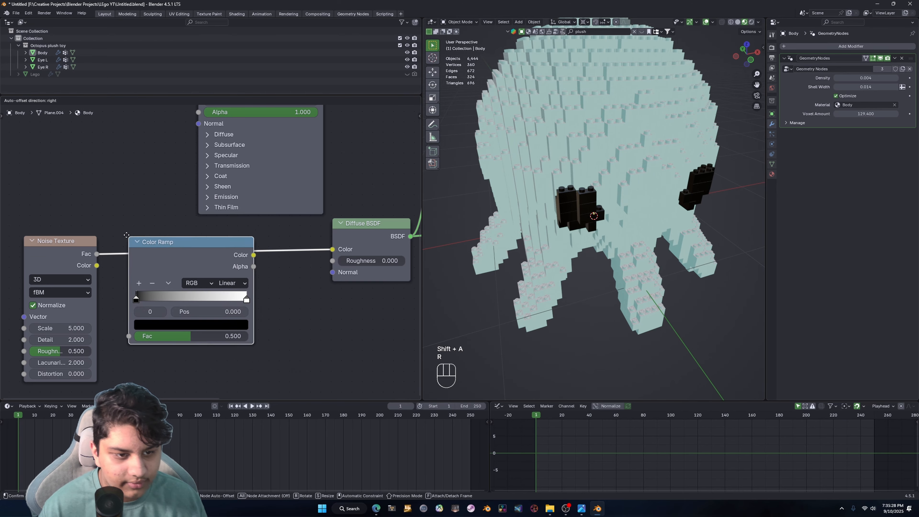
{"action": "left_click", "coordinate": [202, 263]}
{"action": "scroll", "coordinate": [208, 256], "scroll_direction": "up", "scroll_amount": 4}
{"action": "middle_click_drag", "start_coordinate": [173, 277], "coordinate": [208, 257]}
{"action": "left_click_drag", "start_coordinate": [222, 215], "coordinate": [262, 215]}
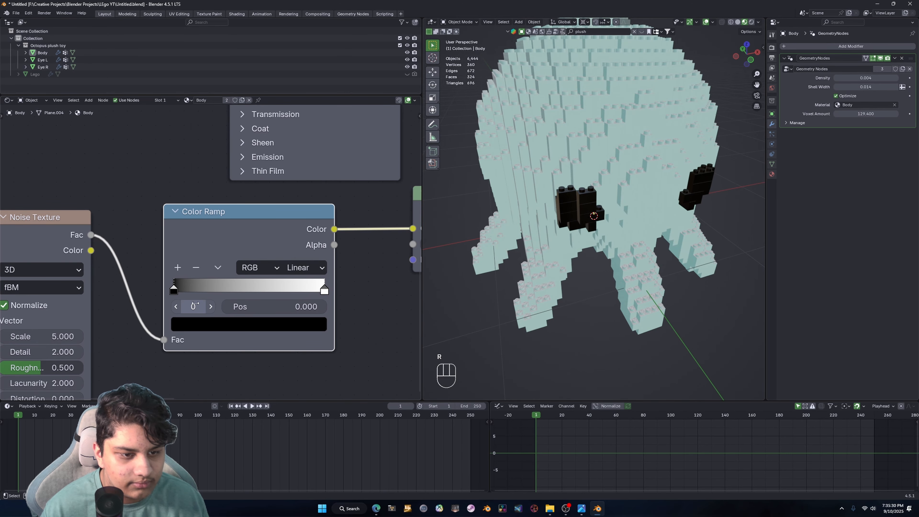
Step: Color the new ramp's first stop brown and its last stop orange
{"action": "left_click", "coordinate": [200, 324]}
{"action": "left_click_drag", "start_coordinate": [301, 189], "coordinate": [301, 148]}
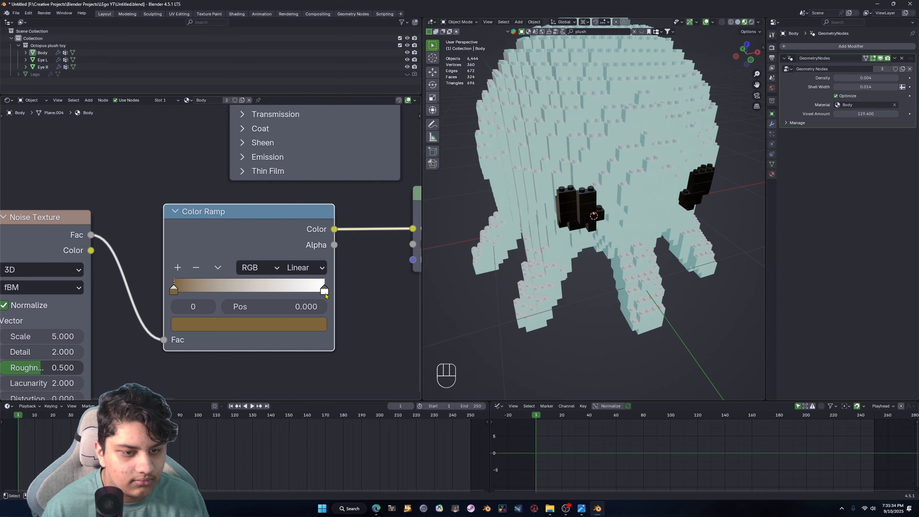
{"action": "left_click", "coordinate": [306, 326]}
{"action": "left_click_drag", "start_coordinate": [218, 161], "coordinate": [215, 171]}
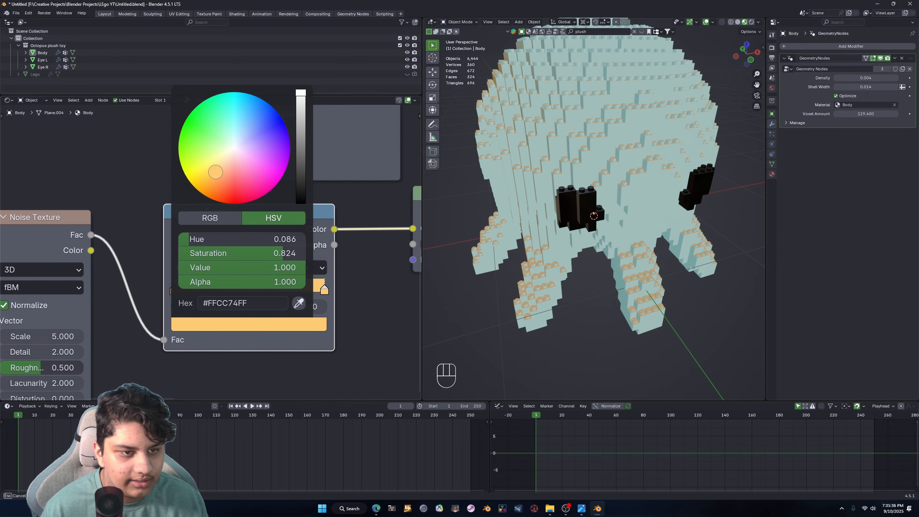
{"action": "left_click_drag", "start_coordinate": [302, 148], "coordinate": [302, 104]}
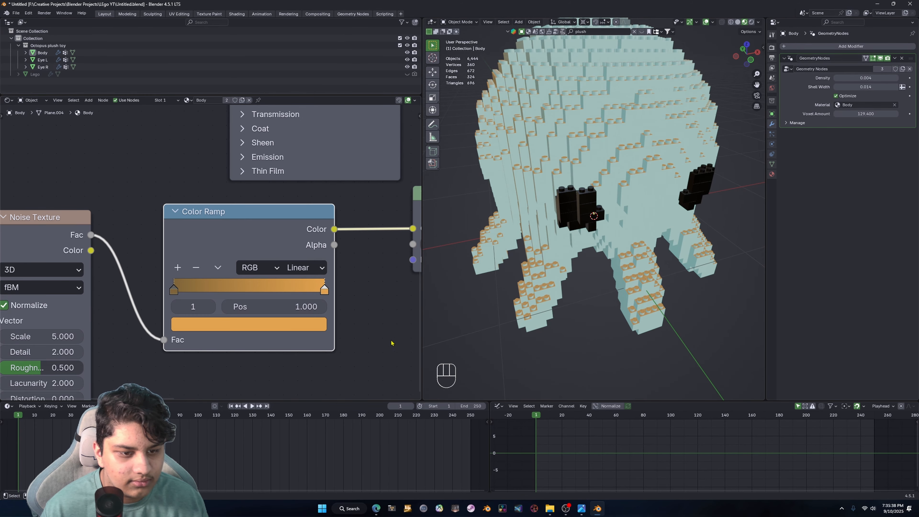
Step: Raise the Noise Texture scale to 44.4 and inspect the orange speckling on the octopus bricks
{"action": "scroll", "coordinate": [639, 208], "scroll_direction": "up", "scroll_amount": 10}
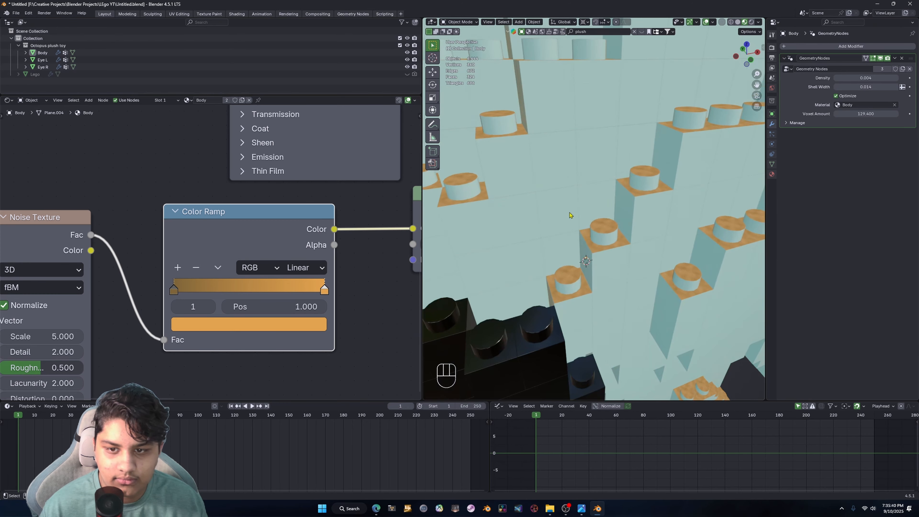
{"action": "scroll", "coordinate": [639, 207], "scroll_direction": "up", "scroll_amount": 4}
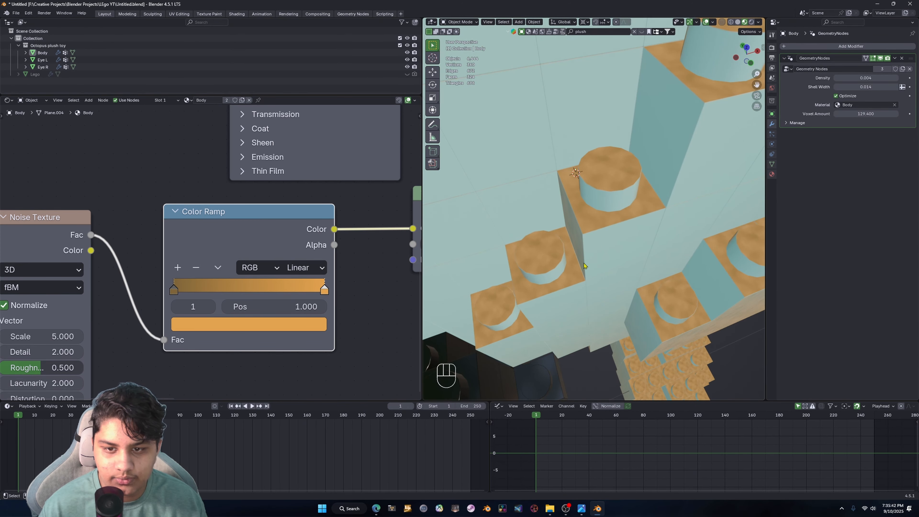
{"action": "scroll", "coordinate": [583, 266], "scroll_direction": "up", "scroll_amount": 3}
{"action": "middle_click_drag", "start_coordinate": [128, 213], "coordinate": [255, 110]}
{"action": "left_click_drag", "start_coordinate": [165, 234], "coordinate": [191, 234]}
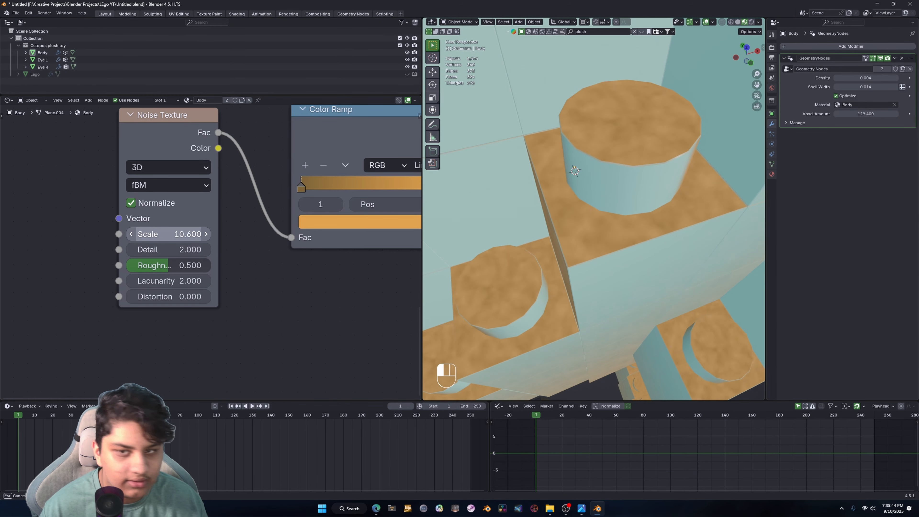
{"action": "scroll", "coordinate": [391, 252], "scroll_direction": "down", "scroll_amount": 6}
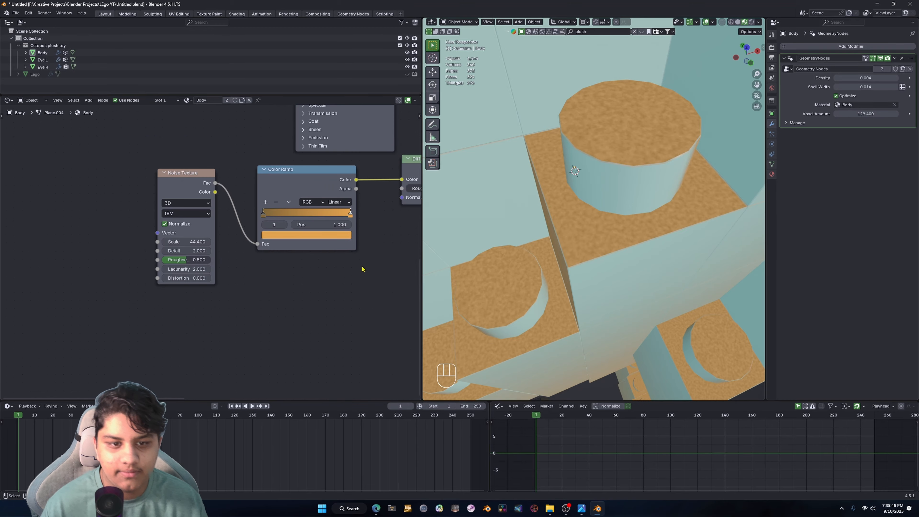
{"action": "scroll", "coordinate": [562, 235], "scroll_direction": "down", "scroll_amount": 12}
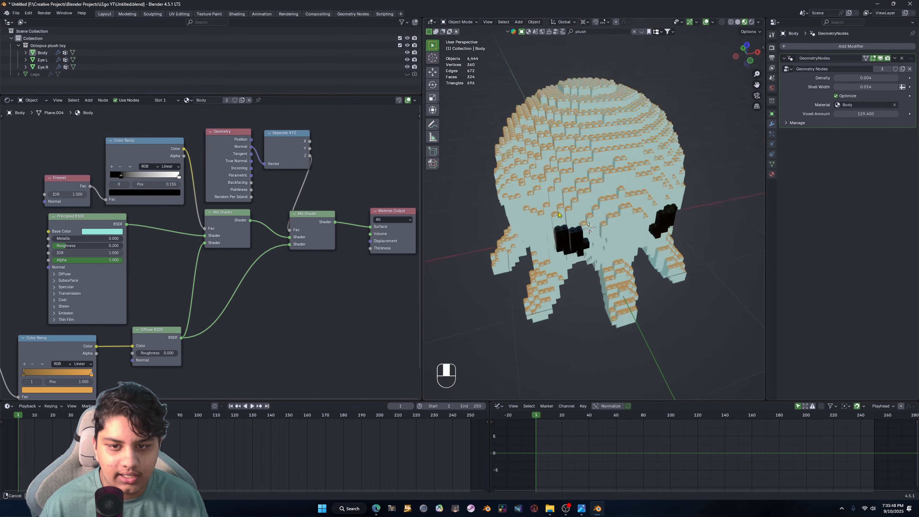
{"action": "middle_click_drag", "start_coordinate": [562, 253], "coordinate": [575, 228]}
{"action": "middle_click_drag", "start_coordinate": [575, 228], "coordinate": [537, 197], "text": "shift"}
{"action": "scroll", "coordinate": [576, 246], "scroll_direction": "up", "scroll_amount": 6}
{"action": "scroll", "coordinate": [269, 261], "scroll_direction": "up", "scroll_amount": 2}
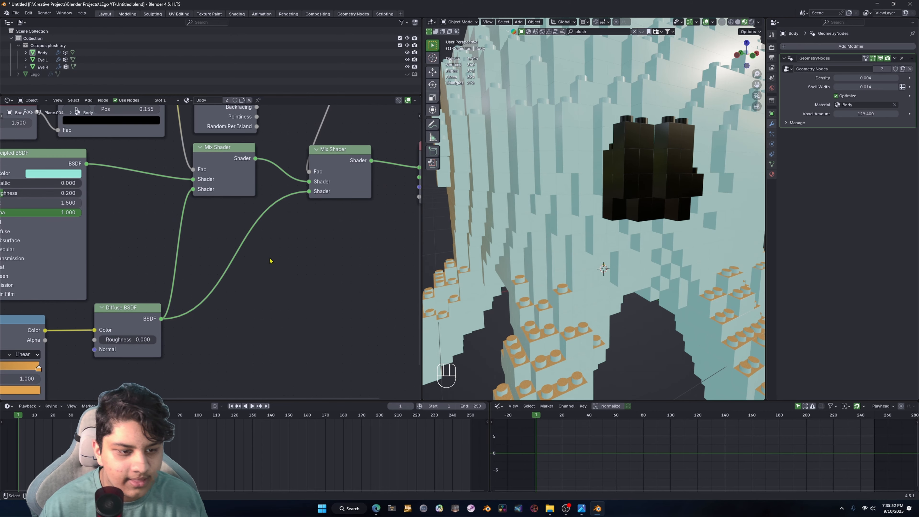
Step: Add Texture Coordinate and Mapping nodes to the upper Noise Texture and feed the mapping from the Window coordinates
{"action": "scroll", "coordinate": [202, 333], "scroll_direction": "down", "scroll_amount": 3}
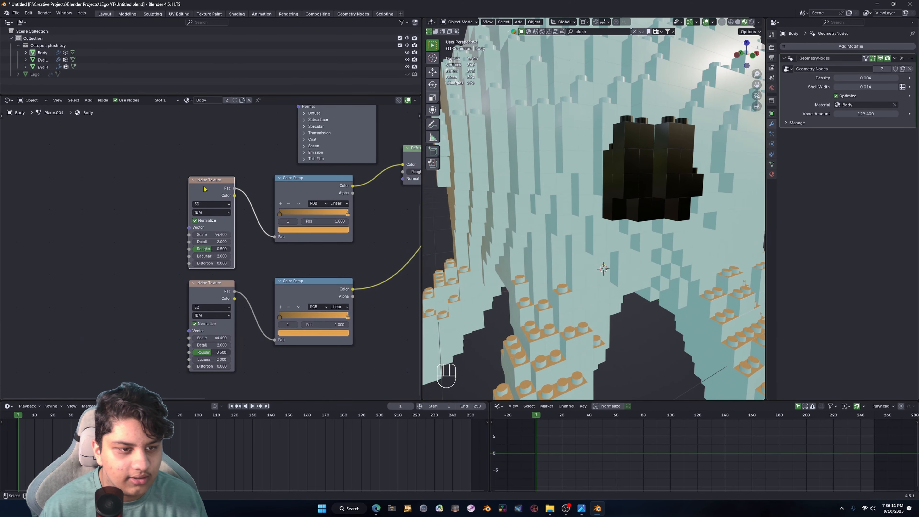
{"action": "scroll", "coordinate": [228, 216], "scroll_direction": "up", "scroll_amount": 2}
{"action": "key", "text": "ctrl+t"}
{"action": "scroll", "coordinate": [151, 222], "scroll_direction": "up", "scroll_amount": 2}
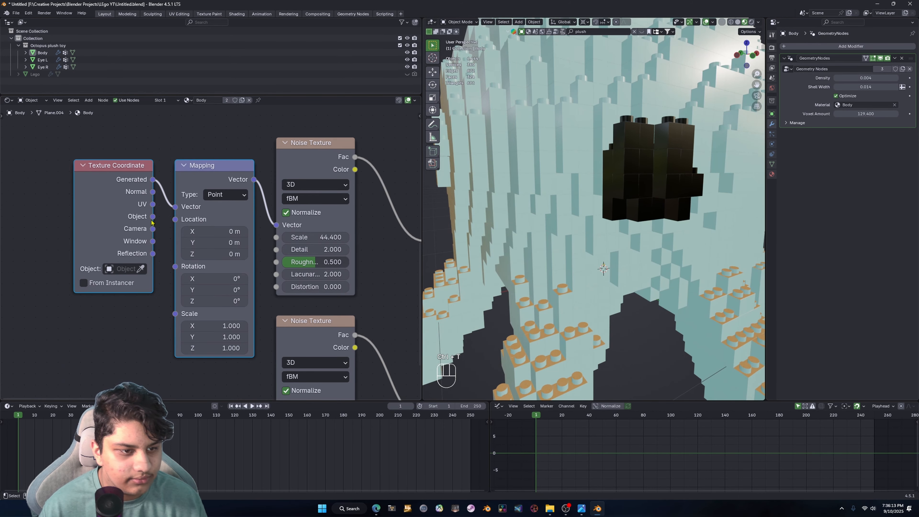
{"action": "left_click_drag", "start_coordinate": [152, 241], "coordinate": [176, 205]}
{"action": "middle_click_drag", "start_coordinate": [589, 191], "coordinate": [608, 189]}
{"action": "scroll", "coordinate": [280, 232], "scroll_direction": "up", "scroll_amount": 3}
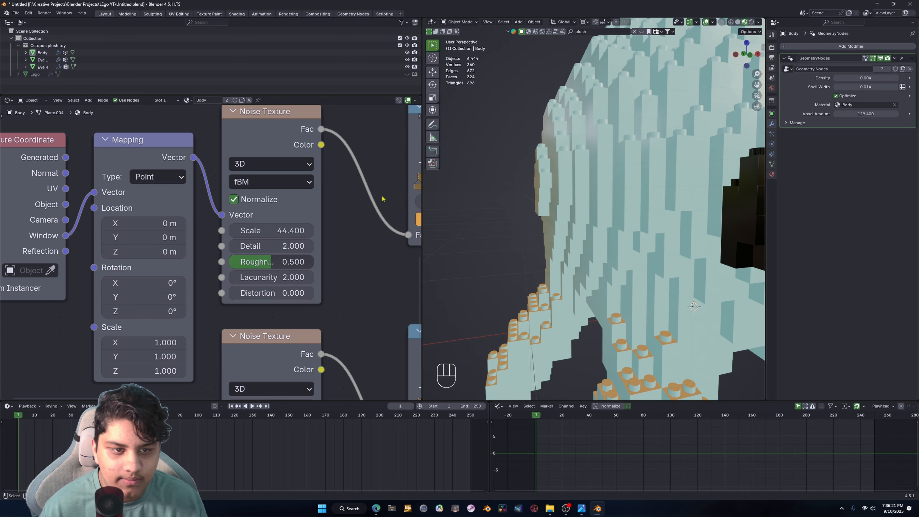
Step: Set the upper Color Ramp's first stop to green and its Noise Texture's scale to 236.1
{"action": "middle_click_drag", "start_coordinate": [382, 199], "coordinate": [224, 227]}
{"action": "left_click", "coordinate": [203, 254]}
{"action": "left_click_drag", "start_coordinate": [311, 123], "coordinate": [311, 139]}
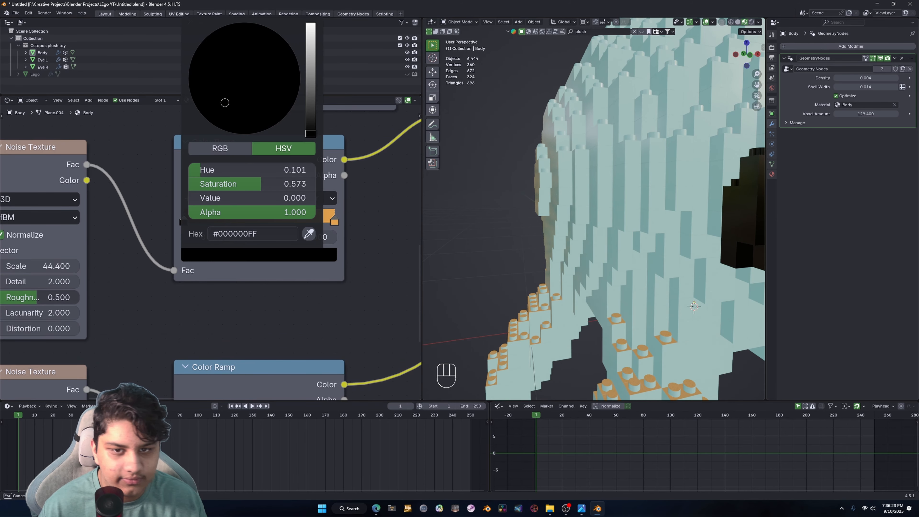
{"action": "middle_click_drag", "start_coordinate": [568, 225], "coordinate": [593, 223]}
{"action": "left_click", "coordinate": [281, 256]}
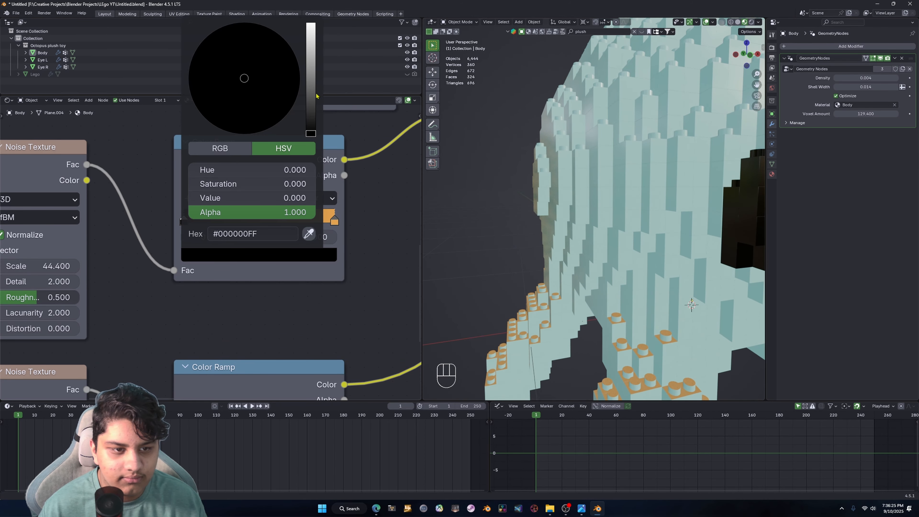
{"action": "left_click_drag", "start_coordinate": [311, 132], "coordinate": [311, 64]}
{"action": "left_click", "coordinate": [204, 53]}
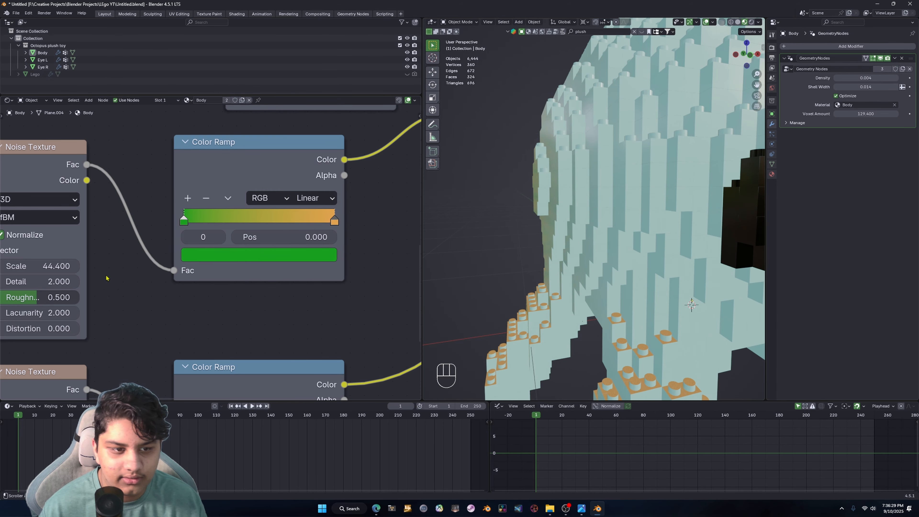
{"action": "middle_click_drag", "start_coordinate": [105, 278], "coordinate": [265, 252]}
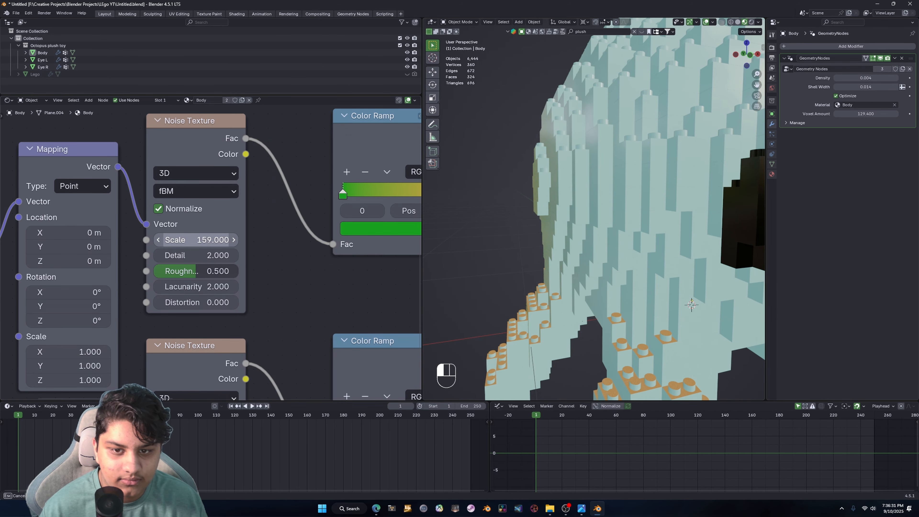
{"action": "middle_click_drag", "start_coordinate": [349, 220], "coordinate": [233, 239]}
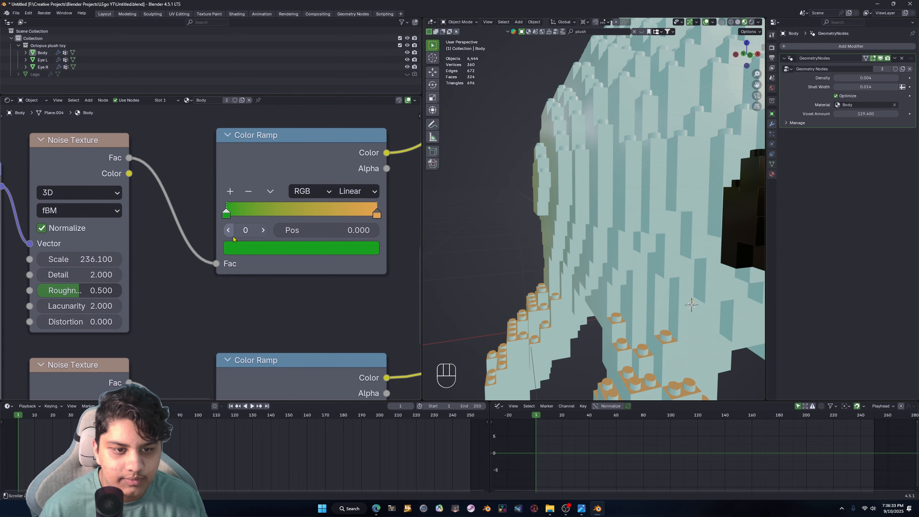
Step: Recolor the upper Color Ramp's first stop to a muted brown (#A17F47)
{"action": "left_click", "coordinate": [306, 251]}
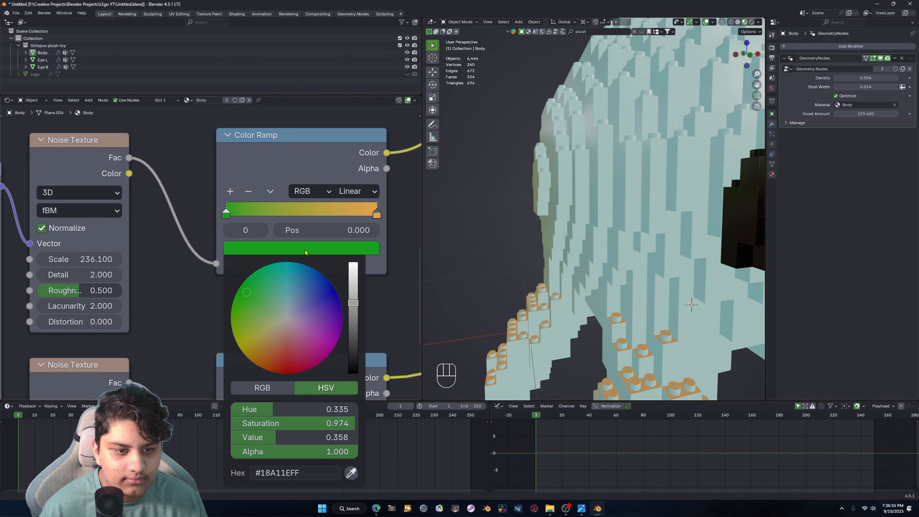
{"action": "left_click_drag", "start_coordinate": [262, 353], "coordinate": [272, 329]}
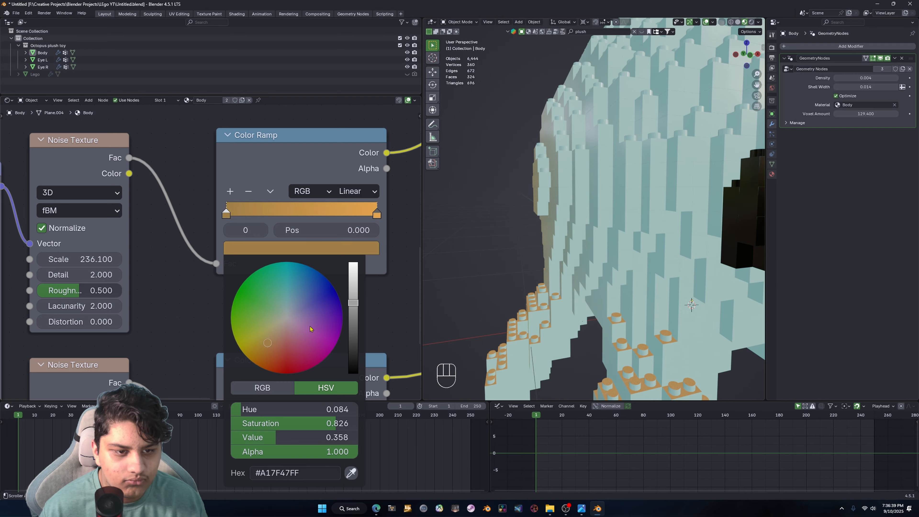
{"action": "scroll", "coordinate": [312, 211], "scroll_direction": "down", "scroll_amount": 3}
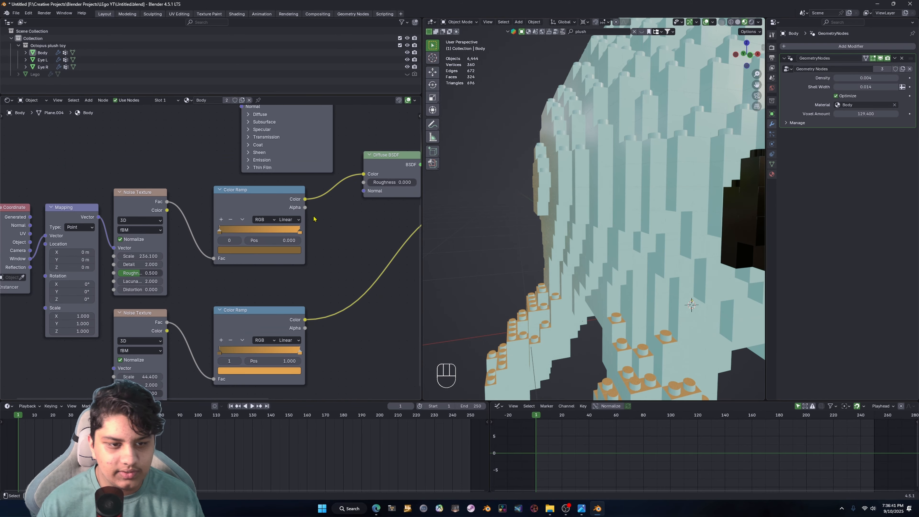
Step: Examine the noise-driven orange coloring on the octopus's brick studs from a distance and up close
{"action": "middle_click_drag", "start_coordinate": [312, 212], "coordinate": [246, 204]}
{"action": "scroll", "coordinate": [540, 214], "scroll_direction": "down", "scroll_amount": 8}
{"action": "middle_click_drag", "start_coordinate": [539, 213], "coordinate": [619, 227]}
{"action": "scroll", "coordinate": [575, 217], "scroll_direction": "down", "scroll_amount": 3}
{"action": "scroll", "coordinate": [578, 217], "scroll_direction": "up", "scroll_amount": 4}
{"action": "scroll", "coordinate": [603, 226], "scroll_direction": "up", "scroll_amount": 4}
{"action": "scroll", "coordinate": [585, 271], "scroll_direction": "up", "scroll_amount": 2}
{"action": "scroll", "coordinate": [607, 195], "scroll_direction": "up", "scroll_amount": 3}
{"action": "scroll", "coordinate": [606, 195], "scroll_direction": "up", "scroll_amount": 4}
{"action": "scroll", "coordinate": [210, 254], "scroll_direction": "down", "scroll_amount": 6}
{"action": "scroll", "coordinate": [250, 208], "scroll_direction": "up", "scroll_amount": 7}
Step: Make room before the final Mix Shader and insert a Math node between the Separate XYZ Z output and its factor
{"action": "middle_click_drag", "start_coordinate": [383, 137], "coordinate": [255, 284]}
{"action": "middle_click_drag", "start_coordinate": [355, 282], "coordinate": [248, 238]}
{"action": "left_click_drag", "start_coordinate": [352, 291], "coordinate": [110, 188]}
{"action": "key", "text": "g"}
{"action": "left_click", "coordinate": [221, 190]}
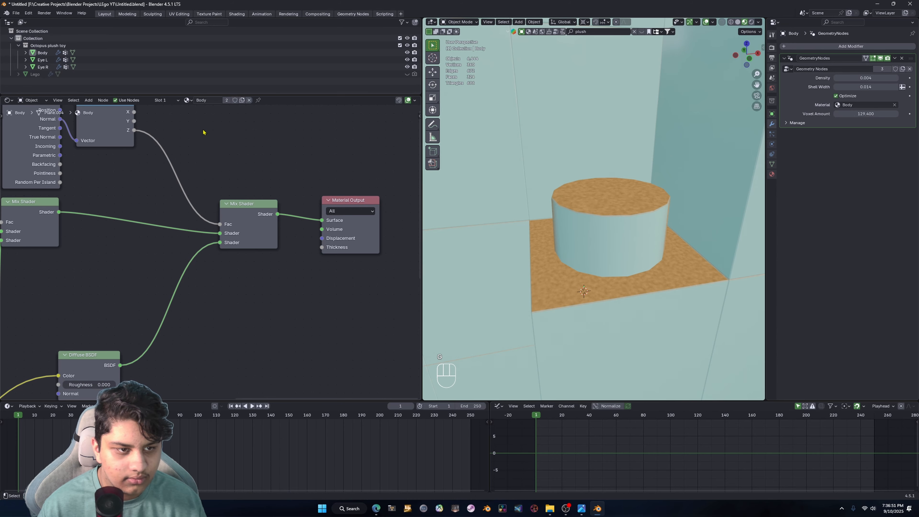
{"action": "key", "text": "shift+a"}
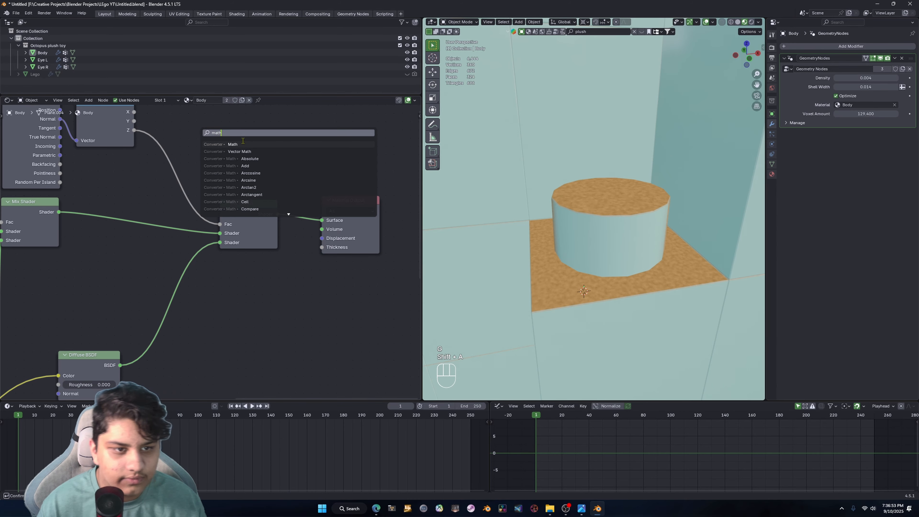
{"action": "key", "text": "Return"}
{"action": "left_click", "coordinate": [159, 138]}
Step: Change the Math node's operation to Multiply and set its second value to 0.880
{"action": "middle_click_drag", "start_coordinate": [162, 140], "coordinate": [187, 217]}
{"action": "scroll", "coordinate": [197, 221], "scroll_direction": "up", "scroll_amount": 3}
{"action": "left_click", "coordinate": [198, 237]}
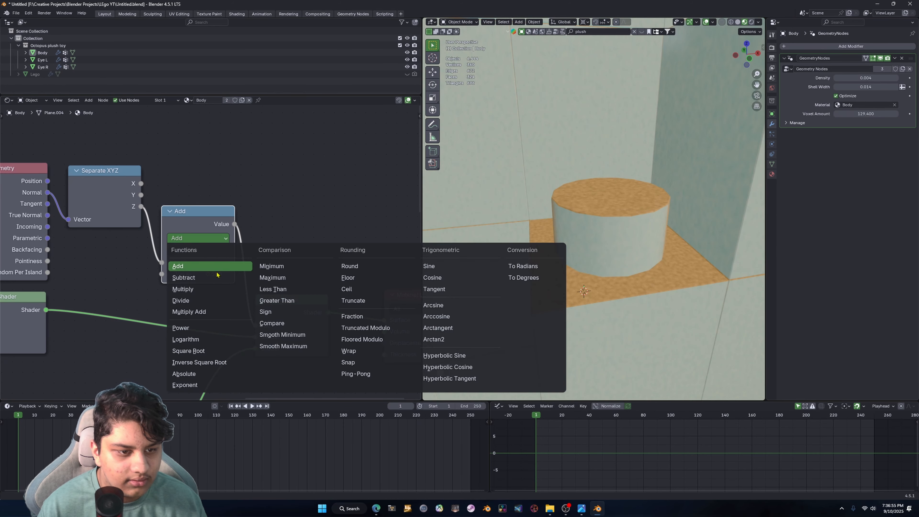
{"action": "left_click", "coordinate": [185, 290]}
{"action": "mouse_move", "coordinate": [198, 274]}
{"action": "left_mouse_down", "text": "shift"}
{"action": "mouse_move", "coordinate": [182, 274]}
{"action": "mouse_move", "coordinate": [204, 274]}
{"action": "left_mouse_up", "text": "shift"}
{"action": "scroll", "coordinate": [661, 230], "scroll_direction": "down", "scroll_amount": 10}
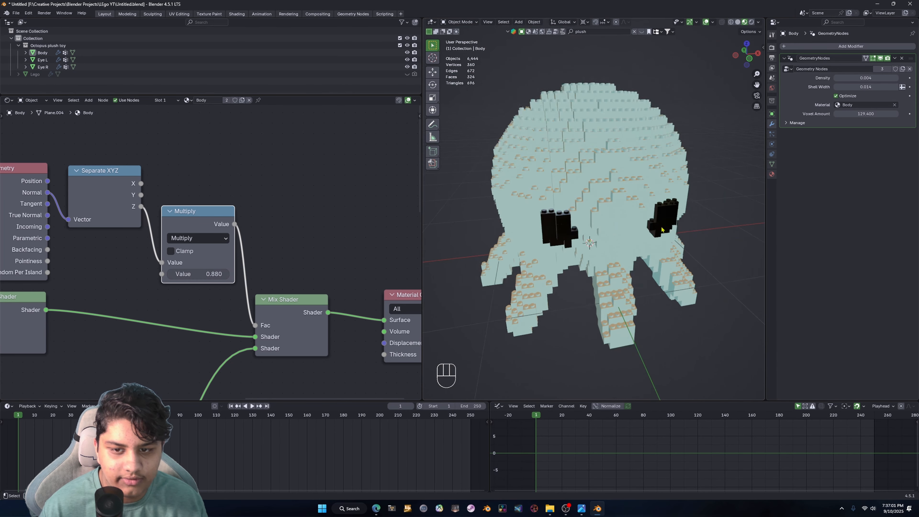
Step: Switch the viewport to rendered shading and inspect the octopus from several angles and distances
{"action": "left_click", "coordinate": [751, 22]}
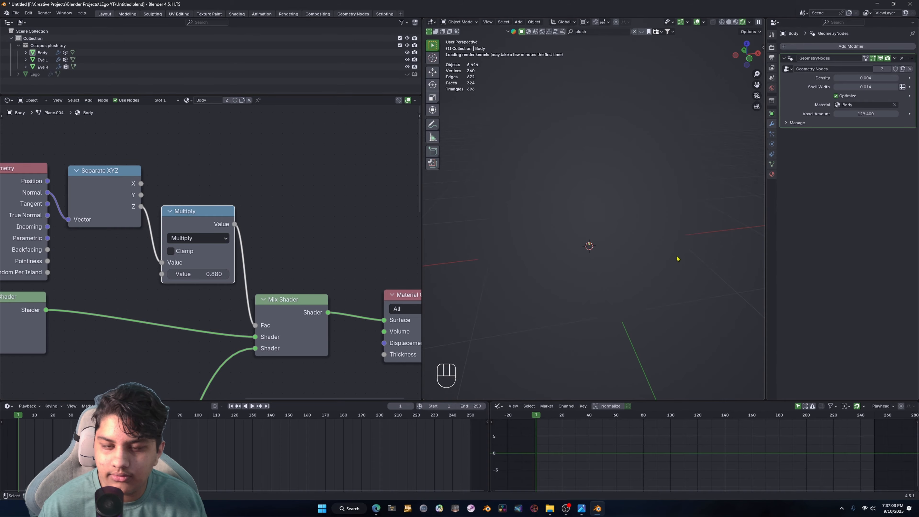
{"action": "middle_click_drag", "start_coordinate": [579, 205], "coordinate": [611, 214]}
{"action": "middle_click_drag", "start_coordinate": [611, 213], "coordinate": [650, 254]}
{"action": "scroll", "coordinate": [615, 228], "scroll_direction": "up", "scroll_amount": 6}
{"action": "mouse_move", "coordinate": [592, 207]}
{"action": "middle_mouse_down"}
{"action": "mouse_move", "coordinate": [566, 245]}
{"action": "mouse_move", "coordinate": [609, 209]}
{"action": "mouse_move", "coordinate": [587, 214]}
{"action": "mouse_move", "coordinate": [634, 210]}
{"action": "mouse_move", "coordinate": [609, 210]}
{"action": "middle_mouse_up"}
{"action": "scroll", "coordinate": [610, 245], "scroll_direction": "down", "scroll_amount": 4}
{"action": "scroll", "coordinate": [246, 227], "scroll_direction": "down", "scroll_amount": 5}
Step: Expand the Principled BSDF's Subsurface settings and rearrange the noise, ramp and shader nodes so they do not overlap it
{"action": "middle_click_drag", "start_coordinate": [247, 227], "coordinate": [416, 207]}
{"action": "scroll", "coordinate": [175, 275], "scroll_direction": "up", "scroll_amount": 5}
{"action": "middle_click_drag", "start_coordinate": [174, 275], "coordinate": [279, 188]}
{"action": "scroll", "coordinate": [192, 253], "scroll_direction": "up", "scroll_amount": 3}
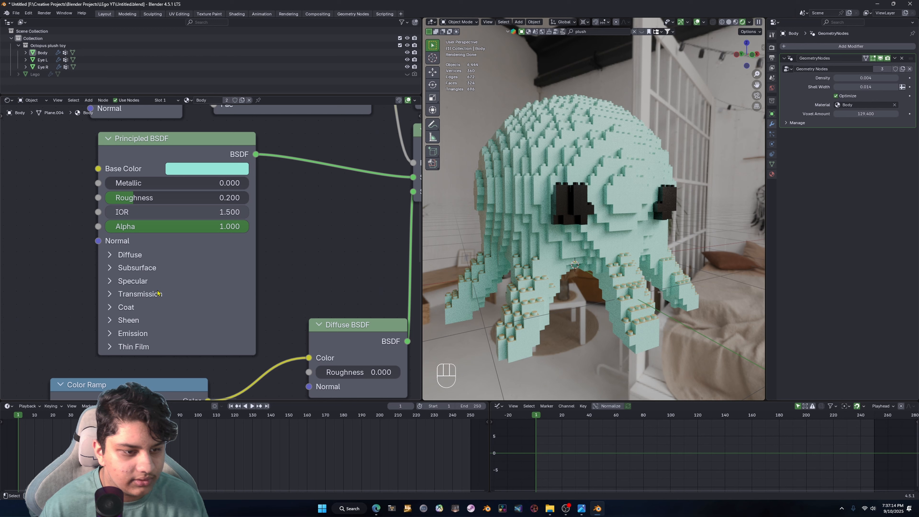
{"action": "left_click", "coordinate": [131, 268]}
{"action": "scroll", "coordinate": [174, 260], "scroll_direction": "down", "scroll_amount": 5}
{"action": "left_click_drag", "start_coordinate": [270, 368], "coordinate": [47, 254]}
{"action": "key", "text": "g"}
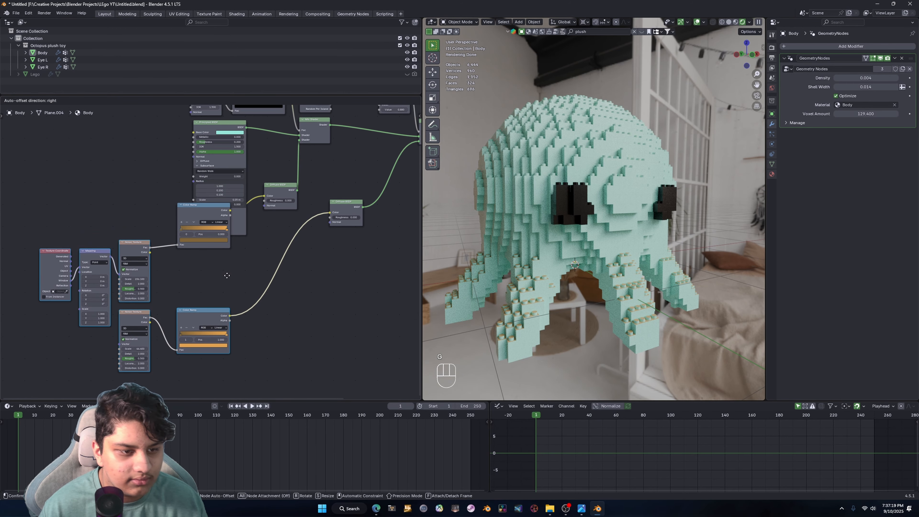
{"action": "left_click", "coordinate": [226, 282]}
{"action": "key", "text": "g"}
{"action": "left_click", "coordinate": [197, 270]}
{"action": "scroll", "coordinate": [217, 286], "scroll_direction": "up", "scroll_amount": 3}
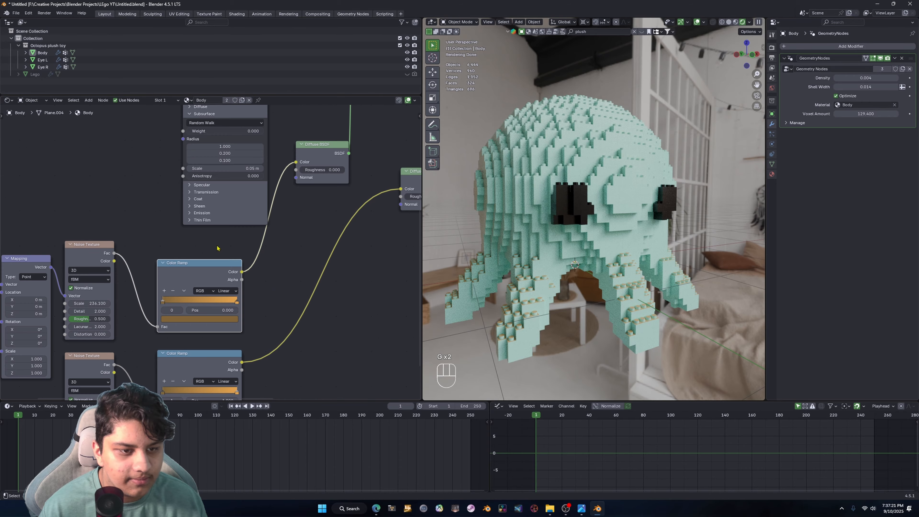
{"action": "key", "text": "g"}
{"action": "left_click", "coordinate": [175, 259]}
Step: Set the Principled BSDF's subsurface weight to 1.000 and check the effect on the octopus
{"action": "scroll", "coordinate": [176, 260], "scroll_direction": "up", "scroll_amount": 4}
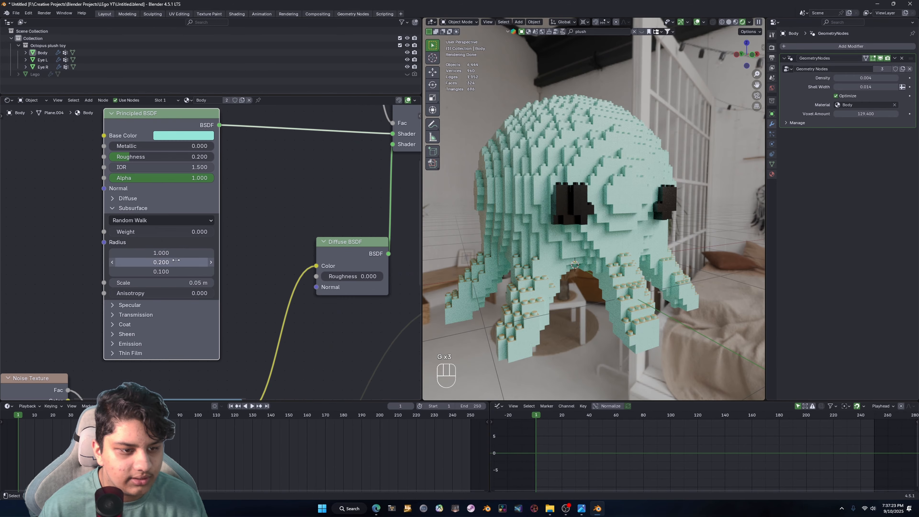
{"action": "left_click_drag", "start_coordinate": [209, 231], "coordinate": [217, 232]}
{"action": "middle_click_drag", "start_coordinate": [530, 216], "coordinate": [501, 217]}
{"action": "middle_click_drag", "start_coordinate": [632, 209], "coordinate": [549, 203]}
Step: Copy the body's shader nodes except the Material Output into the Eyes material and connect them to its output
{"action": "left_click", "coordinate": [549, 204]}
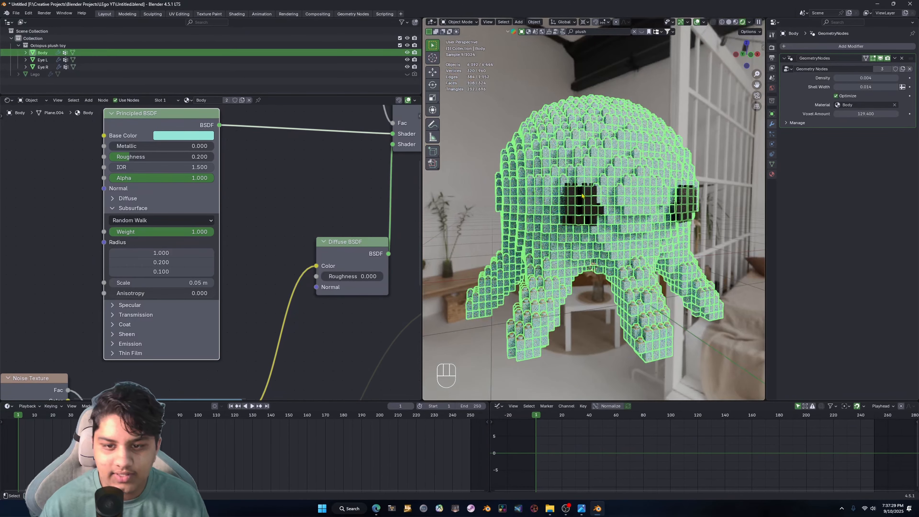
{"action": "key", "text": "Home"}
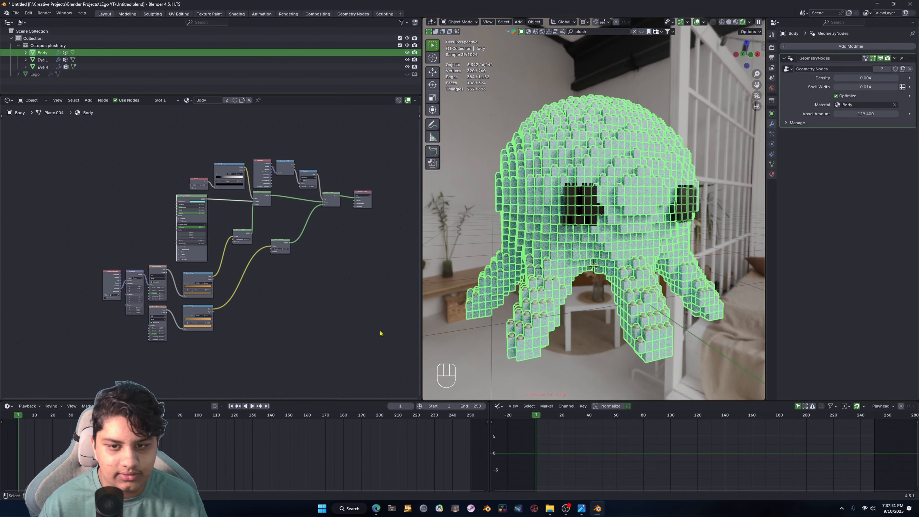
{"action": "left_click_drag", "start_coordinate": [343, 366], "coordinate": [85, 139]}
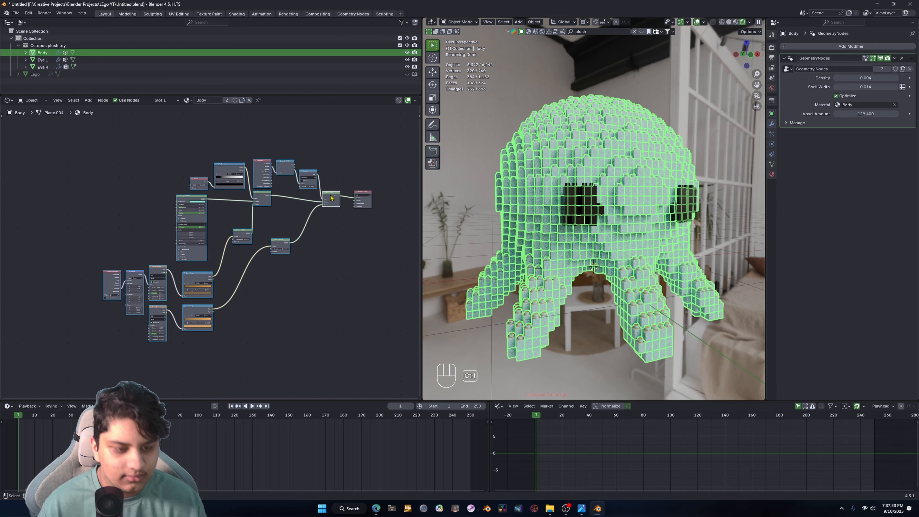
{"action": "left_click", "coordinate": [597, 213]}
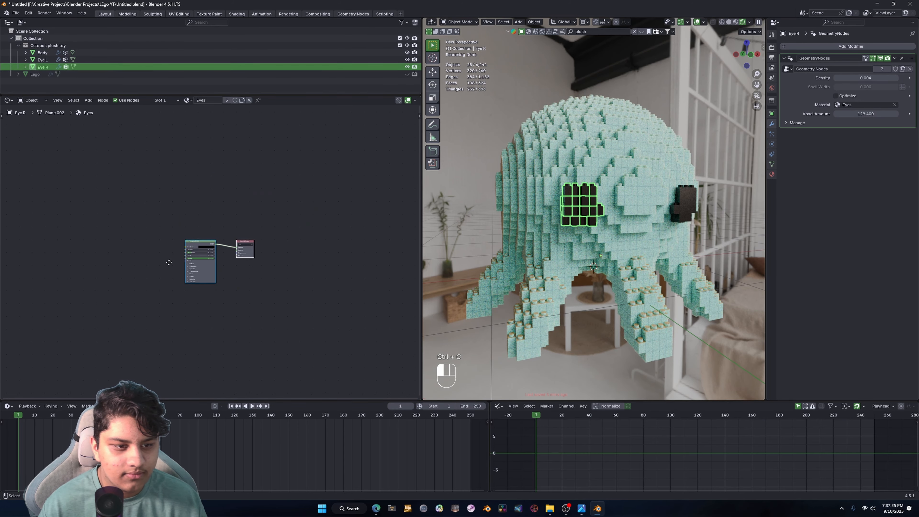
{"action": "key", "text": "ctrl+v"}
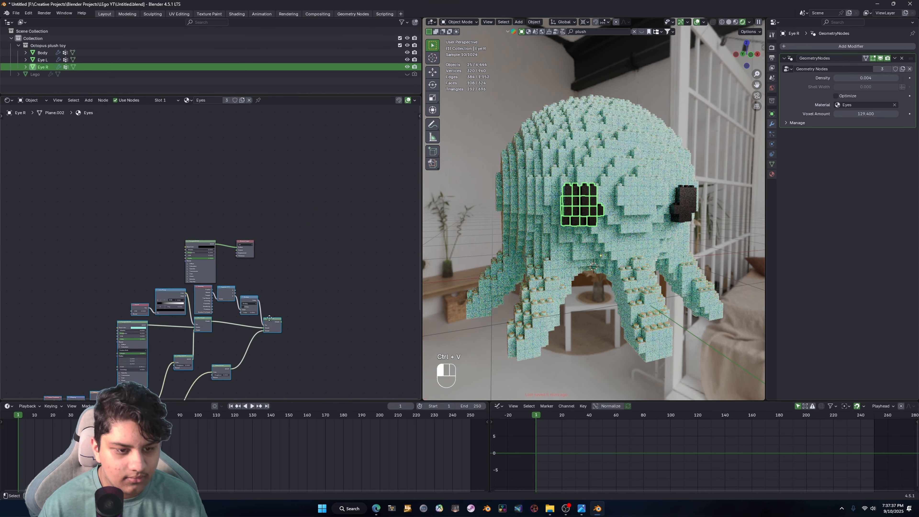
{"action": "left_click", "coordinate": [234, 262]}
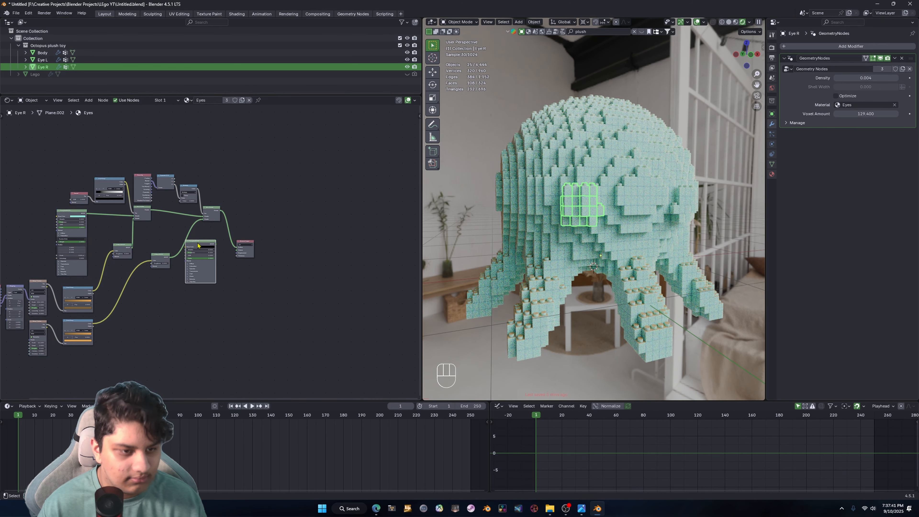
Step: Delete the Eyes material's original Principled BSDF and reposition the pasted node tree
{"action": "scroll", "coordinate": [198, 246], "scroll_direction": "up", "scroll_amount": 1}
{"action": "middle_click_drag", "start_coordinate": [198, 246], "coordinate": [264, 224]}
{"action": "key", "text": "v"}
{"action": "key", "text": "x"}
{"action": "scroll", "coordinate": [252, 277], "scroll_direction": "down", "scroll_amount": 1}
{"action": "left_click_drag", "start_coordinate": [273, 350], "coordinate": [69, 153]}
{"action": "key", "text": "g"}
{"action": "left_click", "coordinate": [220, 245]}
{"action": "left_click", "coordinate": [219, 253]}
Step: Darken the base color of the pasted Principled BSDF in the Eyes material to near black
{"action": "scroll", "coordinate": [218, 263], "scroll_direction": "up", "scroll_amount": 5}
{"action": "middle_click_drag", "start_coordinate": [218, 264], "coordinate": [358, 285]}
{"action": "scroll", "coordinate": [254, 270], "scroll_direction": "up", "scroll_amount": 10}
{"action": "middle_click_drag", "start_coordinate": [254, 271], "coordinate": [257, 307]}
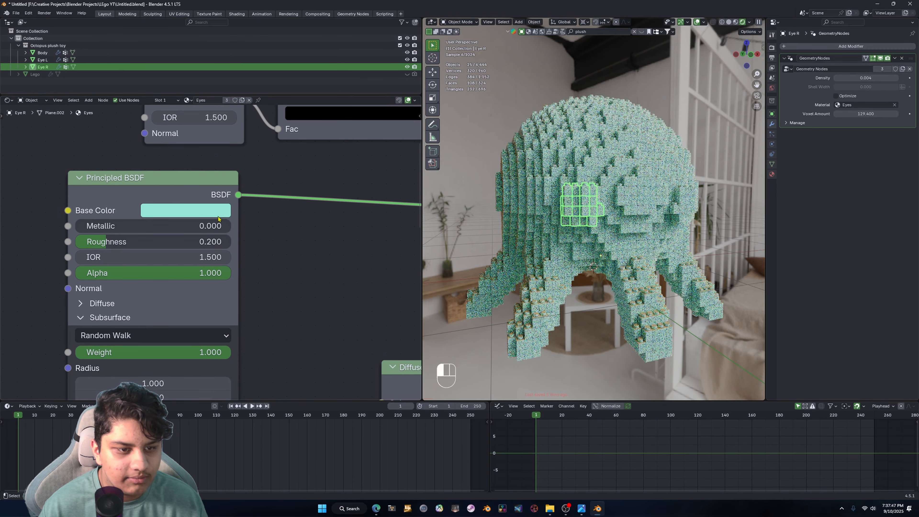
{"action": "left_click", "coordinate": [195, 210]}
{"action": "left_click", "coordinate": [269, 321]}
{"action": "left_click_drag", "start_coordinate": [269, 298], "coordinate": [270, 311]}
{"action": "left_click", "coordinate": [470, 308]}
{"action": "middle_click_drag", "start_coordinate": [666, 210], "coordinate": [671, 188]}
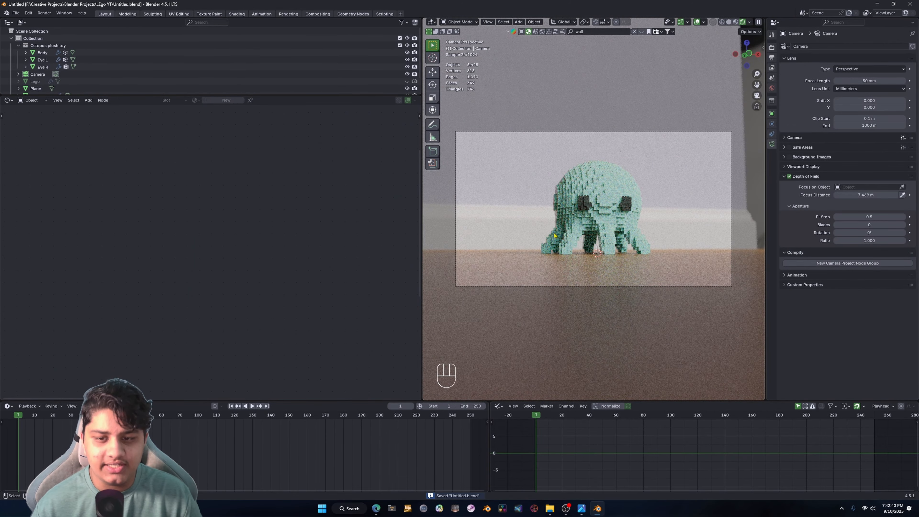
Step: Set a render region around the whole camera frame
{"action": "scroll", "coordinate": [539, 165], "scroll_direction": "down", "scroll_amount": 1}
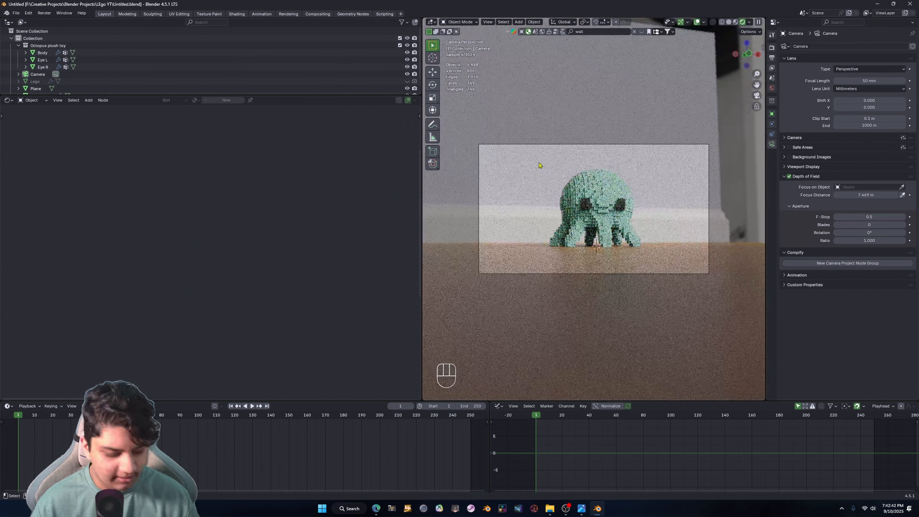
{"action": "left_click_drag", "start_coordinate": [457, 126], "coordinate": [756, 305]}
{"action": "scroll", "coordinate": [637, 269], "scroll_direction": "up", "scroll_amount": 2}
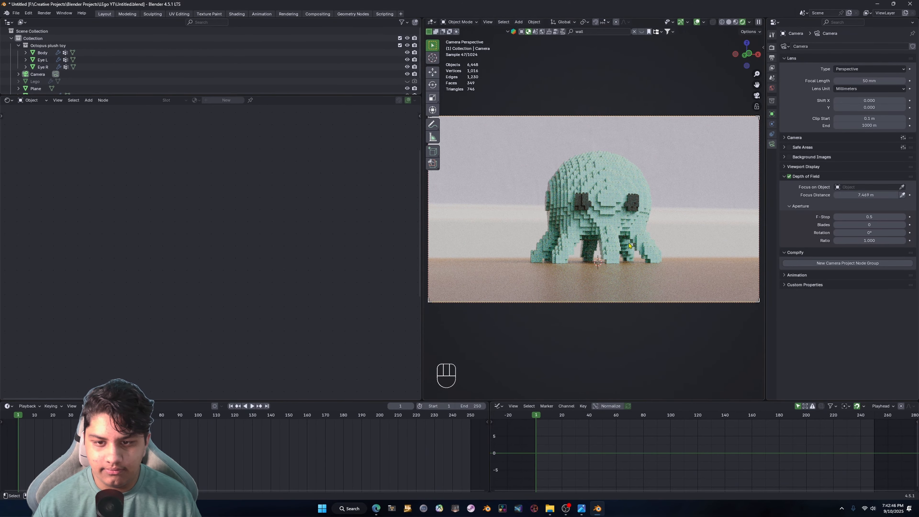
Step: Place the 3D cursor on the floor in front of the octopus and add a sphere mesh there
{"action": "middle_click_drag", "start_coordinate": [618, 243], "coordinate": [616, 268]}
{"action": "key", "text": "z"}
{"action": "middle_click_drag", "start_coordinate": [610, 229], "coordinate": [627, 195], "text": "shift"}
{"action": "scroll", "coordinate": [615, 206], "scroll_direction": "up", "scroll_amount": 2}
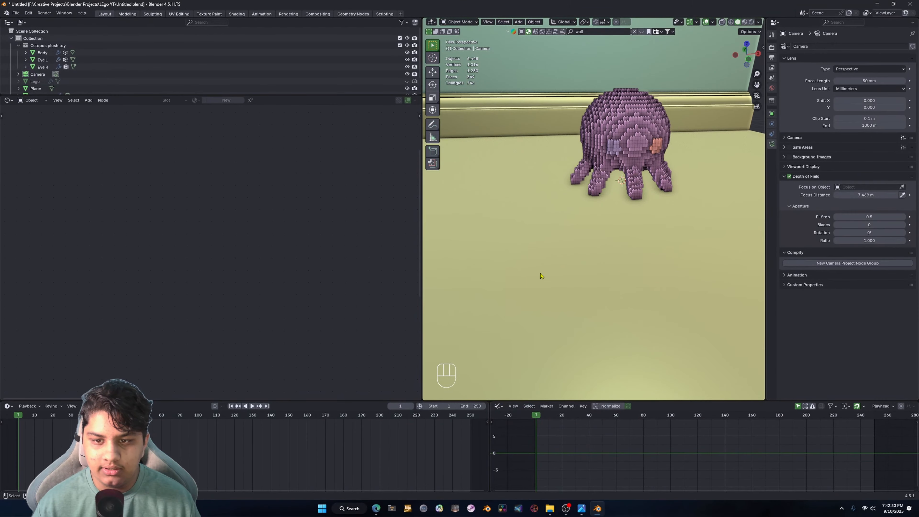
{"action": "right_click", "coordinate": [536, 280], "text": "shift"}
{"action": "middle_click_drag", "start_coordinate": [596, 262], "coordinate": [581, 236]}
{"action": "key", "text": "shift+a"}
{"action": "mouse_move", "coordinate": [559, 127]}
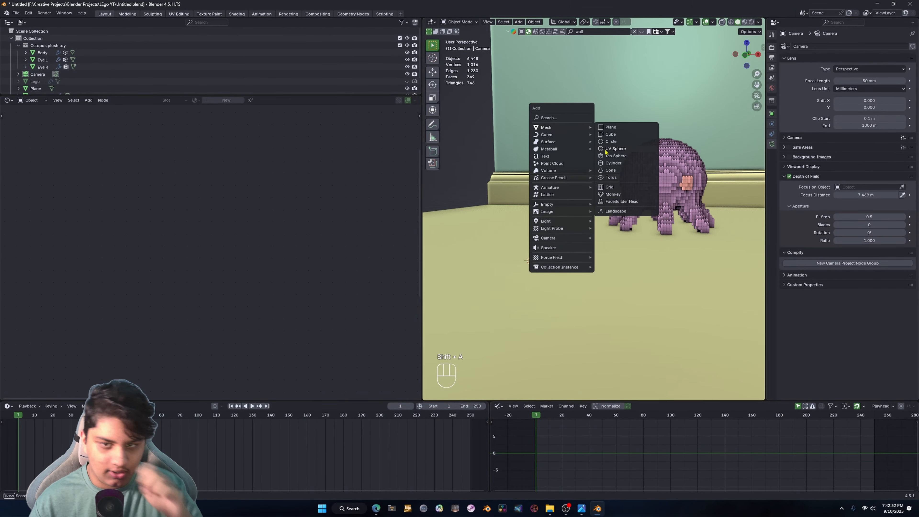
{"action": "left_click", "coordinate": [617, 149]}
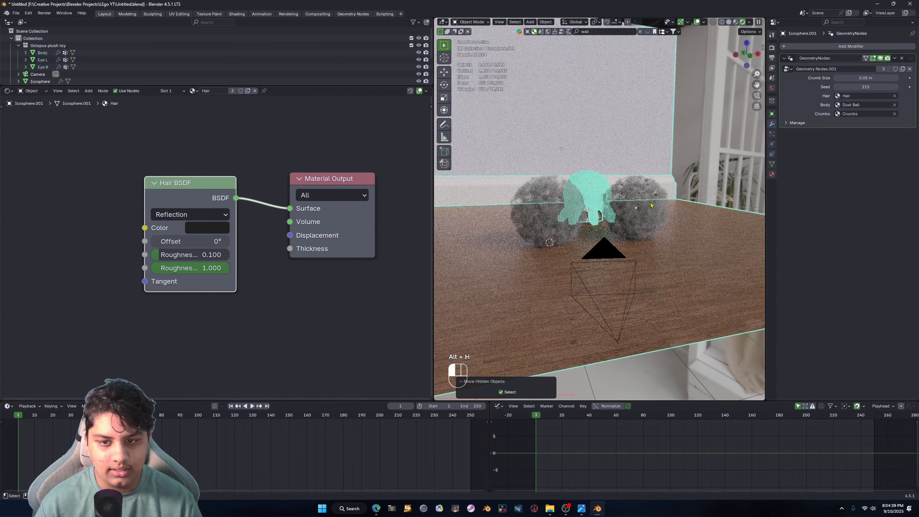
Step: Unhide all hidden objects and frame the octopus together with the dust balls
{"action": "key", "text": "alt+h"}
{"action": "middle_click_drag", "start_coordinate": [642, 227], "coordinate": [629, 279], "text": "shift"}
{"action": "scroll", "coordinate": [650, 228], "scroll_direction": "up", "scroll_amount": 4}
{"action": "middle_click_drag", "start_coordinate": [676, 235], "coordinate": [631, 195]}
{"action": "scroll", "coordinate": [673, 217], "scroll_direction": "down", "scroll_amount": 4}
{"action": "scroll", "coordinate": [651, 213], "scroll_direction": "up", "scroll_amount": 2}
{"action": "middle_click_drag", "start_coordinate": [672, 217], "coordinate": [676, 235]}
Step: Scale down the dust ball beside the octopus and move it vertically to rest on the floor
{"action": "key", "text": "s"}
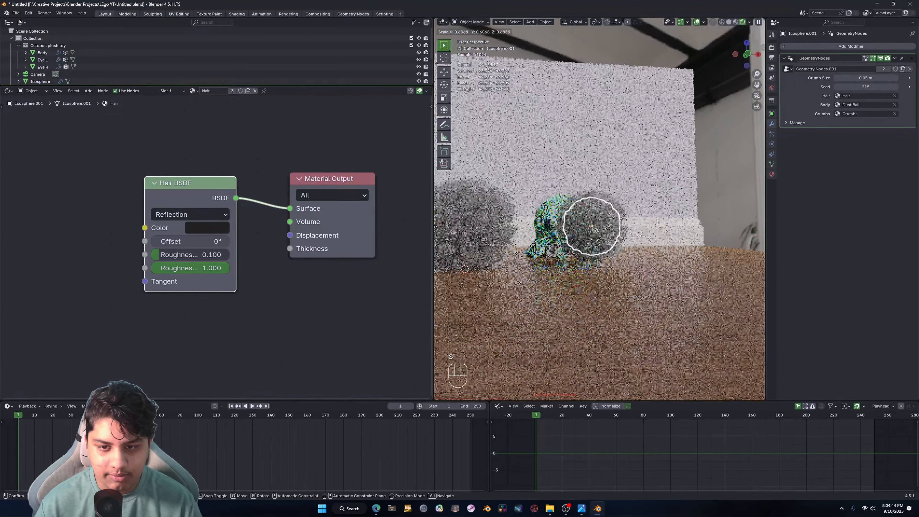
{"action": "left_click", "coordinate": [636, 232]}
{"action": "key", "text": "g"}
{"action": "key", "text": "z"}
{"action": "left_click", "coordinate": [616, 221]}
Step: Delete the larger dust ball and select the remaining one
{"action": "left_click", "coordinate": [441, 204]}
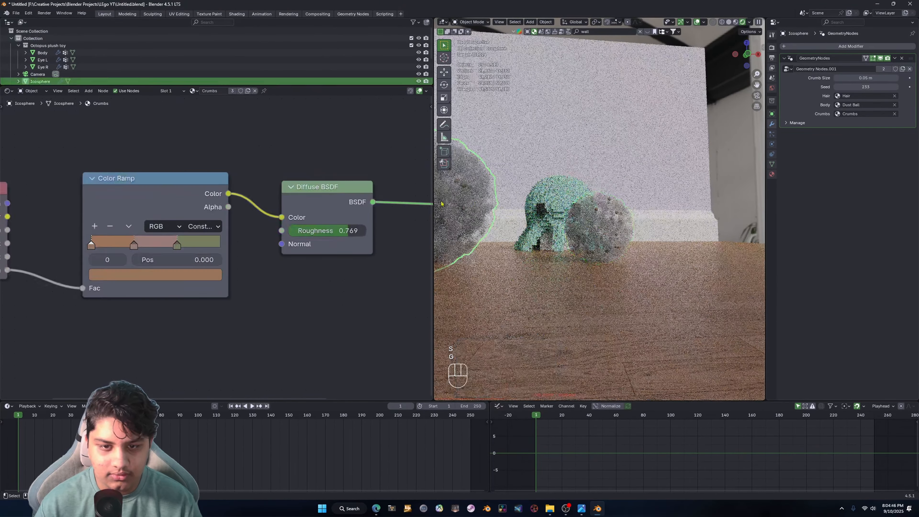
{"action": "key", "text": "Delete"}
{"action": "left_click", "coordinate": [597, 235]}
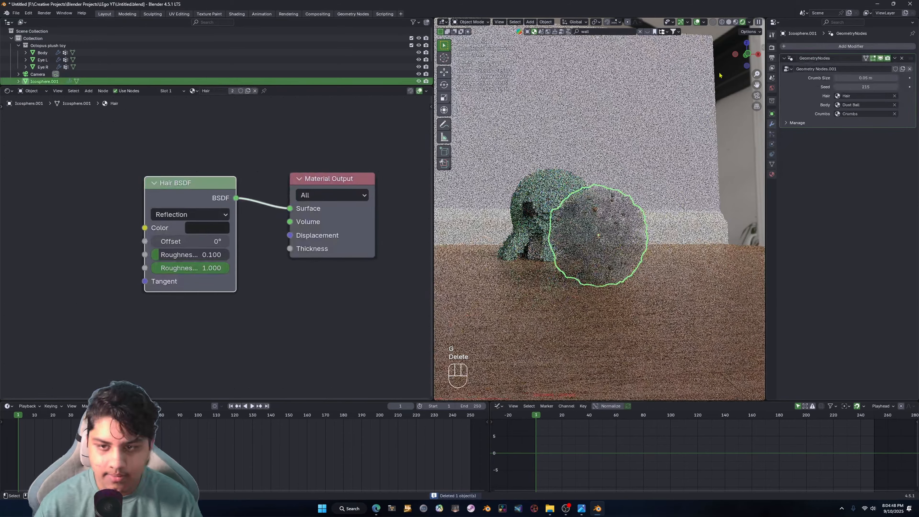
Step: Flatten the dust ball's underside by moving its bottom up about 0.39 m along Z with proportional editing
{"action": "left_click", "coordinate": [735, 22]}
{"action": "middle_click_drag", "start_coordinate": [615, 268], "coordinate": [634, 231], "text": "shift"}
{"action": "scroll", "coordinate": [624, 250], "scroll_direction": "up", "scroll_amount": 2}
{"action": "key", "text": "Tab"}
{"action": "left_click", "coordinate": [616, 291]}
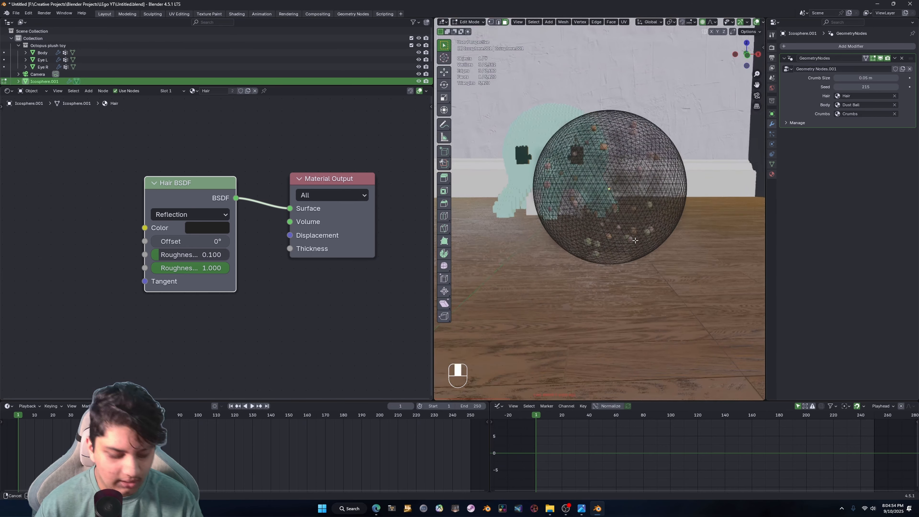
{"action": "key", "text": "g"}
{"action": "key", "text": "z"}
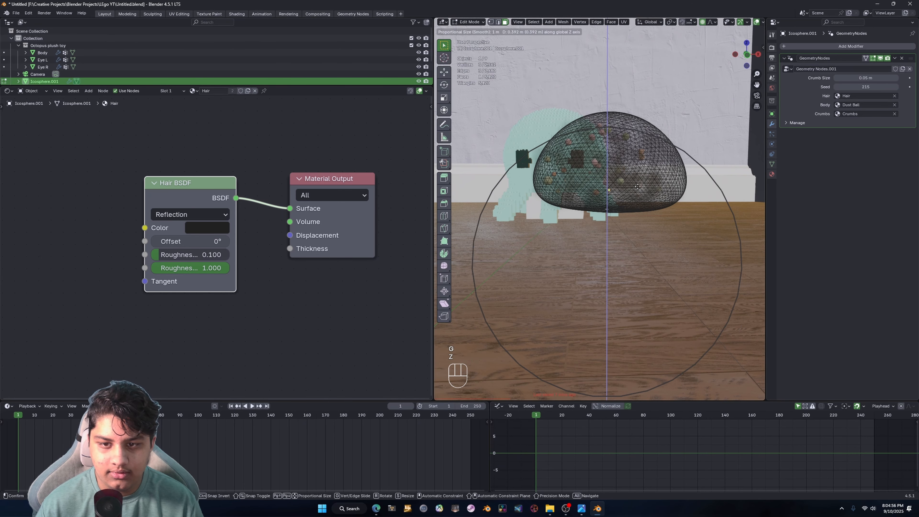
{"action": "left_click", "coordinate": [639, 189]}
Step: Return to Object Mode and lower the flattened dust ball along Z by about 0.40 m onto the floor
{"action": "key", "text": "Tab"}
{"action": "key", "text": "g"}
{"action": "middle_click_drag", "start_coordinate": [637, 202], "coordinate": [631, 231]}
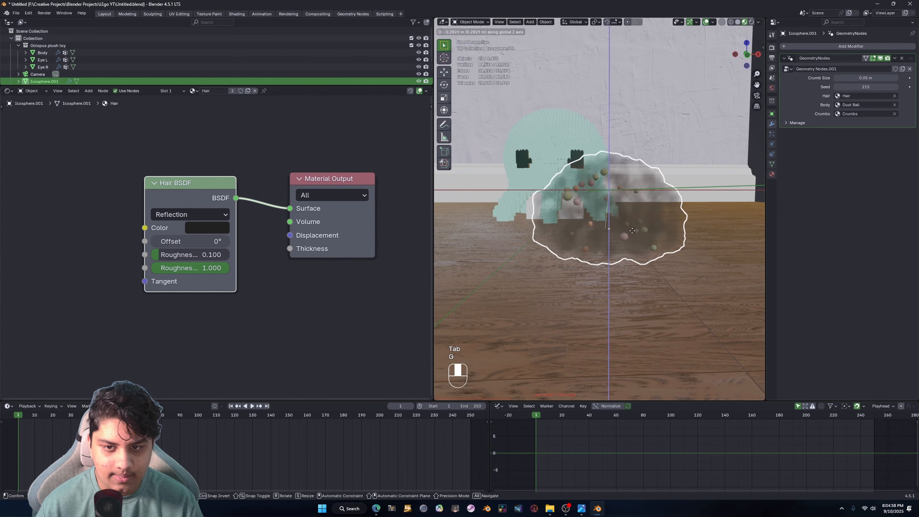
{"action": "middle_click_drag", "start_coordinate": [633, 236], "coordinate": [624, 294]}
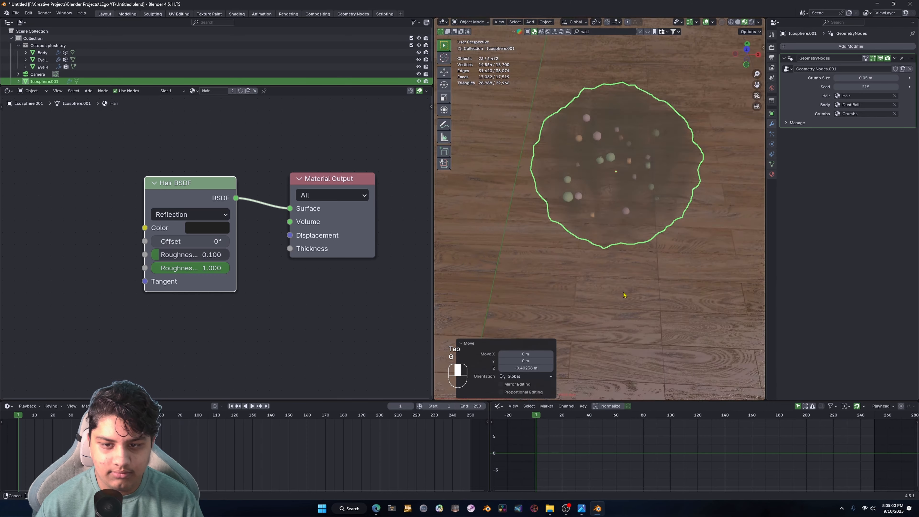
{"action": "scroll", "coordinate": [623, 293], "scroll_direction": "down", "scroll_amount": 4}
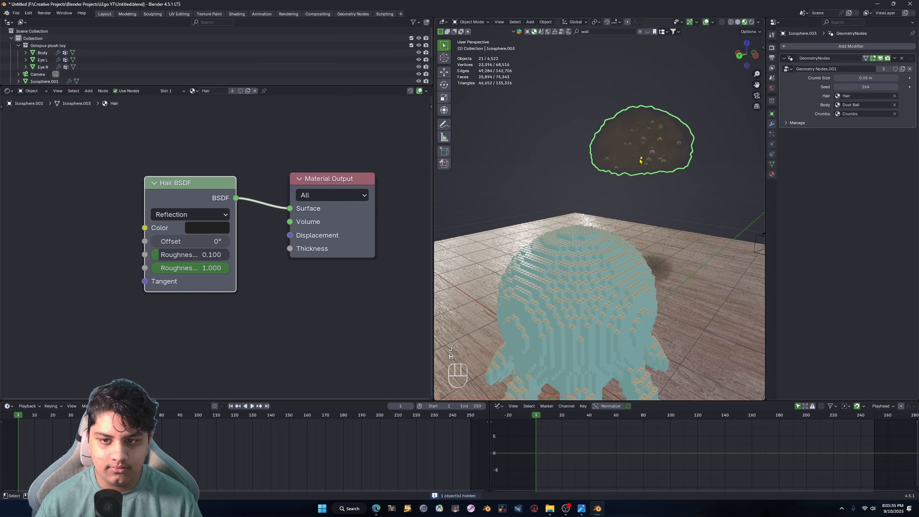
Step: Move the flattened dust ball to the top of the octopus's head, snapping it by a base point on its underside
{"action": "middle_click_drag", "start_coordinate": [660, 170], "coordinate": [648, 169]}
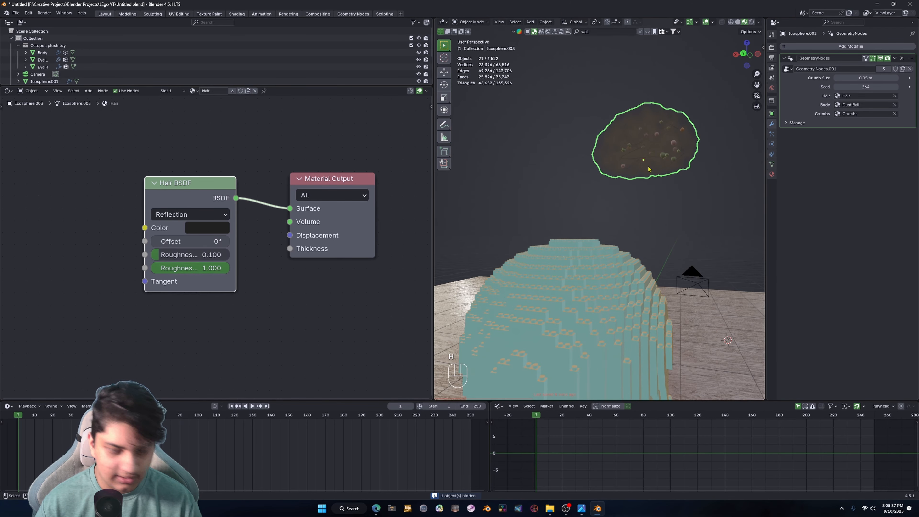
{"action": "key", "text": "g"}
{"action": "key", "text": "b"}
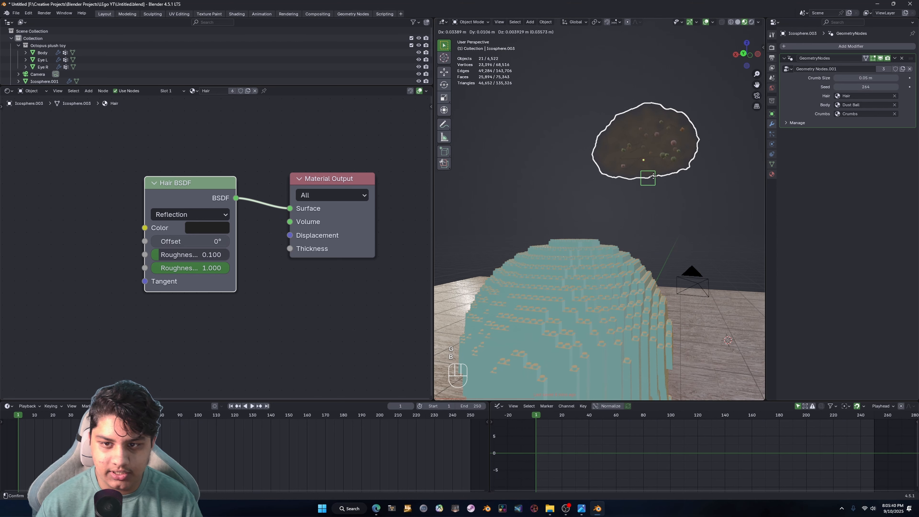
{"action": "left_click", "coordinate": [646, 166]}
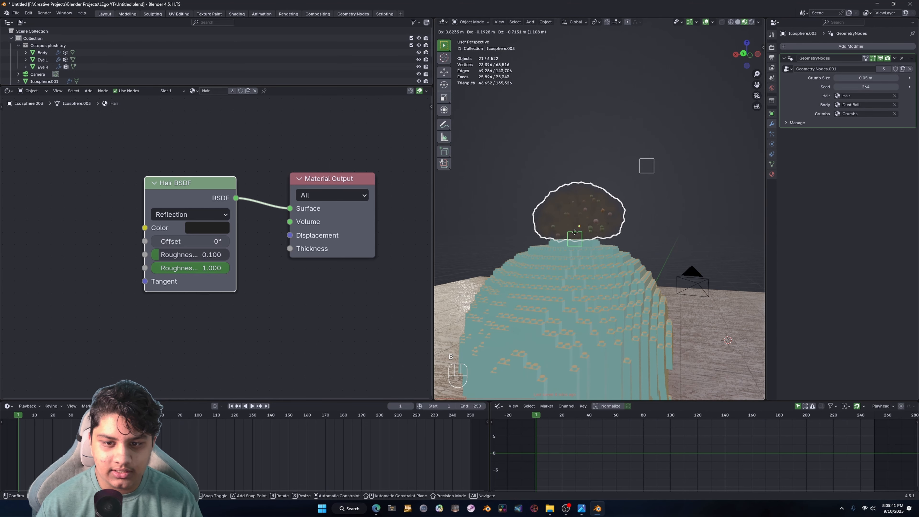
{"action": "left_click", "coordinate": [574, 232]}
{"action": "middle_click_drag", "start_coordinate": [574, 232], "coordinate": [727, 77]}
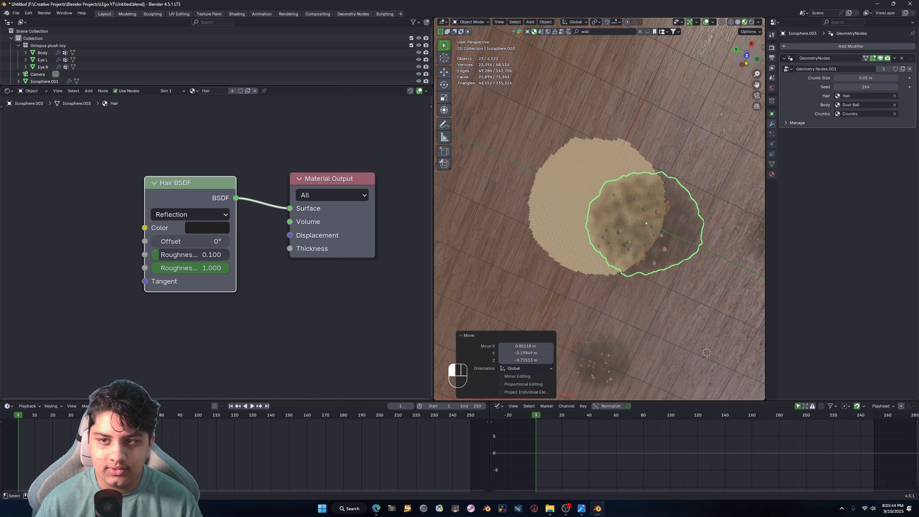
Step: Scale the dust ball down to 0.3 and lower it to rest on top of the octopus's head
{"action": "key", "text": "s"}
{"action": "left_click", "coordinate": [620, 199]}
{"action": "middle_click_drag", "start_coordinate": [620, 199], "coordinate": [687, 119]}
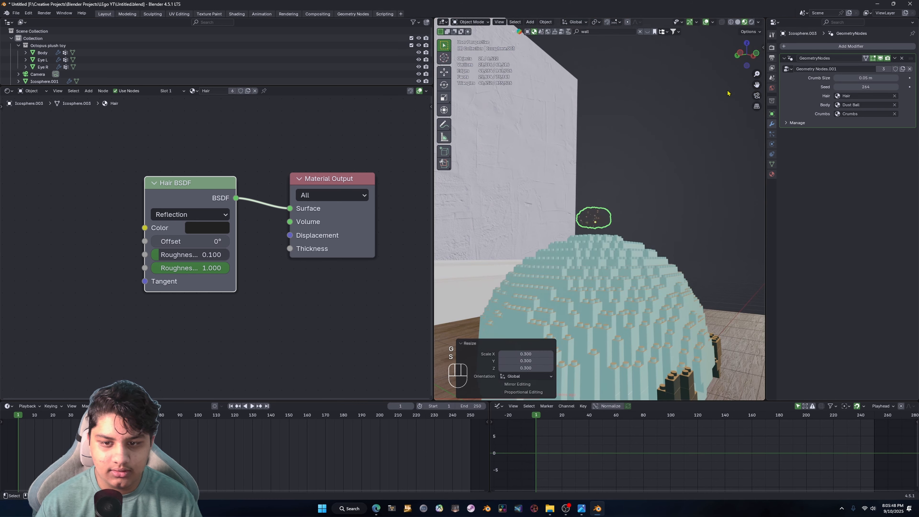
{"action": "scroll", "coordinate": [645, 217], "scroll_direction": "up", "scroll_amount": 5}
{"action": "key", "text": "g"}
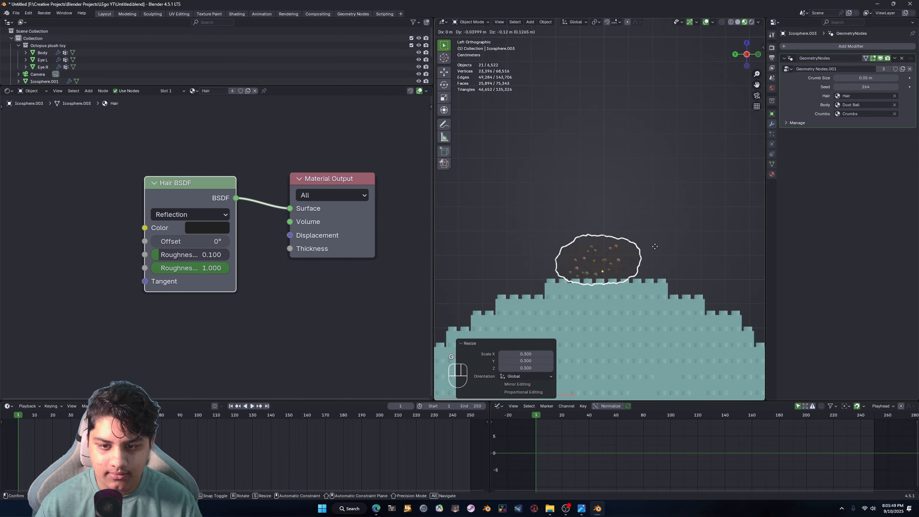
{"action": "left_click", "coordinate": [655, 246]}
{"action": "key", "text": "s"}
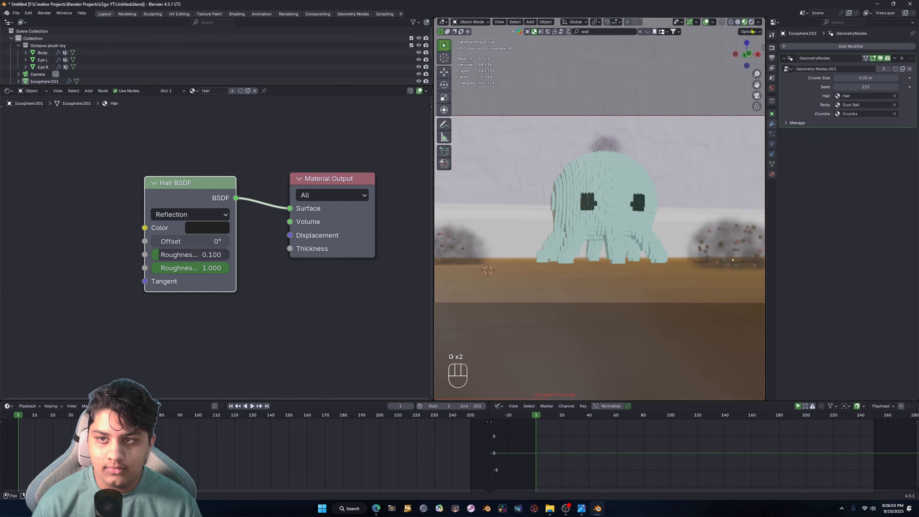
Step: Preview the scene with rendered shading through the camera and examine the octopus and dust ball composition
{"action": "left_click", "coordinate": [751, 22]}
{"action": "scroll", "coordinate": [629, 219], "scroll_direction": "down", "scroll_amount": 2}
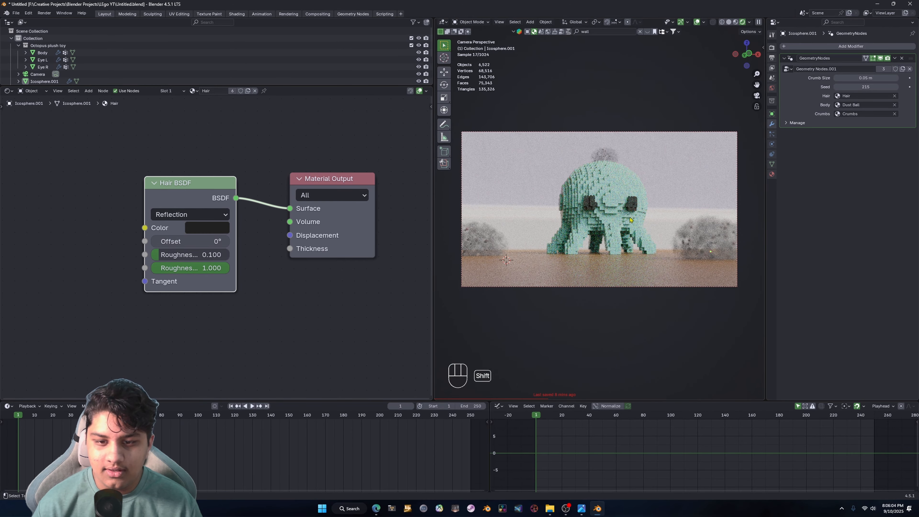
{"action": "middle_click_drag", "start_coordinate": [630, 219], "coordinate": [632, 225], "text": "shift"}
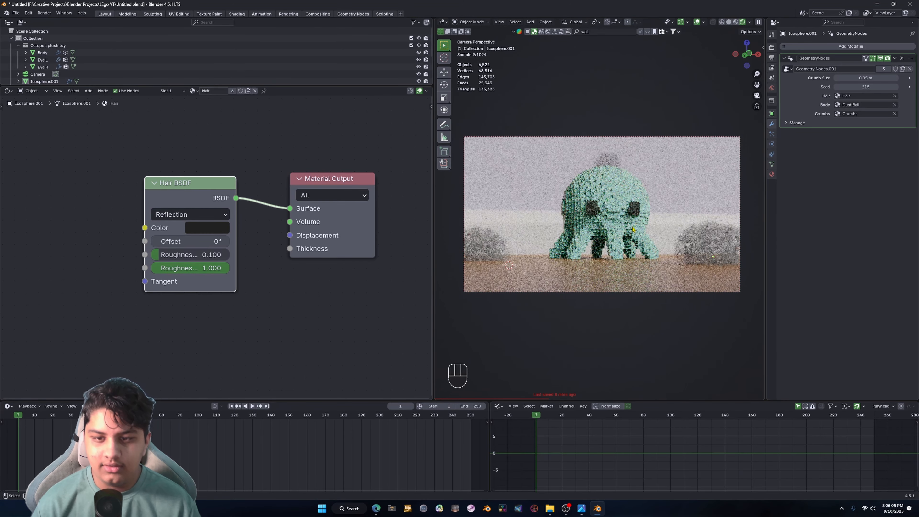
{"action": "scroll", "coordinate": [631, 230], "scroll_direction": "up", "scroll_amount": 3}
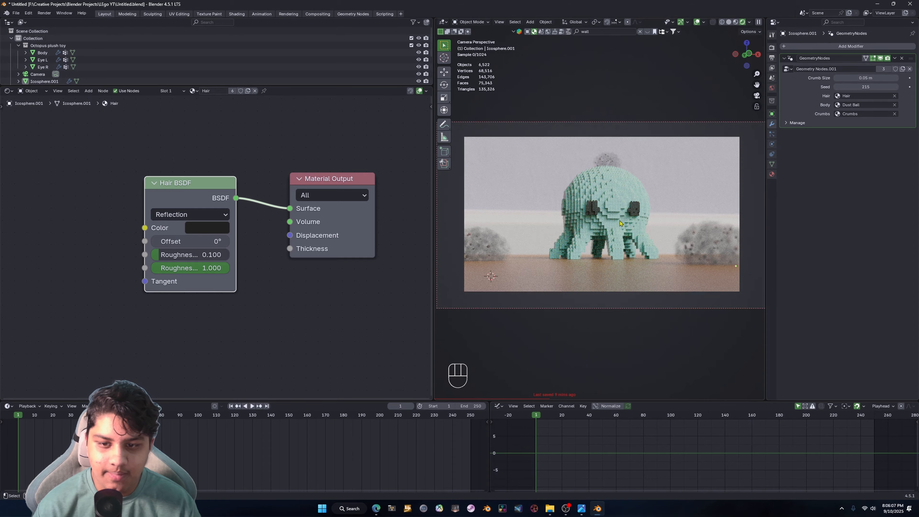
{"action": "scroll", "coordinate": [630, 230], "scroll_direction": "down", "scroll_amount": 3}
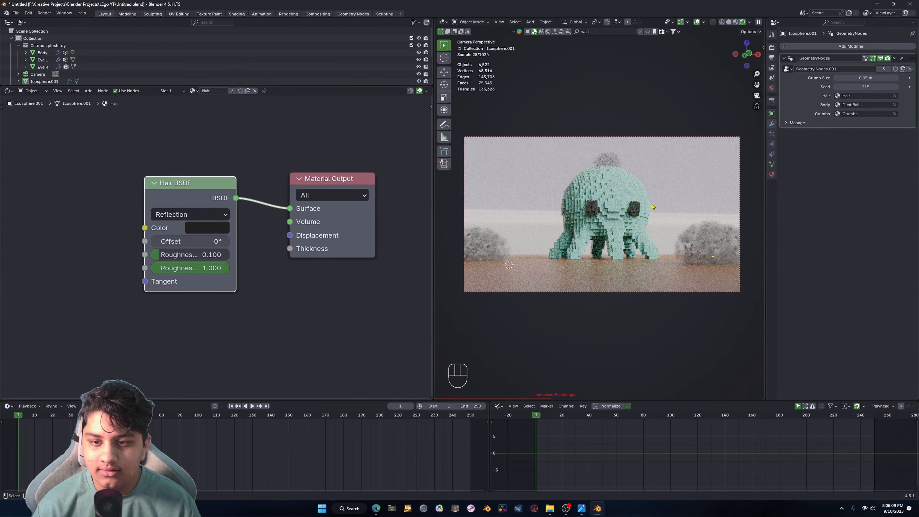
{"action": "left_click", "coordinate": [609, 204]}
{"action": "scroll", "coordinate": [628, 223], "scroll_direction": "down", "scroll_amount": 5}
{"action": "left_click", "coordinate": [658, 230]}
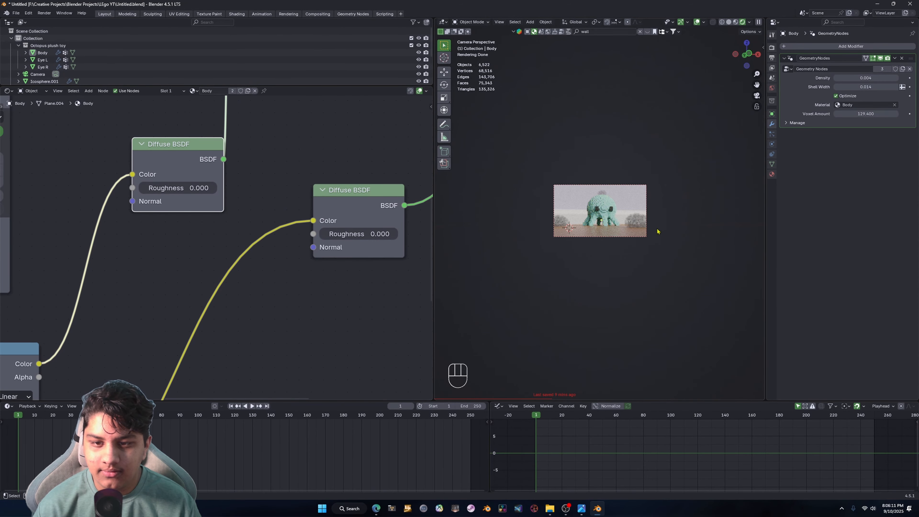
{"action": "scroll", "coordinate": [653, 233], "scroll_direction": "up", "scroll_amount": 6}
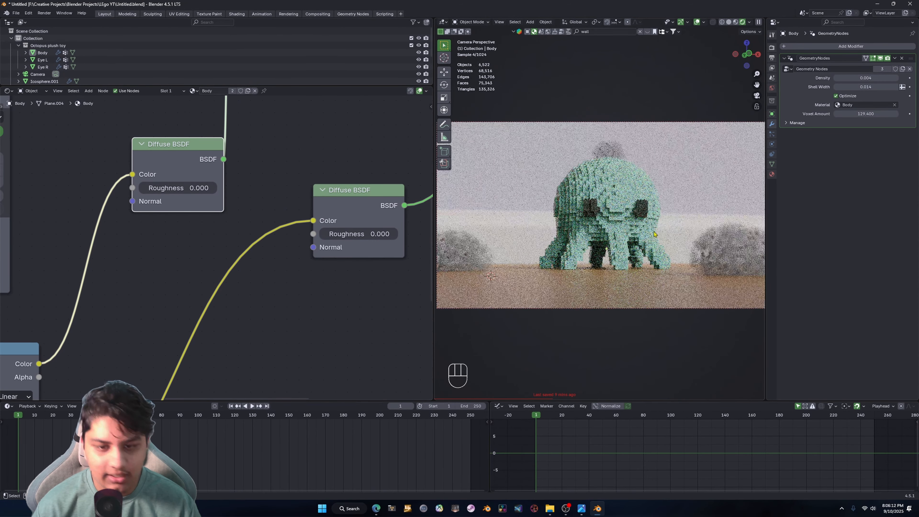
{"action": "scroll", "coordinate": [636, 207], "scroll_direction": "down", "scroll_amount": 1}
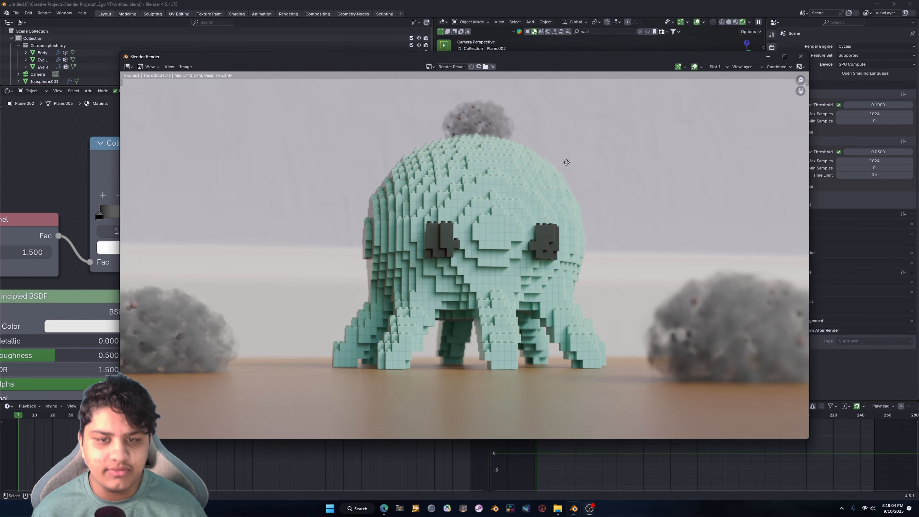
Step: Inspect the whole rendered image of the octopus scene and close the render window
{"action": "scroll", "coordinate": [549, 232], "scroll_direction": "down", "scroll_amount": 1}
{"action": "middle_click_drag", "start_coordinate": [547, 239], "coordinate": [546, 208]}
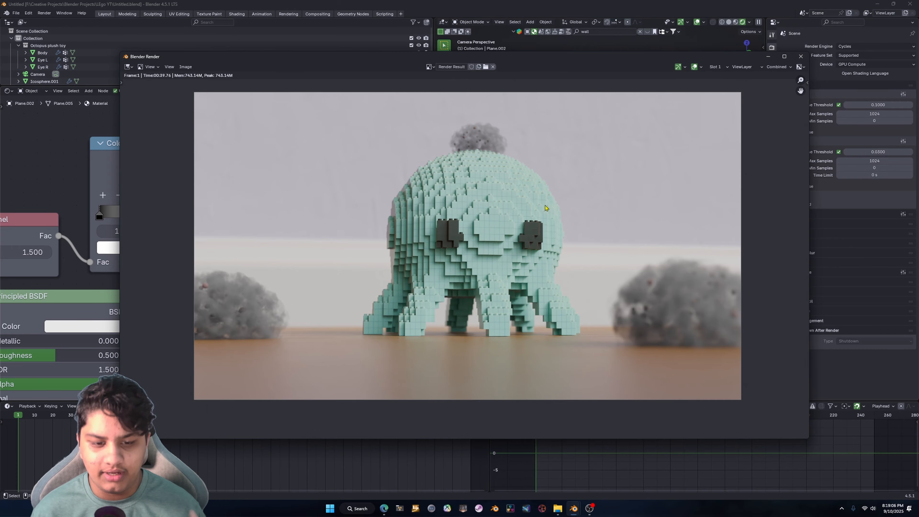
{"action": "left_click", "coordinate": [801, 57]}
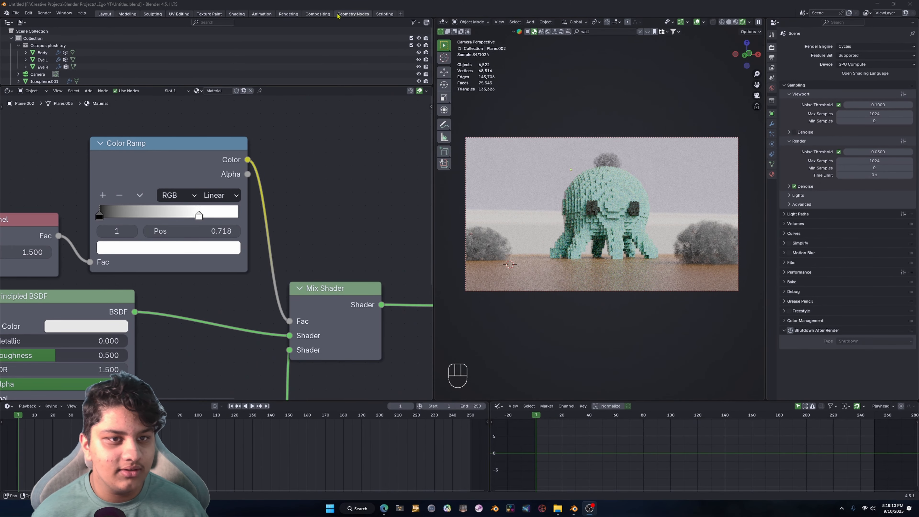
Step: Stop the rendered preview, enable nodes in the Compositing workspace, and set the compositor device to GPU
{"action": "left_click", "coordinate": [728, 22]}
{"action": "left_click", "coordinate": [316, 14]}
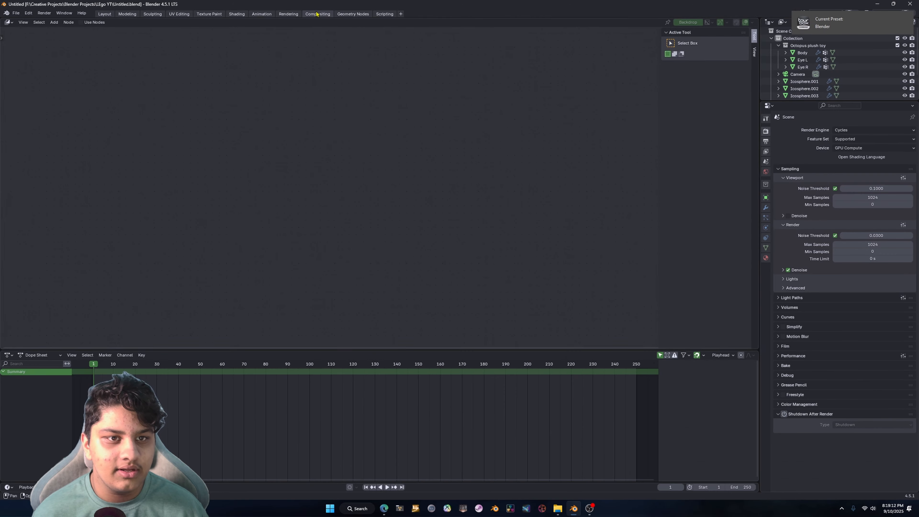
{"action": "left_click", "coordinate": [81, 22]}
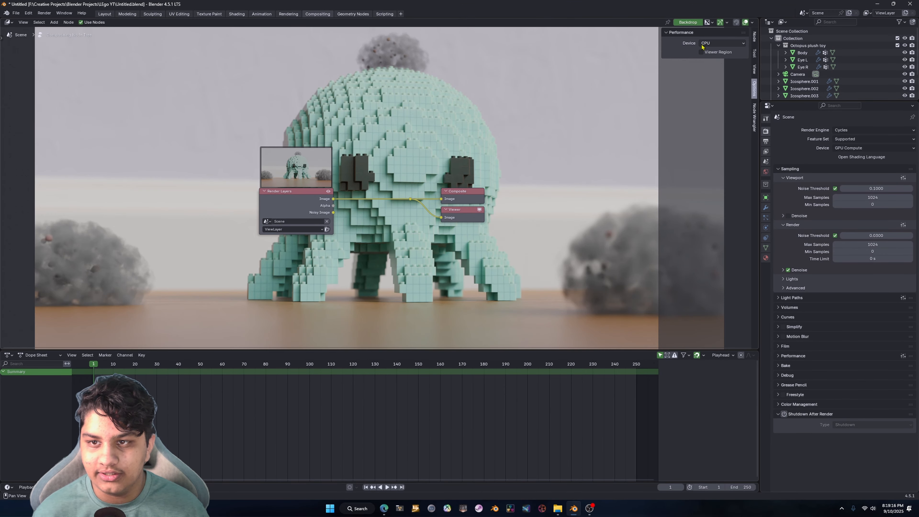
{"action": "left_click", "coordinate": [703, 44]}
{"action": "left_click", "coordinate": [709, 51]}
Step: Move the Render Layers node along X away from the Composite and Viewer nodes to make room between them
{"action": "scroll", "coordinate": [478, 138], "scroll_direction": "up", "scroll_amount": 2}
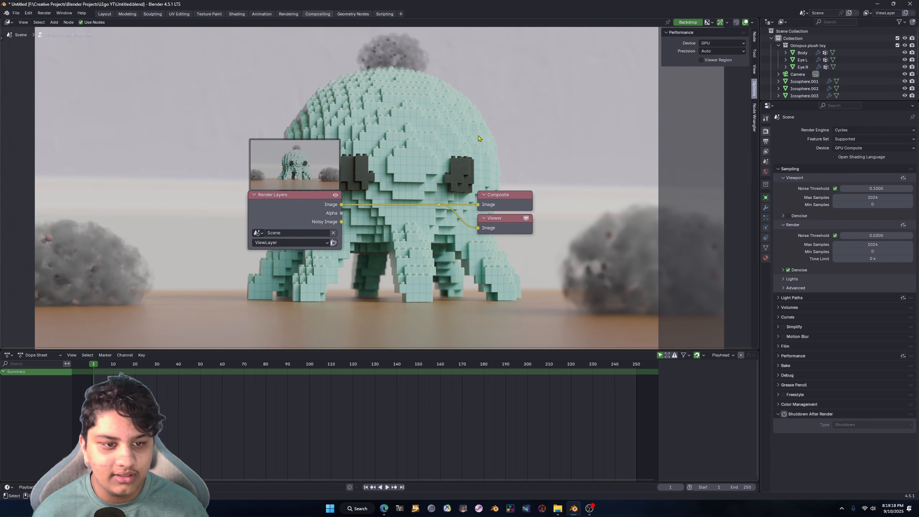
{"action": "left_click_drag", "start_coordinate": [176, 168], "coordinate": [361, 294]}
{"action": "key", "text": "g"}
{"action": "key", "text": "x"}
{"action": "left_click", "coordinate": [232, 228]}
{"action": "middle_click_drag", "start_coordinate": [243, 241], "coordinate": [463, 208]}
{"action": "scroll", "coordinate": [464, 208], "scroll_direction": "down", "scroll_amount": 4}
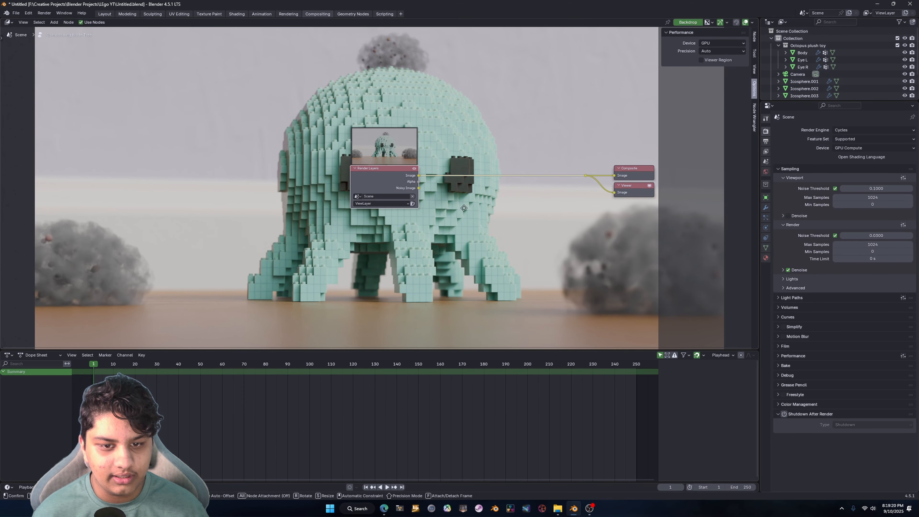
{"action": "key", "text": "x"}
{"action": "left_click", "coordinate": [326, 207]}
{"action": "left_click", "coordinate": [389, 177]}
{"action": "scroll", "coordinate": [389, 177], "scroll_direction": "up", "scroll_amount": 4}
{"action": "middle_click_drag", "start_coordinate": [389, 177], "coordinate": [360, 207]}
Step: Add a Lens Distortion node on the link just after Render Layers
{"action": "key", "text": "shift+a"}
{"action": "left_click", "coordinate": [347, 177]}
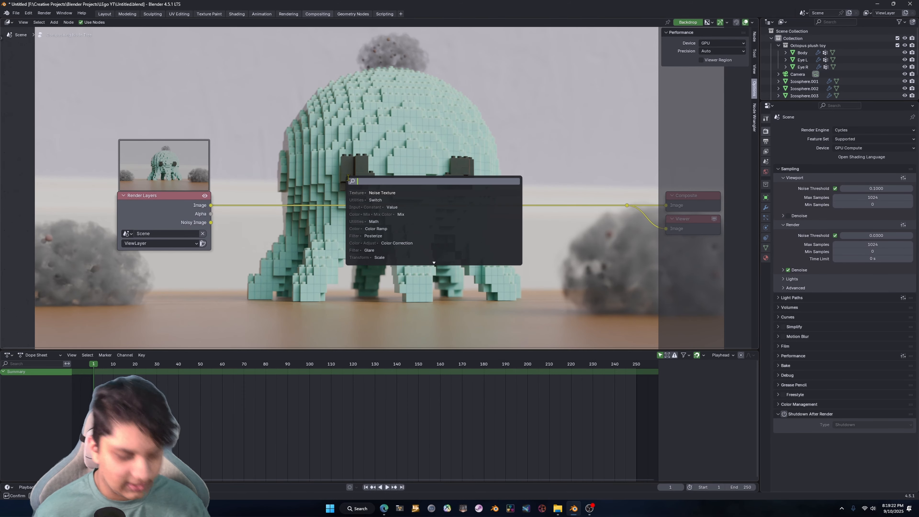
{"action": "type", "text": "dispers"}
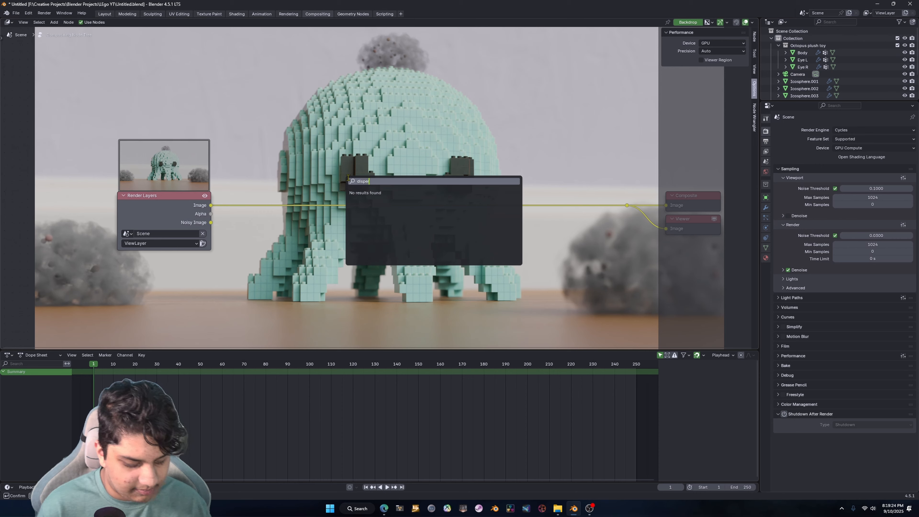
{"action": "key", "text": "BackSpace"}
{"action": "key", "text": "BackSpace"}
{"action": "key", "text": "BackSpace"}
{"action": "key", "text": "BackSpace"}
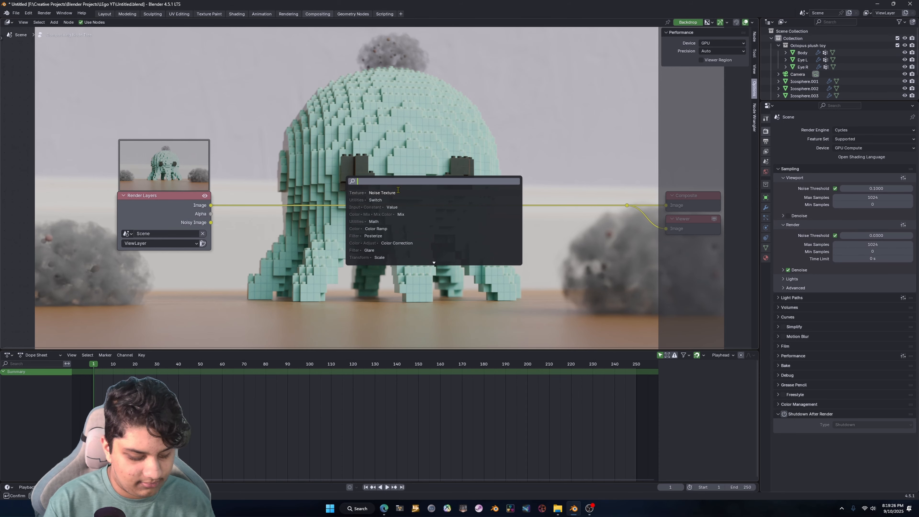
{"action": "type", "text": "tor"}
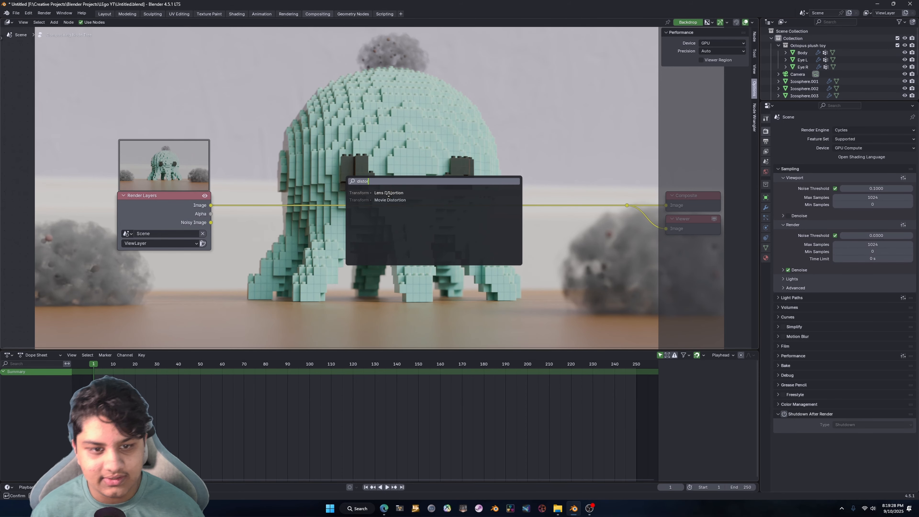
{"action": "left_click", "coordinate": [397, 193]}
{"action": "left_click", "coordinate": [296, 208]}
{"action": "scroll", "coordinate": [296, 208], "scroll_direction": "up", "scroll_amount": 2}
{"action": "left_click_drag", "start_coordinate": [232, 192], "coordinate": [232, 199]}
{"action": "middle_click_drag", "start_coordinate": [255, 192], "coordinate": [322, 182]}
Step: Set the Lens Distortion type to Horizontal and its dispersion to about 0.412
{"action": "scroll", "coordinate": [323, 182], "scroll_direction": "up", "scroll_amount": 1}
{"action": "scroll", "coordinate": [323, 182], "scroll_direction": "up", "scroll_amount": 1}
{"action": "left_click", "coordinate": [271, 217]}
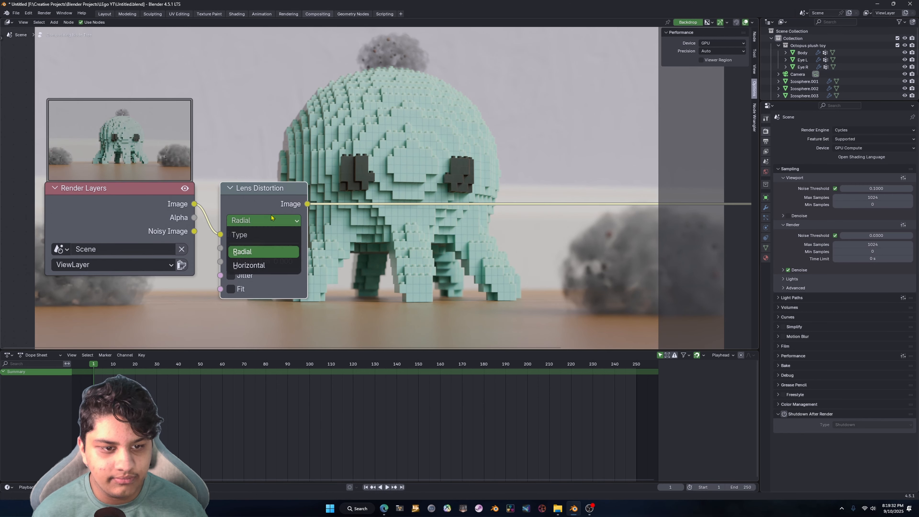
{"action": "left_click", "coordinate": [267, 269]}
{"action": "scroll", "coordinate": [367, 259], "scroll_direction": "up", "scroll_amount": 2}
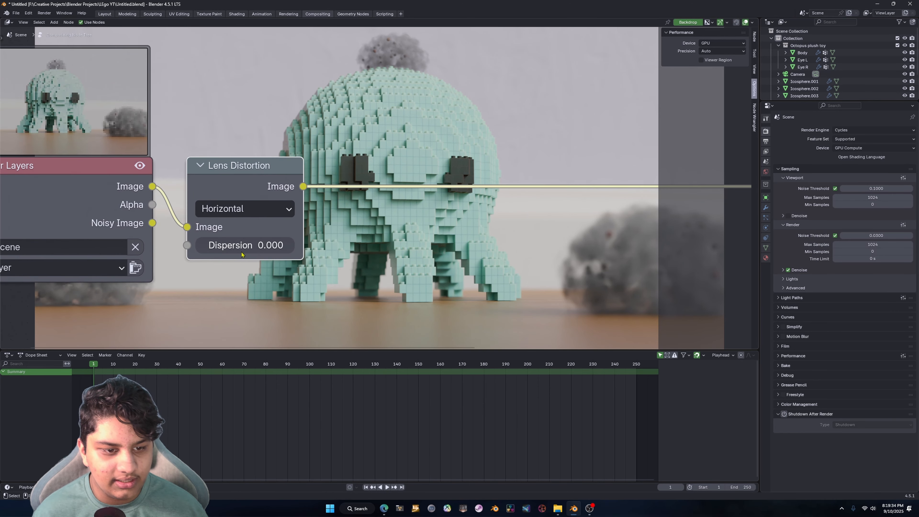
{"action": "left_click_drag", "start_coordinate": [245, 246], "coordinate": [295, 246]}
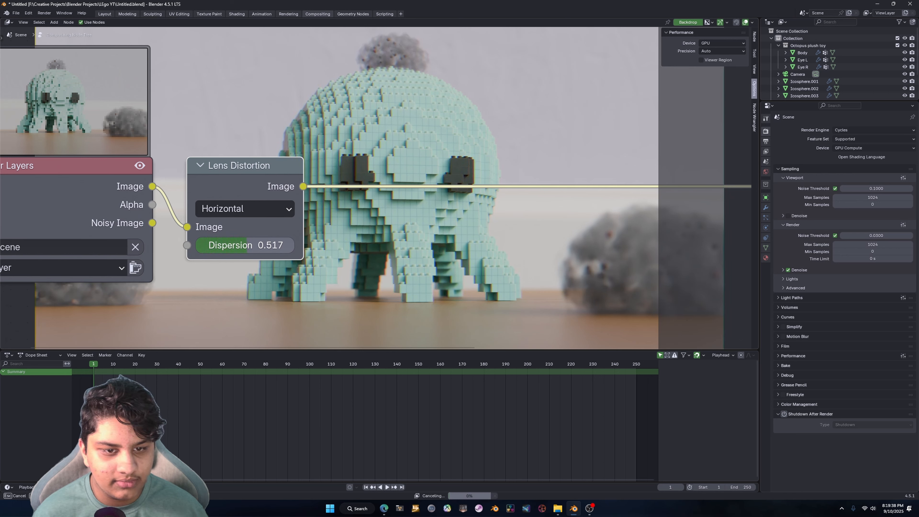
{"action": "left_click_drag", "start_coordinate": [224, 245], "coordinate": [236, 245]}
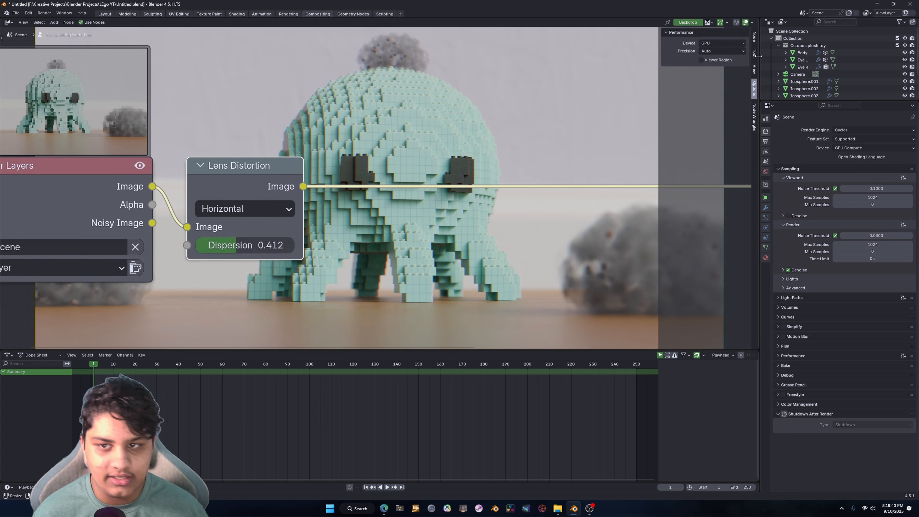
Step: Fit the backdrop image to the compositor area so the whole render is visible
{"action": "scroll", "coordinate": [583, 133], "scroll_direction": "down", "scroll_amount": 3}
{"action": "scroll", "coordinate": [583, 133], "scroll_direction": "up", "scroll_amount": 2}
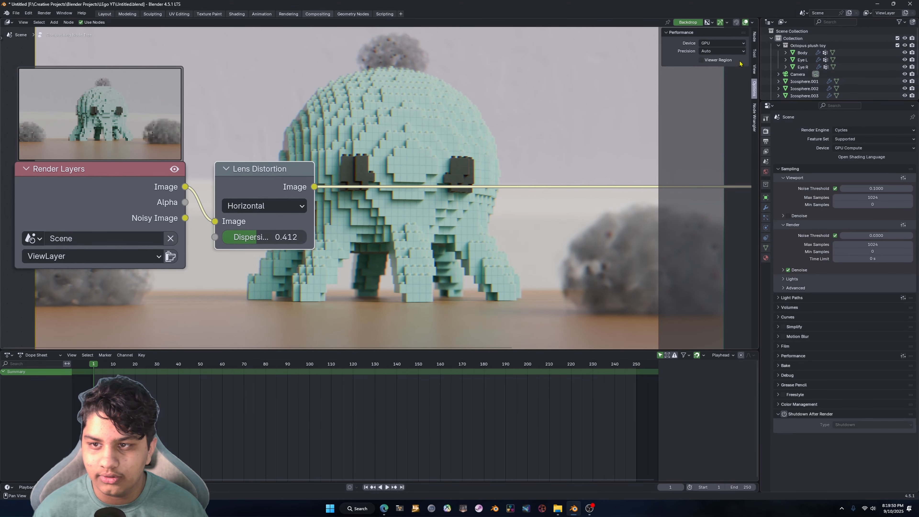
{"action": "left_click", "coordinate": [754, 68]}
{"action": "scroll", "coordinate": [576, 155], "scroll_direction": "down", "scroll_amount": 5}
{"action": "left_click", "coordinate": [686, 85]}
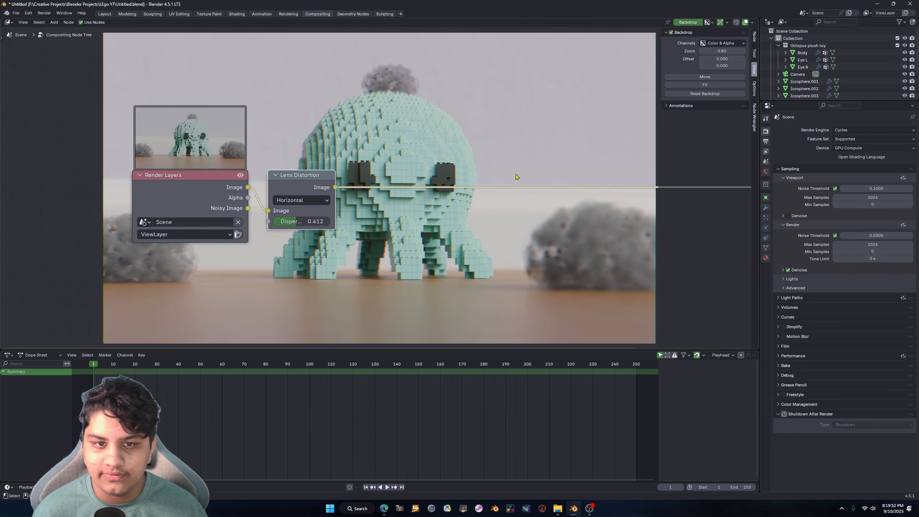
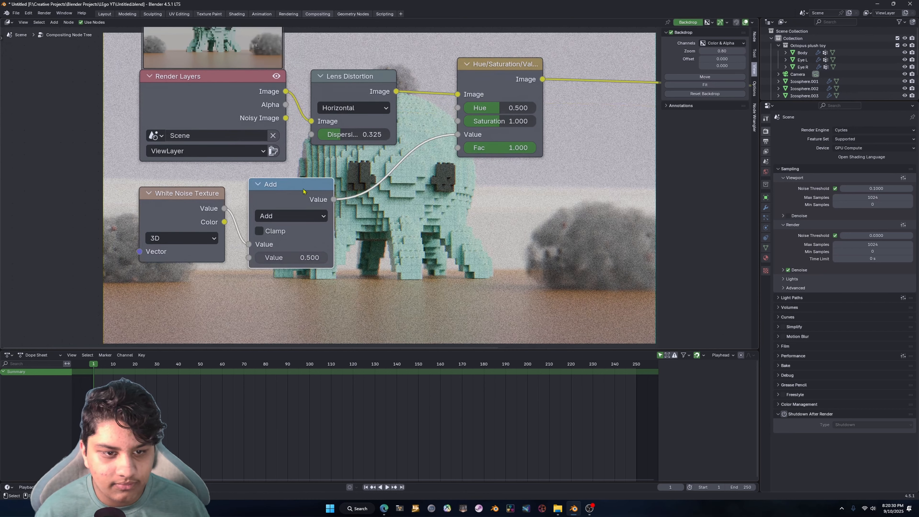
Step: Try raising the Add node's second value to about 0.66 and delete the node
{"action": "left_click_drag", "start_coordinate": [304, 191], "coordinate": [362, 191]}
{"action": "scroll", "coordinate": [363, 203], "scroll_direction": "up", "scroll_amount": 4}
{"action": "left_click_drag", "start_coordinate": [349, 281], "coordinate": [350, 281]}
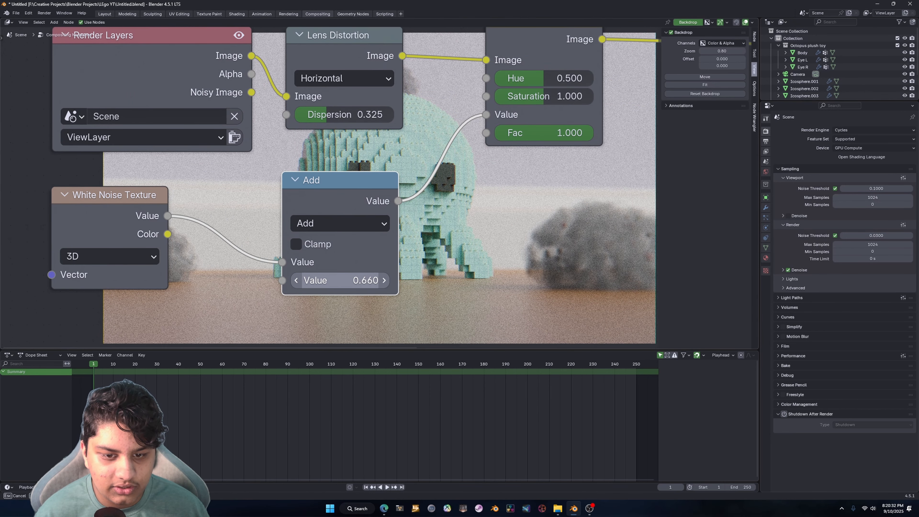
{"action": "key", "text": "x"}
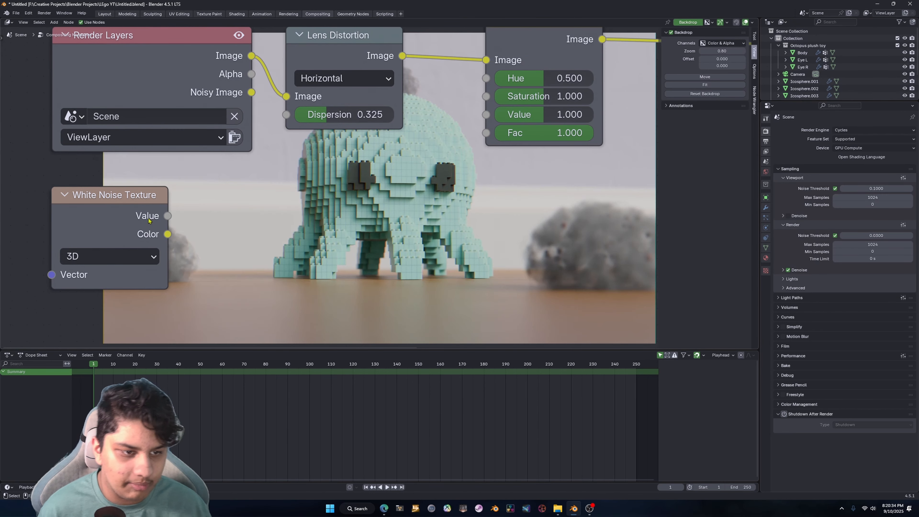
Step: Connect the White Noise Texture's value to the Hue/Saturation/Value factor and insert a Color Ramp on that link
{"action": "left_click_drag", "start_coordinate": [168, 216], "coordinate": [486, 133]}
{"action": "key", "text": "shift+a"}
{"action": "type", "text": "color ramp"}
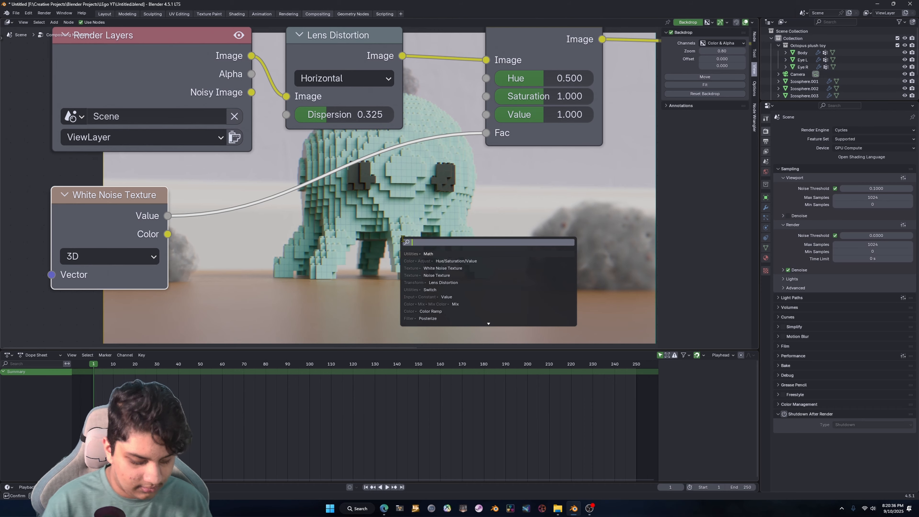
{"action": "key", "text": "Return"}
{"action": "left_click", "coordinate": [242, 160]}
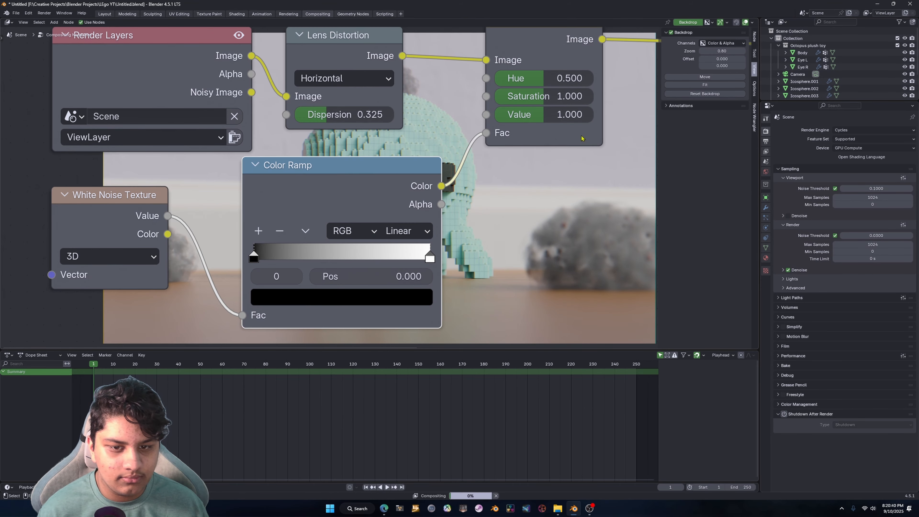
Step: Relink the noise Color Ramp to the Hue/Saturation/Value node's Value input and lighten its black stop to a value of about 0.779
{"action": "left_click_drag", "start_coordinate": [486, 132], "coordinate": [486, 114]}
{"action": "left_click", "coordinate": [391, 296]}
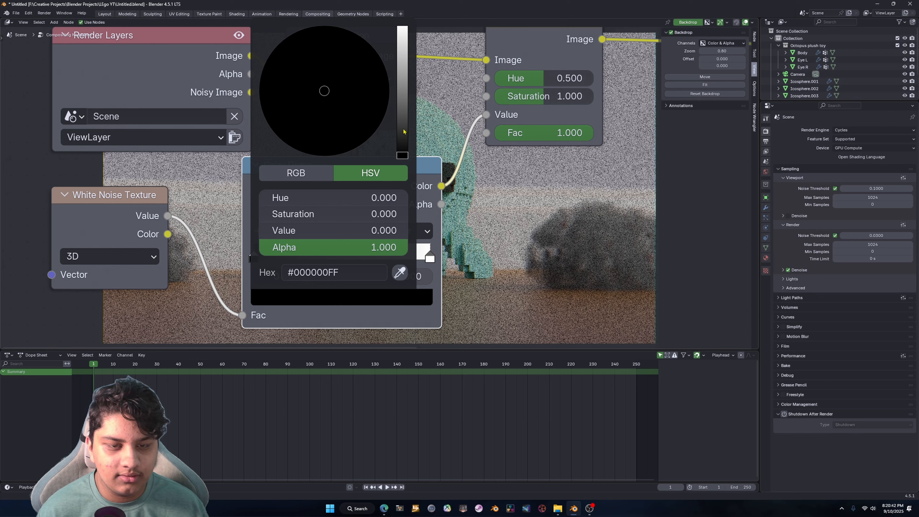
{"action": "left_click_drag", "start_coordinate": [404, 131], "coordinate": [402, 39]}
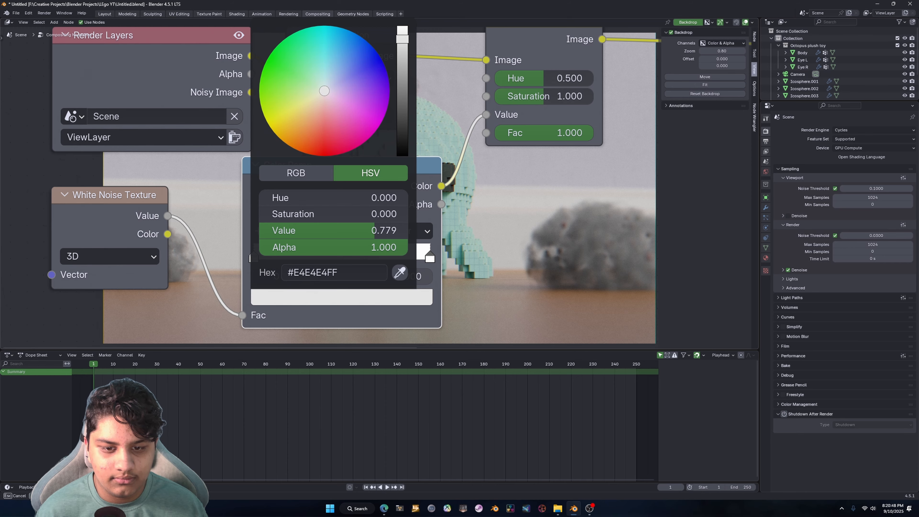
{"action": "left_click", "coordinate": [461, 104]}
Step: Preview the Render Layers output through the Viewer node for comparison and delete the Viewer
{"action": "middle_click_drag", "start_coordinate": [461, 104], "coordinate": [230, 113]}
{"action": "scroll", "coordinate": [219, 172], "scroll_direction": "down", "scroll_amount": 8}
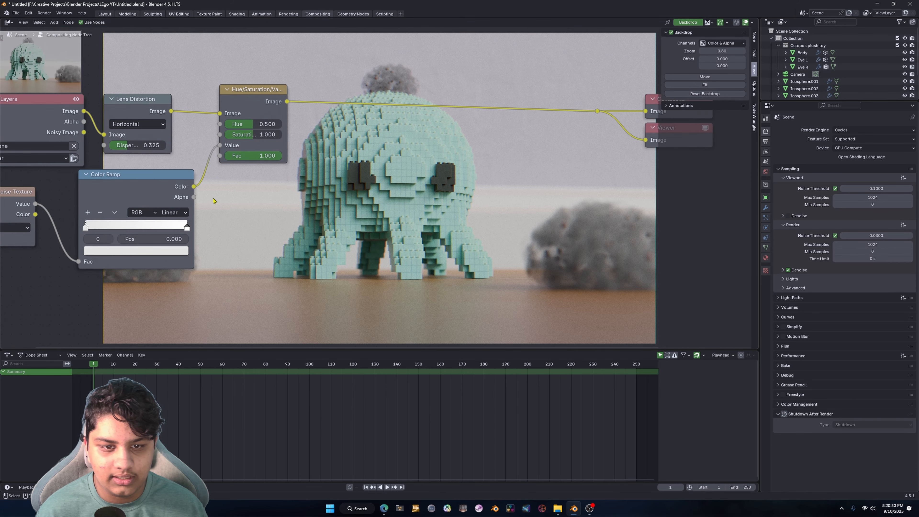
{"action": "middle_click_drag", "start_coordinate": [248, 166], "coordinate": [284, 202]}
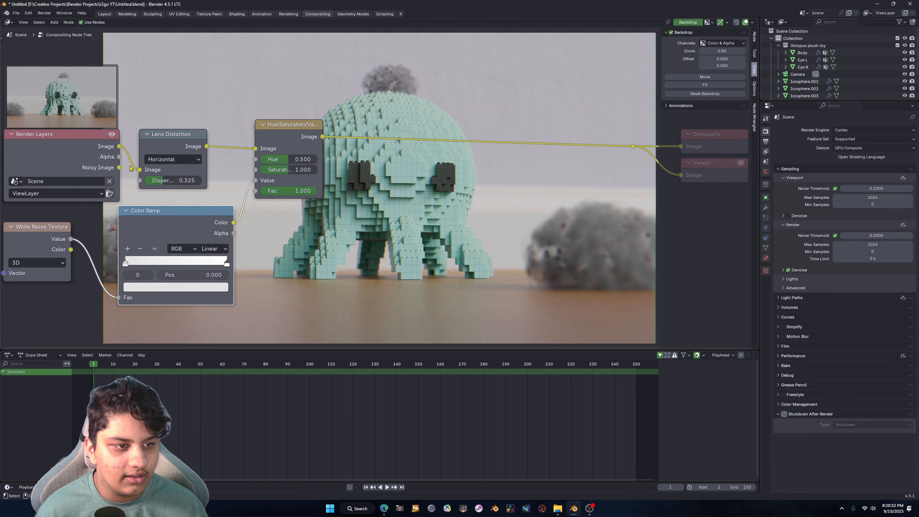
{"action": "left_click", "coordinate": [109, 164], "text": "ctrl+shift"}
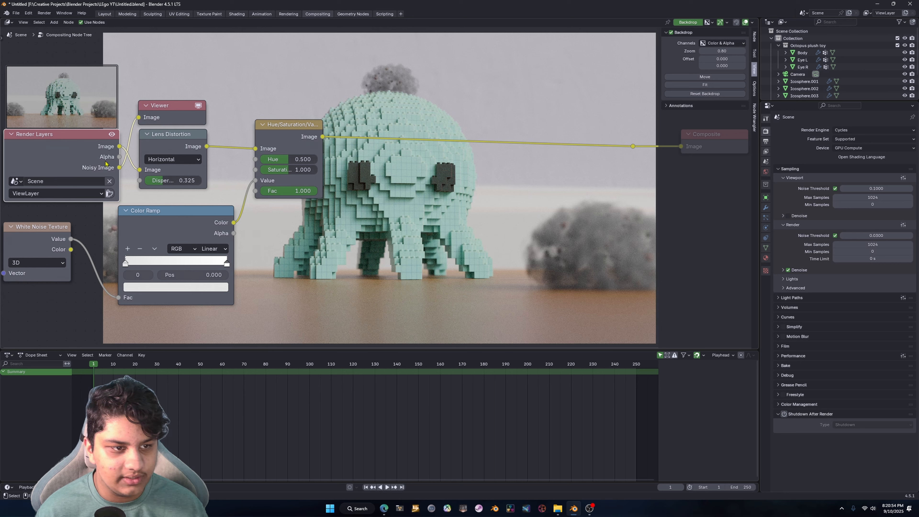
{"action": "left_click_drag", "start_coordinate": [155, 111], "coordinate": [487, 93]}
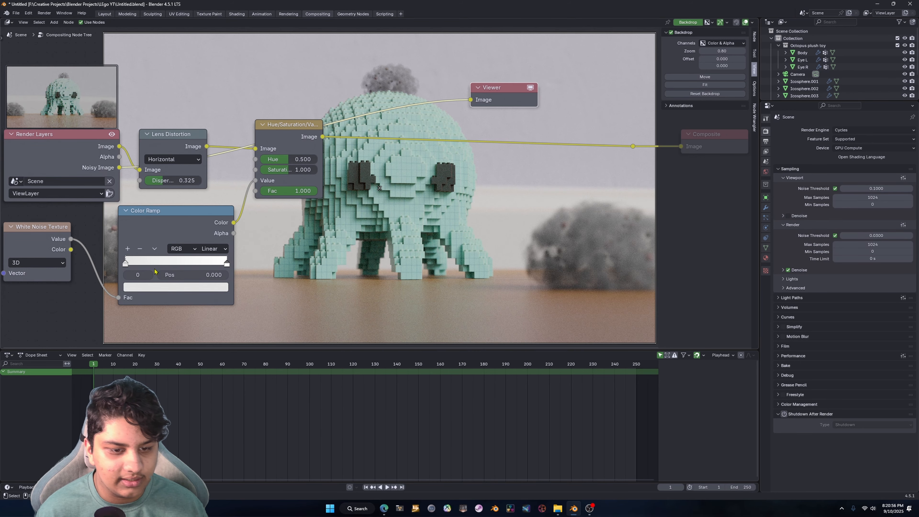
{"action": "middle_click_drag", "start_coordinate": [439, 197], "coordinate": [239, 199]}
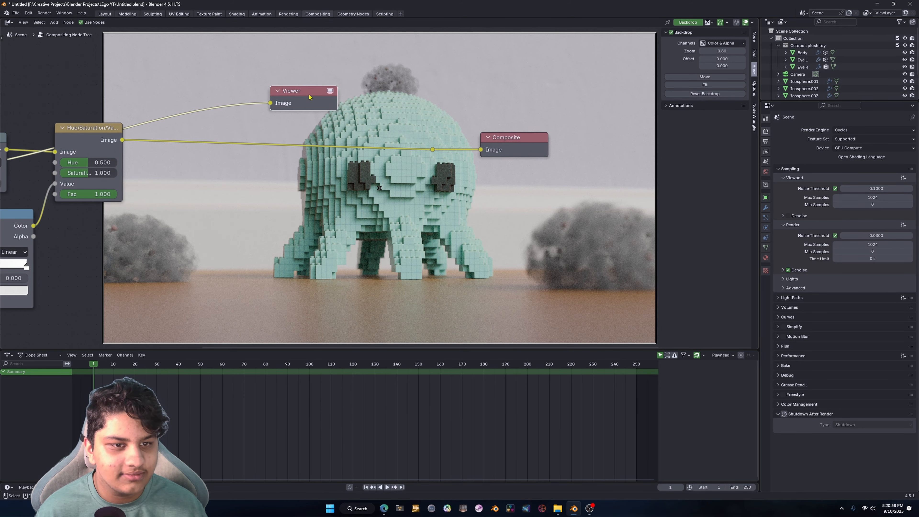
{"action": "key", "text": "BackSpace"}
{"action": "key", "text": "Delete"}
Step: Try linking the Render Layers' Noisy Image output to the Composite node
{"action": "middle_click_drag", "start_coordinate": [133, 183], "coordinate": [314, 169]}
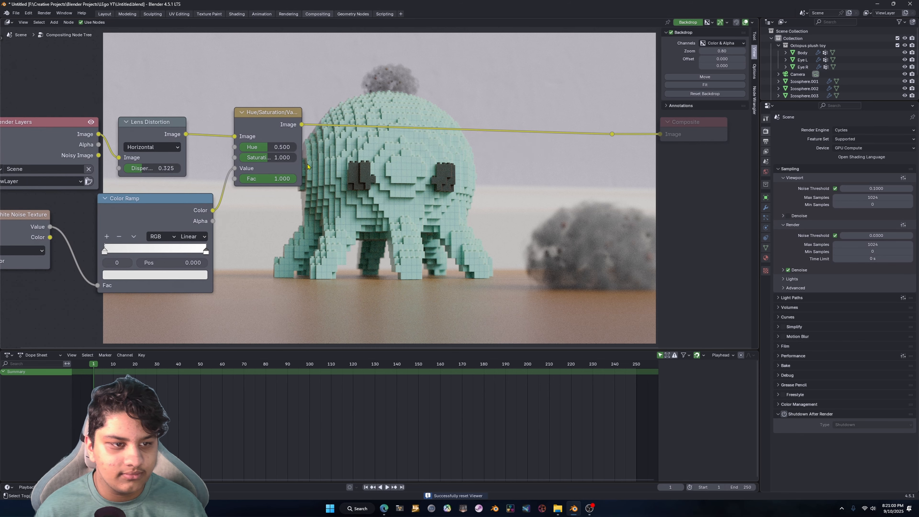
{"action": "scroll", "coordinate": [252, 178], "scroll_direction": "down", "scroll_amount": 2}
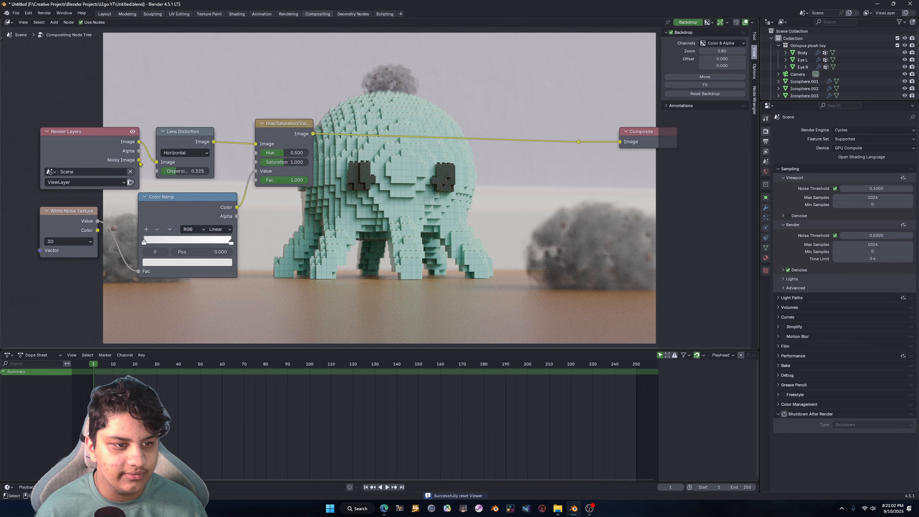
{"action": "left_click_drag", "start_coordinate": [139, 161], "coordinate": [618, 142]}
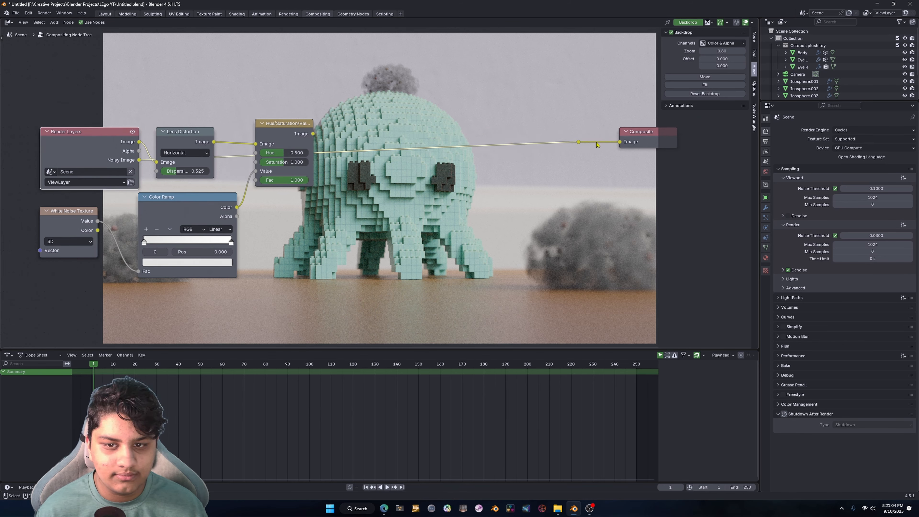
{"action": "middle_click_drag", "start_coordinate": [596, 144], "coordinate": [464, 155]}
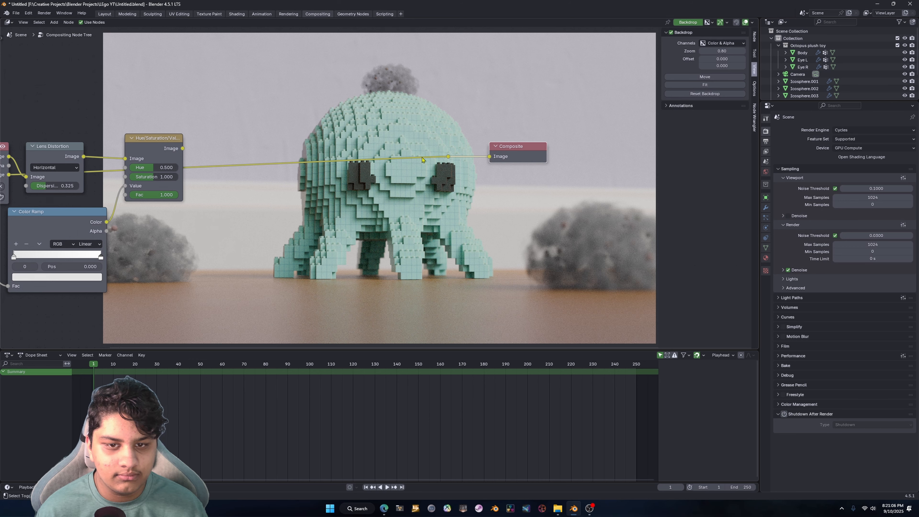
Step: Add a Viewer node, place it just below the Composite node, and link it to the reroute point
{"action": "left_click", "coordinate": [181, 142], "text": "ctrl+shift"}
{"action": "left_click_drag", "start_coordinate": [217, 96], "coordinate": [503, 173]}
{"action": "left_click_drag", "start_coordinate": [447, 156], "coordinate": [484, 181]}
{"action": "left_click_drag", "start_coordinate": [505, 171], "coordinate": [509, 172]}
Step: Reconnect the Hue/Saturation/Value node's Image output to the reroute feeding the Composite and Viewer nodes
{"action": "middle_click_drag", "start_coordinate": [242, 183], "coordinate": [421, 180]}
{"action": "scroll", "coordinate": [409, 175], "scroll_direction": "down", "scroll_amount": 3}
{"action": "middle_click_drag", "start_coordinate": [370, 168], "coordinate": [232, 173]}
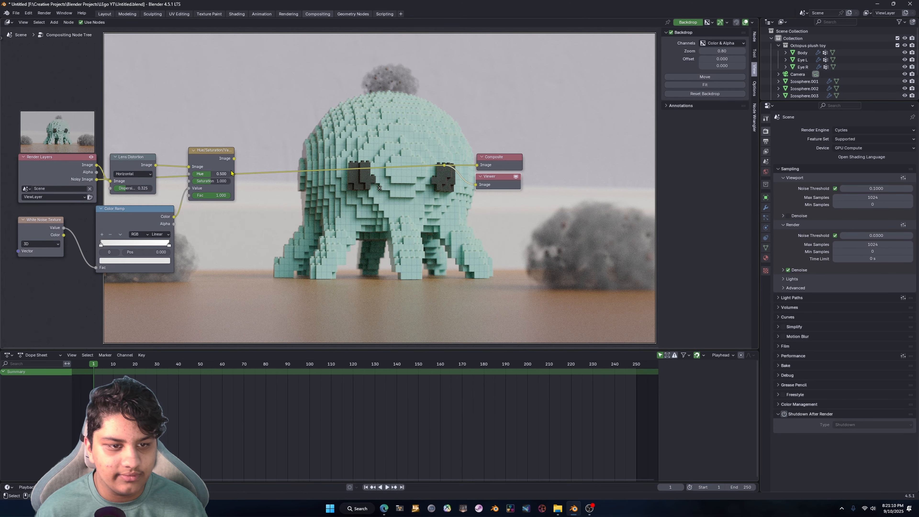
{"action": "left_click_drag", "start_coordinate": [234, 158], "coordinate": [447, 168]}
Step: Fine-tune the brightness of the first stop in the noise Color Ramp
{"action": "scroll", "coordinate": [125, 166], "scroll_direction": "up", "scroll_amount": 5}
{"action": "middle_click_drag", "start_coordinate": [123, 167], "coordinate": [389, 119]}
{"action": "scroll", "coordinate": [389, 119], "scroll_direction": "up", "scroll_amount": 3}
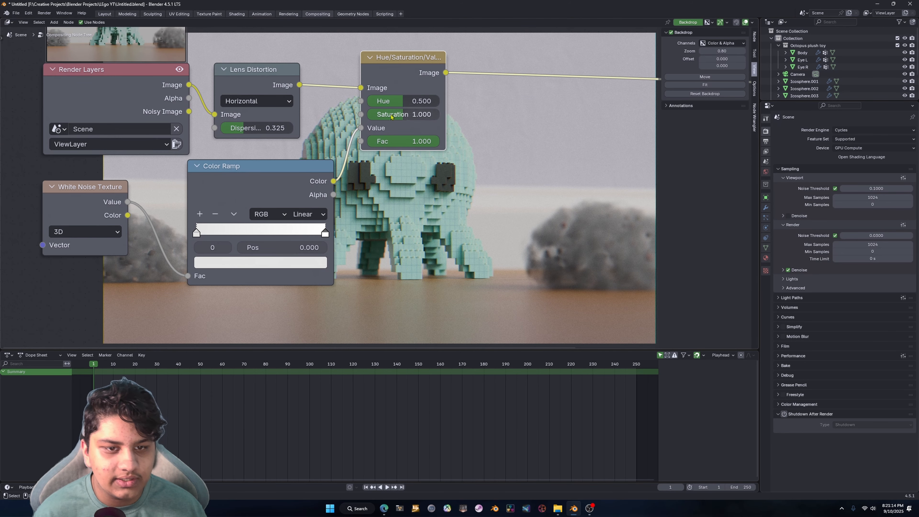
{"action": "scroll", "coordinate": [382, 141], "scroll_direction": "up", "scroll_amount": 1}
{"action": "left_click", "coordinate": [310, 239]}
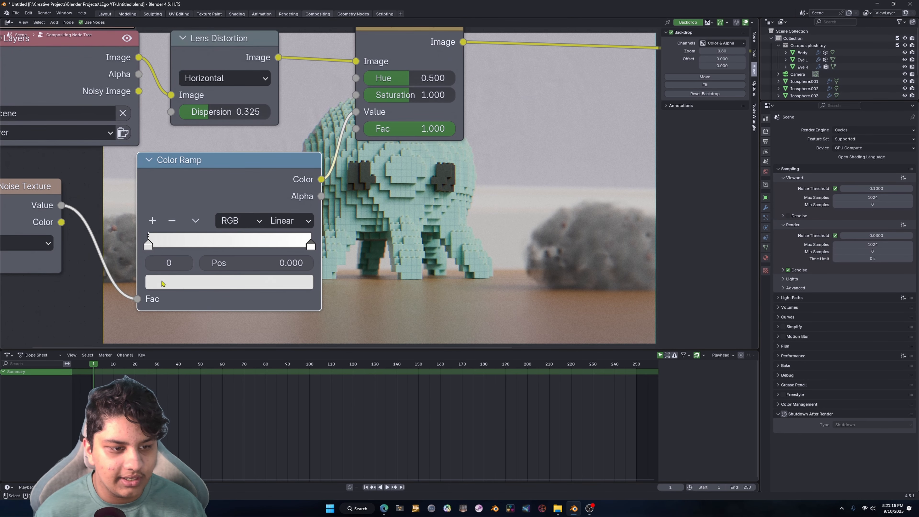
{"action": "left_click", "coordinate": [166, 282]}
{"action": "left_click_drag", "start_coordinate": [284, 52], "coordinate": [285, 55]}
{"action": "left_click", "coordinate": [454, 218]}
Step: Duplicate the Hue/Saturation/Value node and insert the copy on the link before the Composite and Viewer reroute
{"action": "middle_click_drag", "start_coordinate": [523, 186], "coordinate": [251, 271]}
{"action": "scroll", "coordinate": [294, 240], "scroll_direction": "down", "scroll_amount": 5}
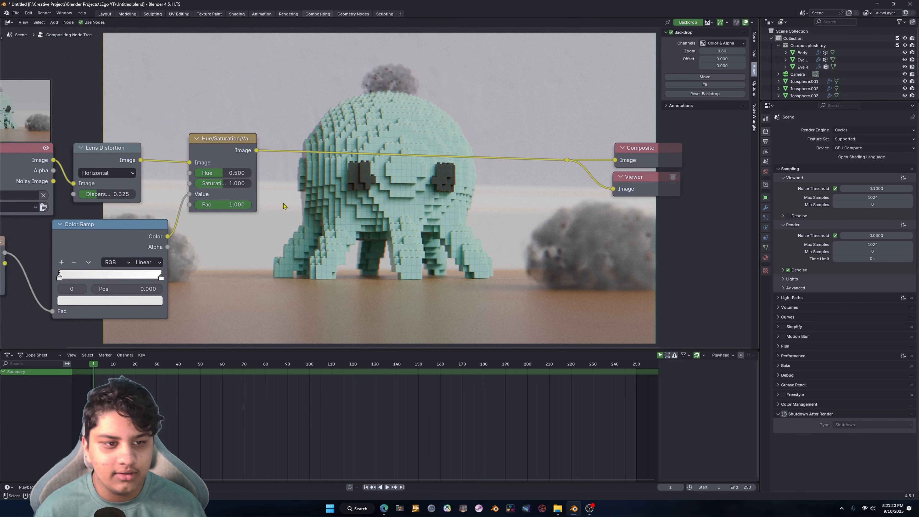
{"action": "left_click", "coordinate": [245, 193]}
{"action": "key", "text": "shift+d"}
{"action": "left_click", "coordinate": [450, 185]}
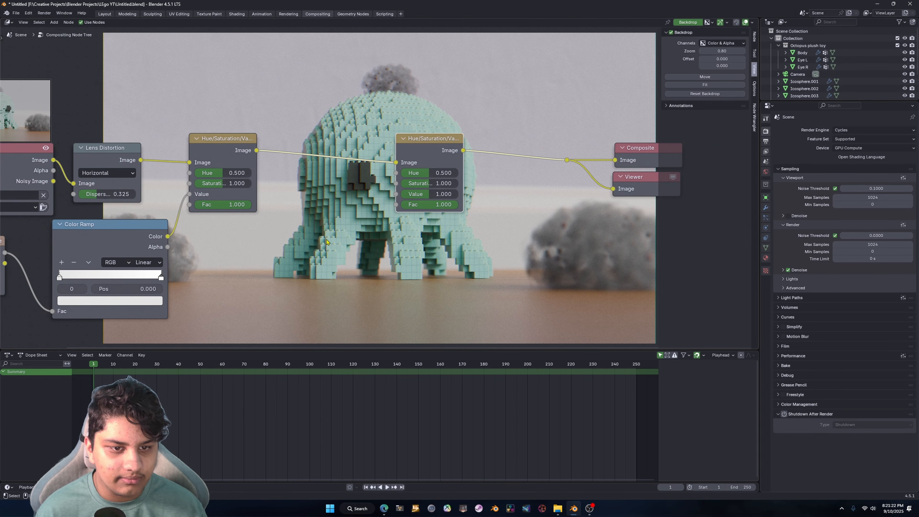
Step: Add a Spherical Gradient Texture and link its Color output to the second Hue/Saturation/Value node's Value input
{"action": "key", "text": "shift+a"}
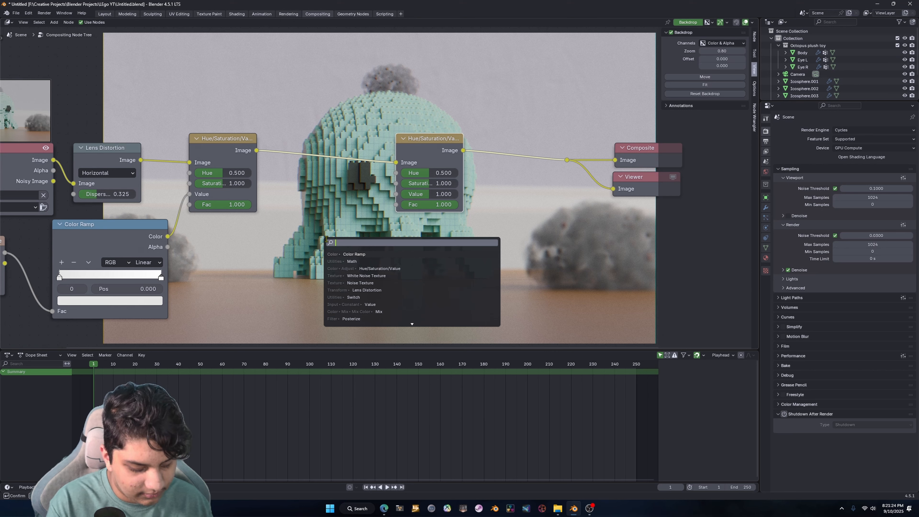
{"action": "type", "text": "gradient"}
{"action": "key", "text": "Return"}
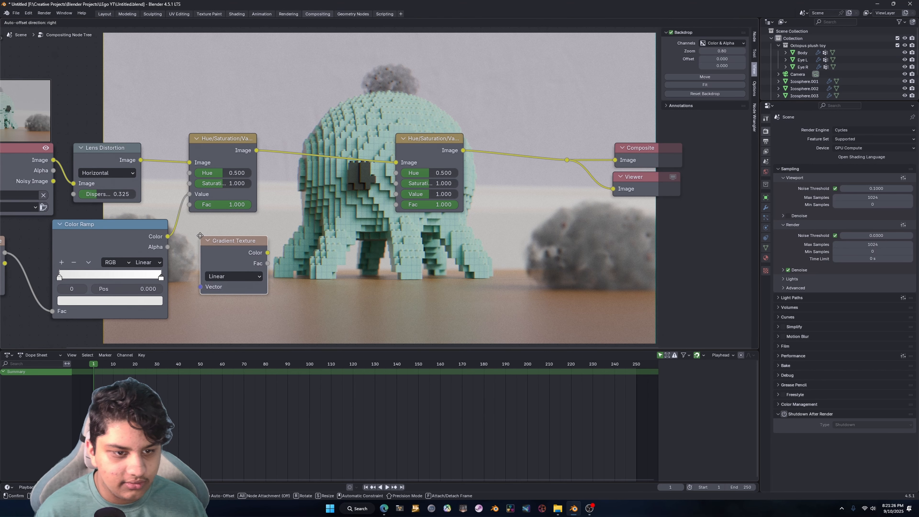
{"action": "left_click", "coordinate": [195, 239]}
{"action": "left_click_drag", "start_coordinate": [401, 205], "coordinate": [401, 205]}
{"action": "middle_click_drag", "start_coordinate": [373, 238], "coordinate": [375, 216]}
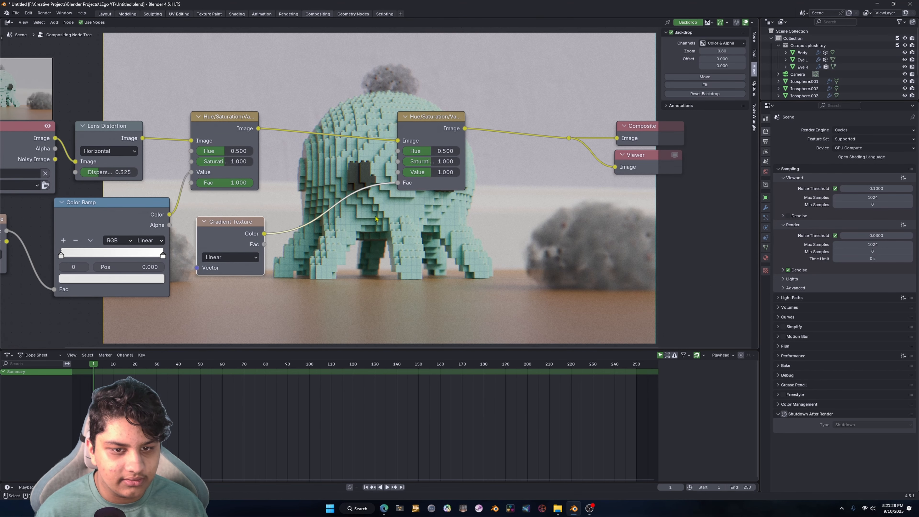
{"action": "left_click_drag", "start_coordinate": [397, 182], "coordinate": [397, 171]}
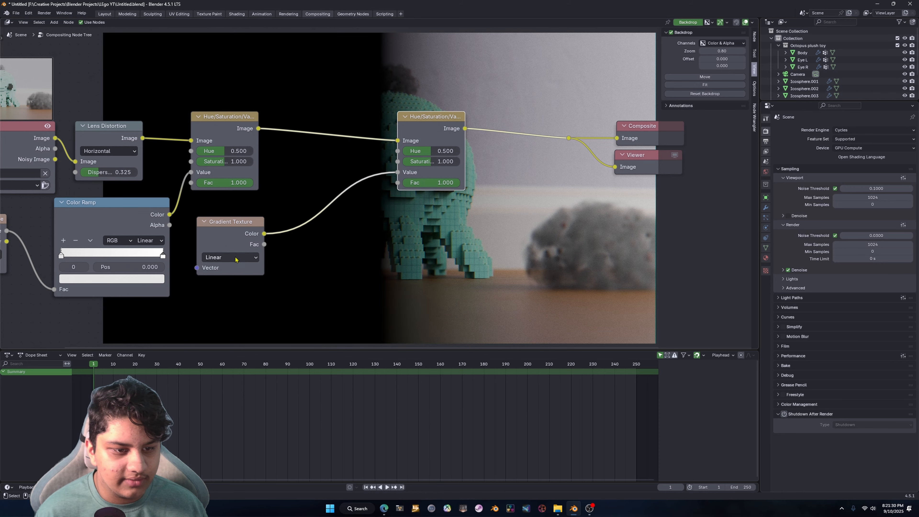
{"action": "left_click", "coordinate": [239, 257]}
{"action": "left_click", "coordinate": [218, 323]}
Step: Insert a Color Ramp between the Gradient Texture and the second Hue/Saturation/Value node
{"action": "scroll", "coordinate": [376, 188], "scroll_direction": "up", "scroll_amount": 1}
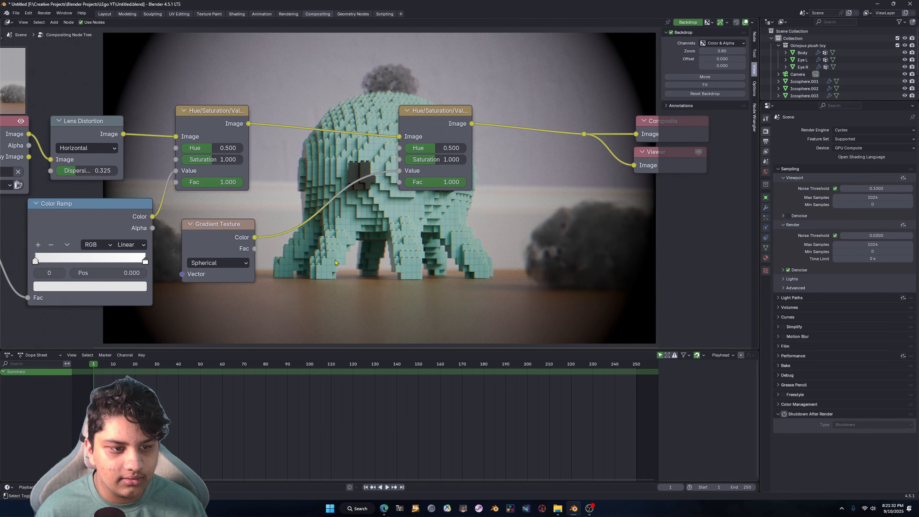
{"action": "key", "text": "shift+a"}
{"action": "type", "text": "ramp"}
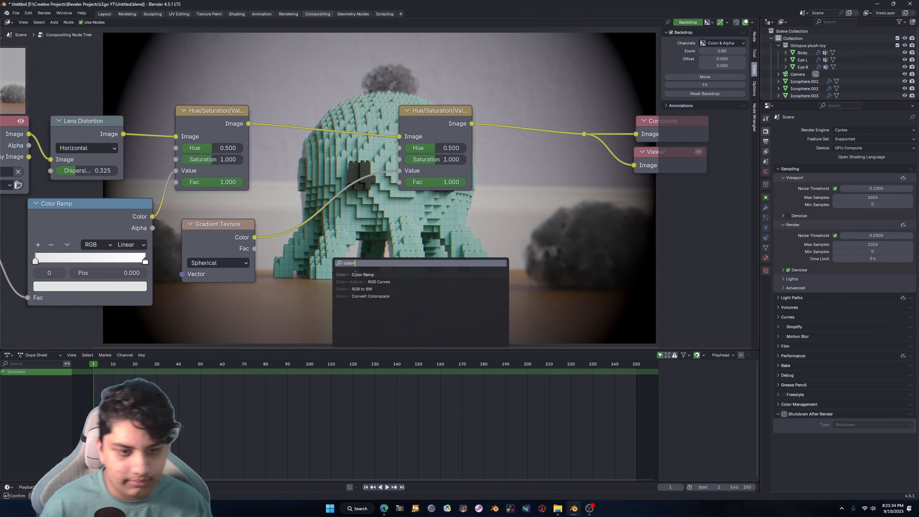
{"action": "key", "text": "Return"}
{"action": "left_click", "coordinate": [272, 202]}
Step: Set the gradient's Color Ramp to B-Spline interpolation and move its black stop to about 0.477
{"action": "scroll", "coordinate": [283, 260], "scroll_direction": "up", "scroll_amount": 3}
{"action": "left_click", "coordinate": [387, 255]}
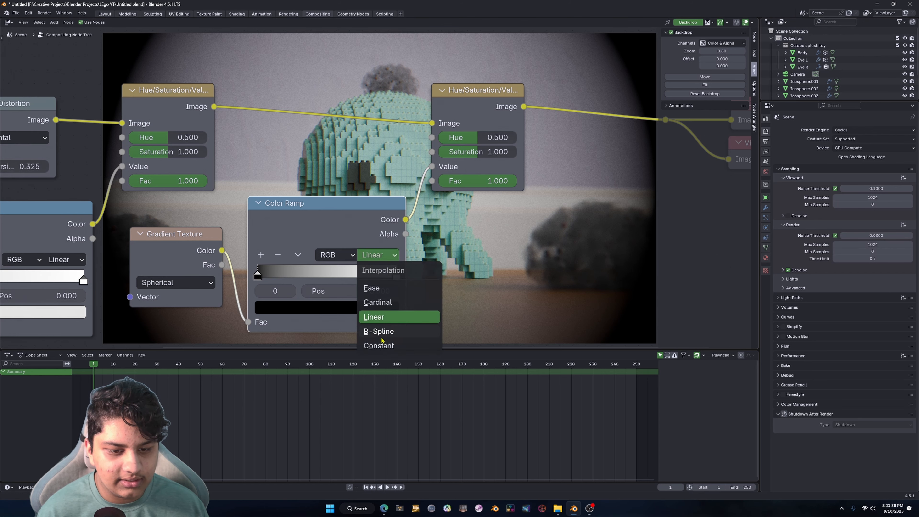
{"action": "left_click", "coordinate": [391, 330]}
{"action": "left_click_drag", "start_coordinate": [257, 275], "coordinate": [328, 271]}
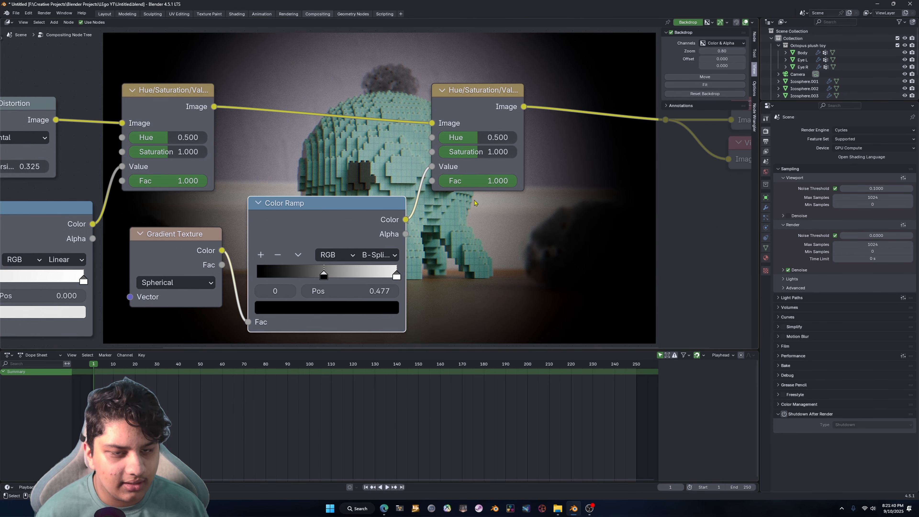
Step: Move the second Hue/Saturation/Value node and the output nodes along X to make room after the gradient's Color Ramp
{"action": "left_click", "coordinate": [386, 184]}
{"action": "scroll", "coordinate": [385, 184], "scroll_direction": "down", "scroll_amount": 5}
{"action": "middle_click_drag", "start_coordinate": [386, 183], "coordinate": [232, 177]}
{"action": "scroll", "coordinate": [231, 176], "scroll_direction": "down", "scroll_amount": 5}
{"action": "left_click_drag", "start_coordinate": [468, 249], "coordinate": [262, 149]}
{"action": "key", "text": "g"}
{"action": "key", "text": "x"}
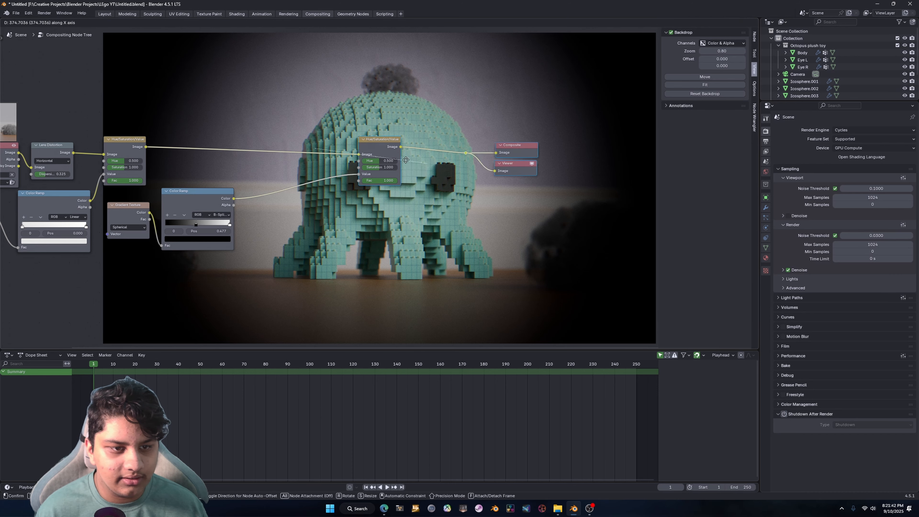
{"action": "left_click", "coordinate": [330, 253]}
Step: Try a Translate node between the gradient's Color Ramp and the Value input, and delete it again
{"action": "key", "text": "shift+a"}
{"action": "type", "text": "translate"}
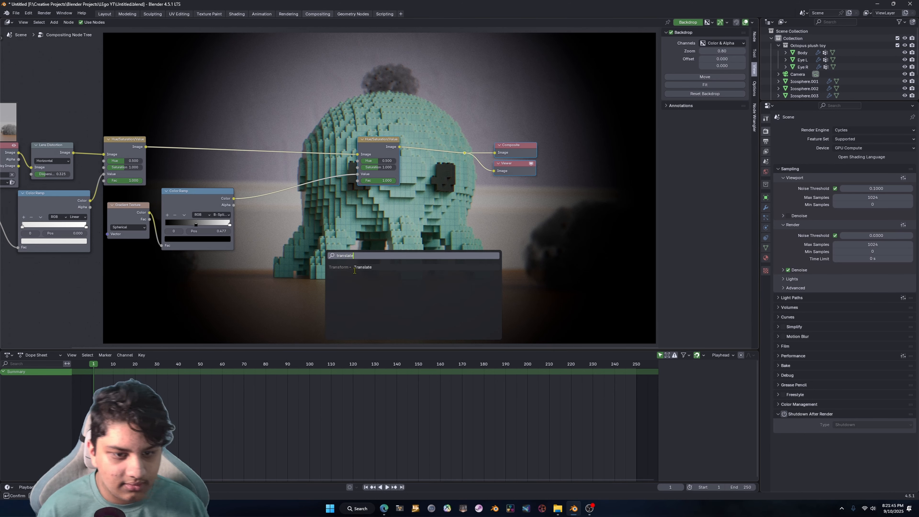
{"action": "left_click", "coordinate": [354, 266]}
{"action": "left_click", "coordinate": [280, 197]}
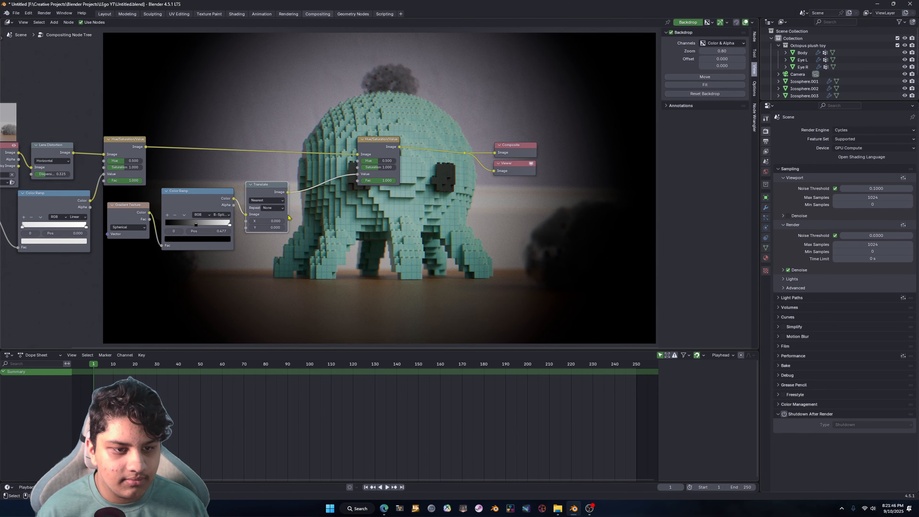
{"action": "scroll", "coordinate": [253, 203], "scroll_direction": "up", "scroll_amount": 2}
{"action": "scroll", "coordinate": [231, 203], "scroll_direction": "up", "scroll_amount": 2}
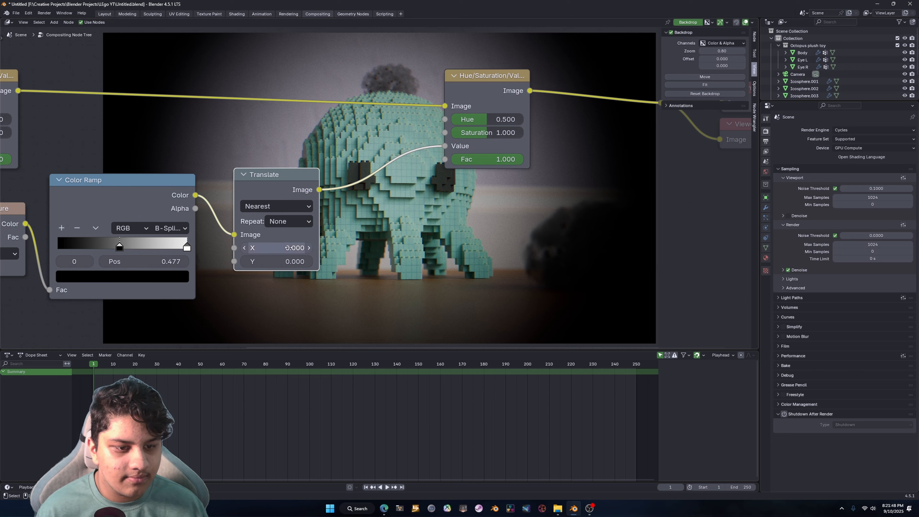
{"action": "left_click_drag", "start_coordinate": [195, 195], "coordinate": [445, 146]}
{"action": "left_click", "coordinate": [270, 183]}
{"action": "key", "text": "x"}
Step: Insert a Scale node between the gradient's Color Ramp and the Value input, with X and Y scaled to 1.650
{"action": "key", "text": "shift+a"}
{"action": "type", "text": "scale"}
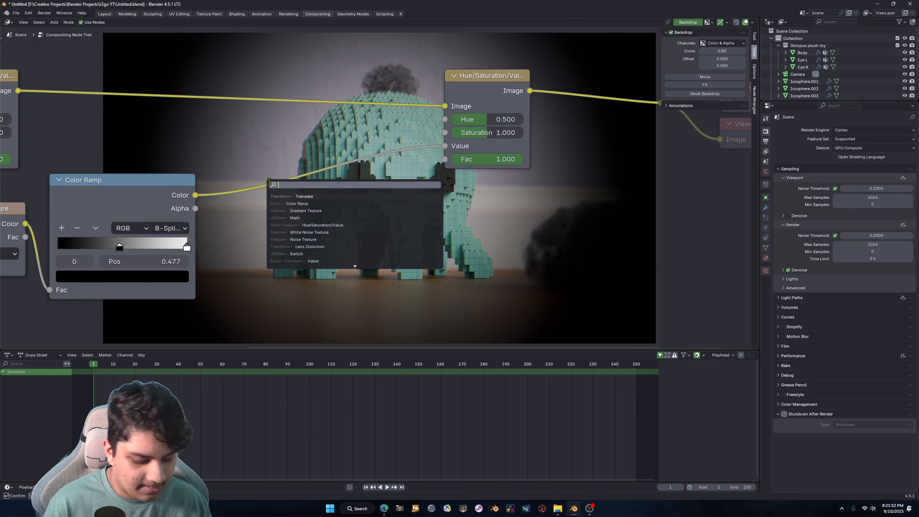
{"action": "left_click", "coordinate": [303, 197]}
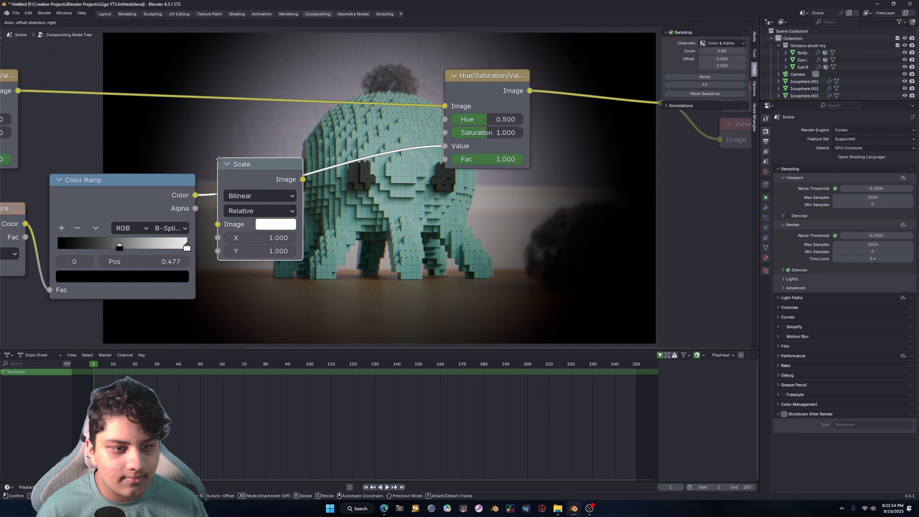
{"action": "left_click", "coordinate": [317, 202]}
{"action": "scroll", "coordinate": [379, 187], "scroll_direction": "up", "scroll_amount": 1}
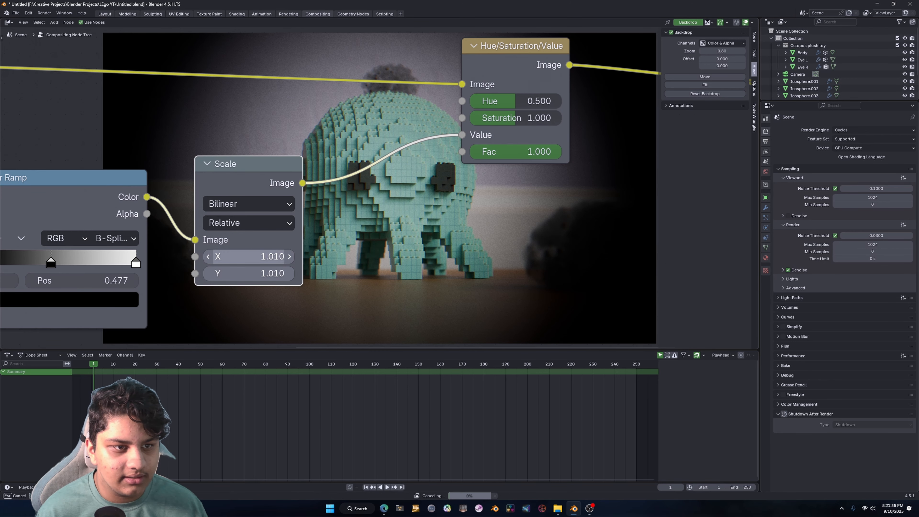
{"action": "left_click_drag", "start_coordinate": [249, 258], "coordinate": [275, 257]}
{"action": "left_click", "coordinate": [440, 252]}
Step: Move the Composite and Viewer nodes with their reroute farther along X from the second Hue/Saturation/Value node
{"action": "scroll", "coordinate": [520, 200], "scroll_direction": "down", "scroll_amount": 8}
{"action": "middle_click_drag", "start_coordinate": [522, 199], "coordinate": [203, 234]}
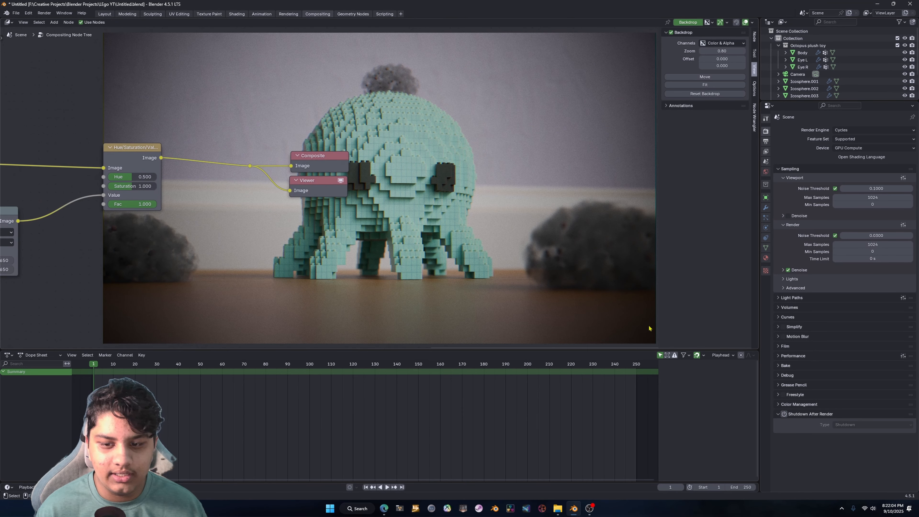
{"action": "scroll", "coordinate": [190, 269], "scroll_direction": "down", "scroll_amount": 2}
{"action": "middle_click_drag", "start_coordinate": [189, 270], "coordinate": [356, 261]}
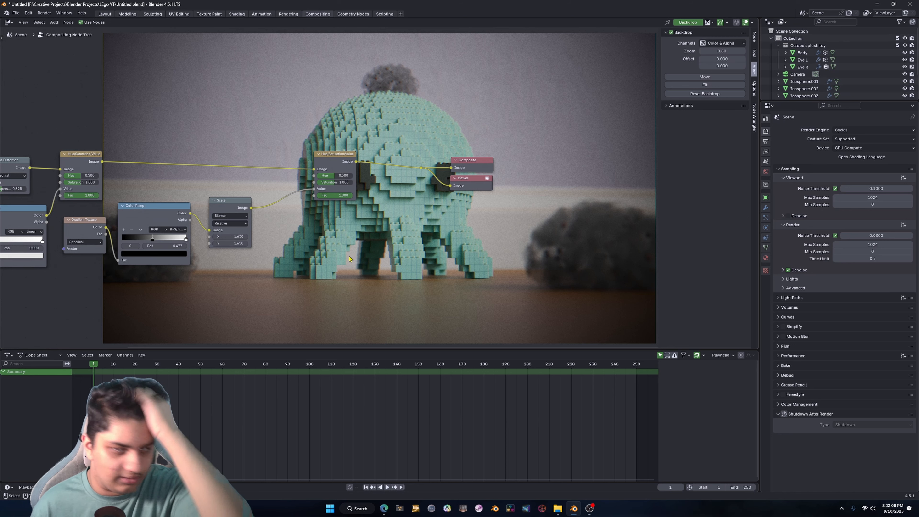
{"action": "middle_click_drag", "start_coordinate": [414, 201], "coordinate": [322, 205]}
{"action": "left_click_drag", "start_coordinate": [412, 214], "coordinate": [293, 116]}
{"action": "key", "text": "g"}
{"action": "key", "text": "x"}
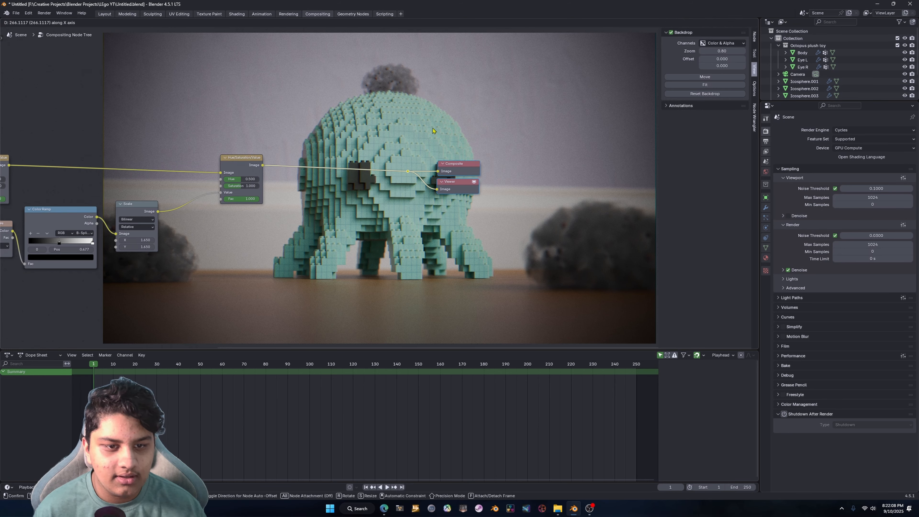
{"action": "left_click", "coordinate": [373, 145]}
Step: Insert a Fog Glow Glare node between the second Hue/Saturation/Value node and the output nodes' reroute
{"action": "left_click", "coordinate": [353, 217]}
{"action": "key", "text": "shift+a"}
{"action": "left_click", "coordinate": [347, 222]}
{"action": "type", "text": "expo"}
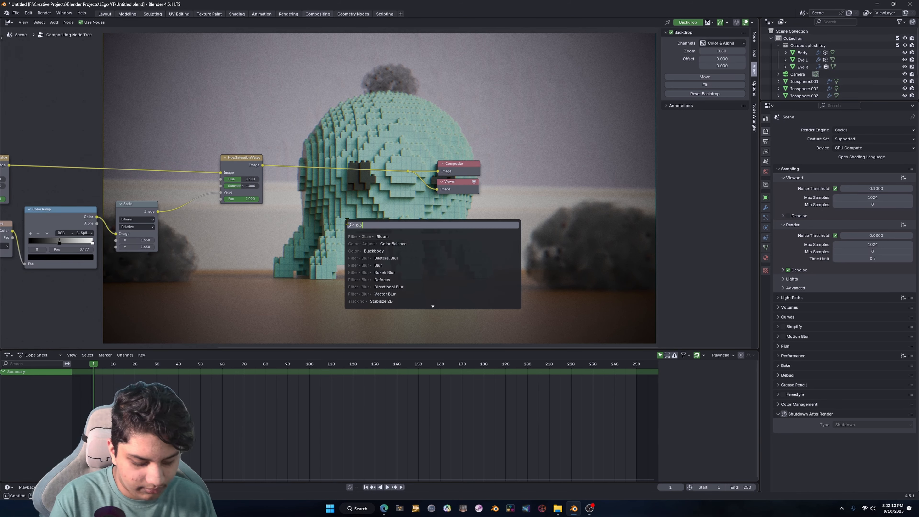
{"action": "key", "text": "BackSpace"}
{"action": "key", "text": "BackSpace"}
{"action": "key", "text": "BackSpace"}
{"action": "key", "text": "BackSpace"}
{"action": "type", "text": "fog g"}
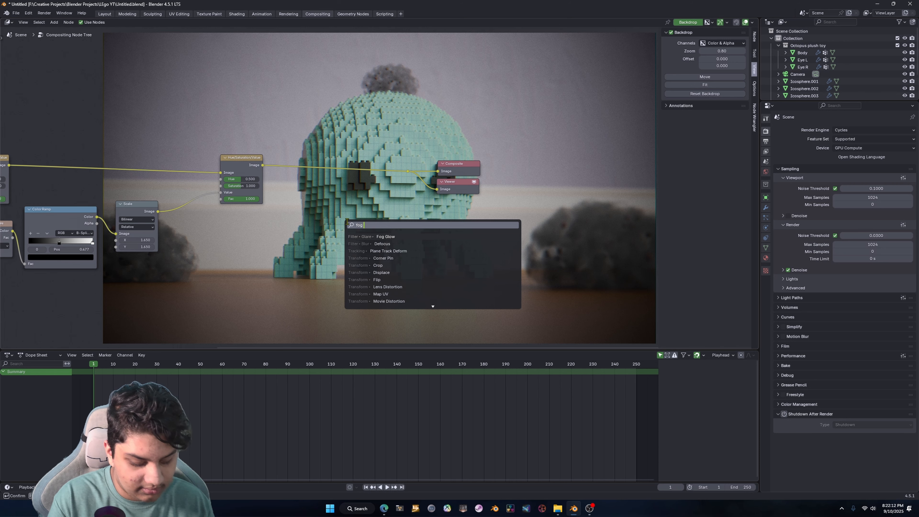
{"action": "key", "text": "Return"}
{"action": "left_click", "coordinate": [322, 168]}
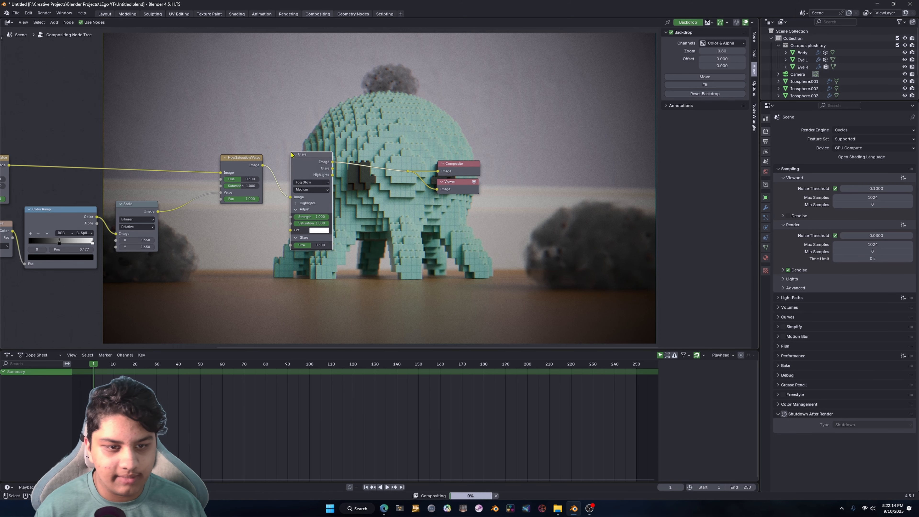
Step: Route the Glare's Highlights output into the output reroute and set the Highlights Threshold to 0.680
{"action": "scroll", "coordinate": [301, 163], "scroll_direction": "up", "scroll_amount": 3}
{"action": "left_click_drag", "start_coordinate": [411, 164], "coordinate": [421, 163]}
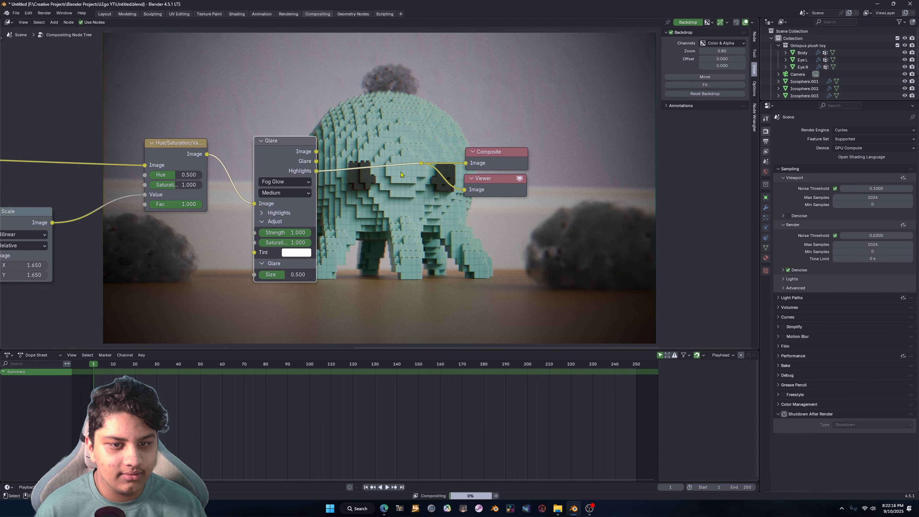
{"action": "scroll", "coordinate": [378, 188], "scroll_direction": "up", "scroll_amount": 4}
{"action": "middle_click_drag", "start_coordinate": [363, 205], "coordinate": [318, 199]}
{"action": "left_click", "coordinate": [190, 227]}
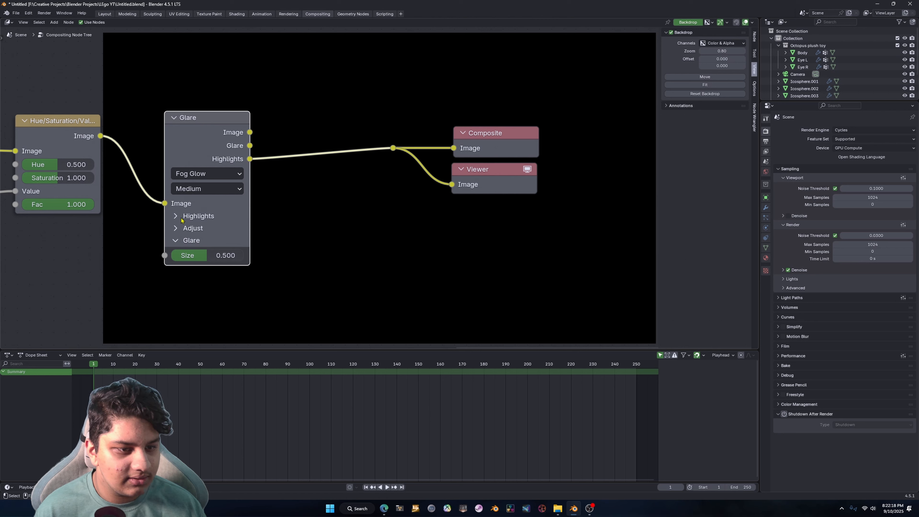
{"action": "left_click", "coordinate": [182, 228]}
{"action": "left_click", "coordinate": [182, 217]}
{"action": "mouse_move", "coordinate": [203, 232]}
{"action": "left_mouse_down"}
{"action": "mouse_move", "coordinate": [213, 232]}
{"action": "mouse_move", "coordinate": [188, 231]}
{"action": "left_mouse_up"}
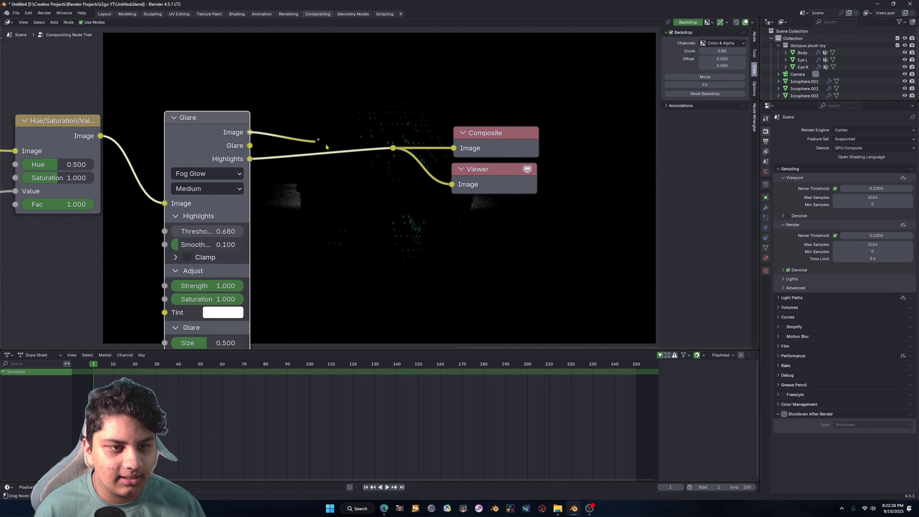
Step: Connect the Glare's Image output to the output reroute and move the Composite and Viewer nodes with the reroute farther away
{"action": "left_click_drag", "start_coordinate": [326, 147], "coordinate": [393, 147]}
{"action": "middle_click_drag", "start_coordinate": [284, 228], "coordinate": [285, 168]}
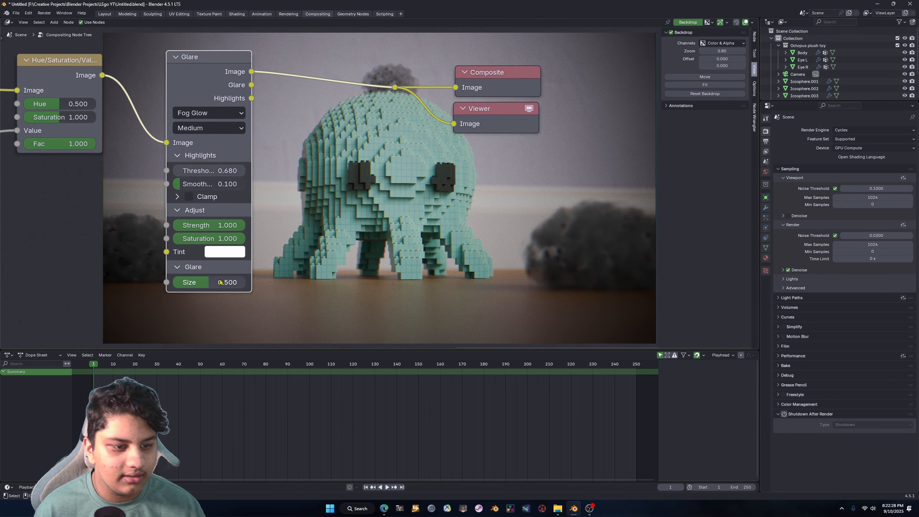
{"action": "left_click_drag", "start_coordinate": [220, 282], "coordinate": [220, 282]}
{"action": "middle_click_drag", "start_coordinate": [356, 170], "coordinate": [295, 254]}
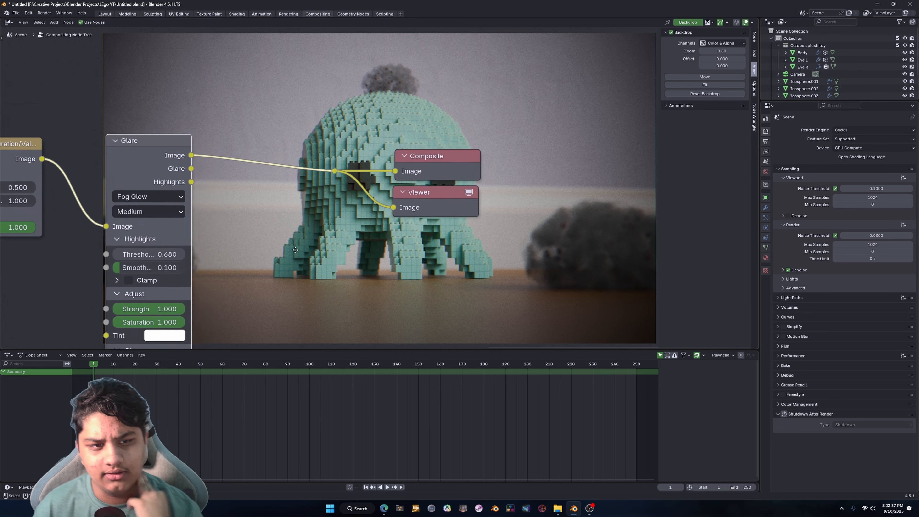
{"action": "scroll", "coordinate": [294, 254], "scroll_direction": "down", "scroll_amount": 5}
{"action": "left_click_drag", "start_coordinate": [496, 108], "coordinate": [339, 232]}
{"action": "key", "text": "g"}
{"action": "left_click", "coordinate": [442, 187]}
{"action": "scroll", "coordinate": [442, 187], "scroll_direction": "up", "scroll_amount": 1}
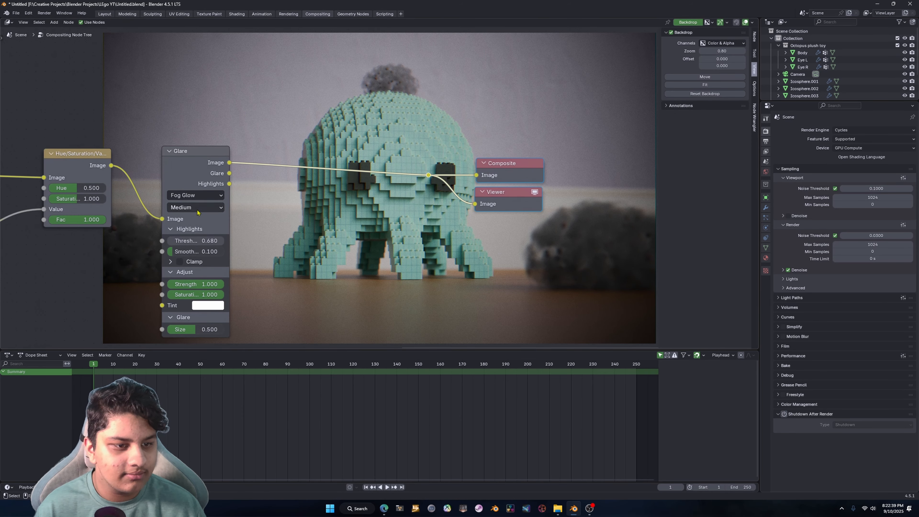
Step: Set the Glare node's quality to High
{"action": "left_click", "coordinate": [195, 207]}
{"action": "left_click", "coordinate": [185, 232]}
{"action": "left_click", "coordinate": [185, 208]}
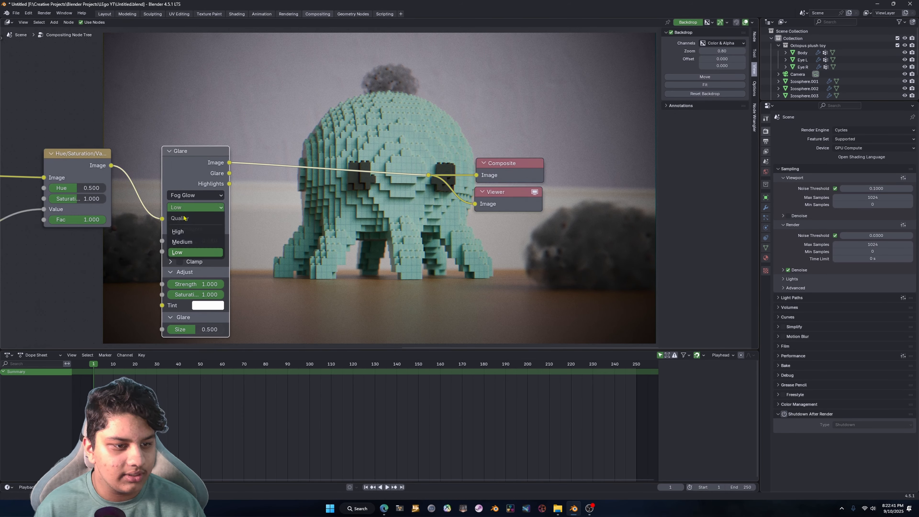
{"action": "left_click", "coordinate": [185, 233]}
Step: Insert a Color Correction node between the Glare node and the output reroute
{"action": "left_click", "coordinate": [306, 220]}
{"action": "key", "text": "shift+a"}
{"action": "left_click", "coordinate": [308, 221]}
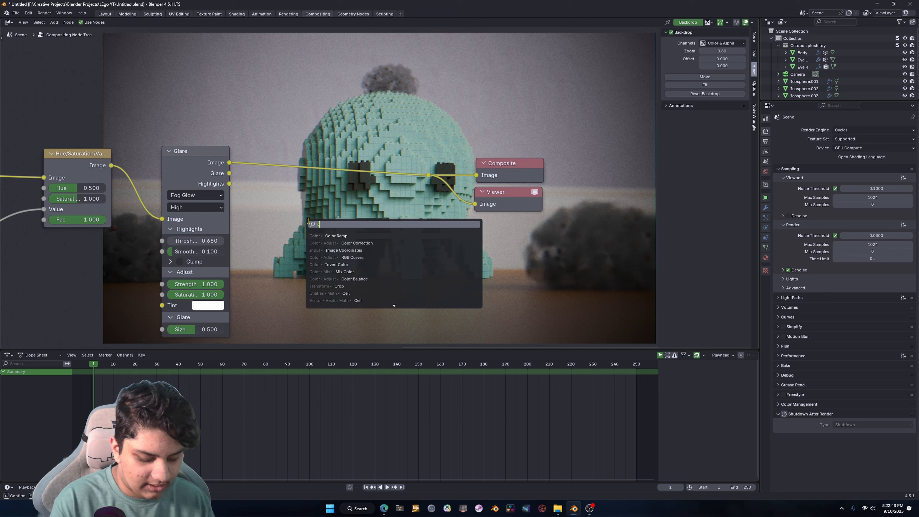
{"action": "type", "text": "color "}
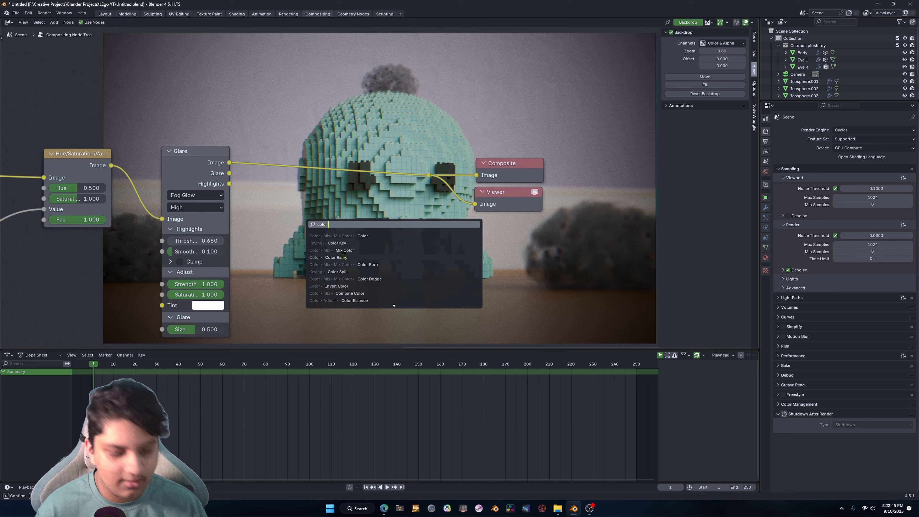
{"action": "type", "text": "corr"}
{"action": "left_click", "coordinate": [342, 236]}
{"action": "left_click", "coordinate": [330, 186]}
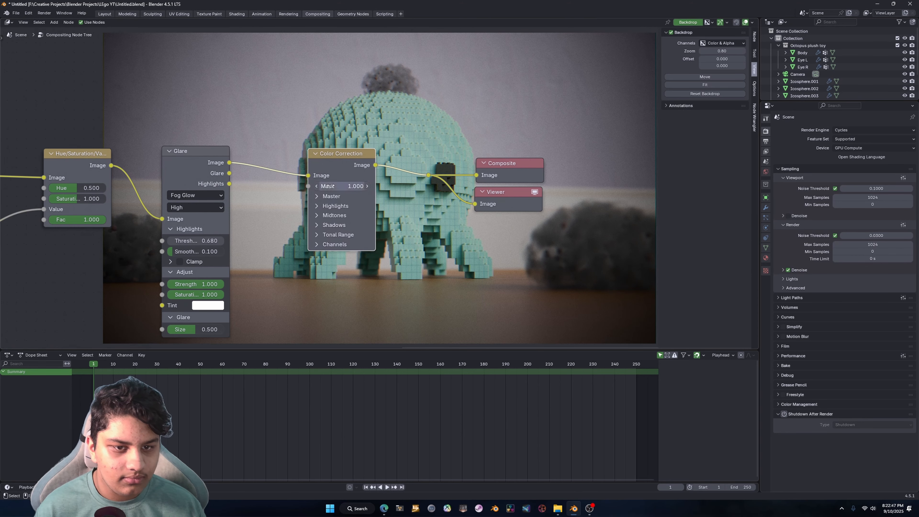
Step: Set the Color Correction's Master values to Saturation 1.183, Contrast 1.015, Gamma 1.027 and Gain 0.888
{"action": "scroll", "coordinate": [331, 186], "scroll_direction": "up", "scroll_amount": 4}
{"action": "left_click", "coordinate": [181, 200]}
{"action": "left_click_drag", "start_coordinate": [217, 221], "coordinate": [252, 239]}
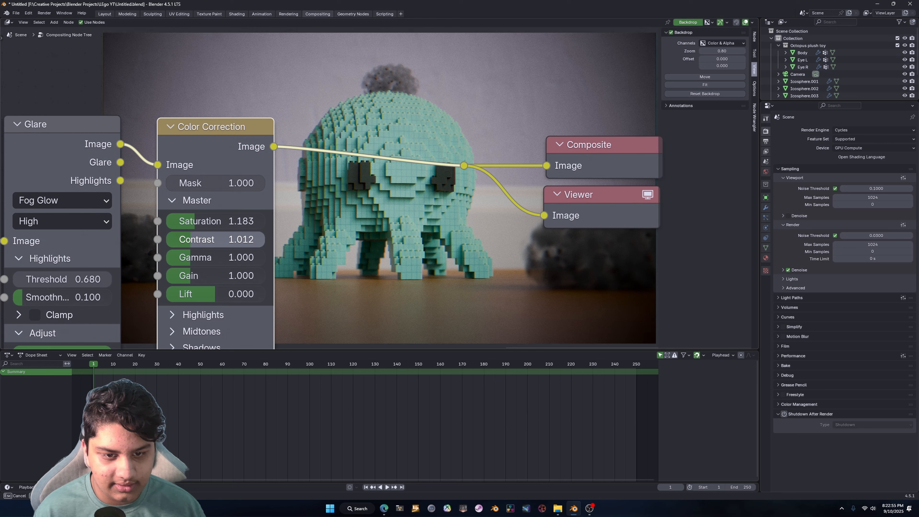
{"action": "left_click_drag", "start_coordinate": [250, 240], "coordinate": [250, 239]}
{"action": "scroll", "coordinate": [253, 233], "scroll_direction": "down", "scroll_amount": 11}
{"action": "mouse_move", "coordinate": [249, 231]}
{"action": "middle_mouse_down"}
{"action": "mouse_move", "coordinate": [432, 223]}
{"action": "mouse_move", "coordinate": [236, 221]}
{"action": "middle_mouse_up"}
{"action": "scroll", "coordinate": [156, 213], "scroll_direction": "up", "scroll_amount": 4}
{"action": "left_click_drag", "start_coordinate": [208, 222], "coordinate": [210, 238]}
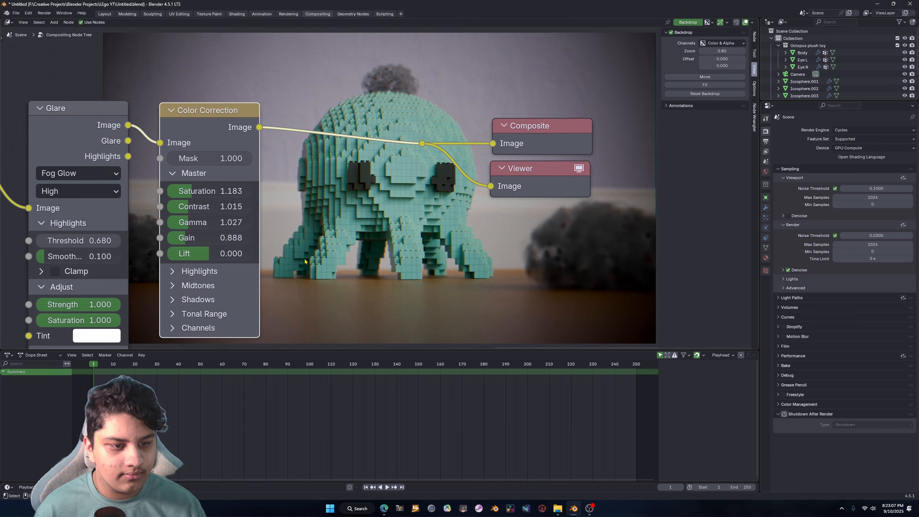
Step: Shift the second Hue/Saturation/Value node and all nodes after it along X, closer to the gradient's Scale node
{"action": "middle_click_drag", "start_coordinate": [208, 277], "coordinate": [198, 194]}
{"action": "scroll", "coordinate": [347, 224], "scroll_direction": "down", "scroll_amount": 5}
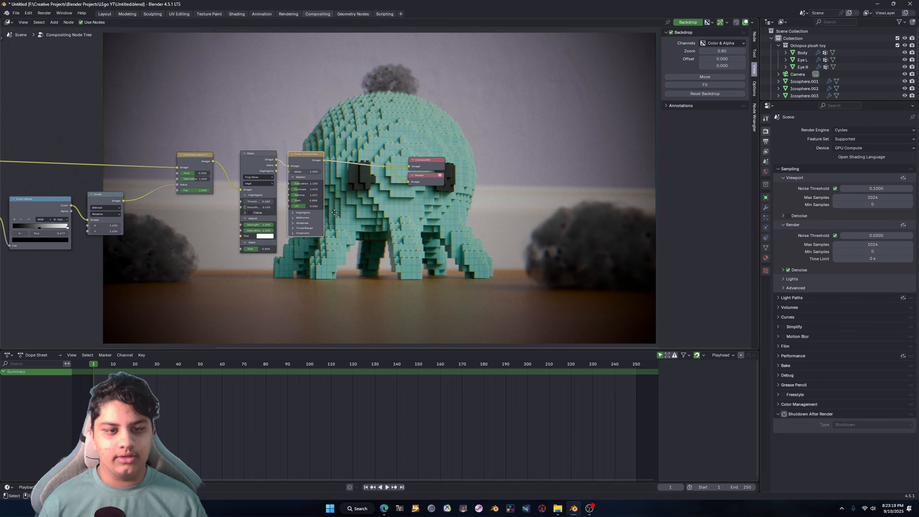
{"action": "middle_click_drag", "start_coordinate": [331, 212], "coordinate": [545, 204]}
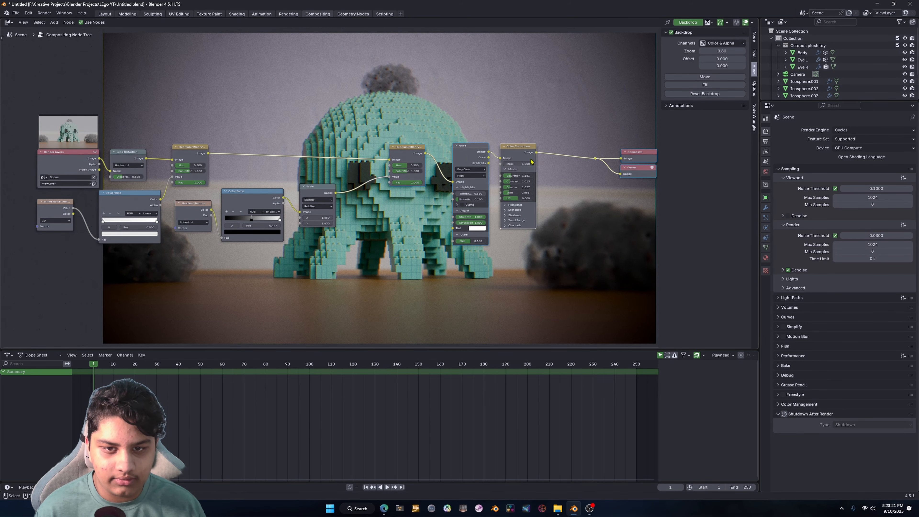
{"action": "key", "text": "g"}
{"action": "key", "text": "x"}
{"action": "left_click", "coordinate": [493, 152]}
Step: Move the Composite and Viewer nodes with their reroute along X toward Color Correction, and nudge the second Hue/Saturation/Value node
{"action": "left_click_drag", "start_coordinate": [589, 235], "coordinate": [545, 98]}
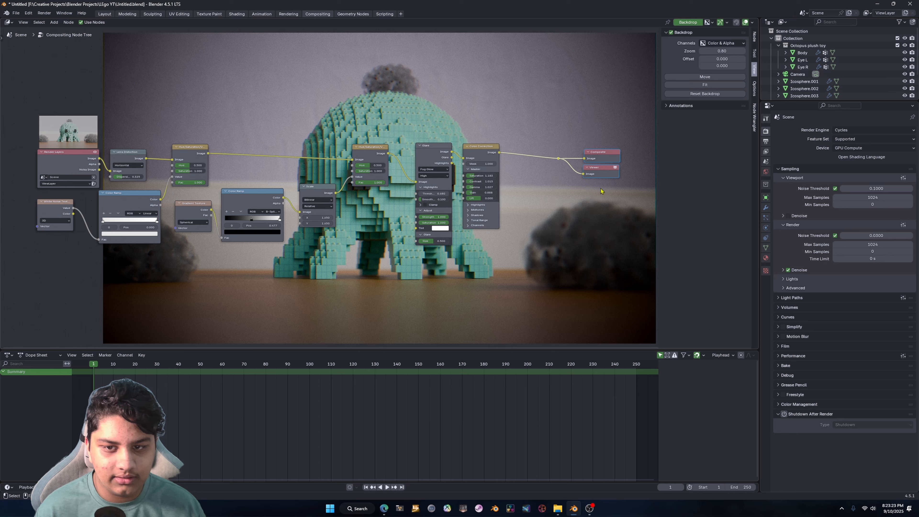
{"action": "key", "text": "g"}
{"action": "key", "text": "x"}
{"action": "left_click", "coordinate": [552, 179]}
{"action": "middle_click_drag", "start_coordinate": [402, 196], "coordinate": [499, 213]}
{"action": "scroll", "coordinate": [489, 216], "scroll_direction": "up", "scroll_amount": 3}
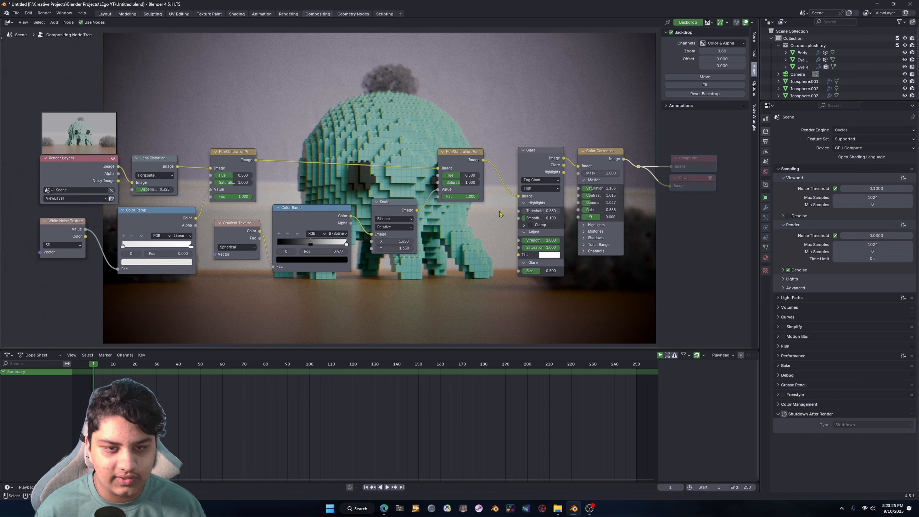
{"action": "left_click_drag", "start_coordinate": [465, 162], "coordinate": [466, 162]}
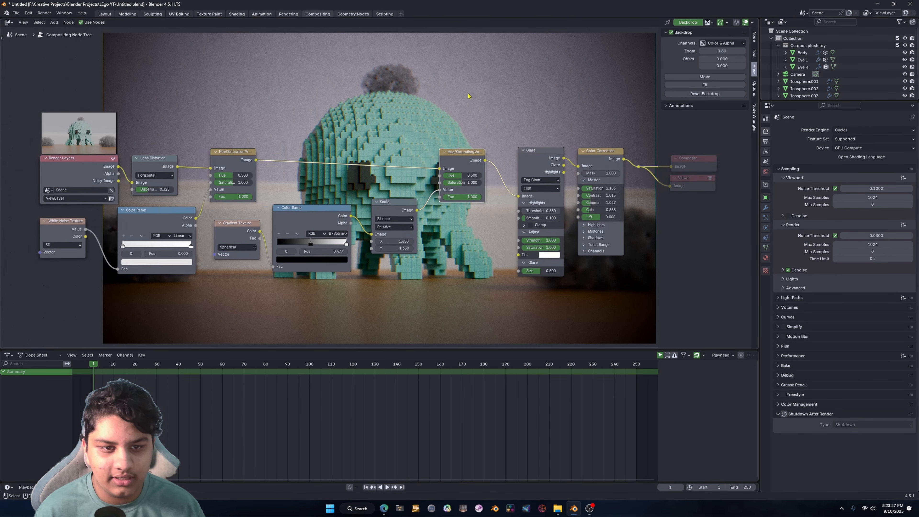
Step: Duplicate the Render Layers node above the output nodes and link its Image output to their reroute to view the raw render
{"action": "middle_click_drag", "start_coordinate": [567, 189], "coordinate": [389, 192]}
{"action": "scroll", "coordinate": [388, 191], "scroll_direction": "down", "scroll_amount": 3}
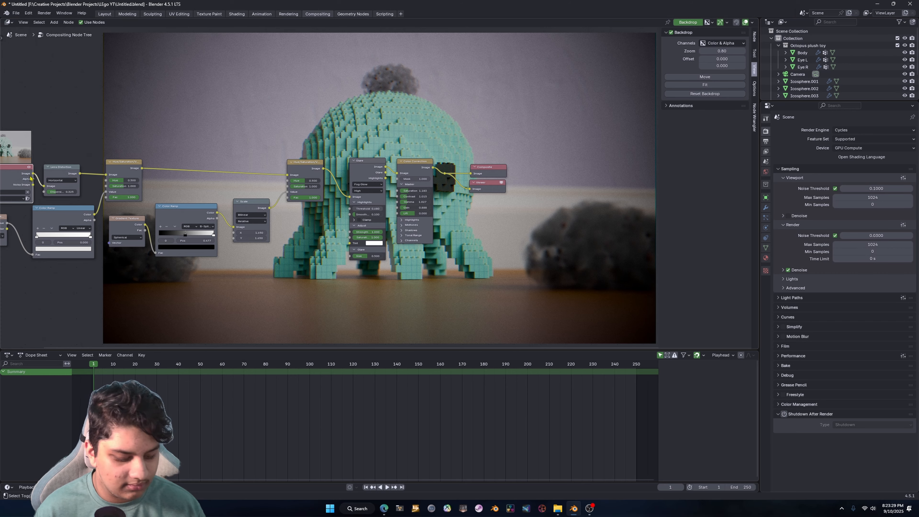
{"action": "key", "text": "shift+d"}
{"action": "left_click", "coordinate": [430, 127]}
{"action": "middle_click_drag", "start_coordinate": [434, 127], "coordinate": [341, 144]}
{"action": "scroll", "coordinate": [341, 145], "scroll_direction": "up", "scroll_amount": 5}
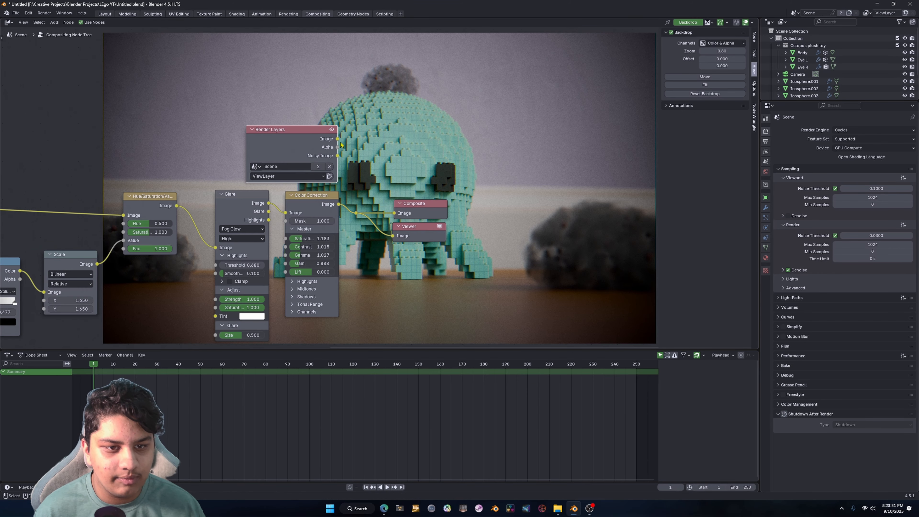
{"action": "left_click_drag", "start_coordinate": [361, 209], "coordinate": [361, 210]}
{"action": "scroll", "coordinate": [407, 194], "scroll_direction": "up", "scroll_amount": 4}
{"action": "middle_click_drag", "start_coordinate": [390, 181], "coordinate": [194, 162]}
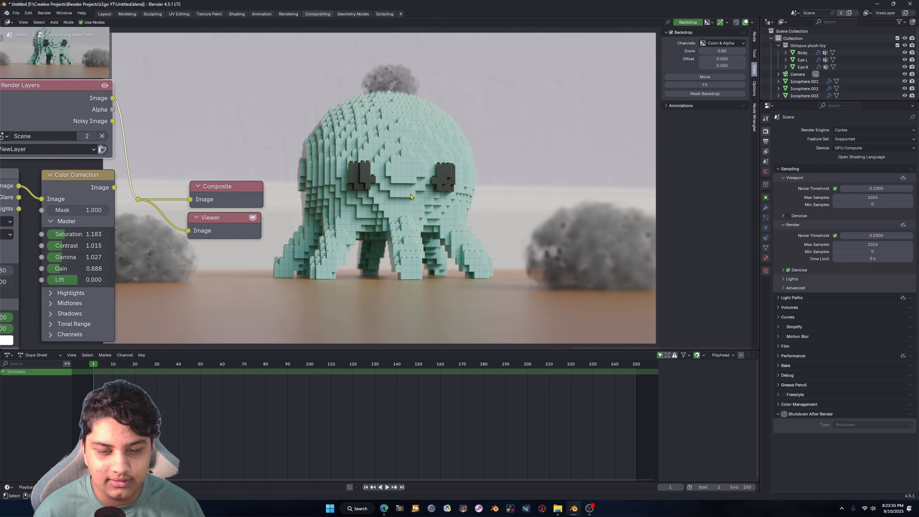
Step: Compare the graded and raw images by linking first Color Correction, then the duplicate Render Layers node to the output reroute
{"action": "middle_click_drag", "start_coordinate": [410, 196], "coordinate": [546, 206]}
{"action": "left_click_drag", "start_coordinate": [250, 198], "coordinate": [274, 208]}
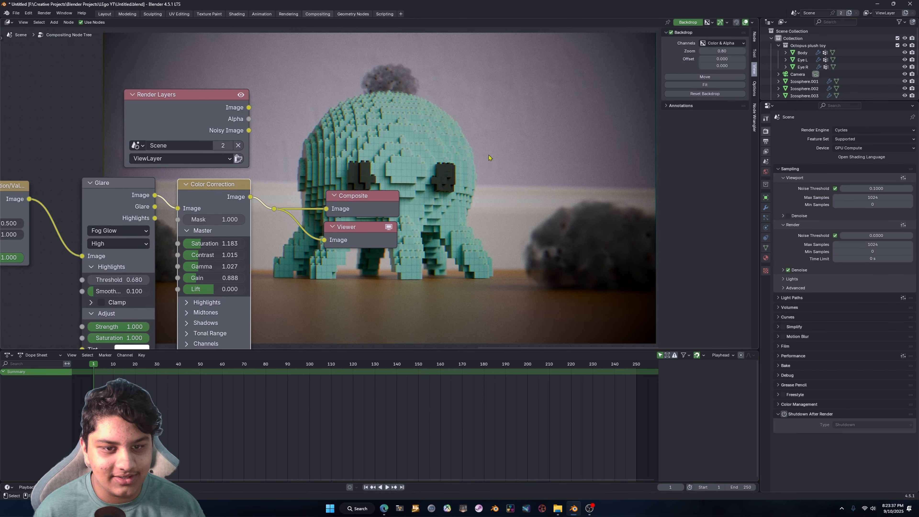
{"action": "middle_click_drag", "start_coordinate": [471, 161], "coordinate": [415, 165]}
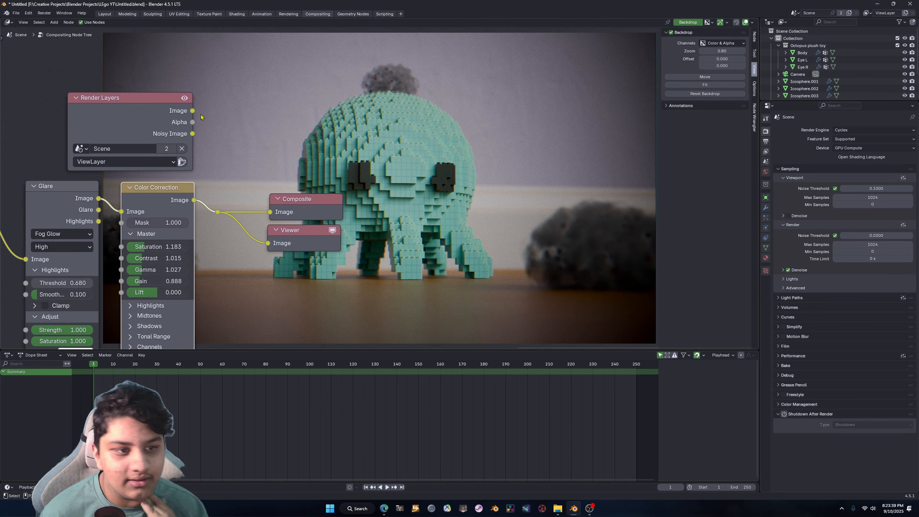
{"action": "left_click_drag", "start_coordinate": [193, 112], "coordinate": [217, 212]}
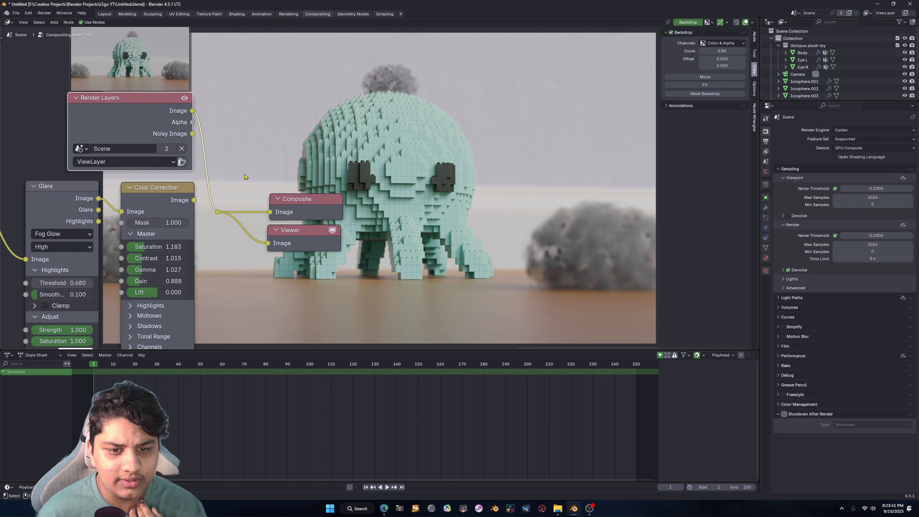
{"action": "middle_click_drag", "start_coordinate": [246, 176], "coordinate": [333, 177]}
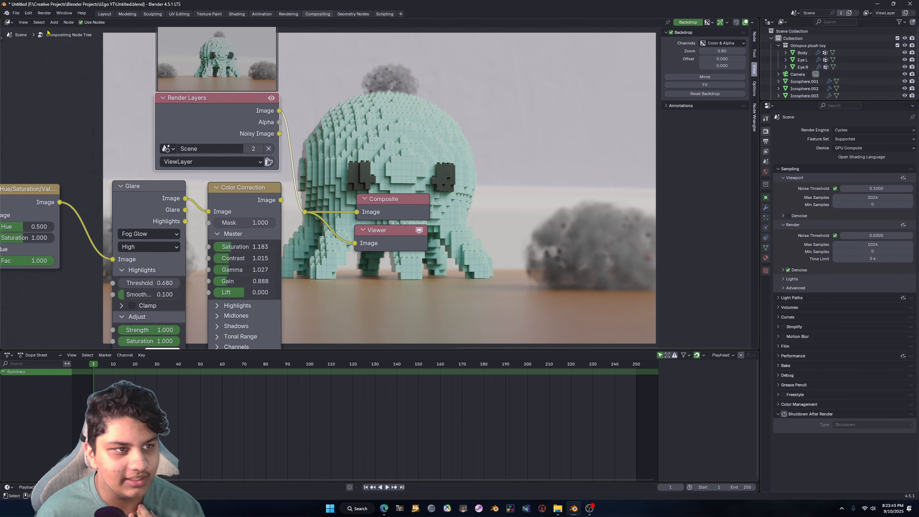
Step: Link Color Correction back to the output reroute and delete the duplicate Render Layers node
{"action": "left_click_drag", "start_coordinate": [311, 222], "coordinate": [308, 215]}
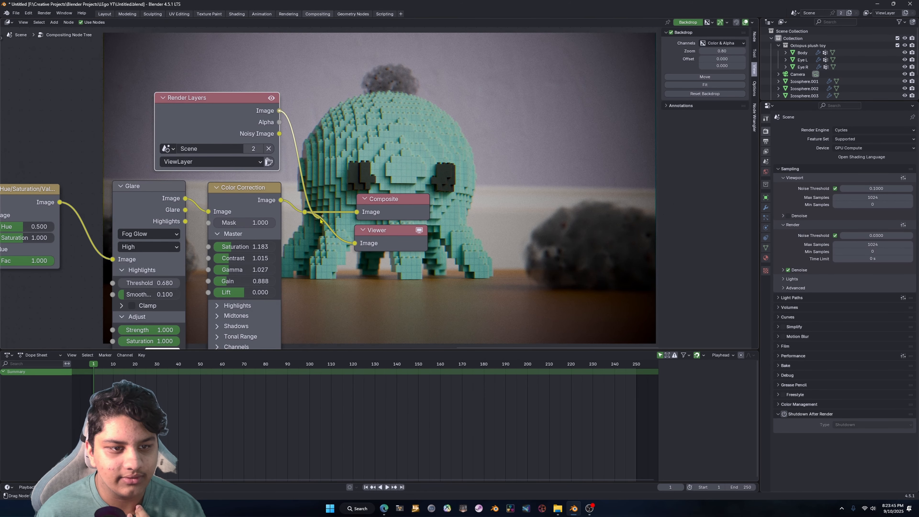
{"action": "key", "text": "ctrl+z"}
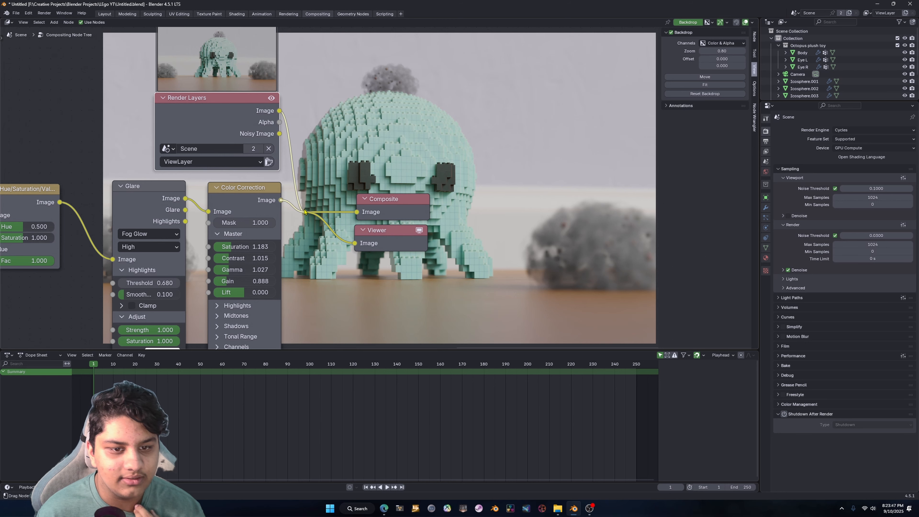
{"action": "left_click_drag", "start_coordinate": [304, 212], "coordinate": [304, 212]}
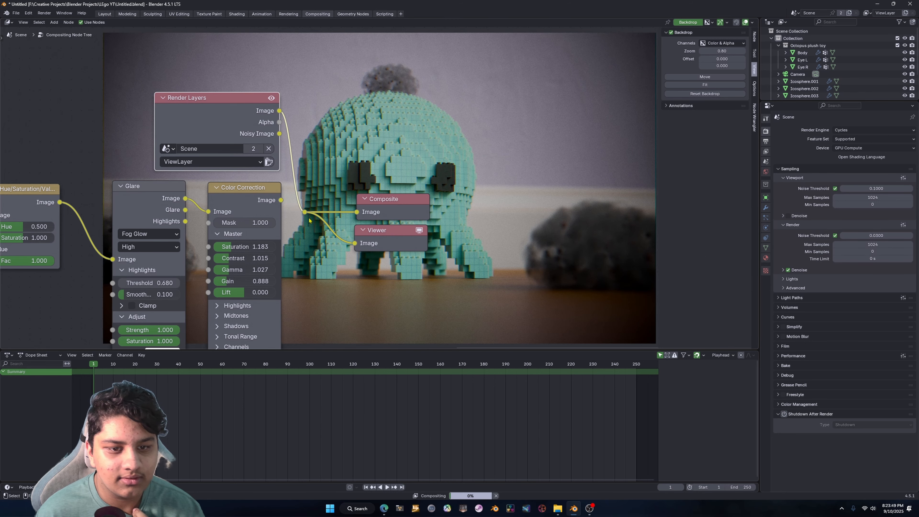
{"action": "key", "text": "x"}
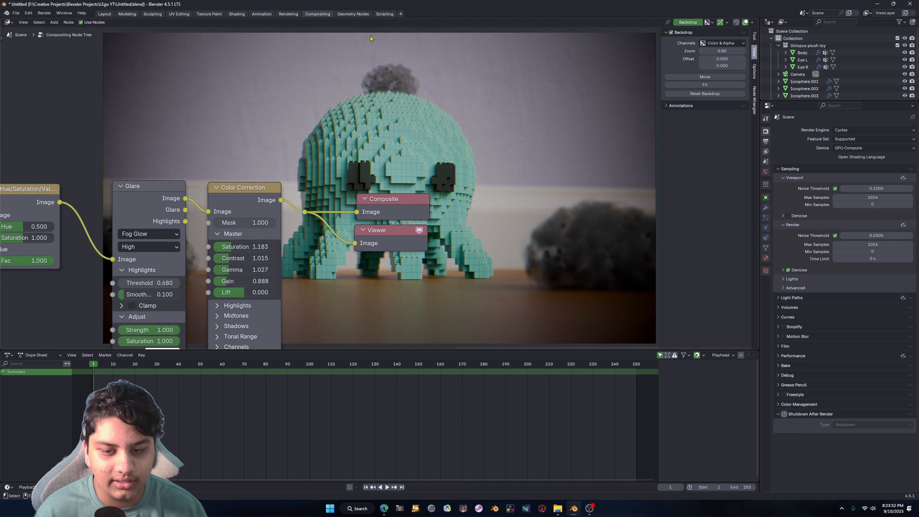
Step: Open the Save This Image dialog for the Viewer node and close it again
{"action": "mouse_move", "coordinate": [474, 175]}
{"action": "middle_mouse_down"}
{"action": "mouse_move", "coordinate": [289, 166]}
{"action": "mouse_move", "coordinate": [311, 180]}
{"action": "middle_mouse_up"}
{"action": "scroll", "coordinate": [289, 166], "scroll_direction": "down", "scroll_amount": 6}
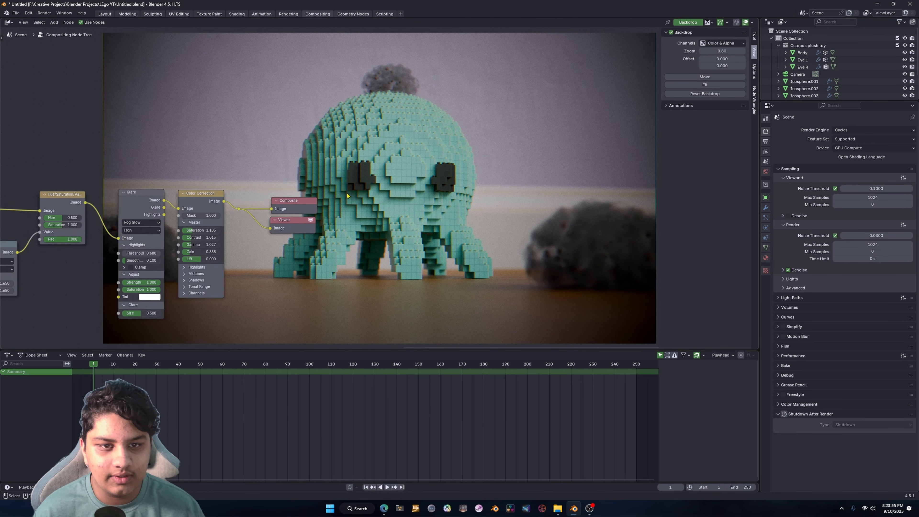
{"action": "left_click", "coordinate": [289, 225]}
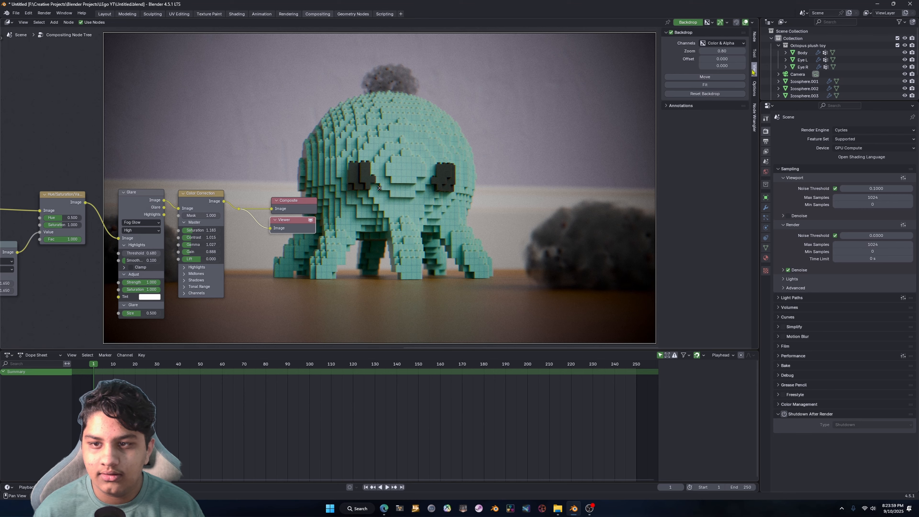
{"action": "left_click", "coordinate": [754, 40]}
{"action": "left_click", "coordinate": [693, 74]}
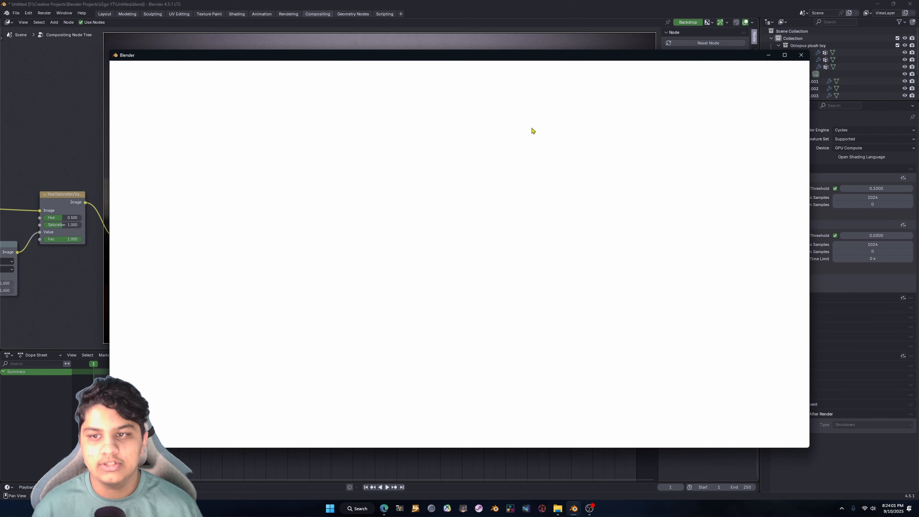
{"action": "key", "text": "Escape"}
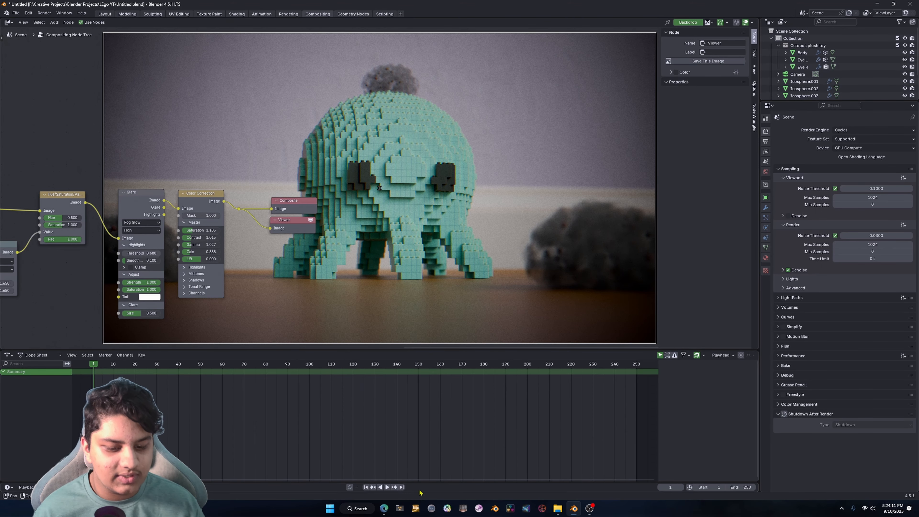
Step: Switch to the Layout workspace and select the octopus body for a closer look at its legs
{"action": "middle_click_drag", "start_coordinate": [411, 196], "coordinate": [119, 168]}
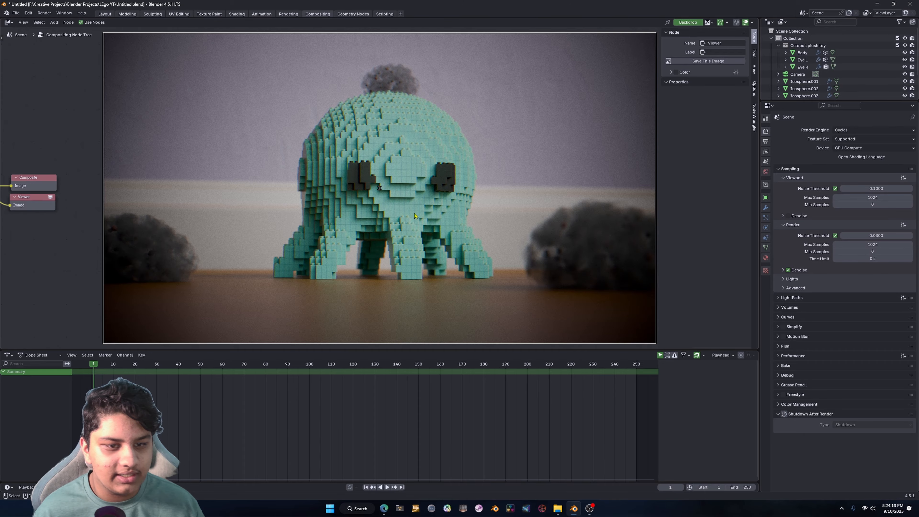
{"action": "left_click", "coordinate": [109, 15]}
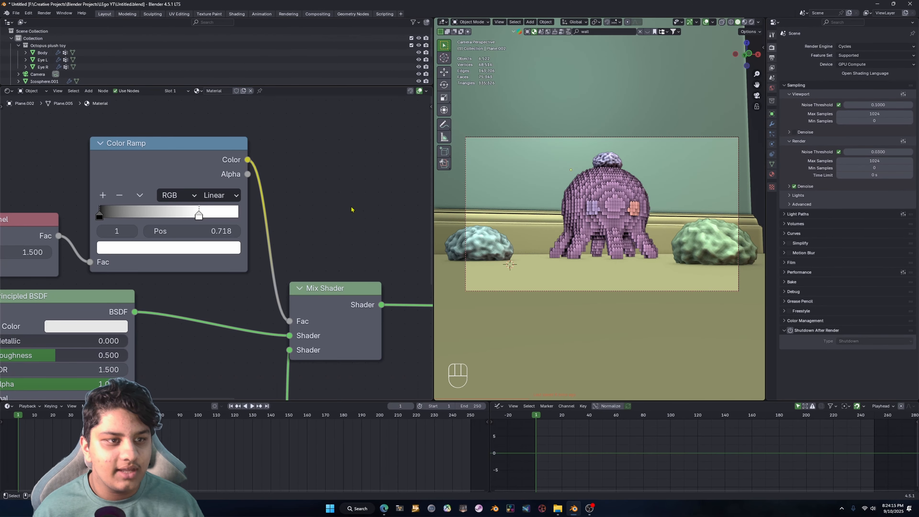
{"action": "left_click", "coordinate": [616, 208]}
{"action": "middle_click_drag", "start_coordinate": [616, 208], "coordinate": [647, 224]}
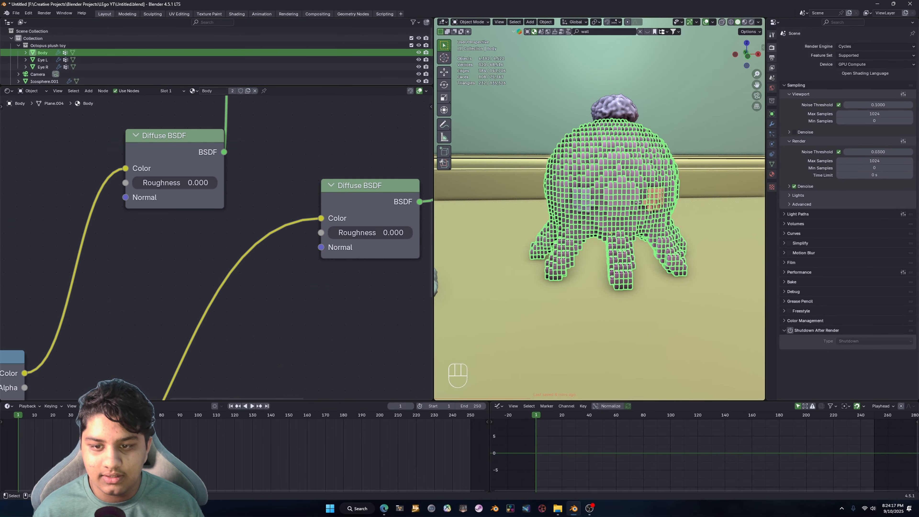
{"action": "scroll", "coordinate": [647, 224], "scroll_direction": "up", "scroll_amount": 3}
Step: Open the octopus body's mesh in Edit Mode and select a face at the tip of a front leg
{"action": "key", "text": "Tab"}
{"action": "middle_click_drag", "start_coordinate": [721, 321], "coordinate": [631, 268], "text": "shift"}
{"action": "left_click", "coordinate": [615, 261]}
{"action": "mouse_move", "coordinate": [616, 323]}
{"action": "middle_mouse_down"}
{"action": "mouse_move", "coordinate": [621, 275]}
{"action": "mouse_move", "coordinate": [611, 337]}
{"action": "middle_mouse_up"}
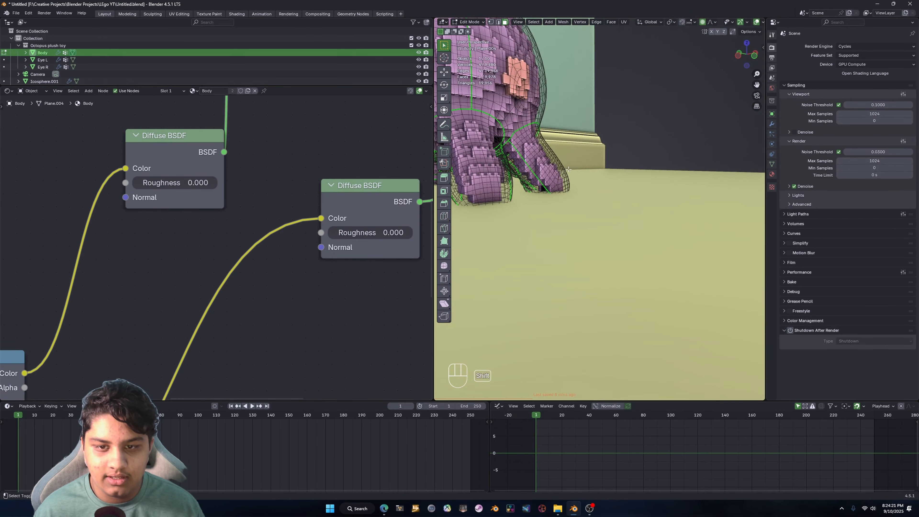
{"action": "middle_click_drag", "start_coordinate": [611, 254], "coordinate": [669, 184], "text": "shift"}
{"action": "key", "text": "Tab"}
{"action": "left_click", "coordinate": [745, 152]}
{"action": "middle_click_drag", "start_coordinate": [565, 214], "coordinate": [629, 246], "text": "shift"}
{"action": "key", "text": "Tab"}
{"action": "scroll", "coordinate": [615, 243], "scroll_direction": "up", "scroll_amount": 6}
{"action": "key", "text": "g"}
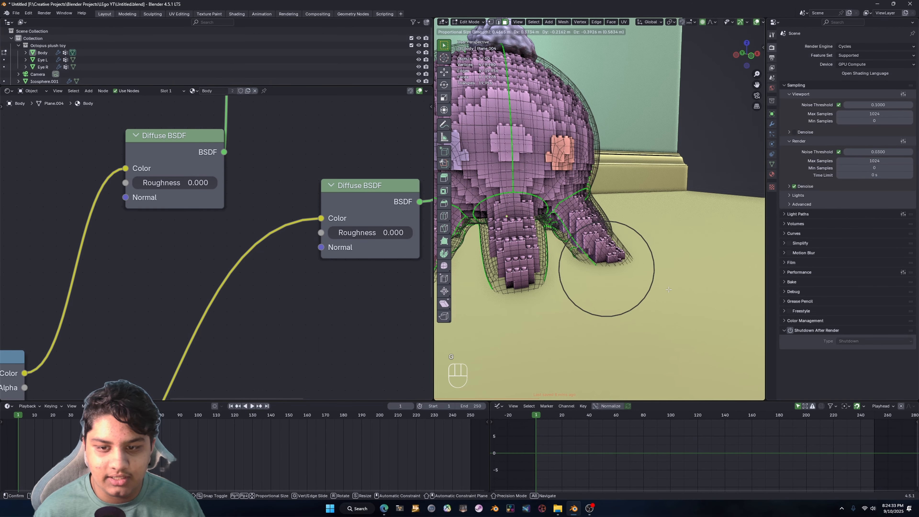
{"action": "right_click", "coordinate": [624, 246]}
{"action": "scroll", "coordinate": [552, 238], "scroll_direction": "down", "scroll_amount": 8}
{"action": "scroll", "coordinate": [623, 225], "scroll_direction": "up", "scroll_amount": 6}
{"action": "scroll", "coordinate": [622, 224], "scroll_direction": "up", "scroll_amount": 4}
{"action": "scroll", "coordinate": [622, 225], "scroll_direction": "down", "scroll_amount": 9}
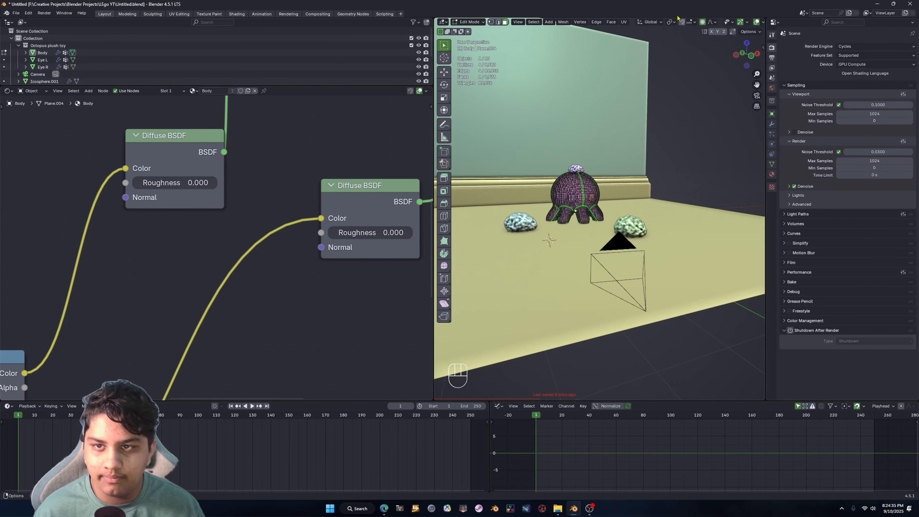
{"action": "scroll", "coordinate": [624, 226], "scroll_direction": "up", "scroll_amount": 6}
Step: Stretch the leg about 5.44 m in X, -2.17 m in Y and 0.77 m in Z with proportional size 1.772 m, then leave Edit Mode
{"action": "key", "text": "g"}
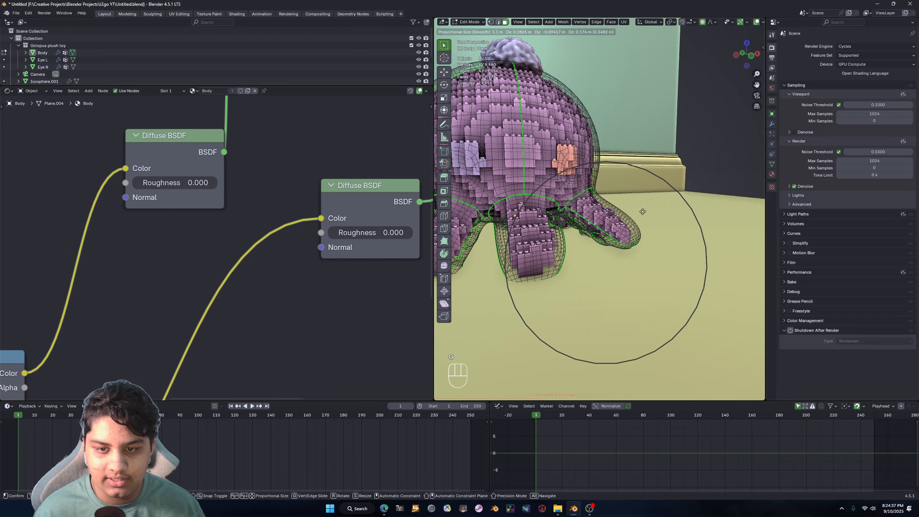
{"action": "scroll", "coordinate": [651, 210], "scroll_direction": "down", "scroll_amount": 5}
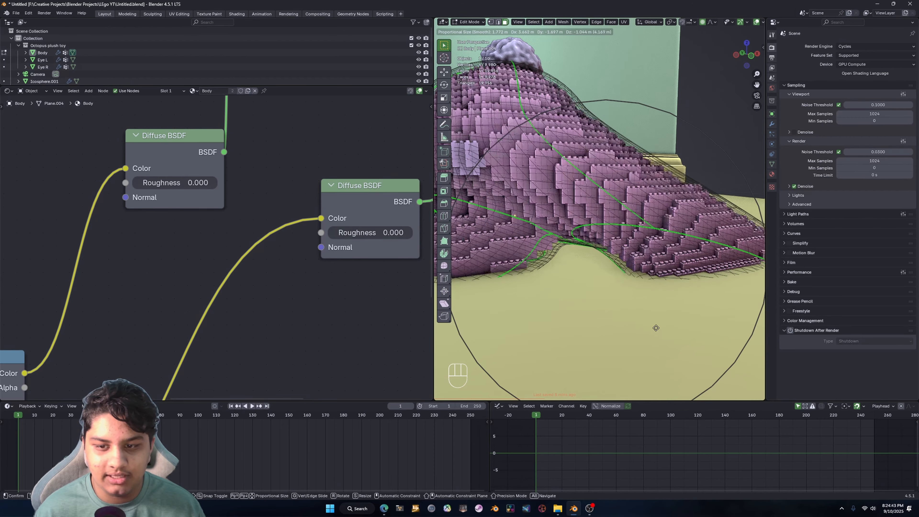
{"action": "left_click", "coordinate": [524, 138]}
{"action": "scroll", "coordinate": [521, 181], "scroll_direction": "down", "scroll_amount": 5}
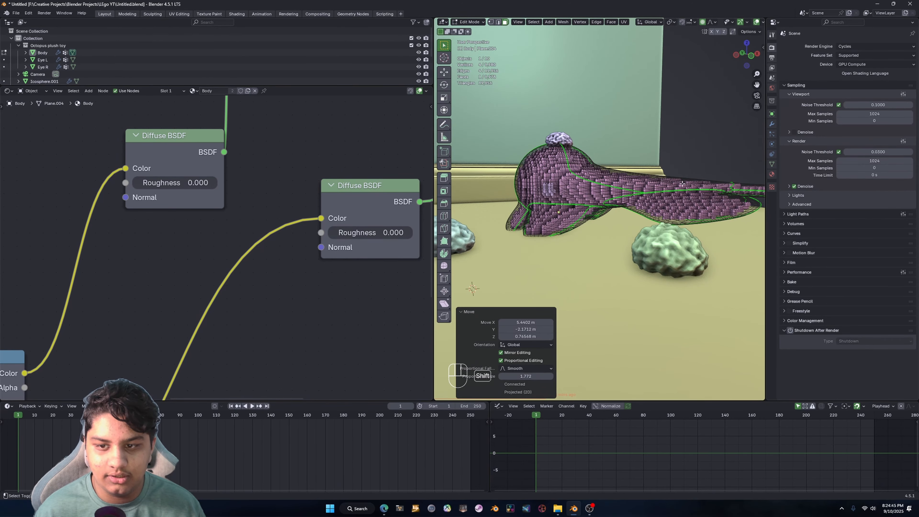
{"action": "middle_click_drag", "start_coordinate": [471, 207], "coordinate": [524, 193], "text": "shift"}
{"action": "scroll", "coordinate": [578, 249], "scroll_direction": "up", "scroll_amount": 3}
{"action": "key", "text": "Tab"}
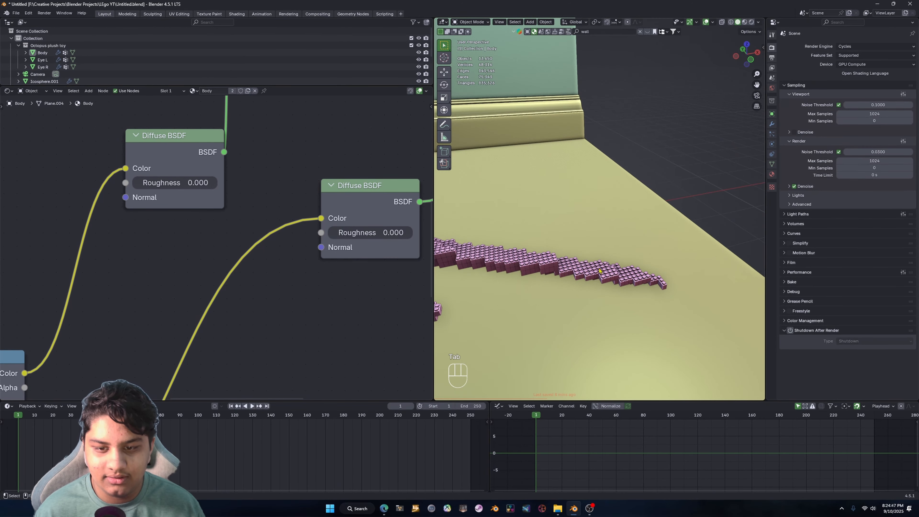
Step: Examine how the bricks follow the stretched leg from its tip up to the octopus body
{"action": "middle_click_drag", "start_coordinate": [593, 241], "coordinate": [512, 216]}
{"action": "scroll", "coordinate": [593, 250], "scroll_direction": "up", "scroll_amount": 5}
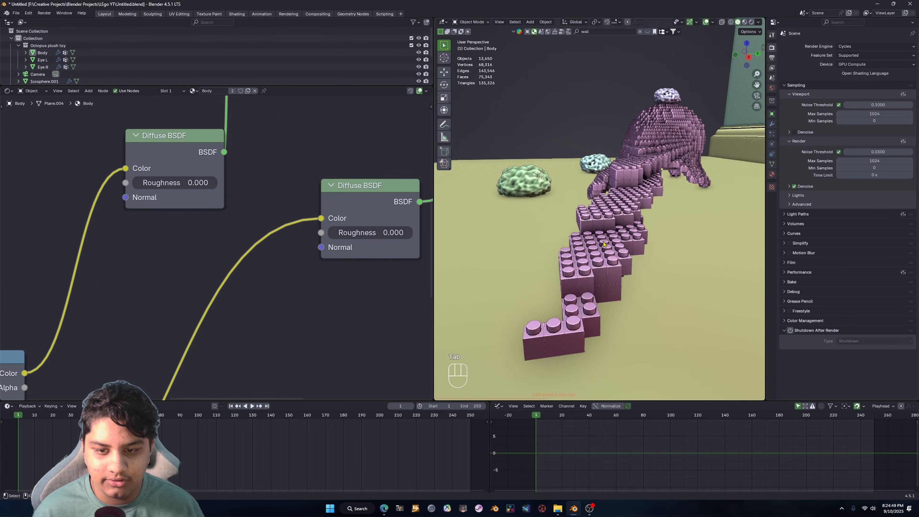
{"action": "middle_click_drag", "start_coordinate": [598, 250], "coordinate": [619, 272]}
{"action": "scroll", "coordinate": [619, 271], "scroll_direction": "down", "scroll_amount": 4}
{"action": "scroll", "coordinate": [619, 271], "scroll_direction": "down", "scroll_amount": 4}
{"action": "middle_click_drag", "start_coordinate": [608, 188], "coordinate": [599, 253], "text": "shift"}
{"action": "scroll", "coordinate": [593, 224], "scroll_direction": "up", "scroll_amount": 6}
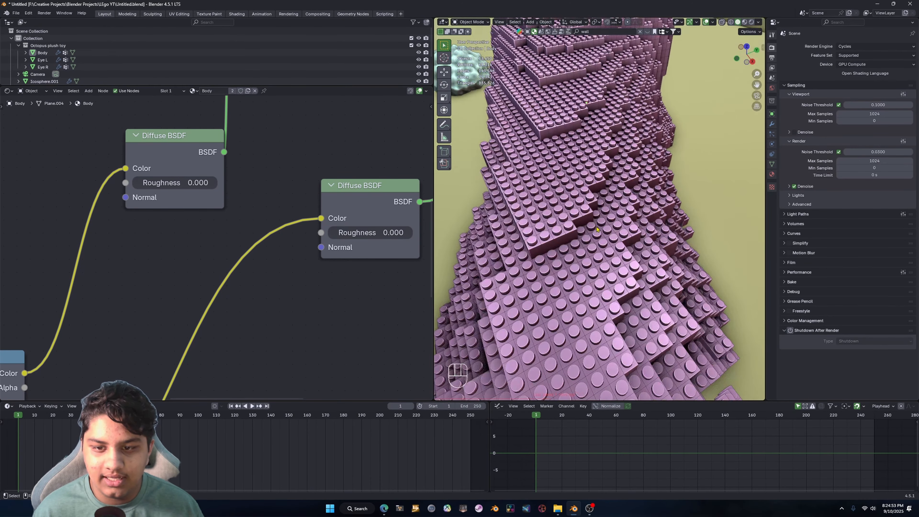
{"action": "middle_click_drag", "start_coordinate": [581, 152], "coordinate": [586, 206], "text": "shift"}
{"action": "scroll", "coordinate": [586, 209], "scroll_direction": "down", "scroll_amount": 4}
{"action": "middle_click_drag", "start_coordinate": [582, 250], "coordinate": [620, 217]}
{"action": "middle_click_drag", "start_coordinate": [579, 217], "coordinate": [614, 199], "text": "shift"}
{"action": "scroll", "coordinate": [600, 167], "scroll_direction": "down", "scroll_amount": 3}
Step: Undo the leg stretch and return the octopus body to Object Mode
{"action": "key", "text": "ctrl+z"}
{"action": "key", "text": "ctrl+z"}
{"action": "scroll", "coordinate": [615, 199], "scroll_direction": "up", "scroll_amount": 2}
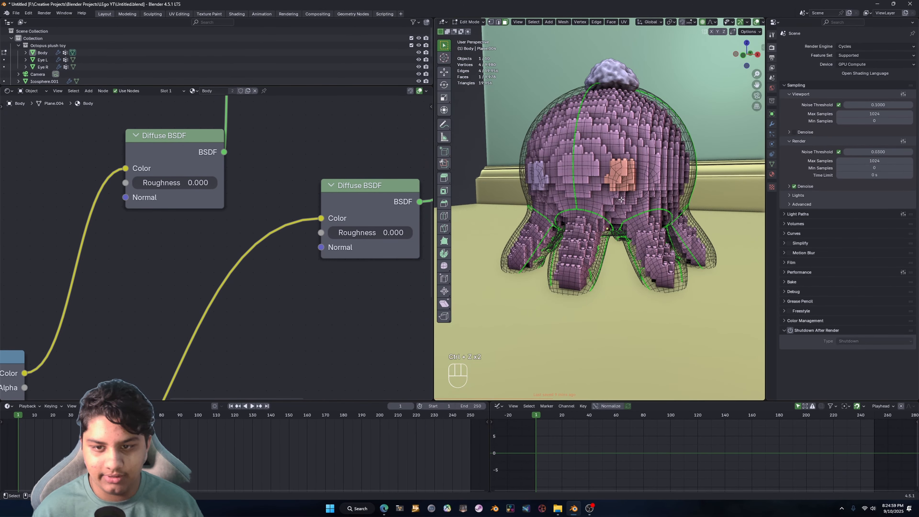
{"action": "scroll", "coordinate": [621, 200], "scroll_direction": "down", "scroll_amount": 6}
{"action": "key", "text": "Tab"}
{"action": "scroll", "coordinate": [552, 199], "scroll_direction": "up", "scroll_amount": 8}
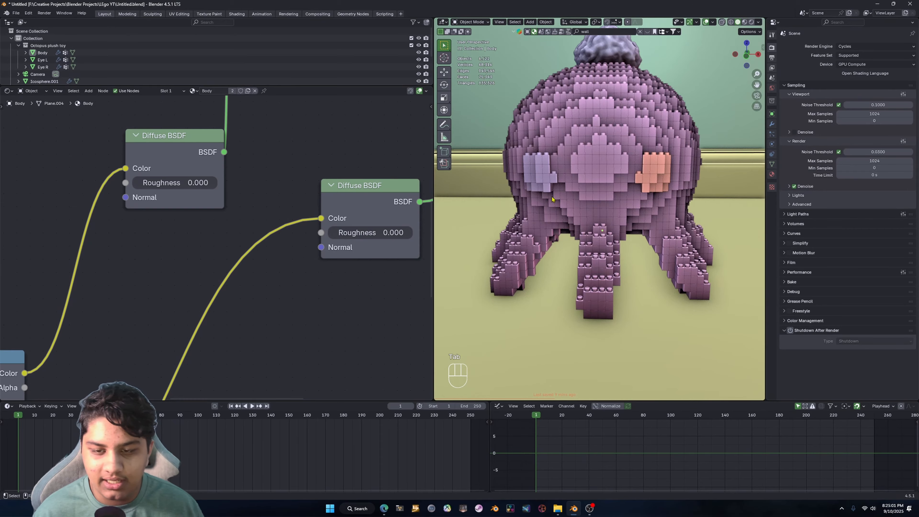
Step: Look through the camera and try rotating the octopus body about the global Z axis
{"action": "key", "text": "KP_0"}
{"action": "left_click", "coordinate": [616, 200]}
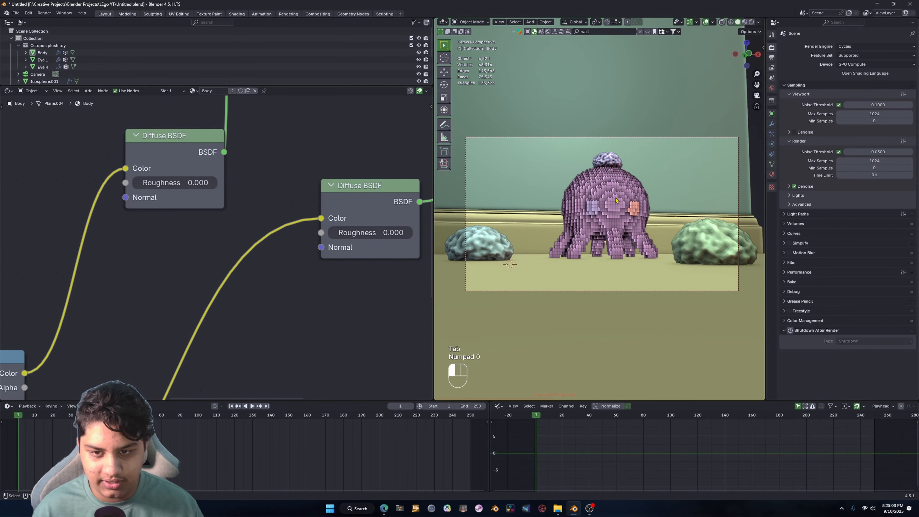
{"action": "key", "text": "r"}
{"action": "key", "text": "z"}
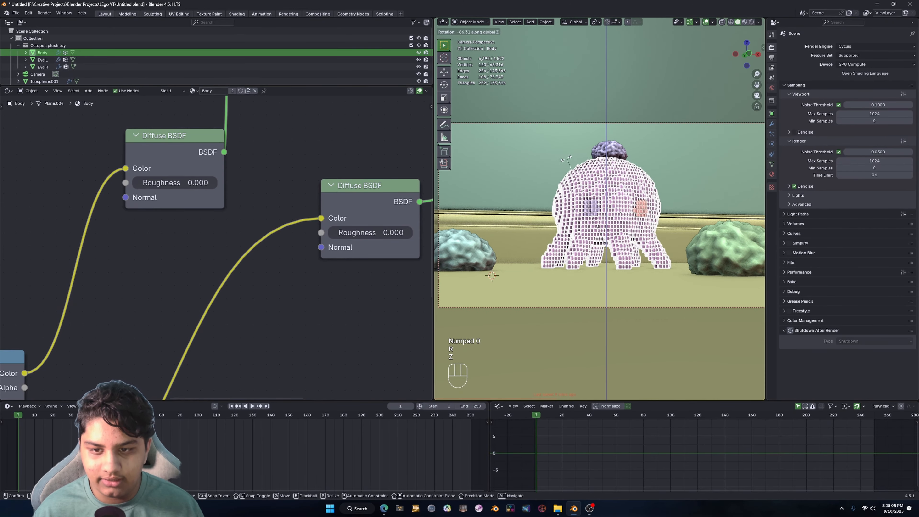
{"action": "left_click", "coordinate": [566, 159]}
Step: Try moving the octopus body's entire mesh sideways in Edit Mode, ending in Object Mode
{"action": "key", "text": "Tab"}
{"action": "scroll", "coordinate": [679, 215], "scroll_direction": "up", "scroll_amount": 2}
{"action": "key", "text": "a"}
{"action": "key", "text": "g"}
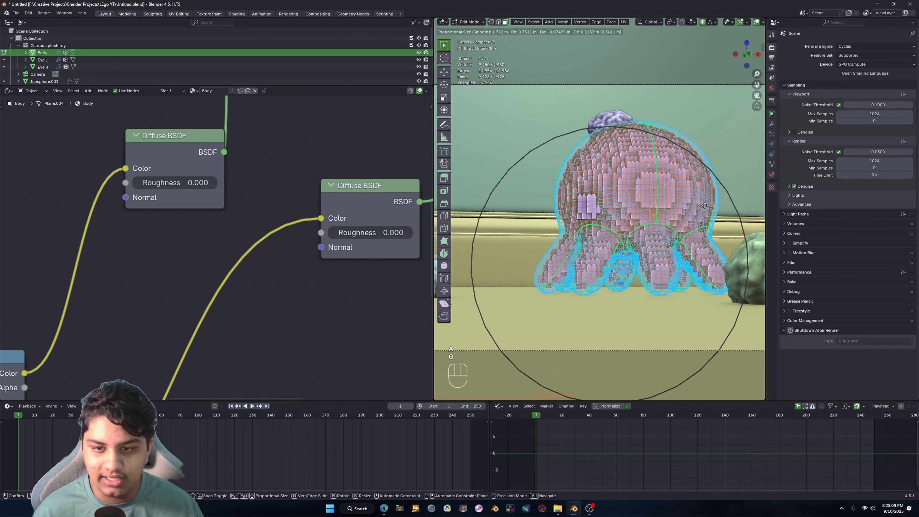
{"action": "left_click", "coordinate": [704, 205]}
{"action": "scroll", "coordinate": [704, 206], "scroll_direction": "down", "scroll_amount": 2}
{"action": "key", "text": "Tab"}
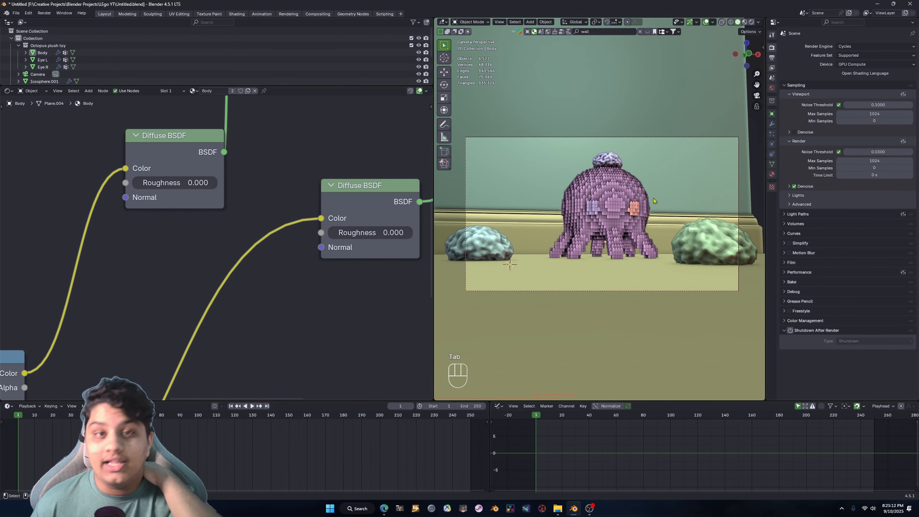
Step: Examine the brick octopus and its legs from several angles outside the camera view
{"action": "middle_click_drag", "start_coordinate": [630, 204], "coordinate": [623, 144]}
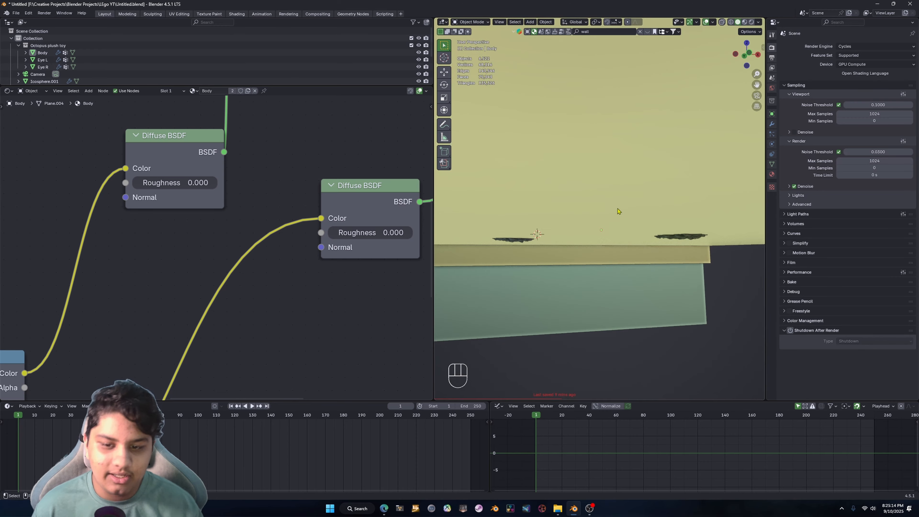
{"action": "middle_click_drag", "start_coordinate": [617, 223], "coordinate": [611, 198], "text": "shift"}
{"action": "scroll", "coordinate": [575, 165], "scroll_direction": "up", "scroll_amount": 4}
{"action": "middle_click_drag", "start_coordinate": [575, 165], "coordinate": [596, 241]}
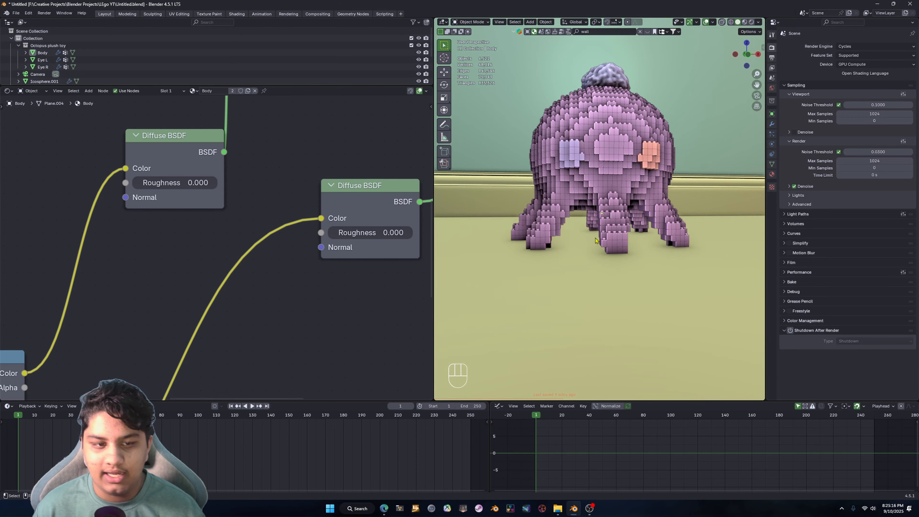
{"action": "scroll", "coordinate": [655, 259], "scroll_direction": "down", "scroll_amount": 2}
{"action": "left_click", "coordinate": [677, 256]}
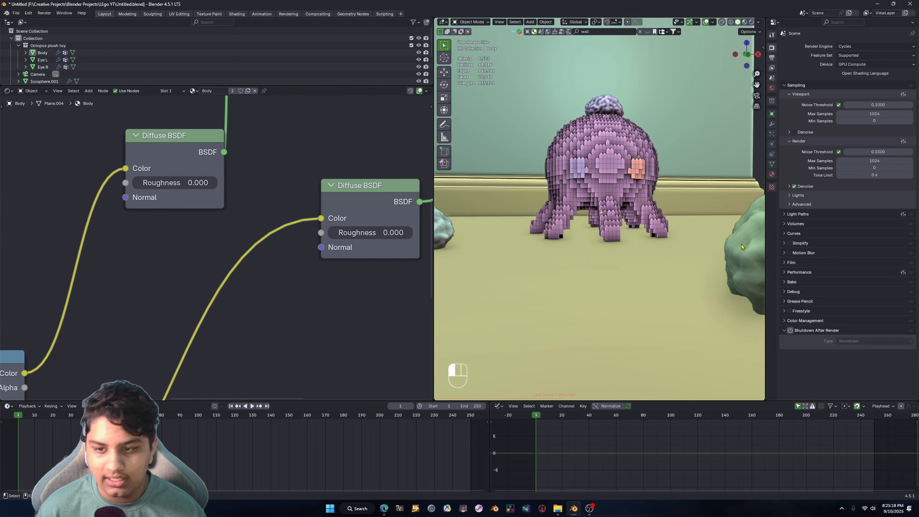
{"action": "left_click", "coordinate": [595, 142]}
{"action": "middle_click_drag", "start_coordinate": [592, 180], "coordinate": [618, 188]}
{"action": "left_click", "coordinate": [709, 144]}
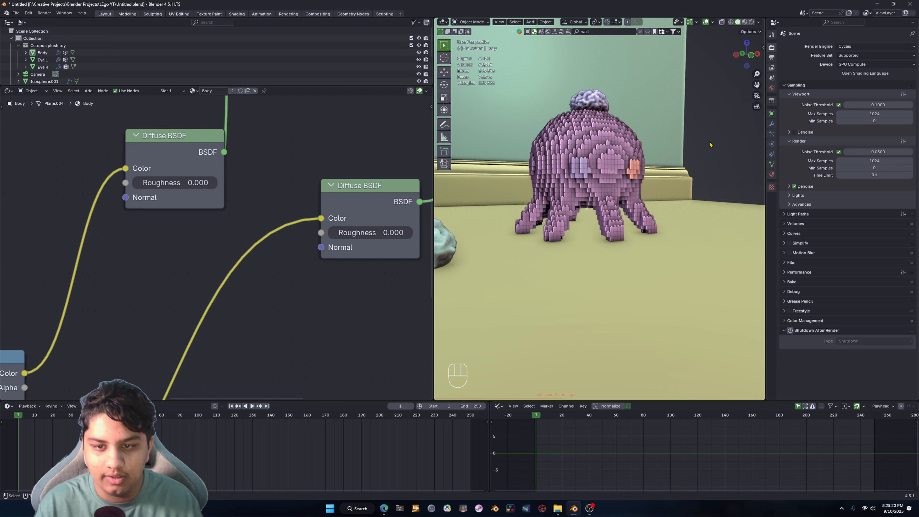